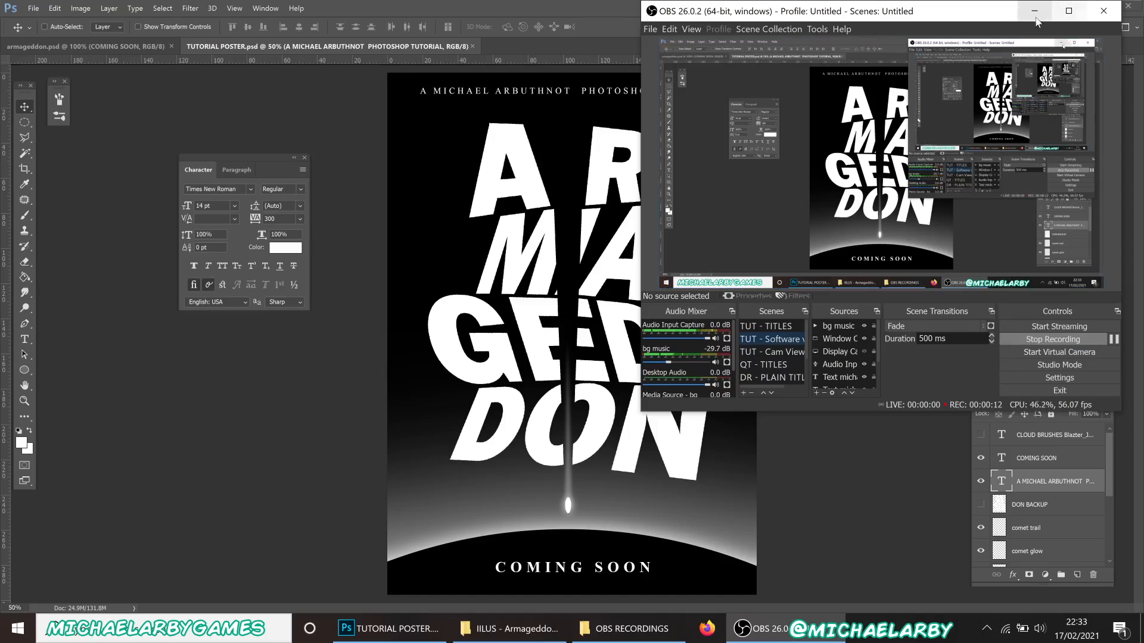
Compare the finished armageddon.psd poster with the working file TUTORIAL POSTER.psd.
{"action": "left_click", "coordinate": [1035, 11]}
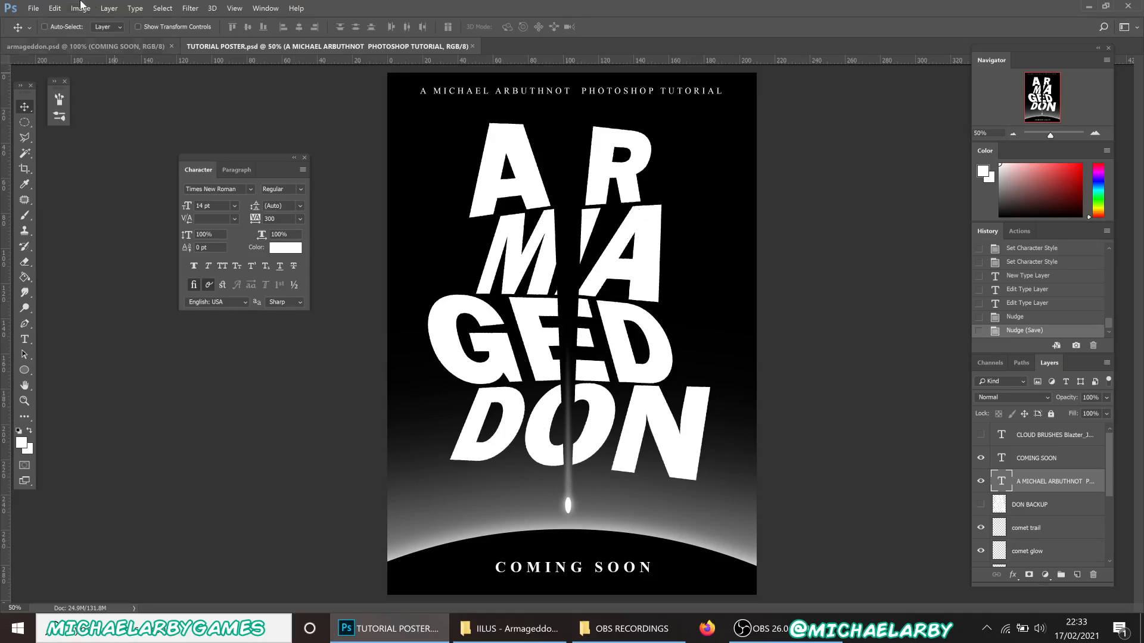
{"action": "left_click", "coordinate": [106, 48]}
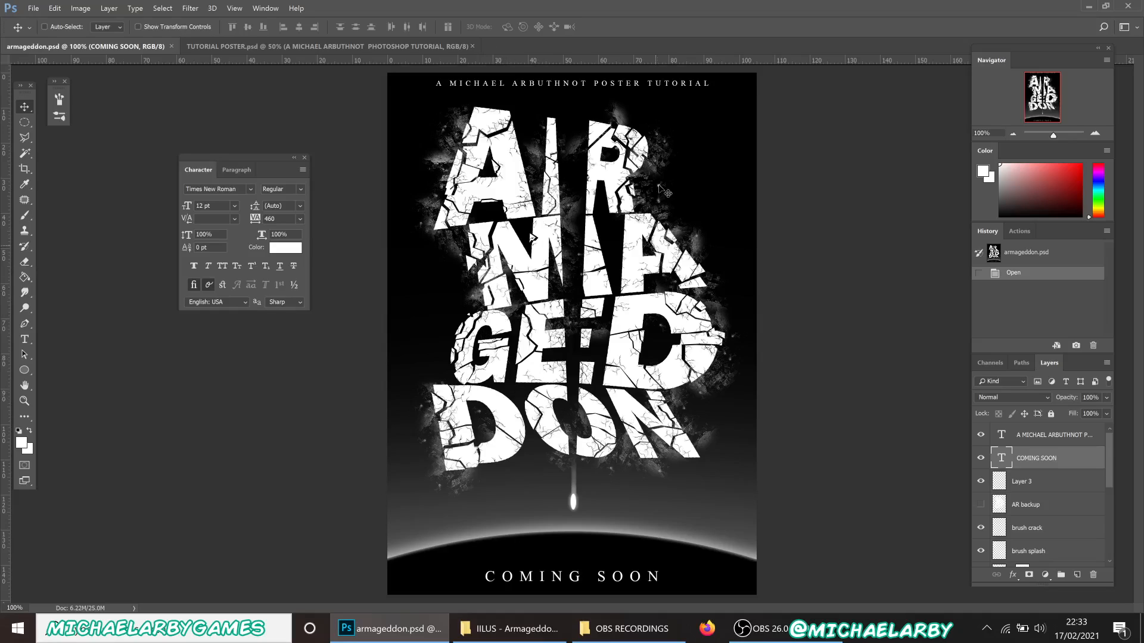
{"action": "left_click", "coordinate": [374, 48]}
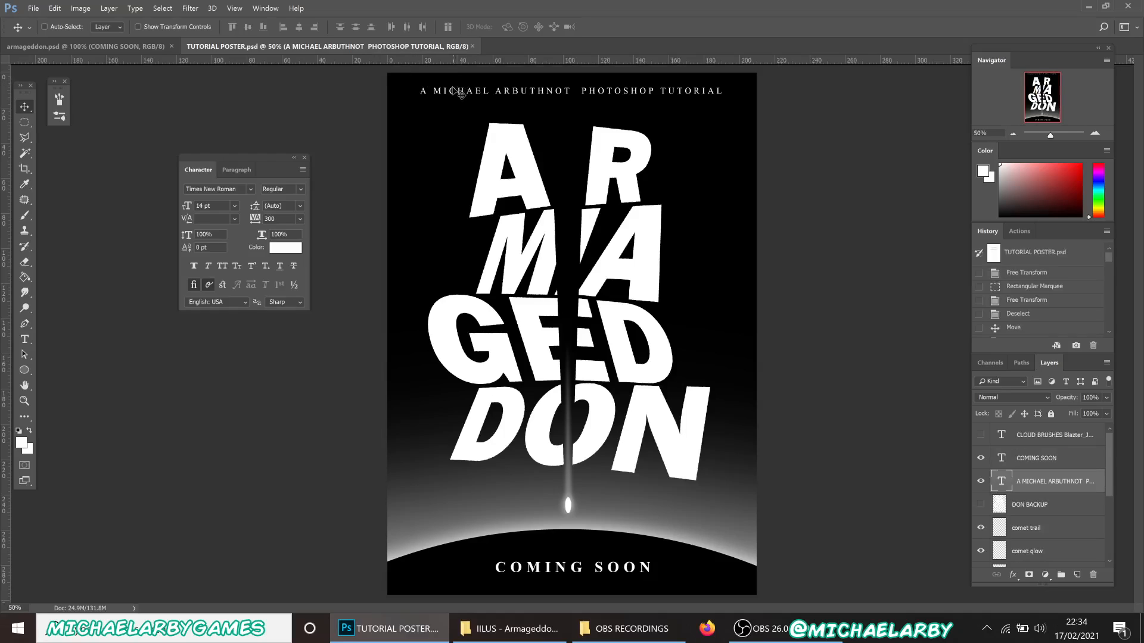
Activate the Polygonal Lasso tool and close the Character panel to clear the workspace around the title lettering.
{"action": "left_click", "coordinate": [26, 142]}
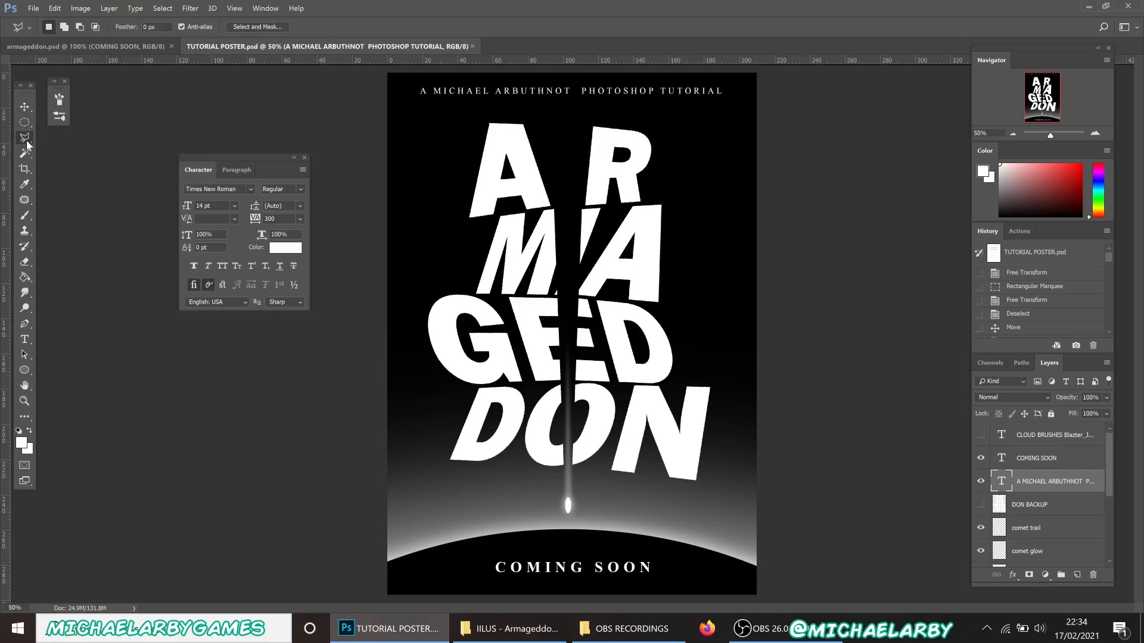
{"action": "right_click", "coordinate": [26, 141]}
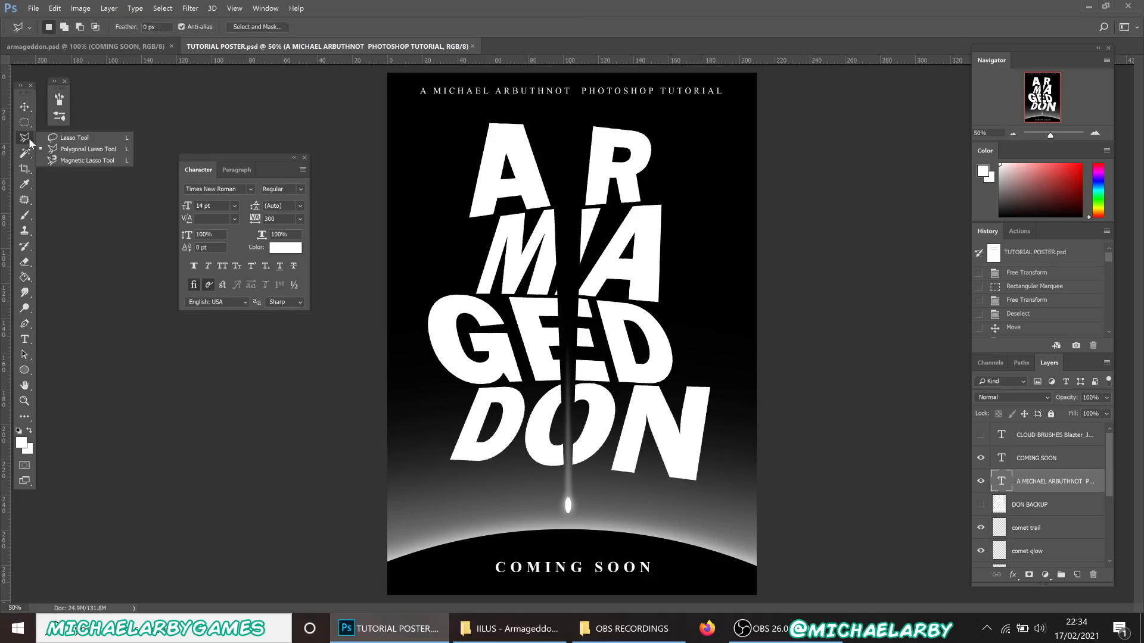
{"action": "left_click", "coordinate": [70, 150]}
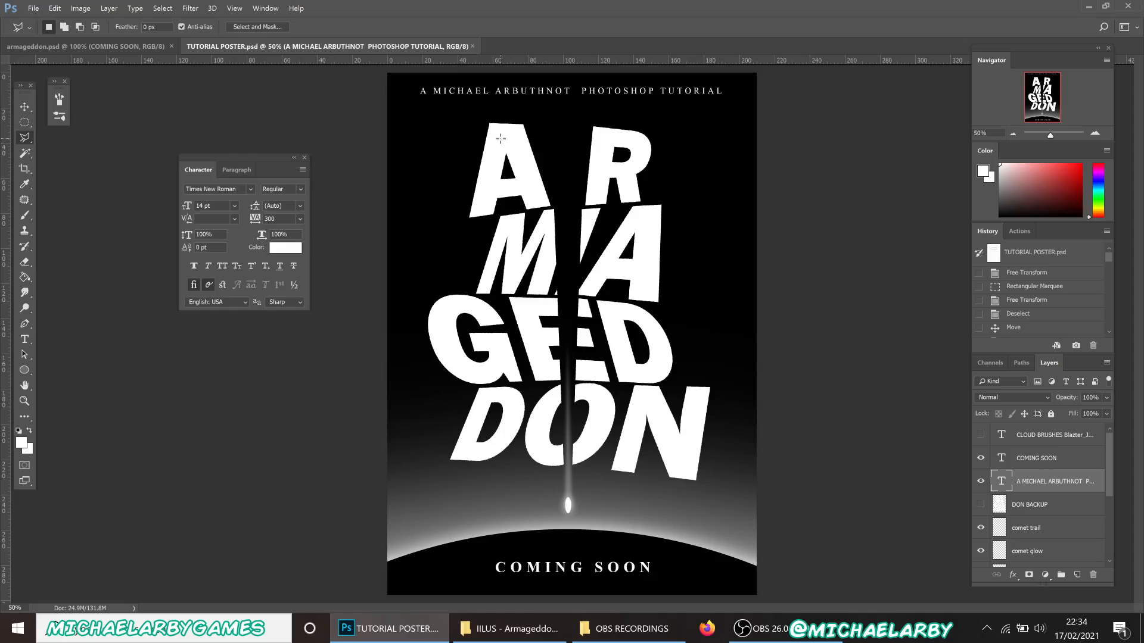
{"action": "left_click", "coordinate": [1094, 133]}
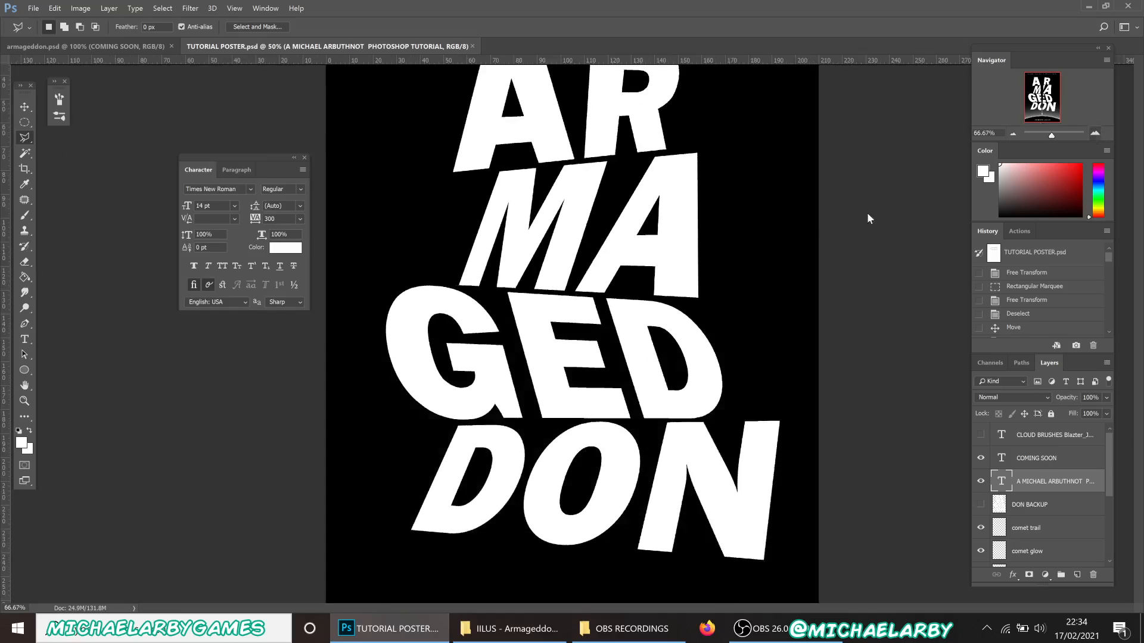
{"action": "left_click", "coordinate": [1095, 133]}
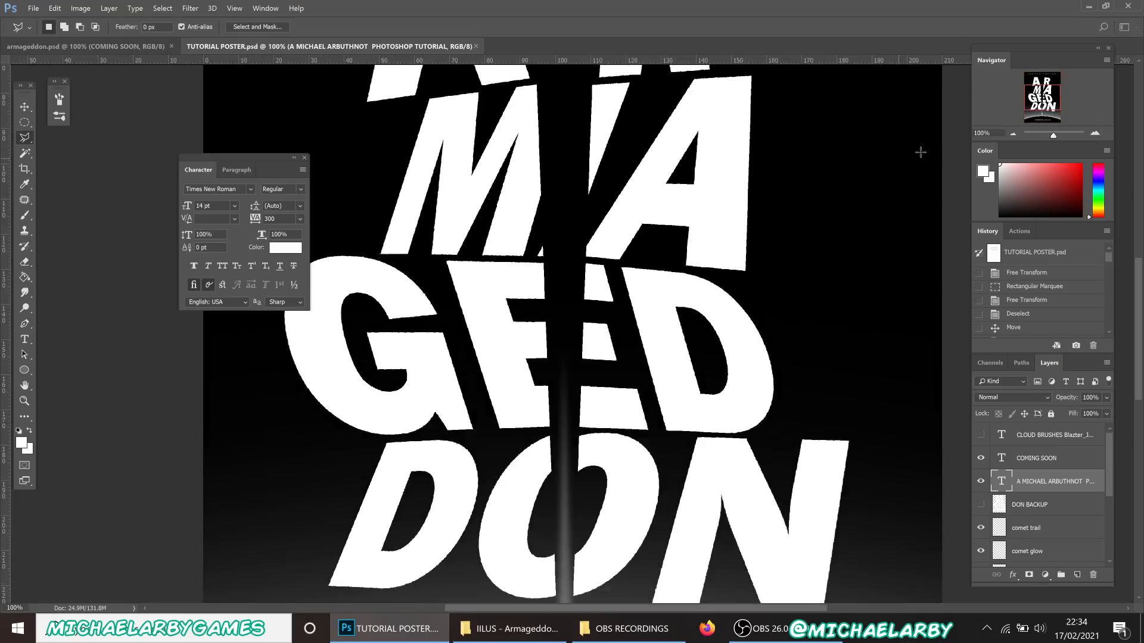
{"action": "left_click", "coordinate": [1012, 134]}
{"action": "scroll", "coordinate": [517, 258], "scroll_direction": "up", "scroll_amount": 5}
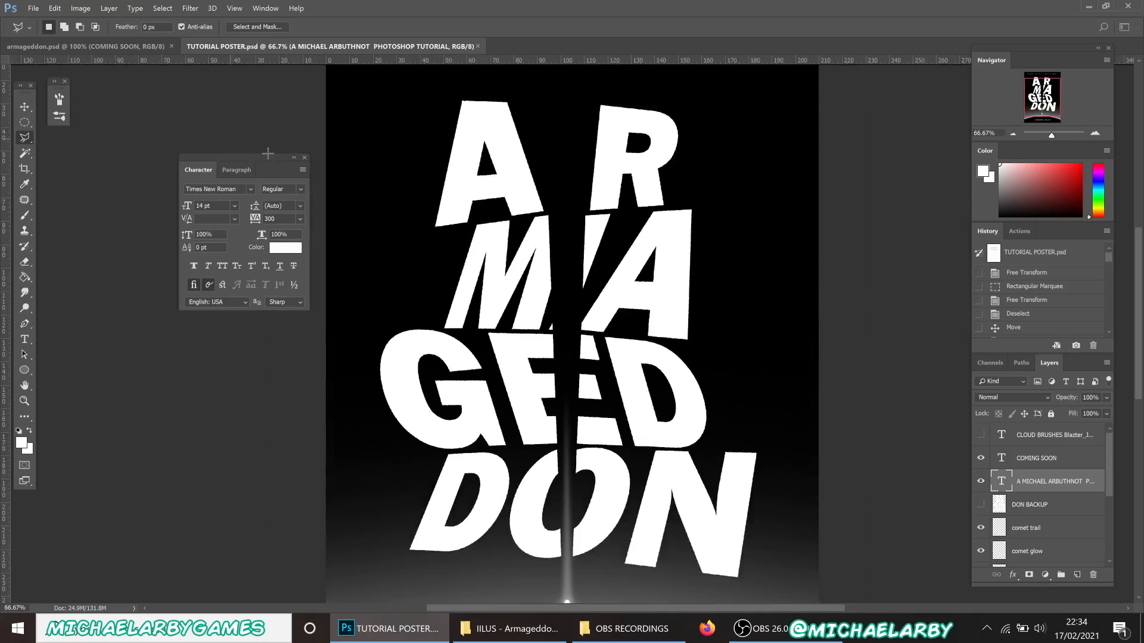
{"action": "left_click", "coordinate": [305, 159]}
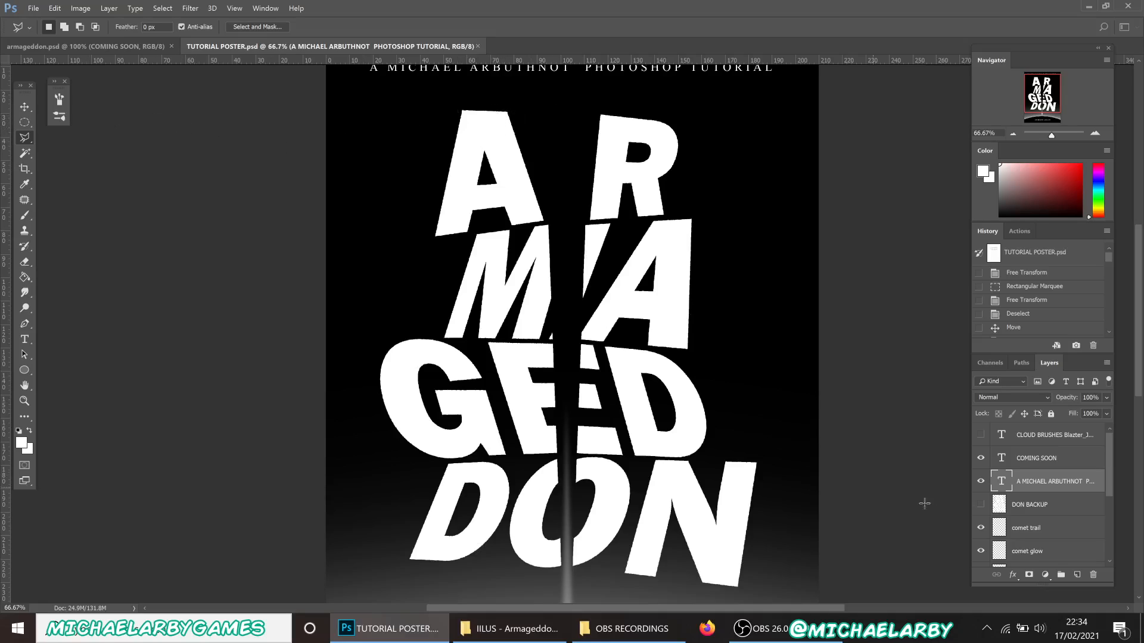
Rename the DON layer as MAIN TEXT.
{"action": "scroll", "coordinate": [1048, 487], "scroll_direction": "down", "scroll_amount": 5}
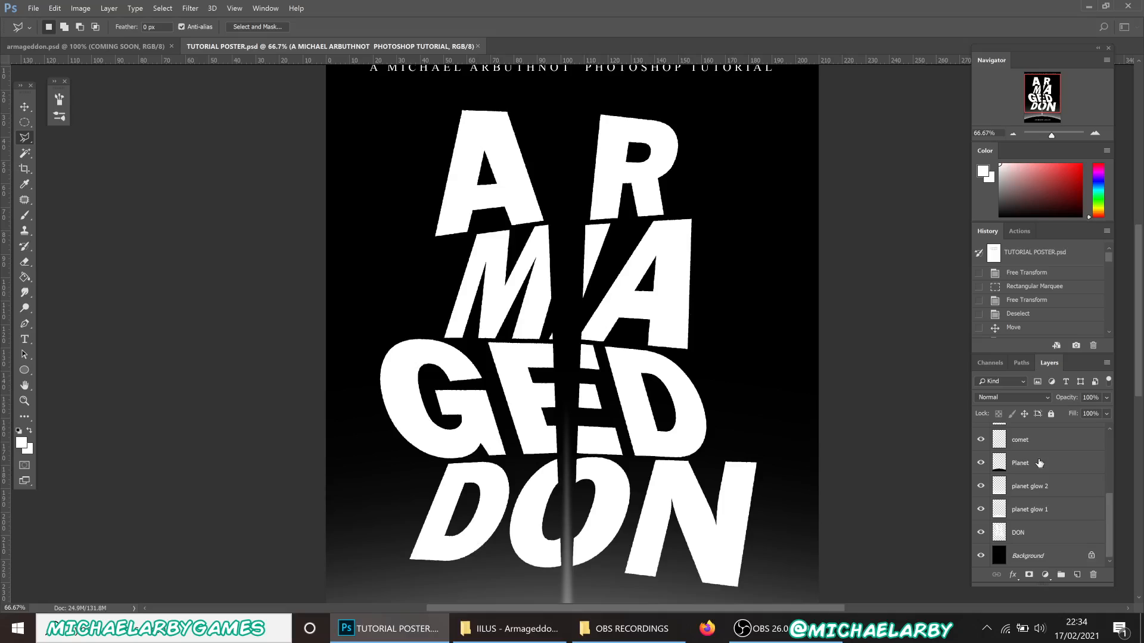
{"action": "left_click", "coordinate": [1049, 531]}
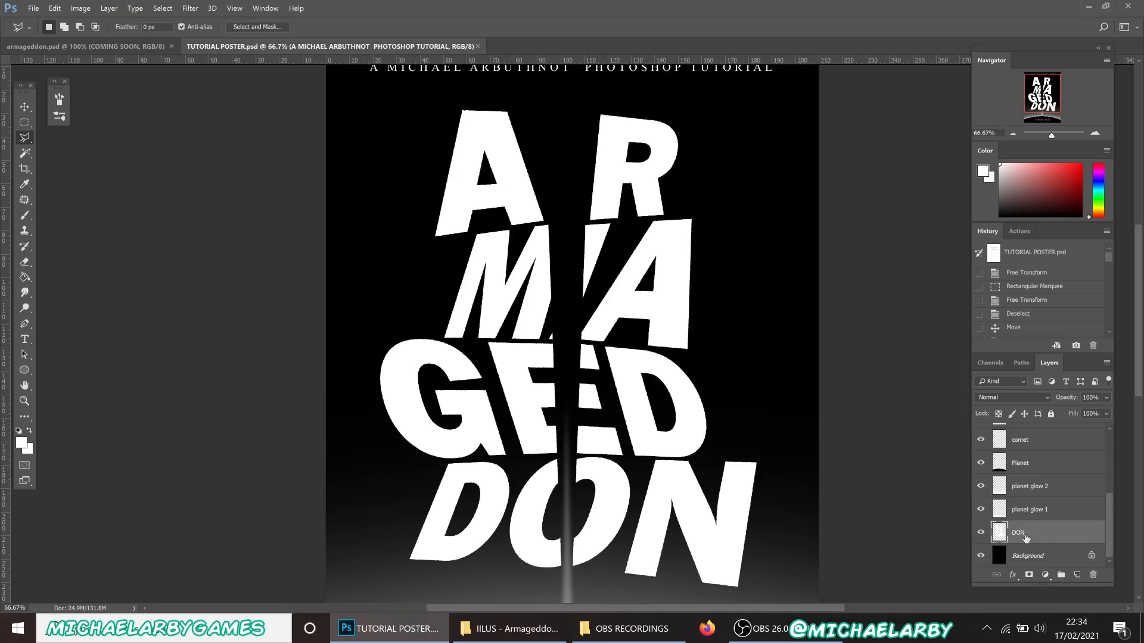
{"action": "left_click", "coordinate": [980, 535]}
{"action": "left_click", "coordinate": [980, 535]}
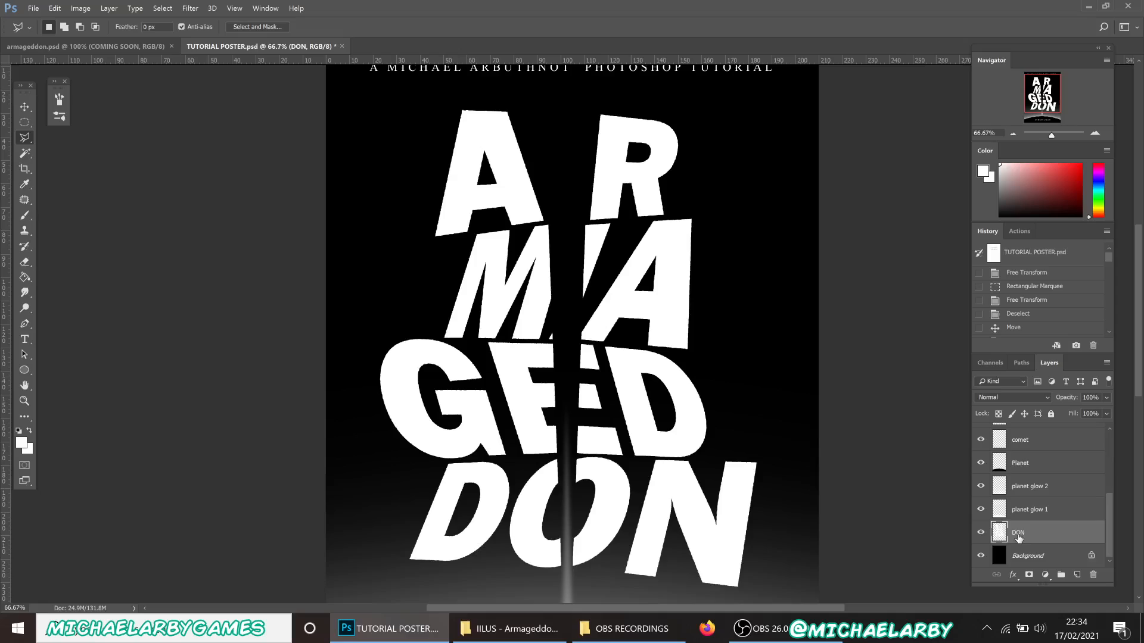
{"action": "double_click", "coordinate": [1018, 532]}
{"action": "type", "text": "MAIN TEXT"}
{"action": "key", "text": "Return"}
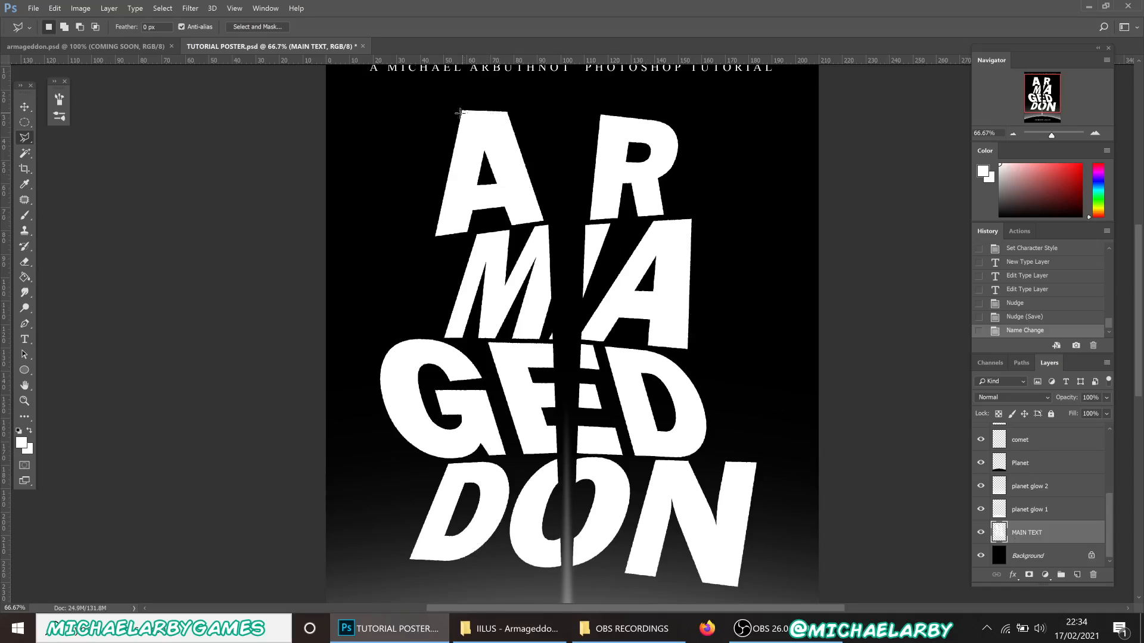
Outline the upper-left corner of the first A with a jagged polygonal selection and shift that fragment slightly up and left.
{"action": "left_click", "coordinate": [473, 99]}
{"action": "left_click", "coordinate": [472, 141]}
{"action": "left_click", "coordinate": [470, 158]}
{"action": "left_click", "coordinate": [435, 186]}
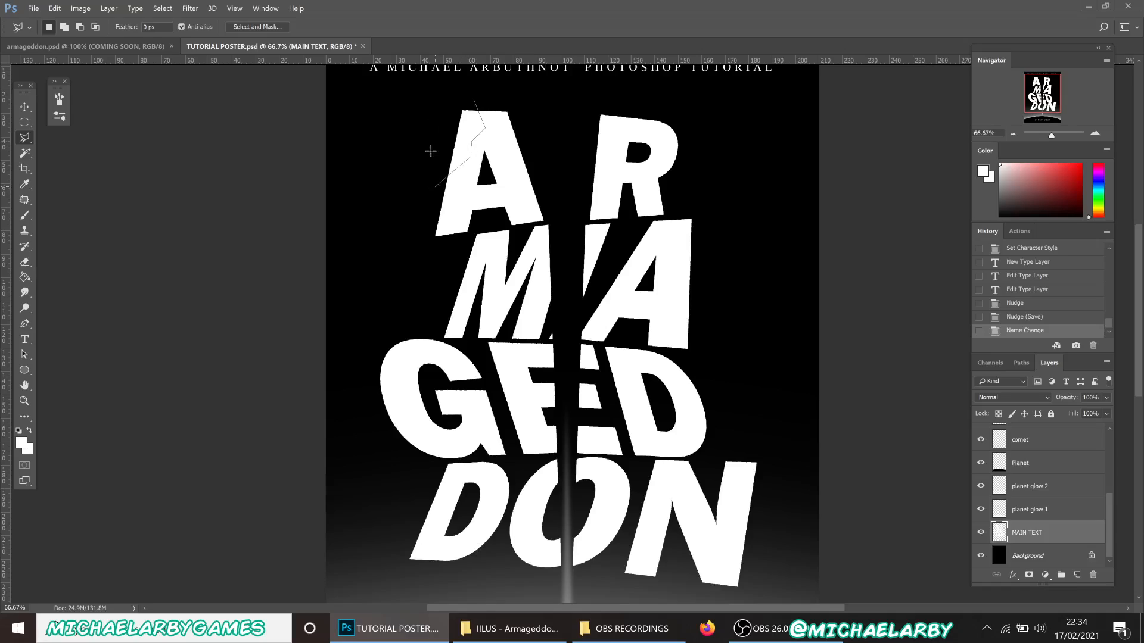
{"action": "left_click", "coordinate": [438, 113]}
{"action": "left_click", "coordinate": [448, 96]}
{"action": "left_click", "coordinate": [471, 99]}
{"action": "key", "text": "v"}
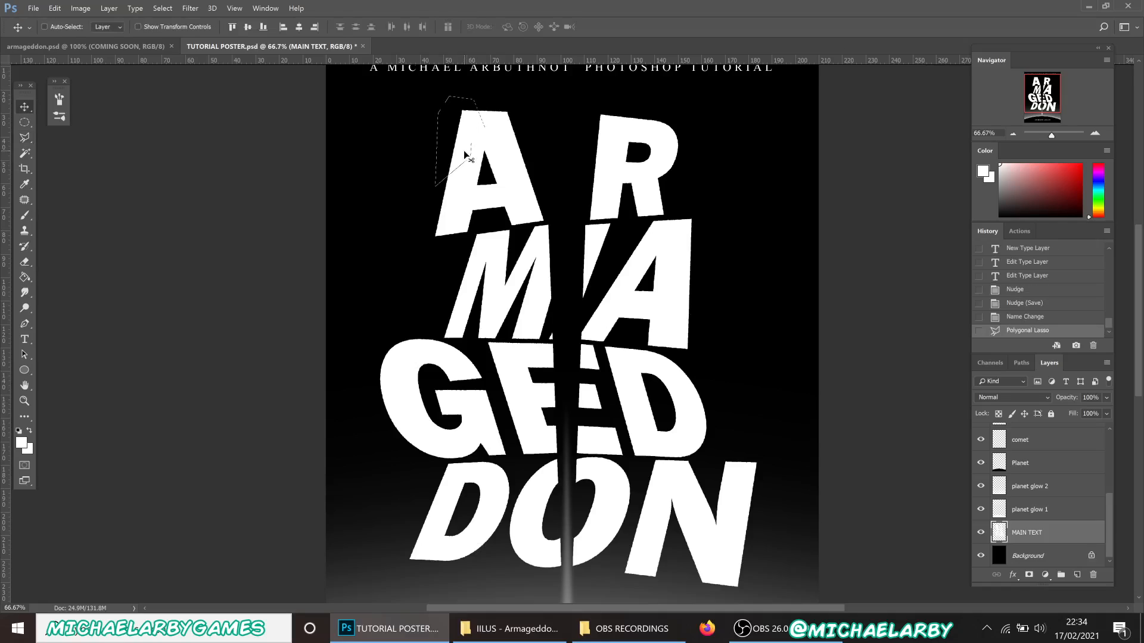
{"action": "left_click_drag", "start_coordinate": [466, 155], "coordinate": [457, 150]}
{"action": "key", "text": "Up"}
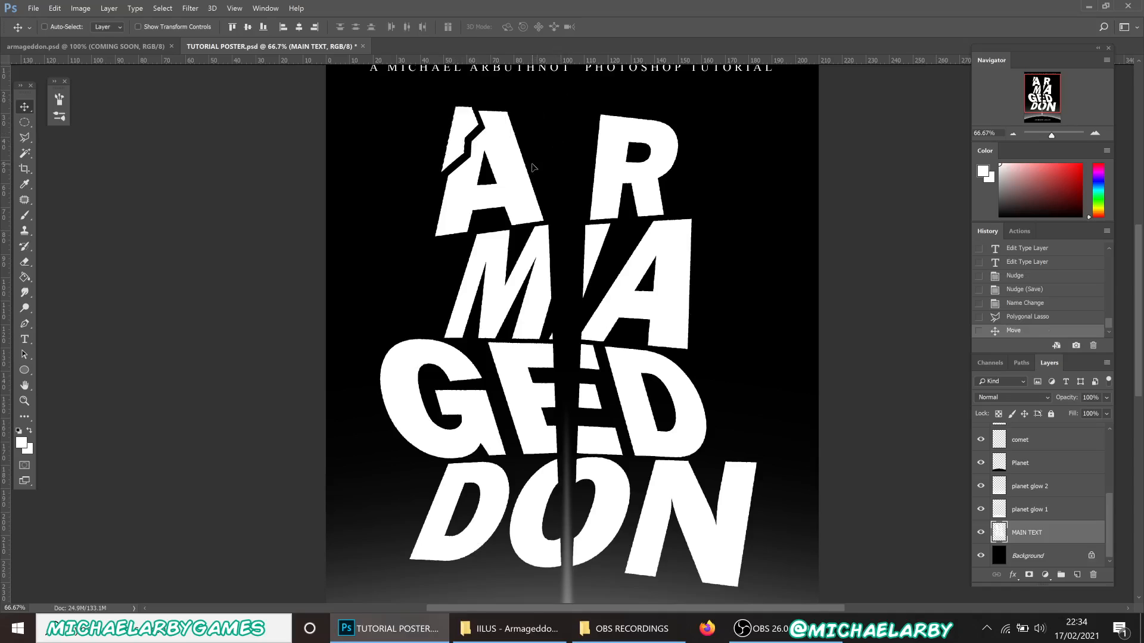
{"action": "key", "text": "Right"}
{"action": "left_click_drag", "start_coordinate": [463, 136], "coordinate": [474, 137]}
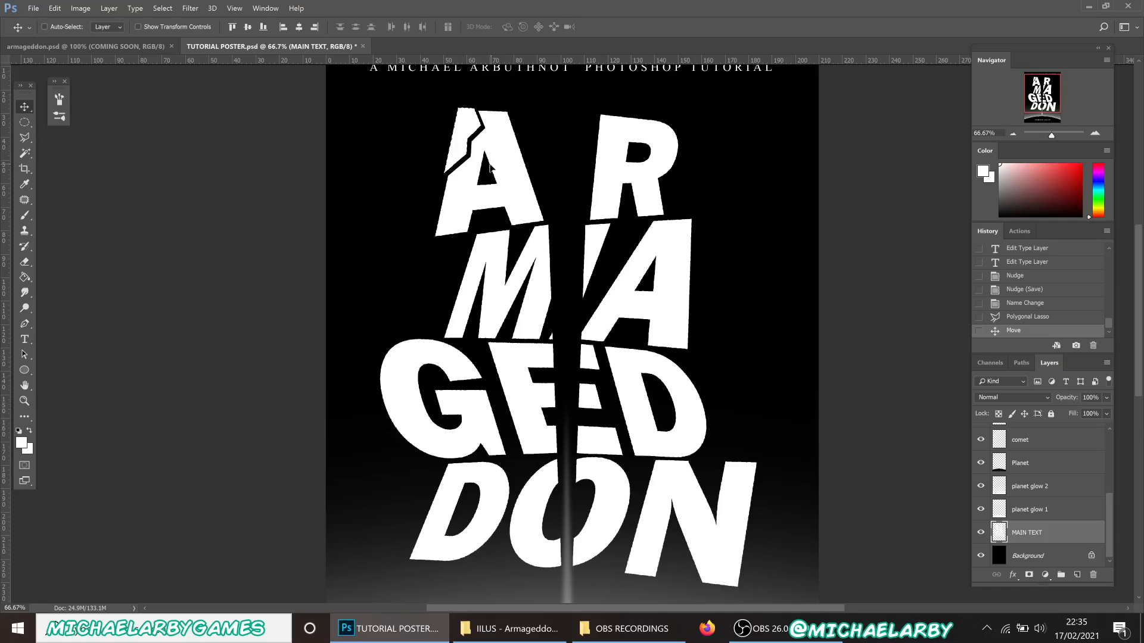
Break off a jagged fragment from the lower left leg of the first A, offset it slightly down-left, and deselect.
{"action": "key", "text": "l"}
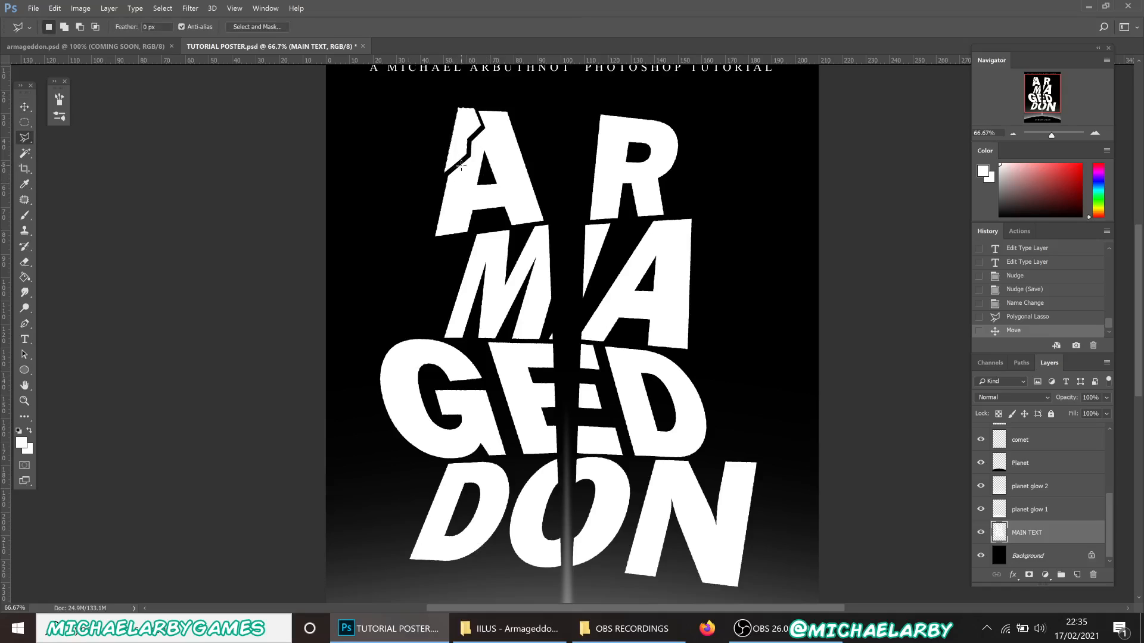
{"action": "left_click", "coordinate": [464, 159]}
{"action": "left_click", "coordinate": [425, 231]}
{"action": "left_click", "coordinate": [436, 179]}
{"action": "left_click", "coordinate": [464, 159]}
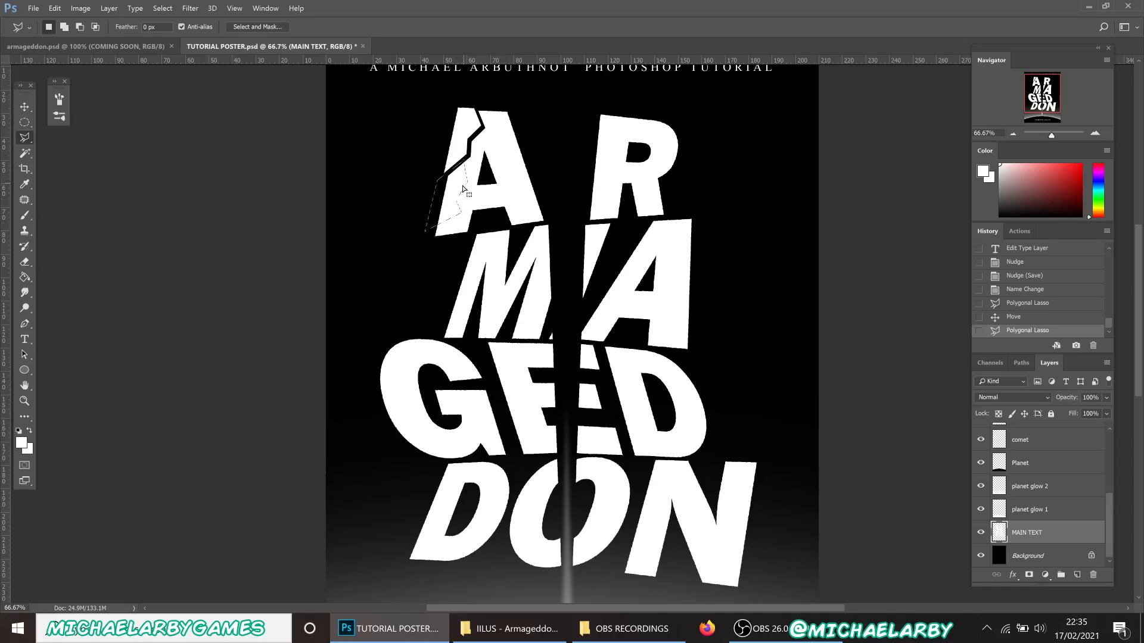
{"action": "key", "text": "v"}
{"action": "left_click_drag", "start_coordinate": [454, 201], "coordinate": [451, 203]}
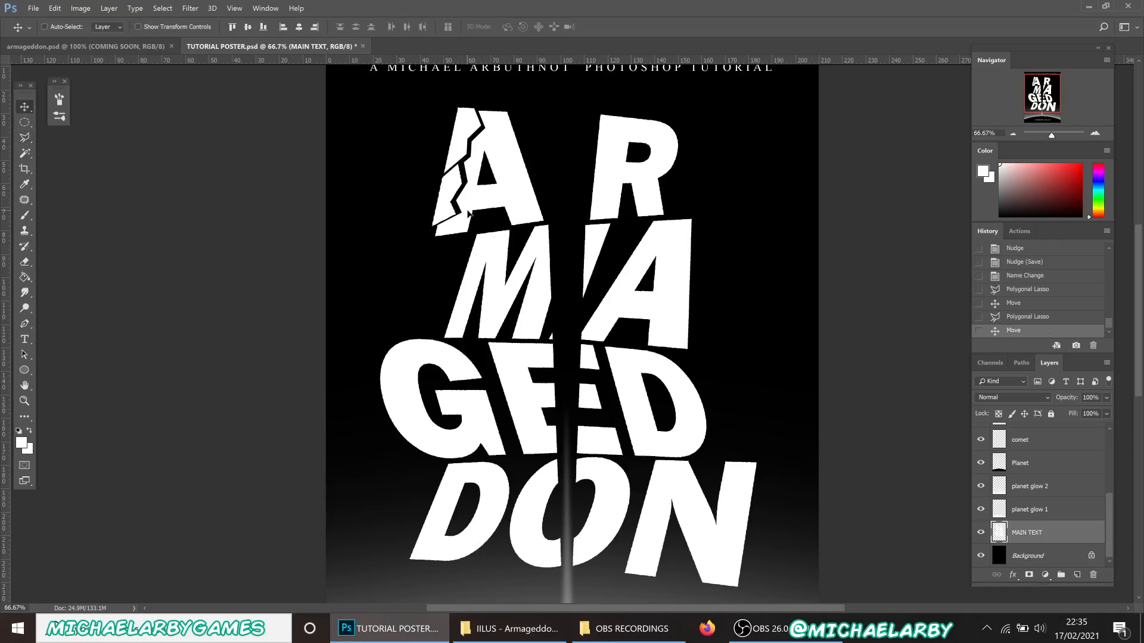
{"action": "key", "text": "ctrl+d"}
Cut off the bottom-left foot of the first A with a polygonal selection and move it slightly away from the leg.
{"action": "key", "text": "l"}
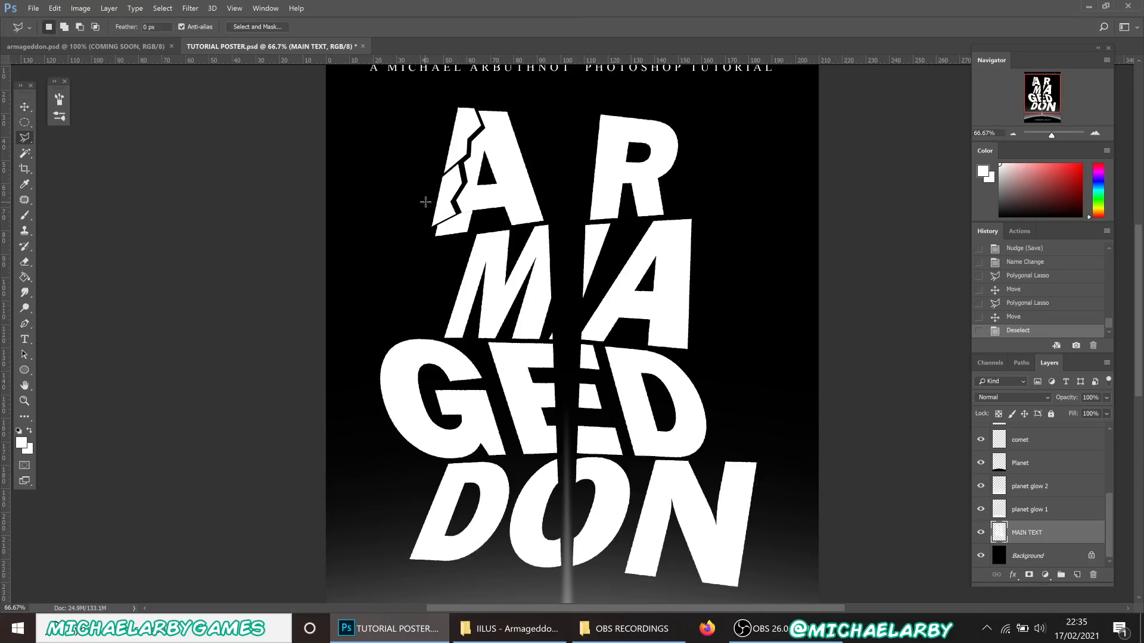
{"action": "left_click", "coordinate": [425, 202]}
{"action": "left_click", "coordinate": [471, 224]}
{"action": "left_click", "coordinate": [470, 238]}
{"action": "left_click", "coordinate": [424, 246]}
{"action": "left_click", "coordinate": [425, 202]}
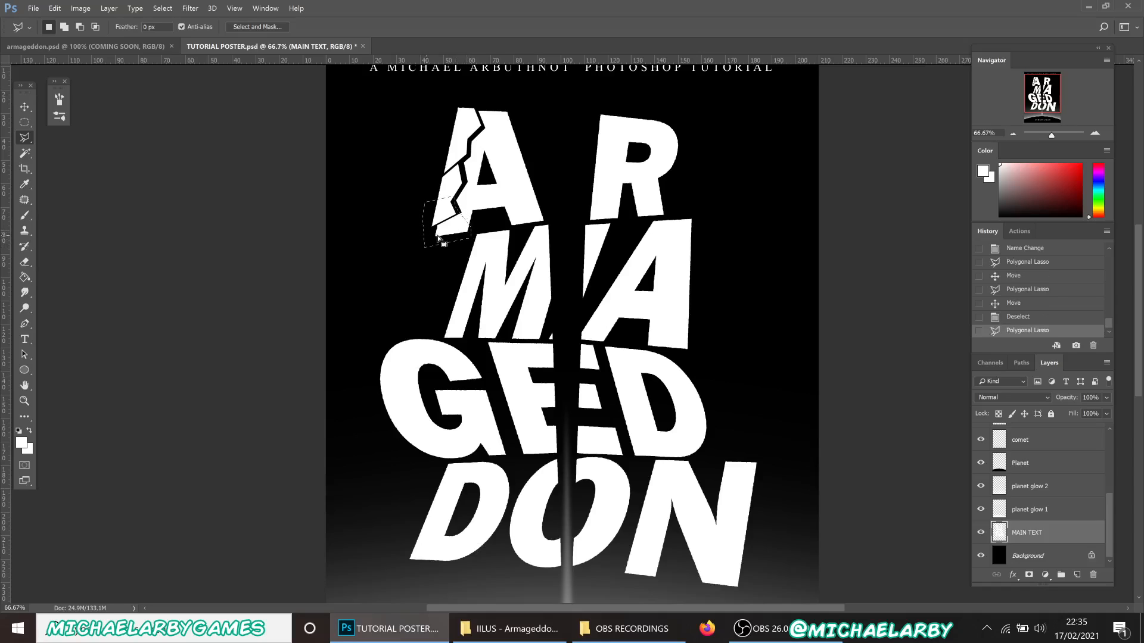
{"action": "key", "text": "v"}
{"action": "left_click_drag", "start_coordinate": [453, 227], "coordinate": [458, 227]}
Chip a small triangular piece off the upper-left edge of the first A, nudge it outward, and deselect.
{"action": "key", "text": "l"}
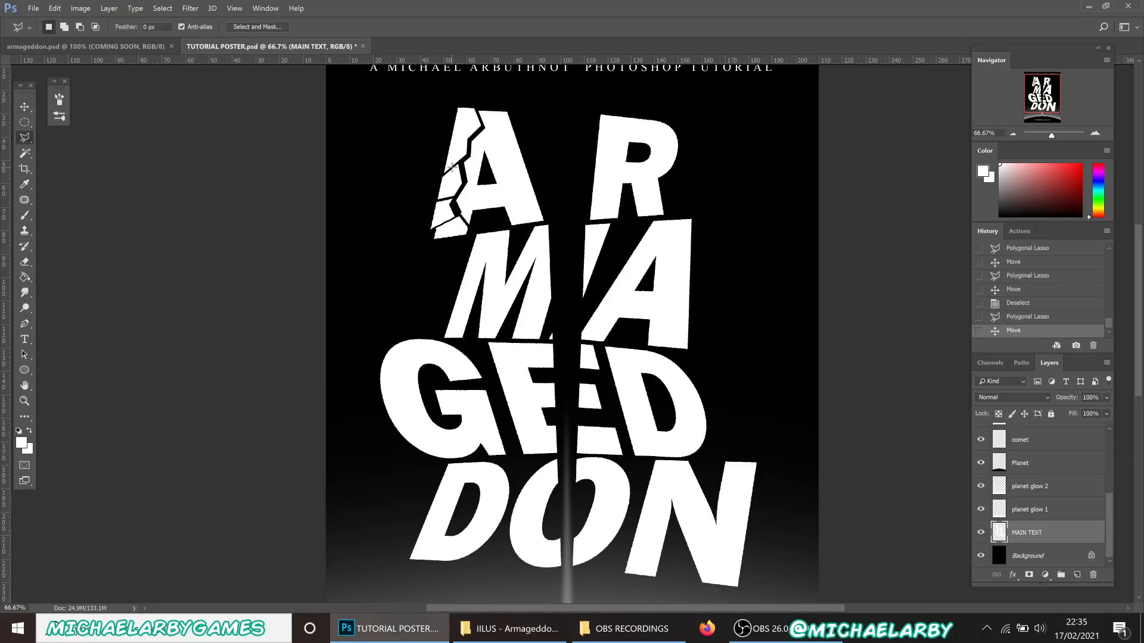
{"action": "left_click", "coordinate": [440, 141]}
{"action": "left_click", "coordinate": [458, 124]}
{"action": "double_click", "coordinate": [445, 152]}
{"action": "key", "text": "v"}
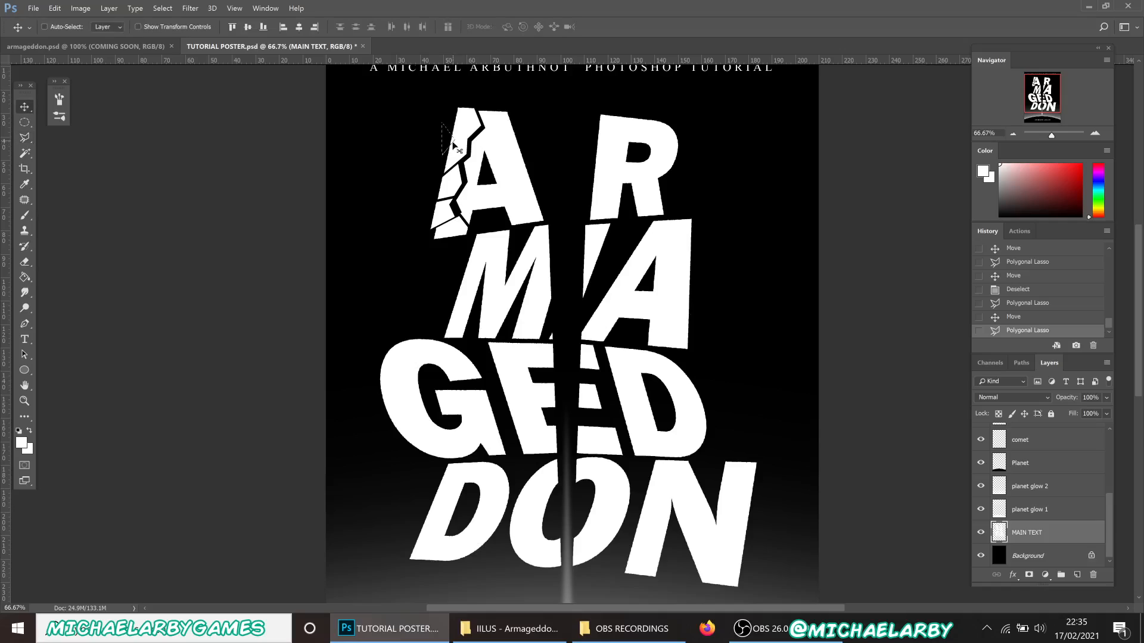
{"action": "left_click_drag", "start_coordinate": [448, 145], "coordinate": [449, 143]}
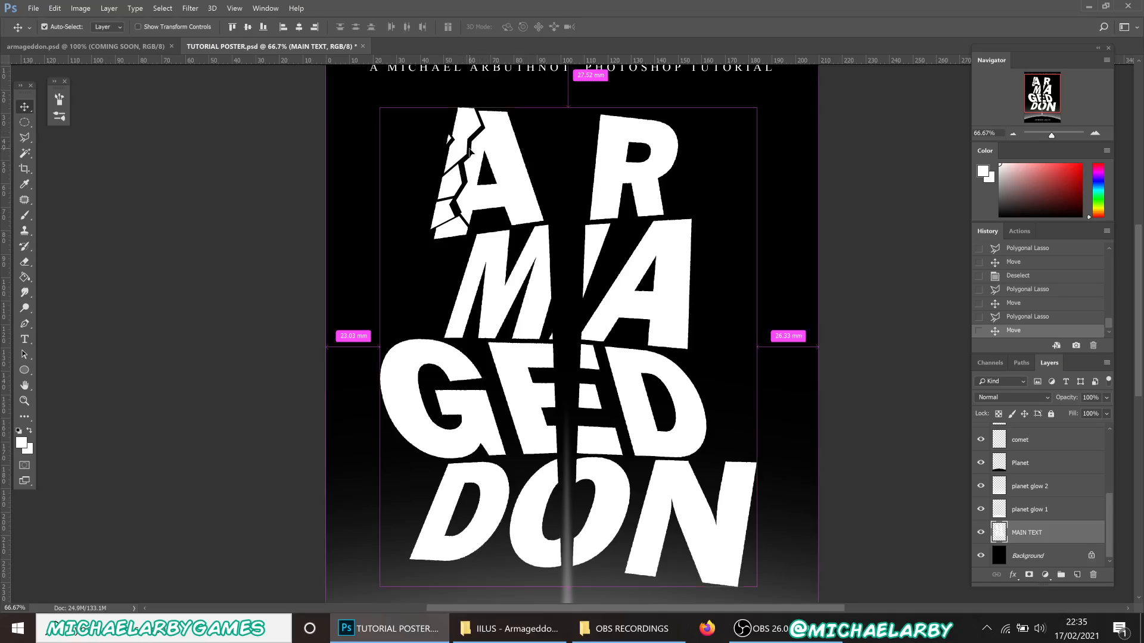
{"action": "key", "text": "ctrl+d"}
Erase a thin polygonal crack running from the inner triangle of the first A across its right leg, then deselect.
{"action": "left_click", "coordinate": [1095, 137]}
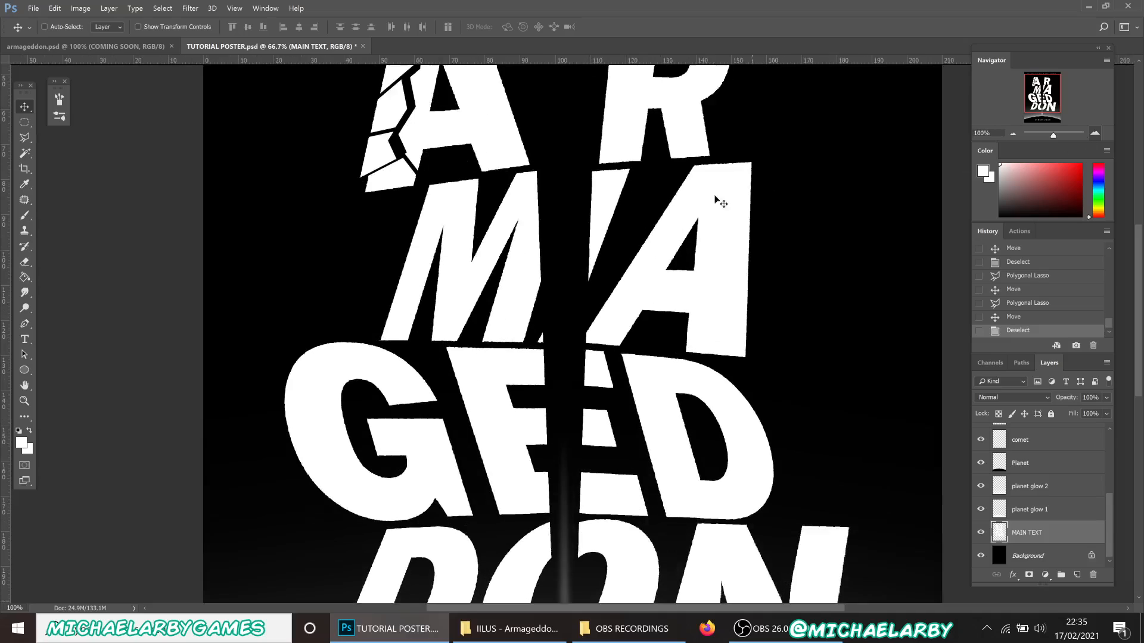
{"action": "left_click_drag", "start_coordinate": [544, 186], "coordinate": [540, 311]}
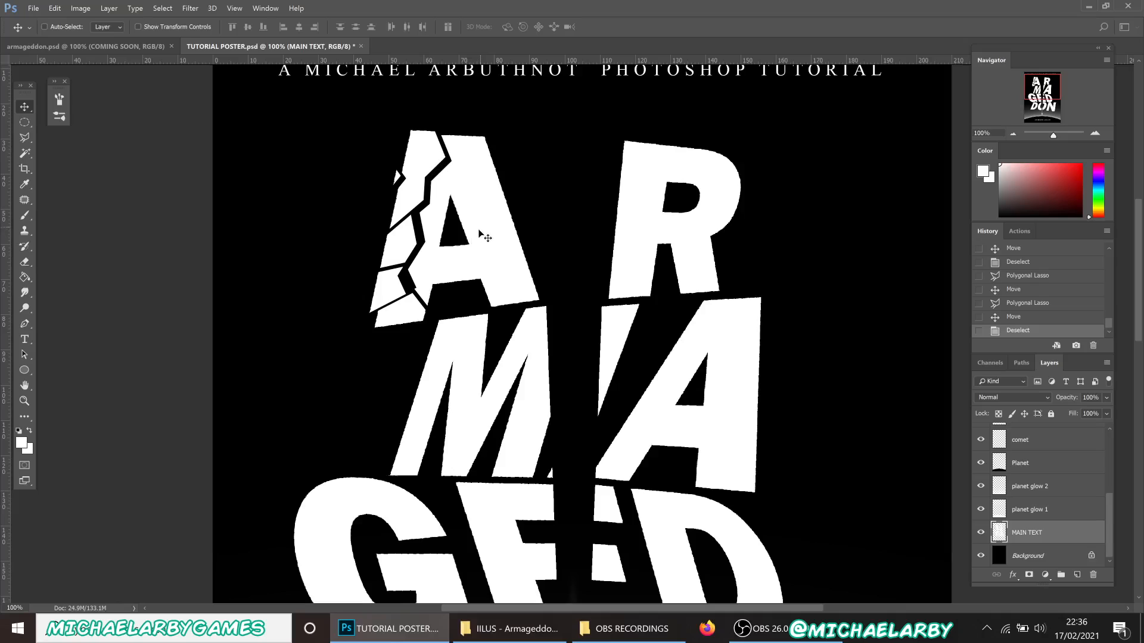
{"action": "left_click", "coordinate": [24, 138]}
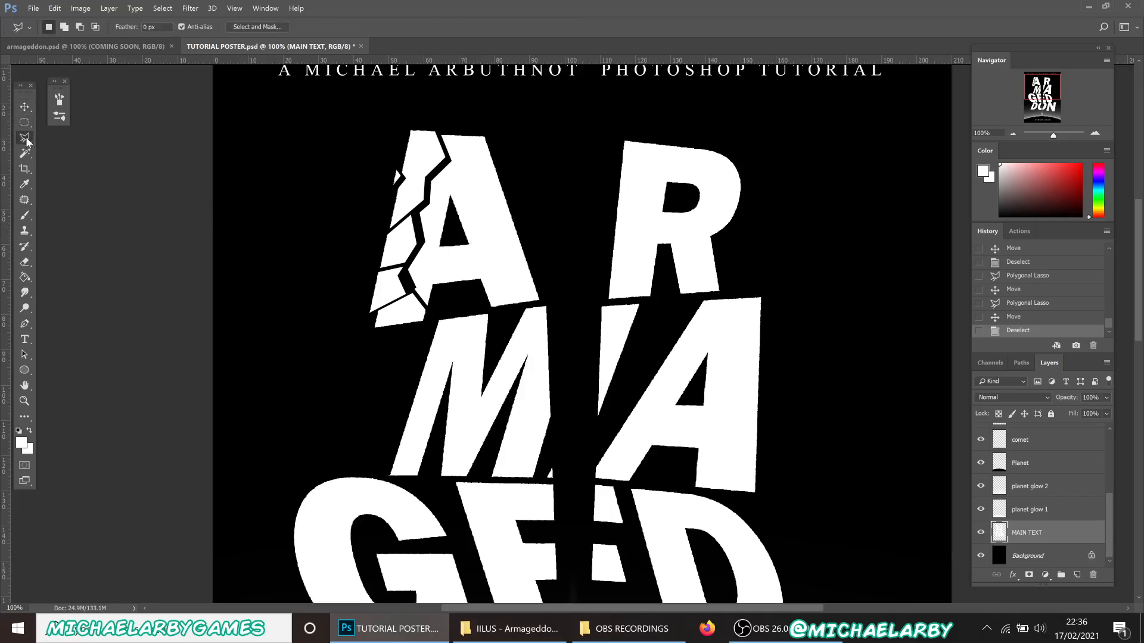
{"action": "left_click", "coordinate": [516, 210]}
{"action": "left_click", "coordinate": [515, 211]}
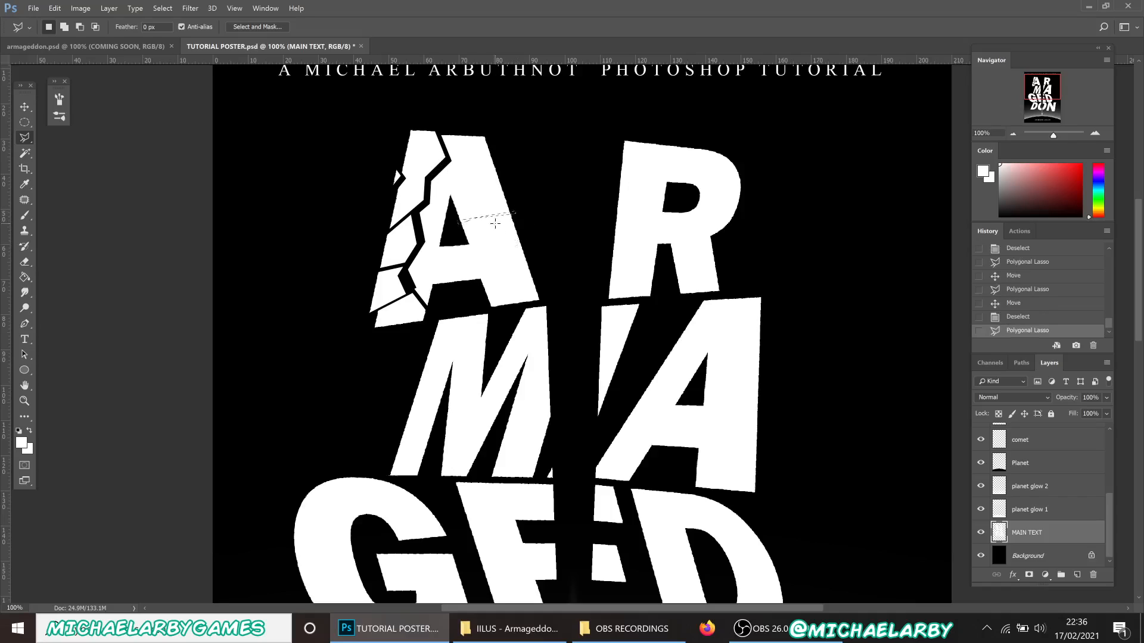
{"action": "key", "text": "Delete"}
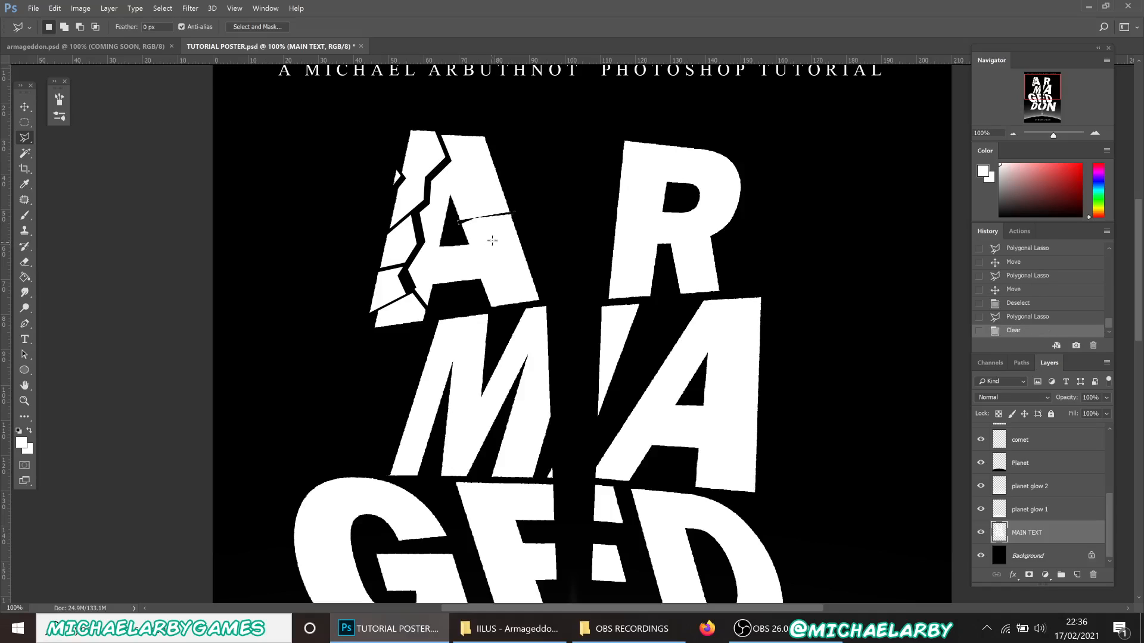
{"action": "key", "text": "ctrl+d"}
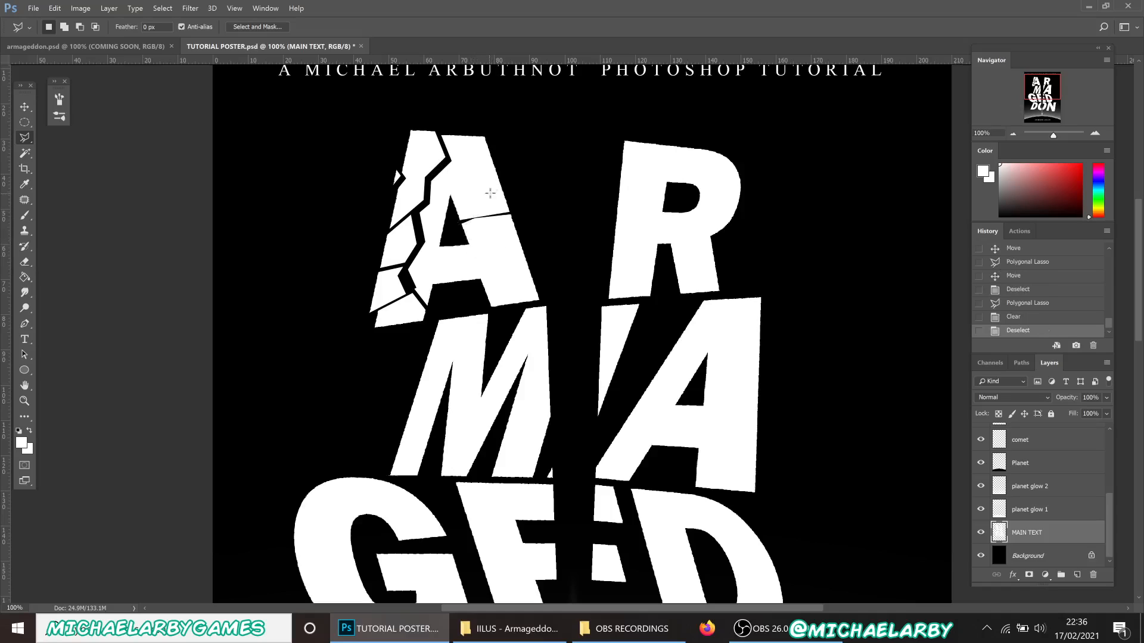
Erase a second thin crack from the upper-right edge of the first A down towards its inner triangle, then deselect.
{"action": "left_click", "coordinate": [497, 143]}
{"action": "left_click", "coordinate": [485, 183]}
{"action": "left_click", "coordinate": [498, 148]}
{"action": "key", "text": "Delete"}
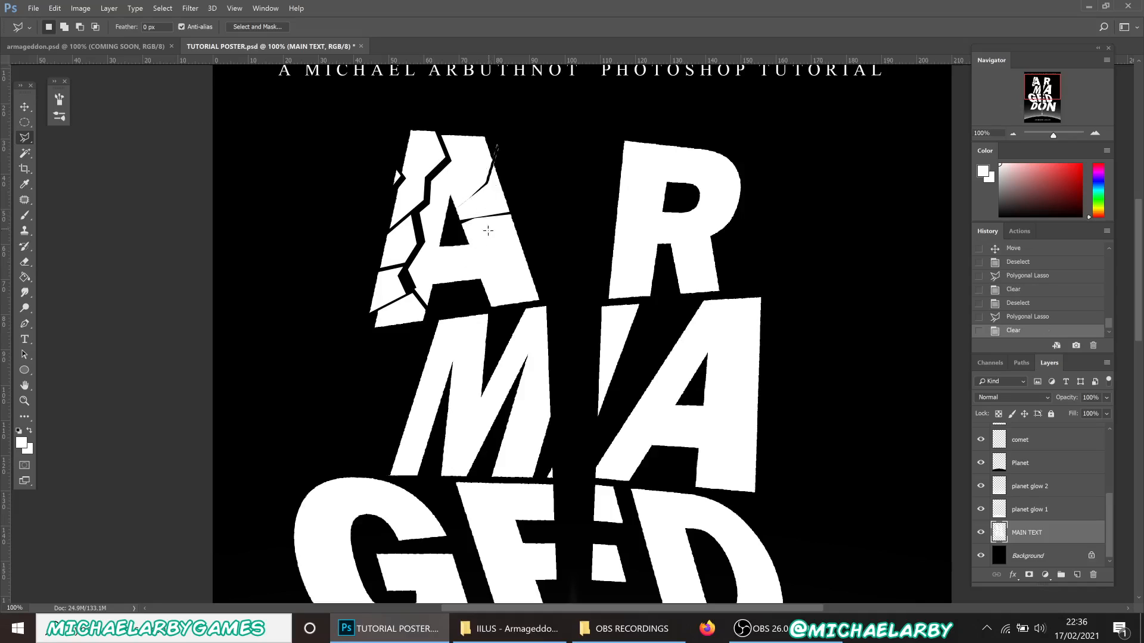
{"action": "key", "text": "ctrl+d"}
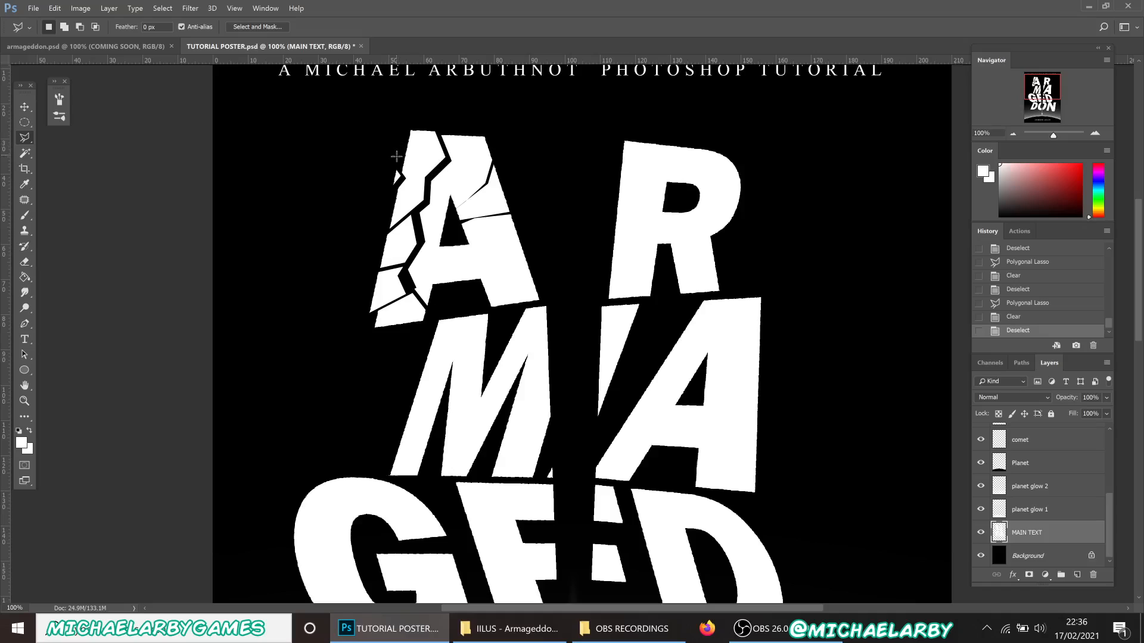
Break a small triangular chip off the right side of the first A's inner triangle, move it into the opening, and deselect.
{"action": "left_click", "coordinate": [461, 239]}
{"action": "left_click", "coordinate": [456, 221]}
{"action": "left_click", "coordinate": [463, 240]}
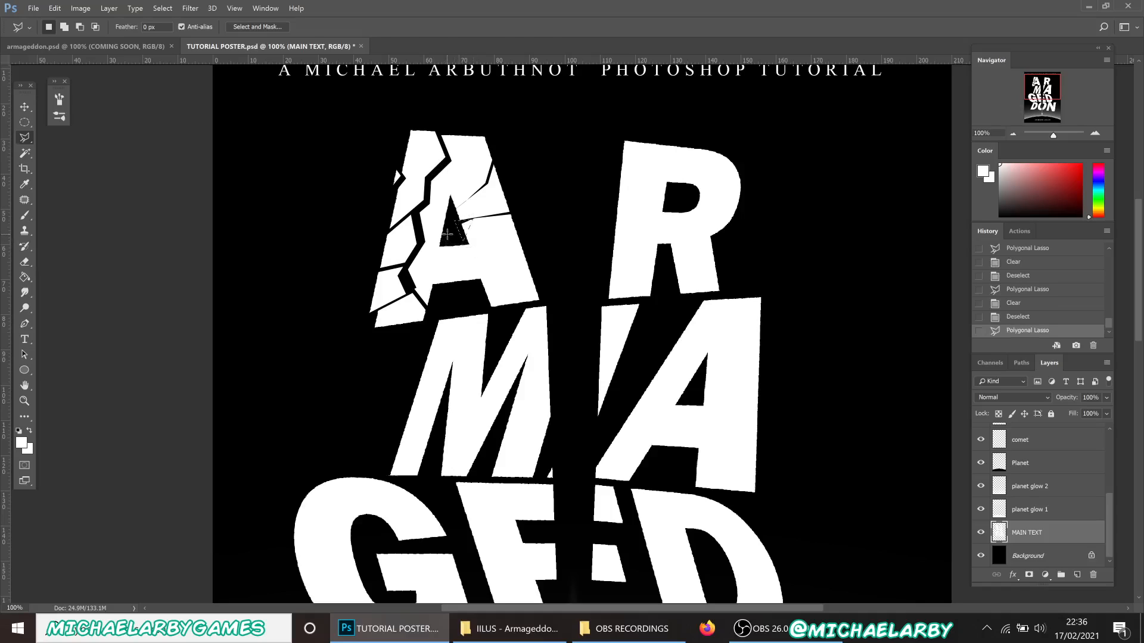
{"action": "key", "text": "v"}
{"action": "left_click_drag", "start_coordinate": [462, 233], "coordinate": [475, 226]}
{"action": "key", "text": "ctrl+d"}
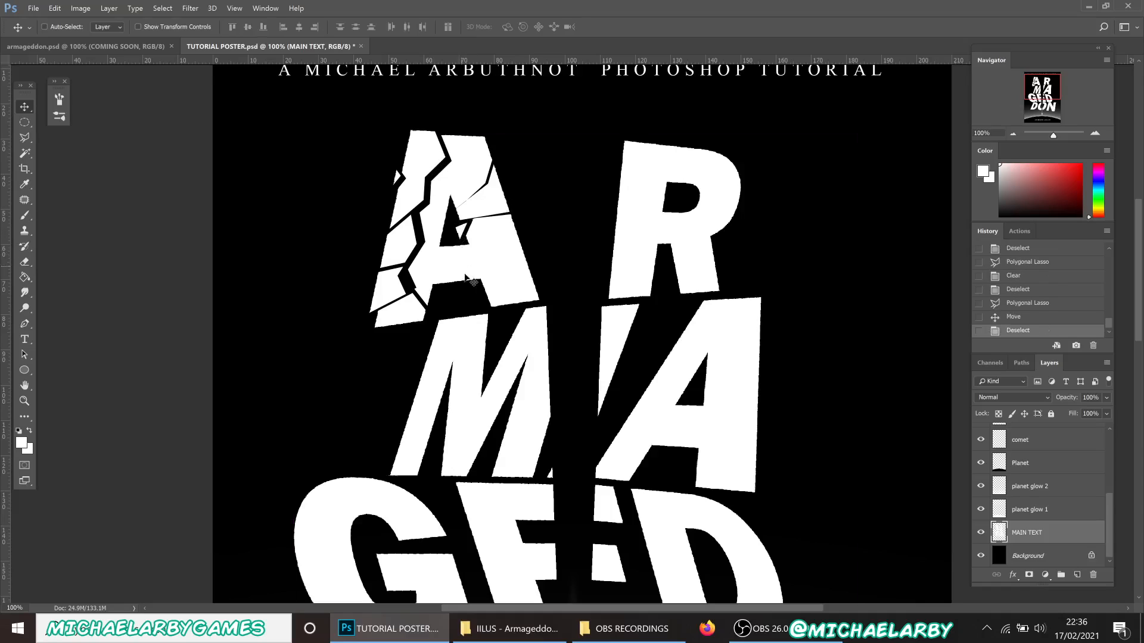
Cut off the inner bottom corner of the first A's right leg, nudge it away from the leg, and deselect.
{"action": "key", "text": "l"}
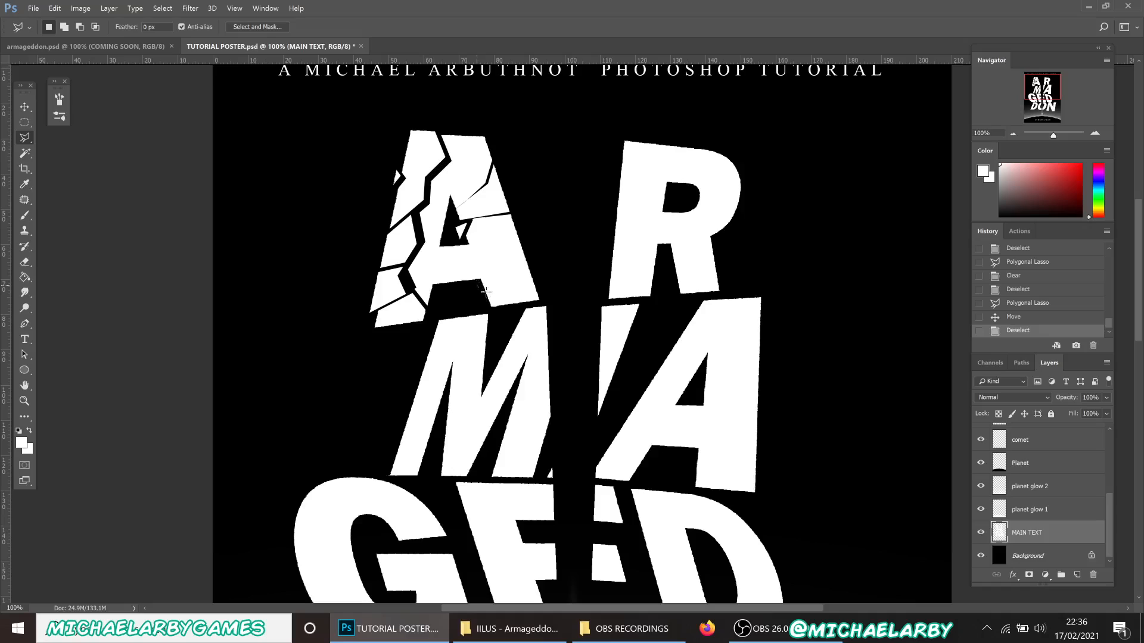
{"action": "left_click", "coordinate": [499, 313]}
{"action": "left_click", "coordinate": [479, 309]}
{"action": "left_click", "coordinate": [477, 285]}
{"action": "key", "text": "v"}
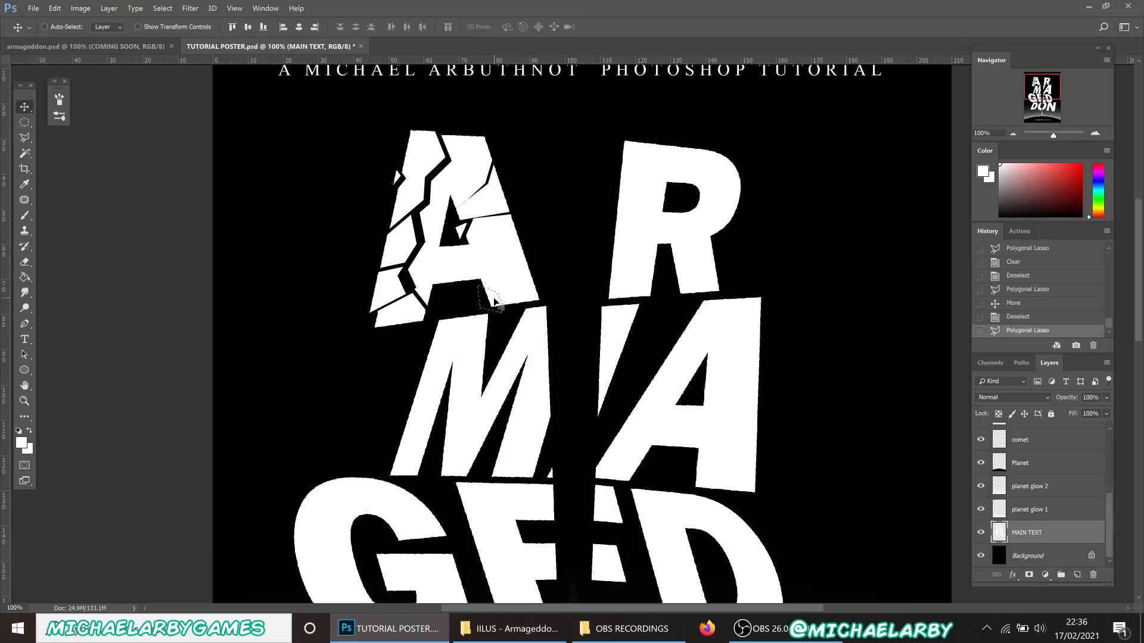
{"action": "left_click_drag", "start_coordinate": [495, 310], "coordinate": [488, 301]}
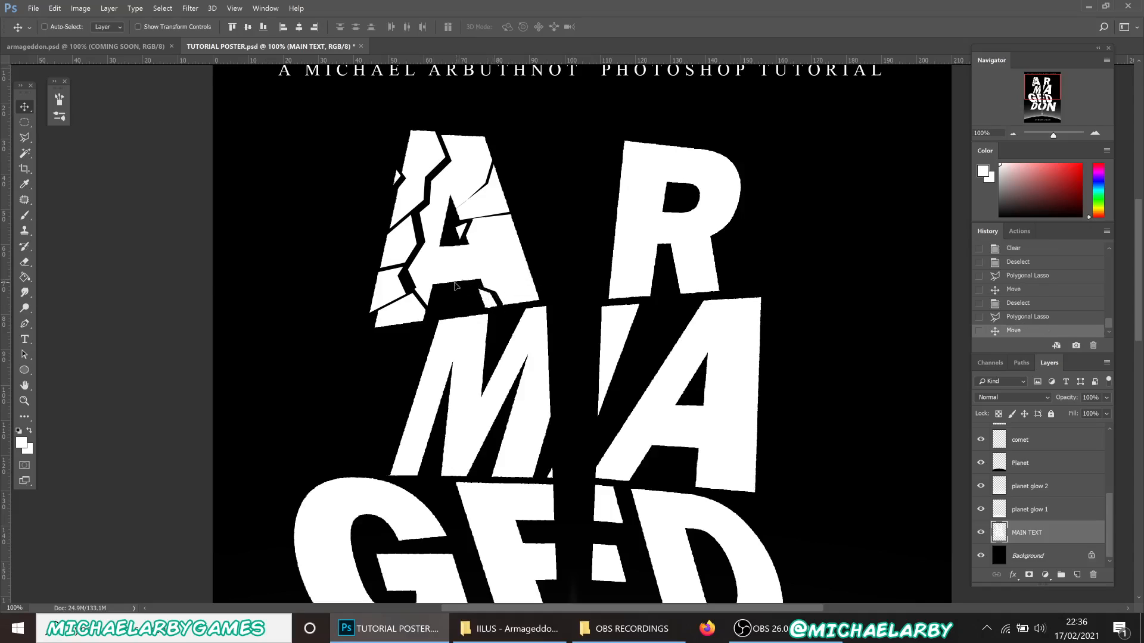
{"action": "key", "text": "ctrl+d"}
Break a small chip off the outer edge of the first A's left leg at the horizontal crack, nudge it up and outward, and deselect.
{"action": "key", "text": "l"}
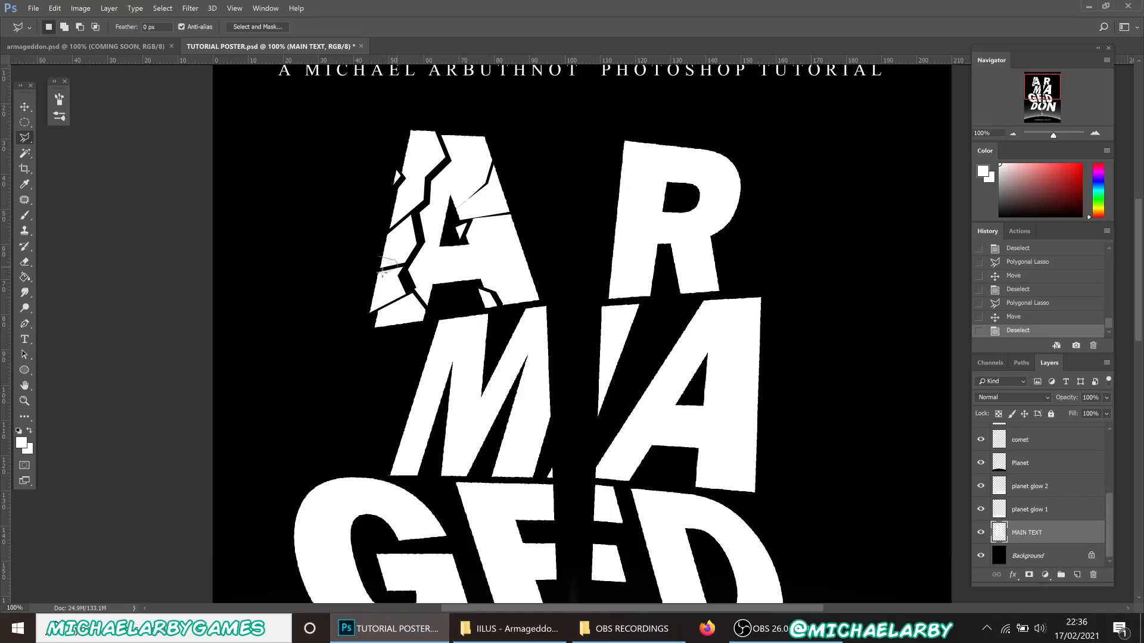
{"action": "left_click", "coordinate": [372, 271]}
{"action": "left_click", "coordinate": [378, 258]}
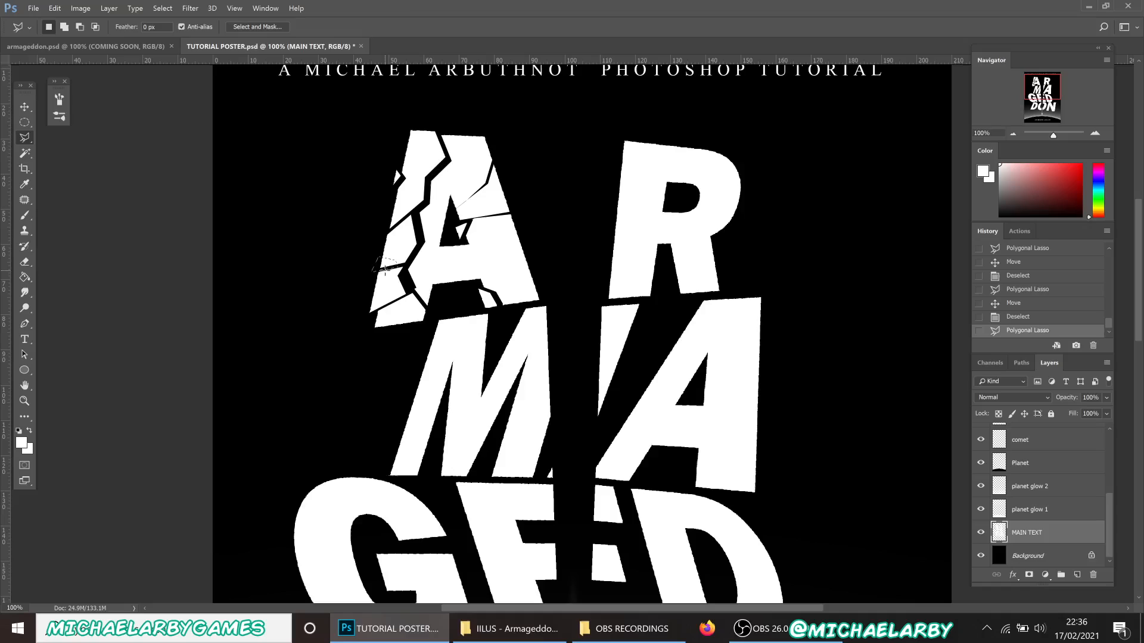
{"action": "key", "text": "v"}
{"action": "left_click_drag", "start_coordinate": [384, 267], "coordinate": [380, 261]}
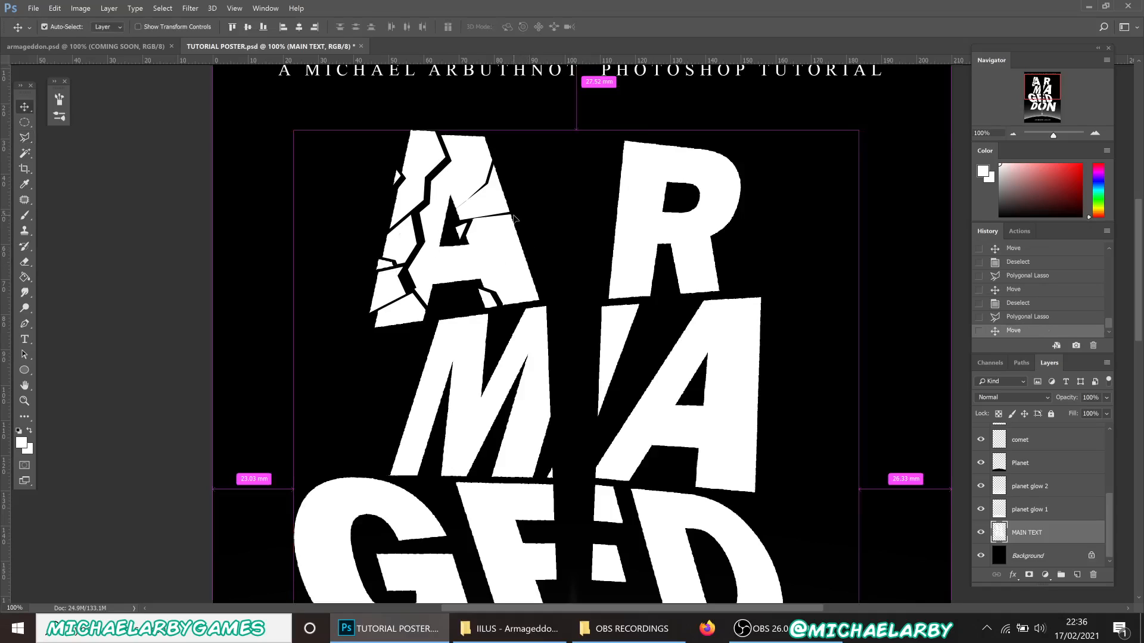
{"action": "key", "text": "ctrl+d"}
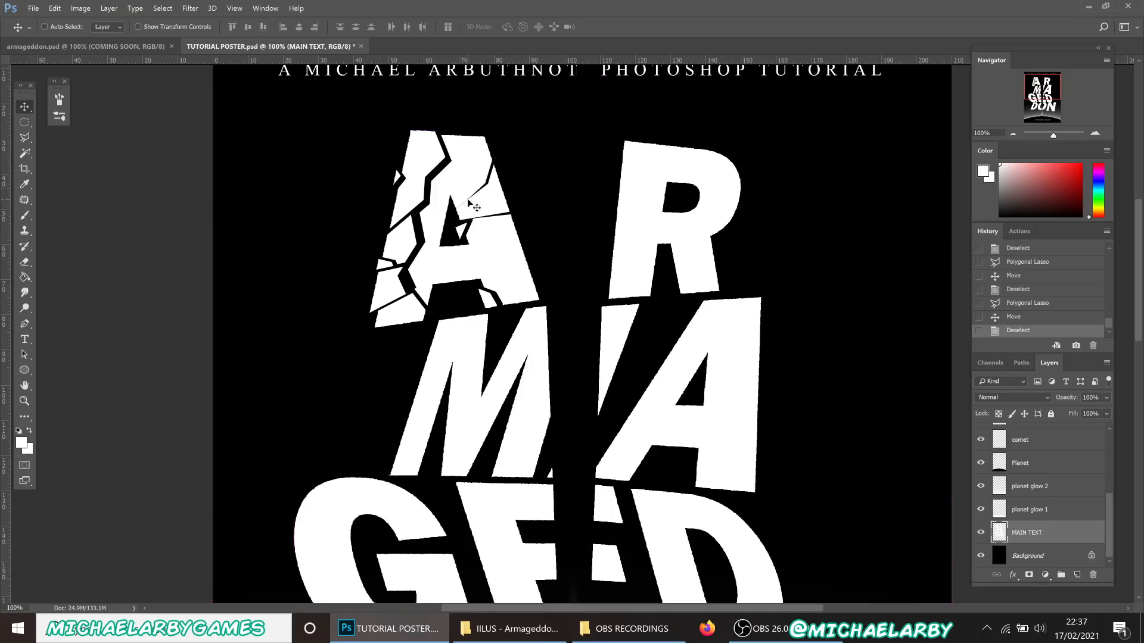
Cut out the section of the first A's left leg beside its inner triangle, shift it slightly towards the outer fragments, and deselect.
{"action": "key", "text": "l"}
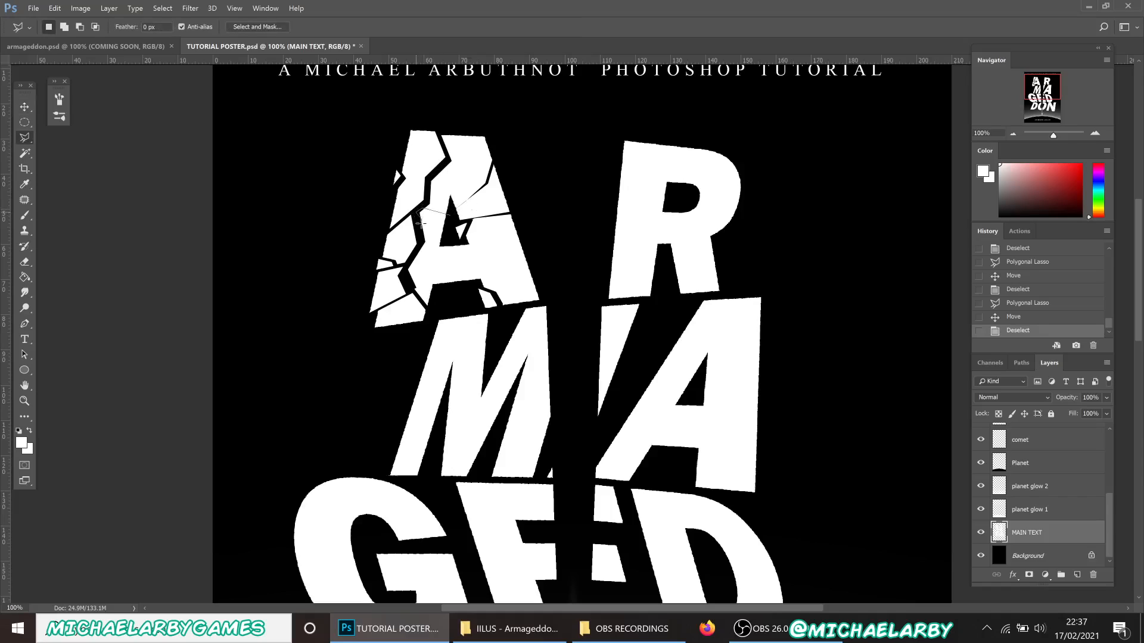
{"action": "left_click", "coordinate": [447, 231]}
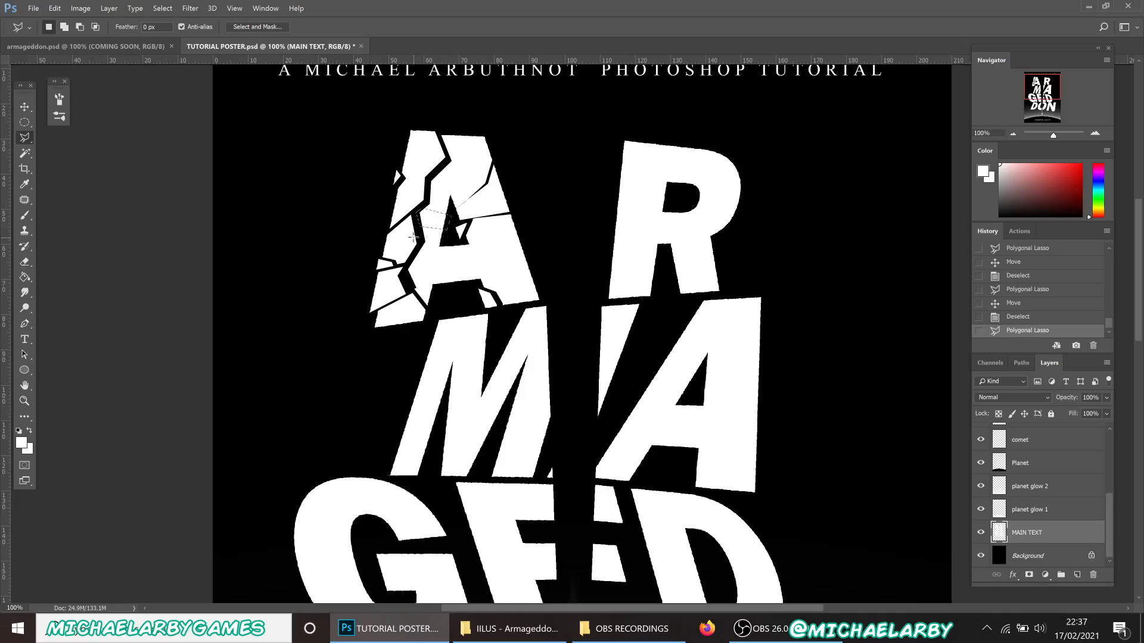
{"action": "key", "text": "shift"}
{"action": "left_click", "coordinate": [444, 238]}
{"action": "left_click", "coordinate": [448, 227]}
{"action": "left_click", "coordinate": [419, 220]}
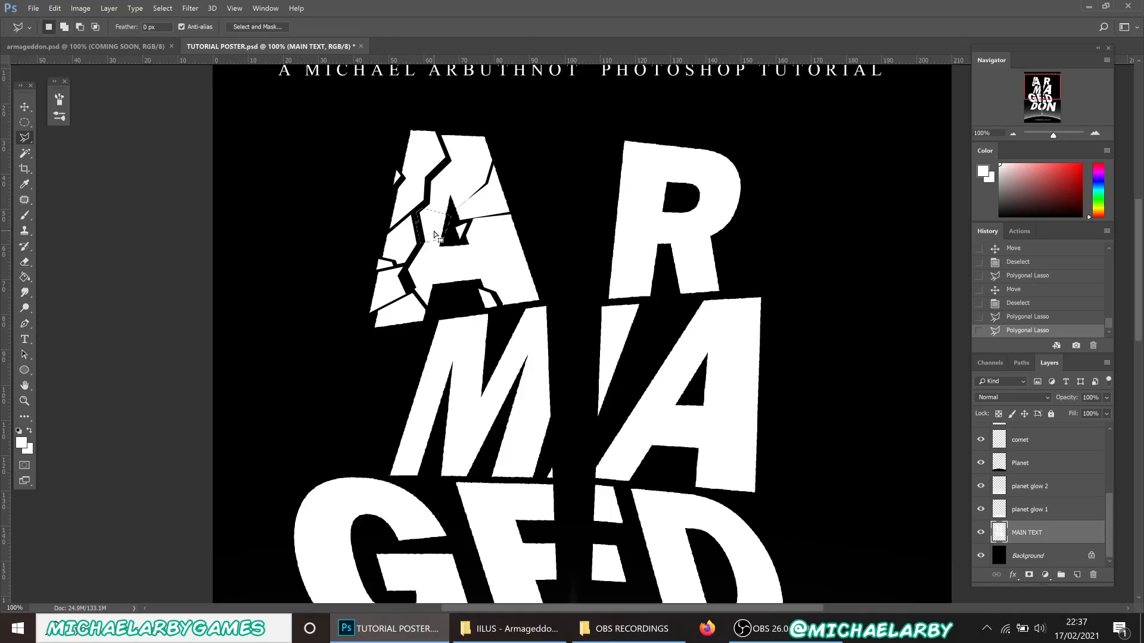
{"action": "key", "text": "v"}
{"action": "left_click_drag", "start_coordinate": [438, 235], "coordinate": [482, 240]}
{"action": "key", "text": "ctrl"}
{"action": "key", "text": "ctrl+d"}
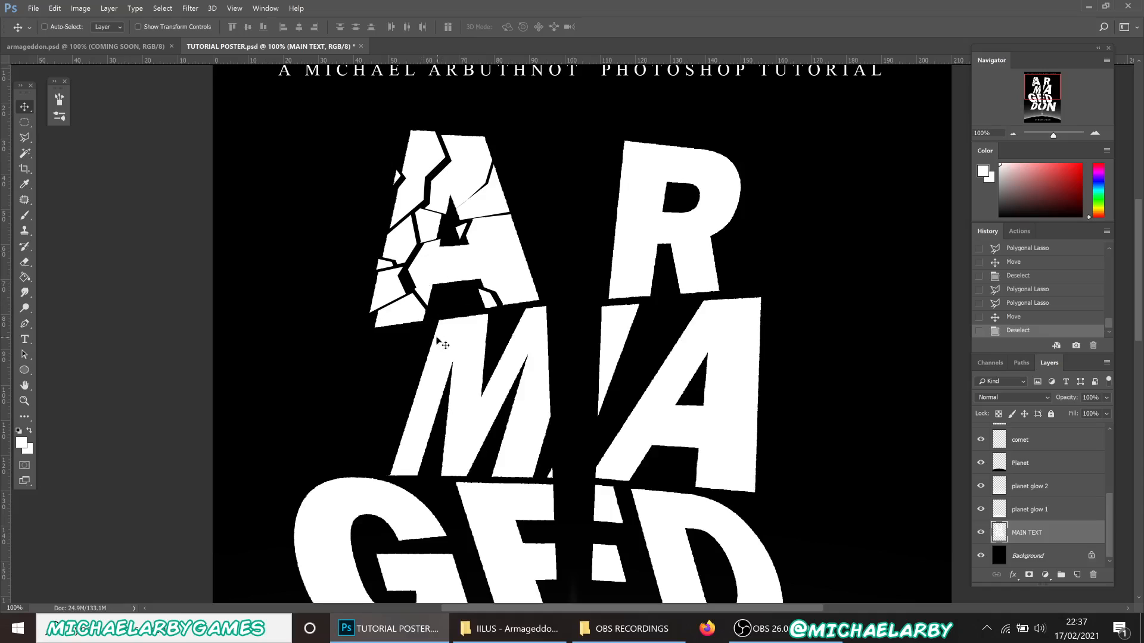
Examine the cracked lettering in armageddon.psd at 200% zoom and return to TUTORIAL POSTER.psd.
{"action": "left_click", "coordinate": [139, 47]}
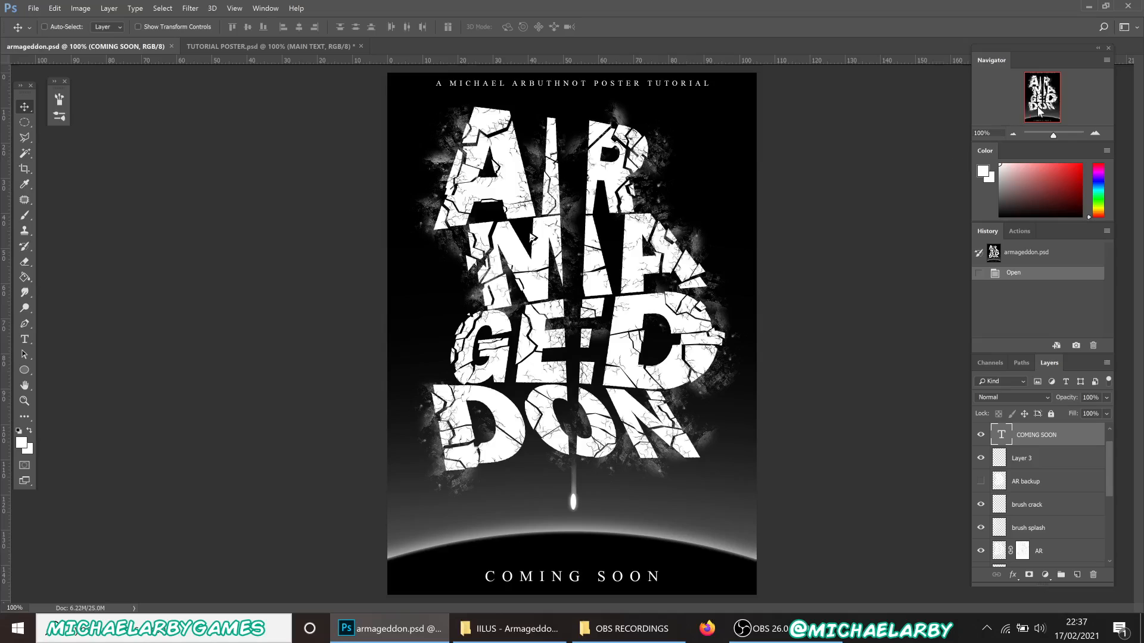
{"action": "left_click", "coordinate": [1094, 134]}
{"action": "scroll", "coordinate": [603, 255], "scroll_direction": "up", "scroll_amount": 5}
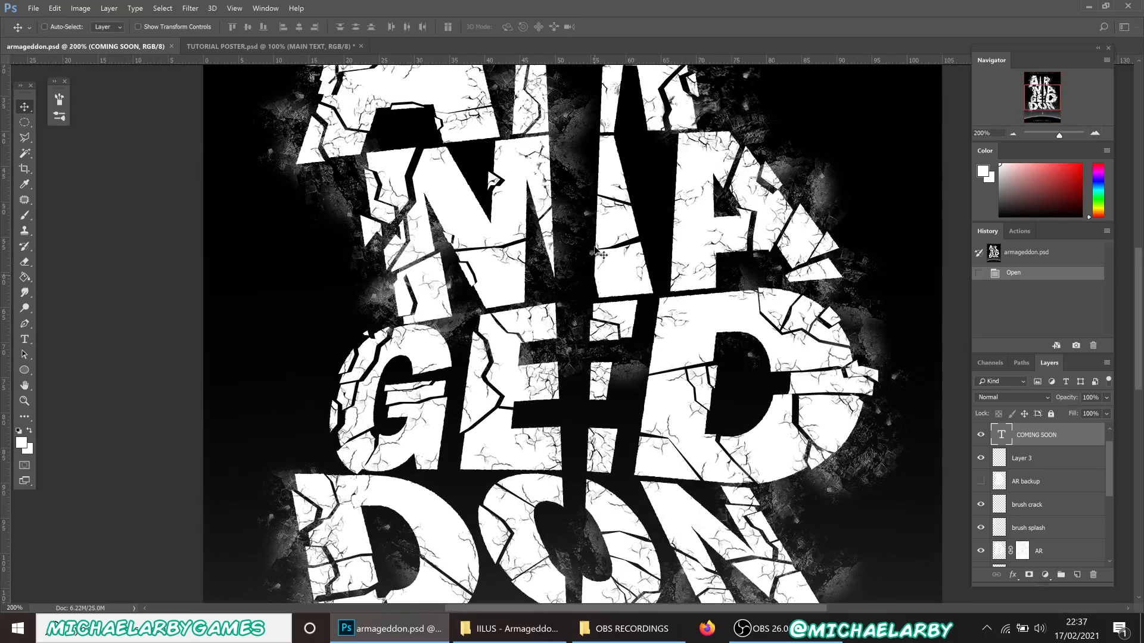
{"action": "scroll", "coordinate": [433, 314], "scroll_direction": "up", "scroll_amount": 3}
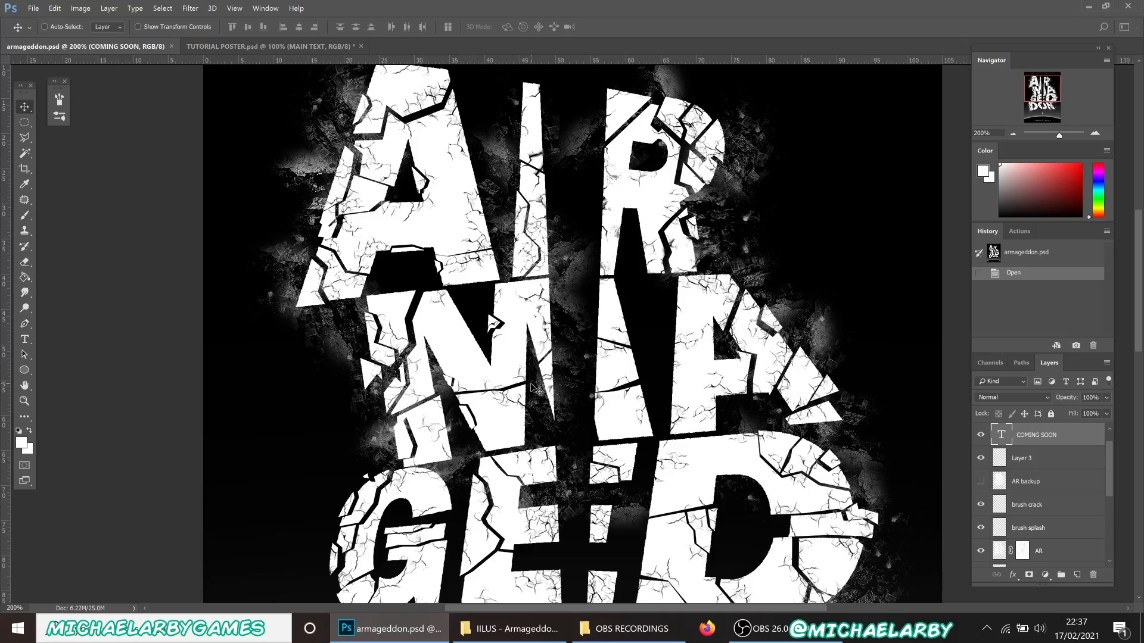
{"action": "scroll", "coordinate": [539, 417], "scroll_direction": "down", "scroll_amount": 1}
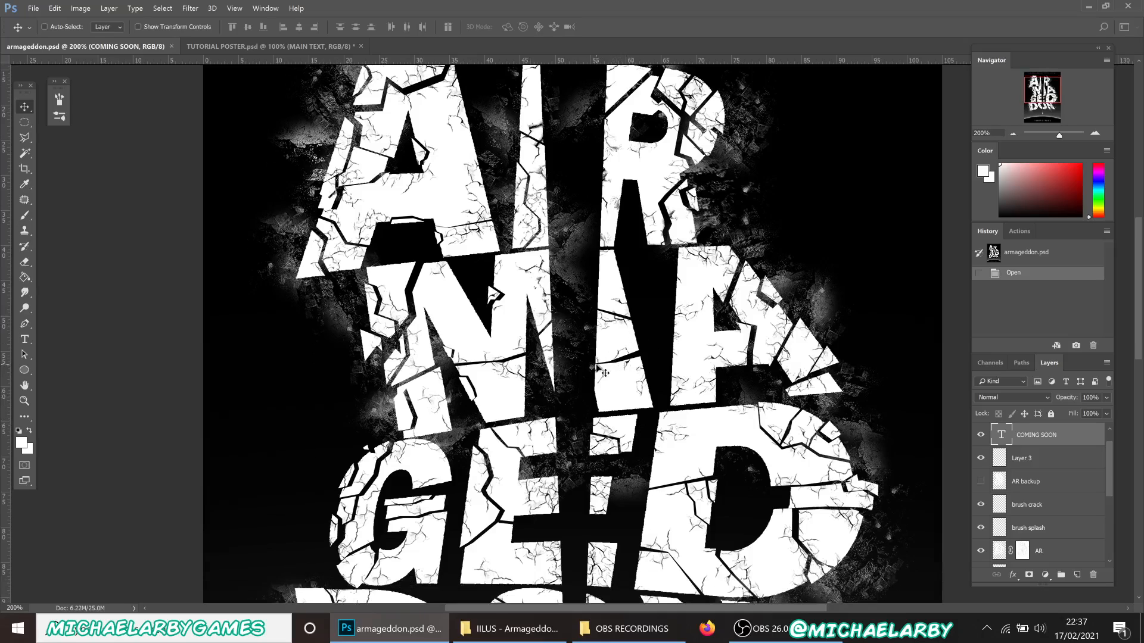
{"action": "scroll", "coordinate": [604, 373], "scroll_direction": "down", "scroll_amount": 2}
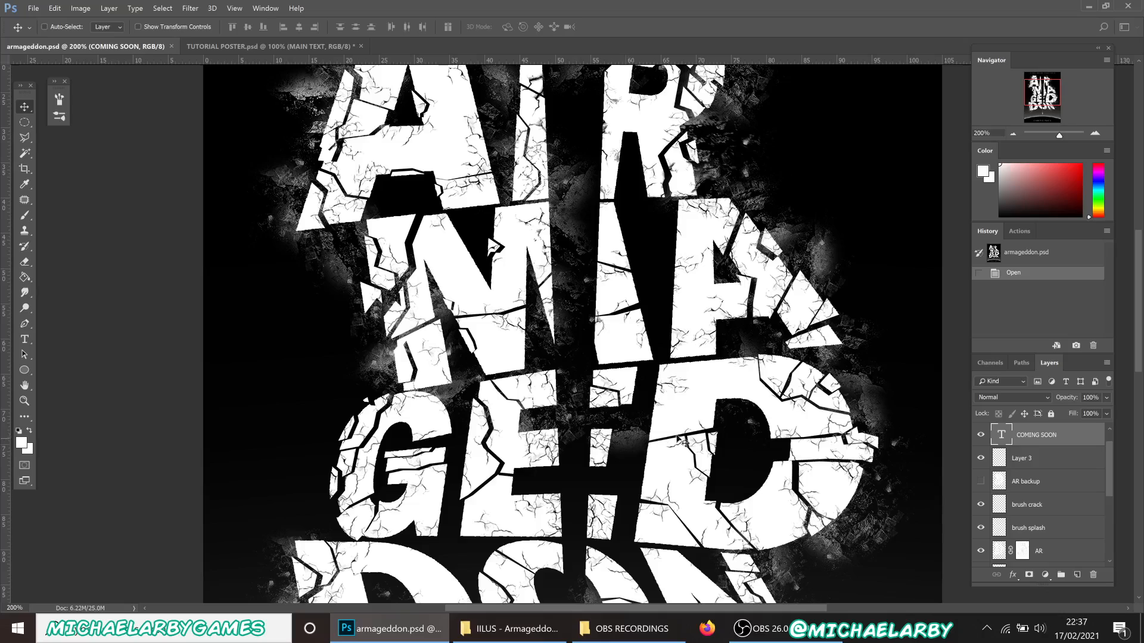
{"action": "left_click", "coordinate": [273, 44]}
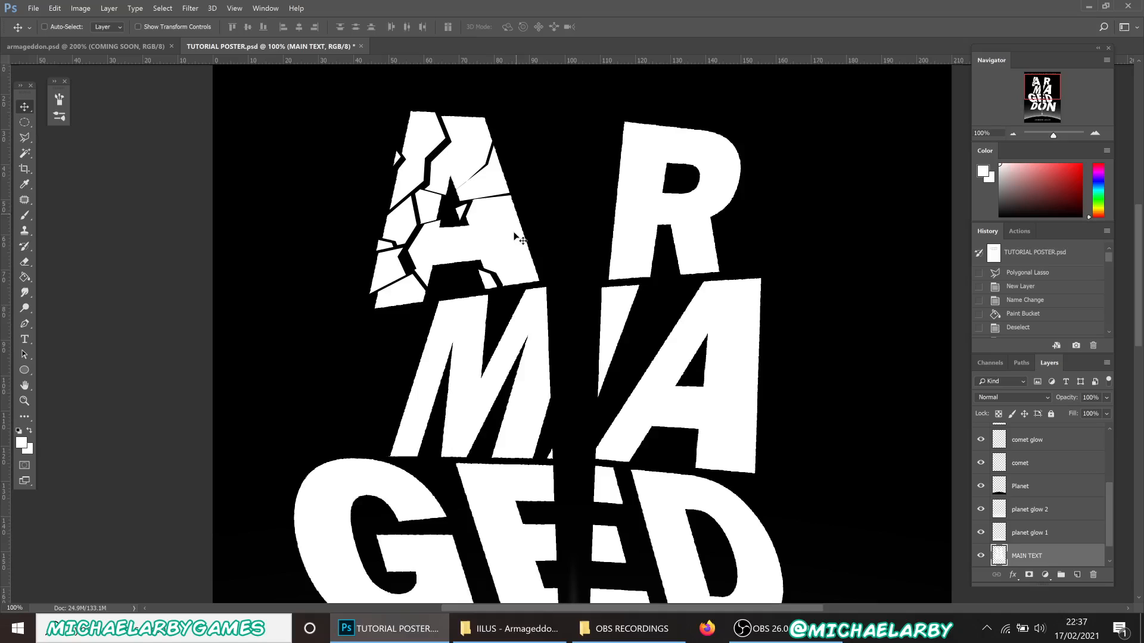
Cut a block out of the upper part of the M's separated right sliver with a polygonal selection and offset it to the right.
{"action": "scroll", "coordinate": [518, 238], "scroll_direction": "down", "scroll_amount": 1}
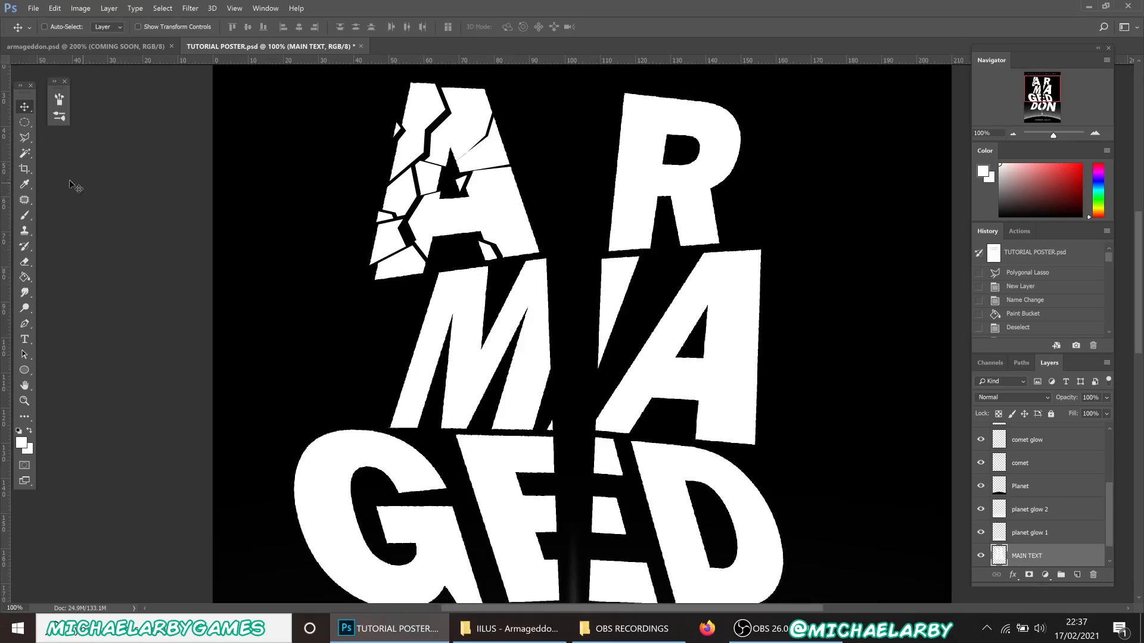
{"action": "left_click", "coordinate": [24, 138]}
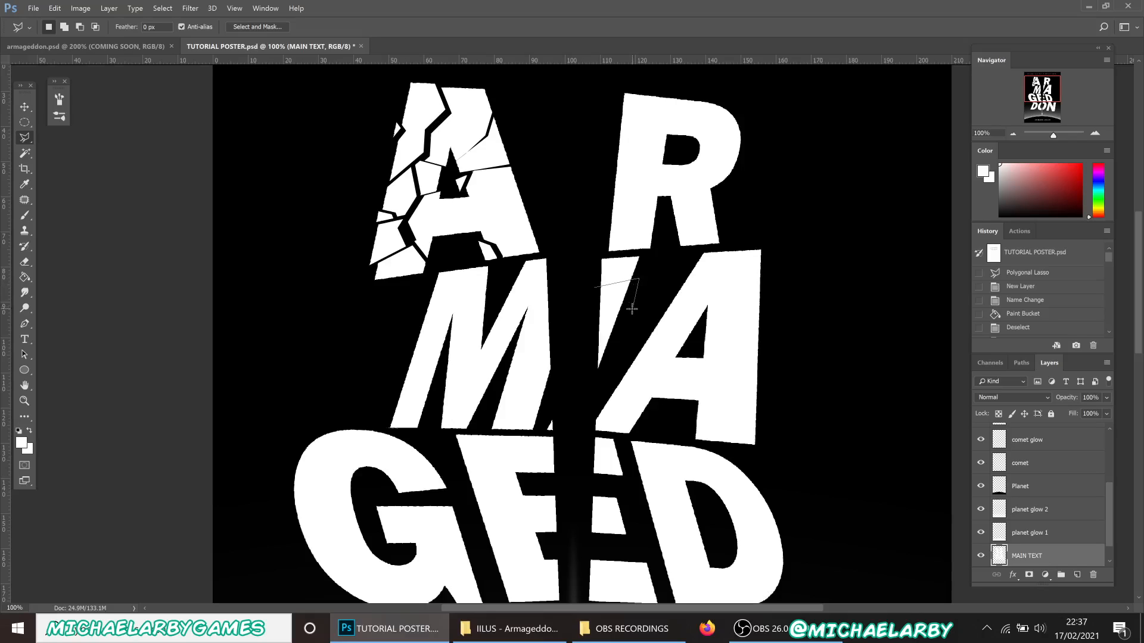
{"action": "left_click", "coordinate": [597, 294]}
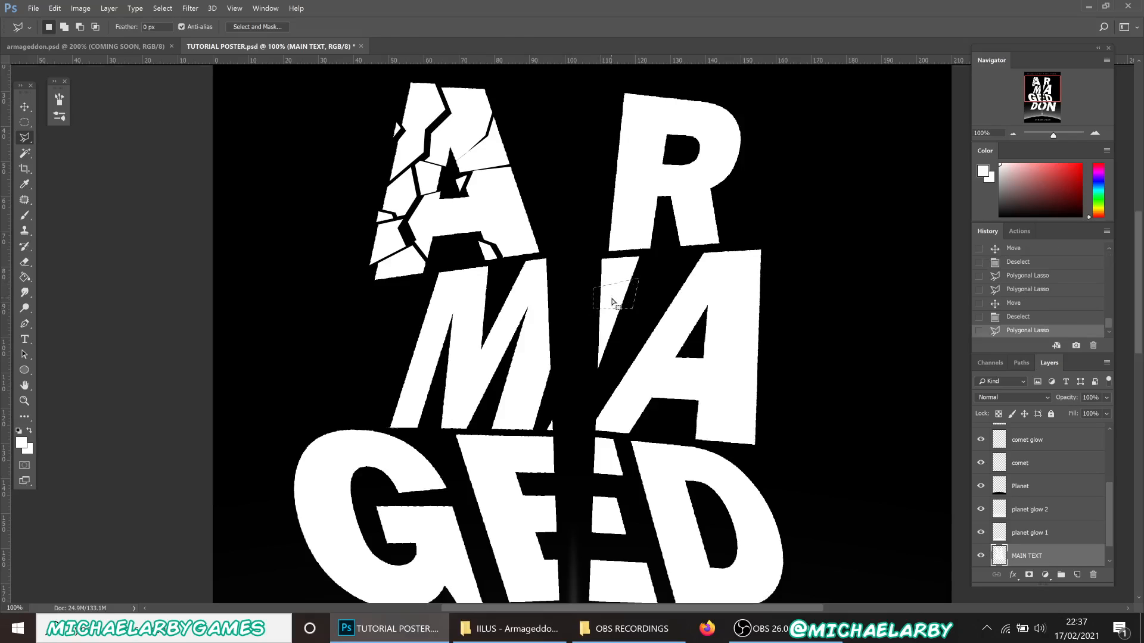
{"action": "key", "text": "v"}
{"action": "left_click_drag", "start_coordinate": [620, 304], "coordinate": [622, 281]}
Select two thin polygonal cracks across the lower part of the M's right sliver, erase them together, and deselect.
{"action": "key", "text": "l"}
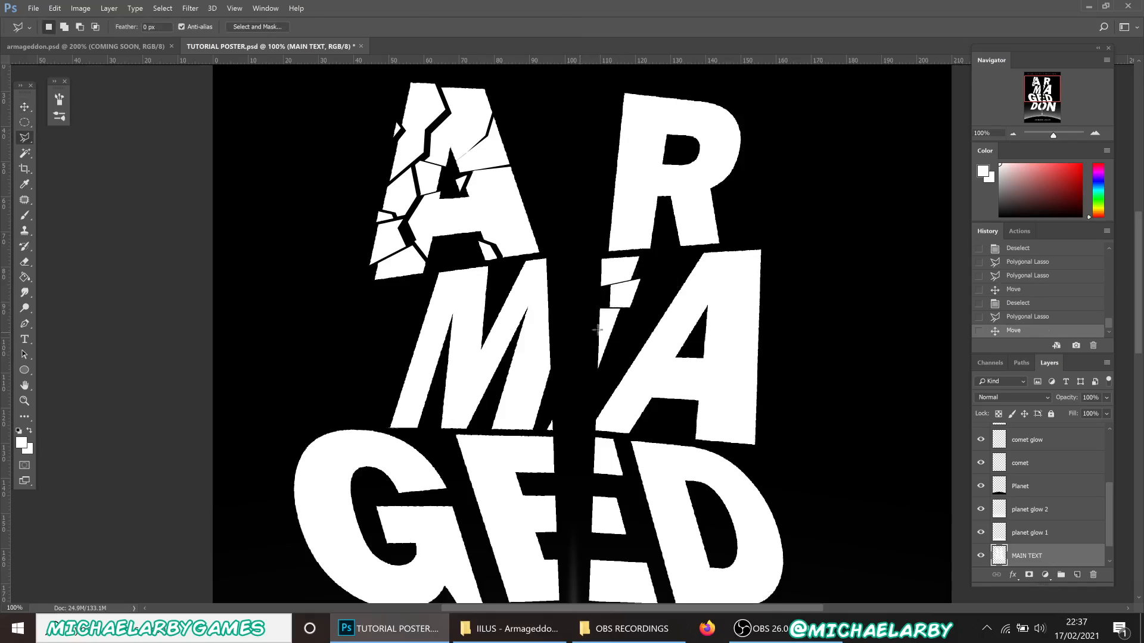
{"action": "left_click", "coordinate": [580, 332]}
{"action": "left_click", "coordinate": [621, 333]}
{"action": "left_click", "coordinate": [580, 332]}
{"action": "left_click", "coordinate": [590, 338], "text": "shift"}
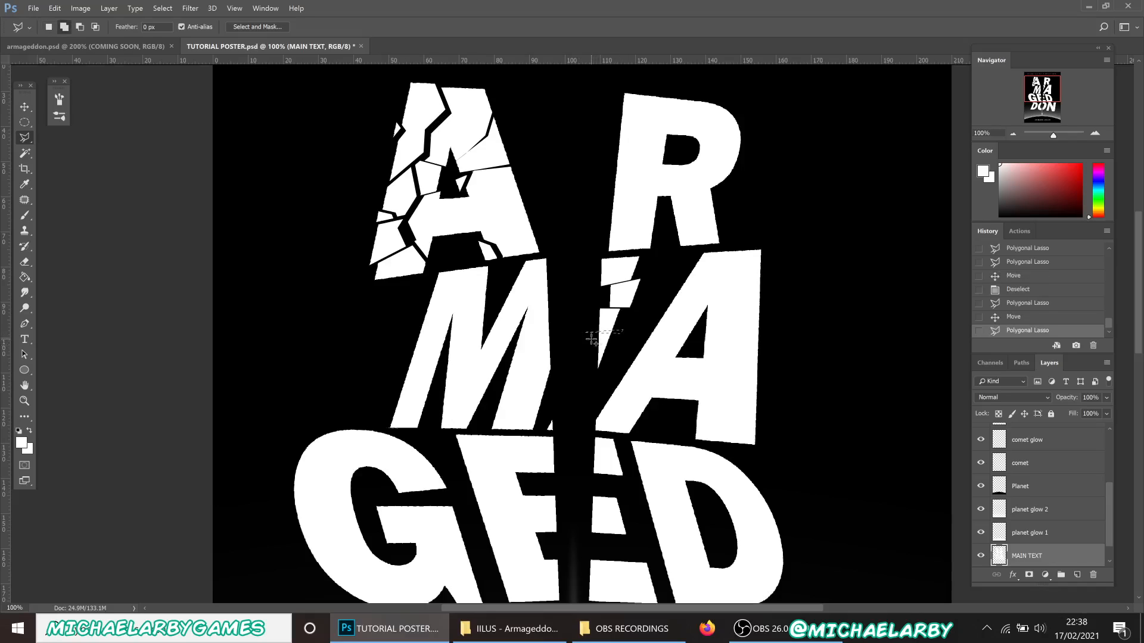
{"action": "left_click", "coordinate": [615, 343]}
{"action": "left_click", "coordinate": [612, 347]}
{"action": "left_click", "coordinate": [591, 340]}
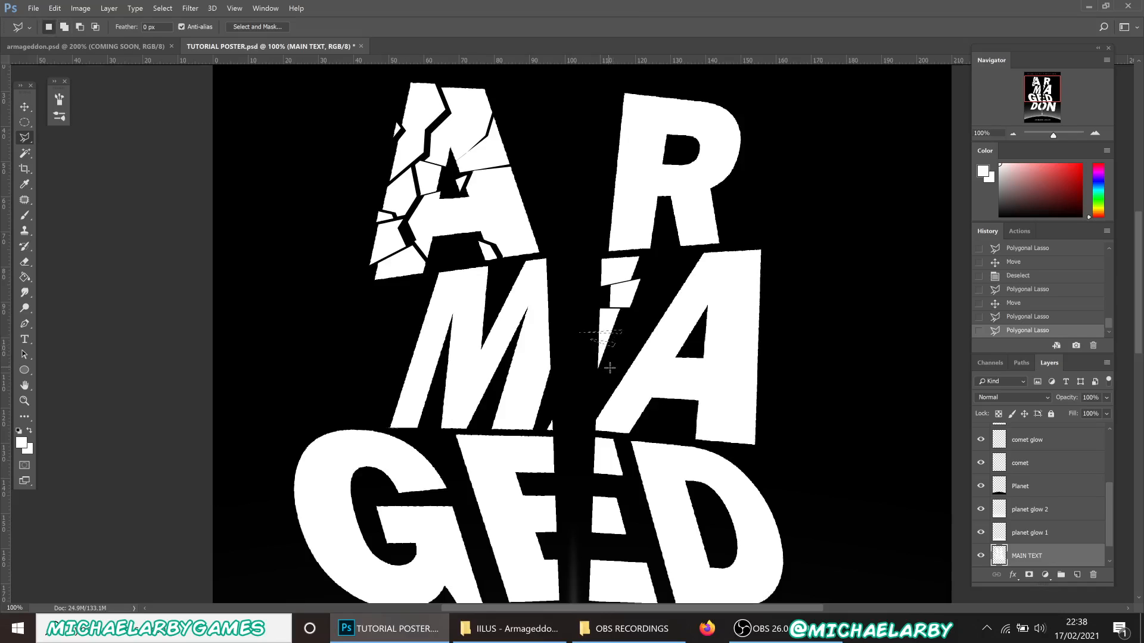
{"action": "key", "text": "Delete"}
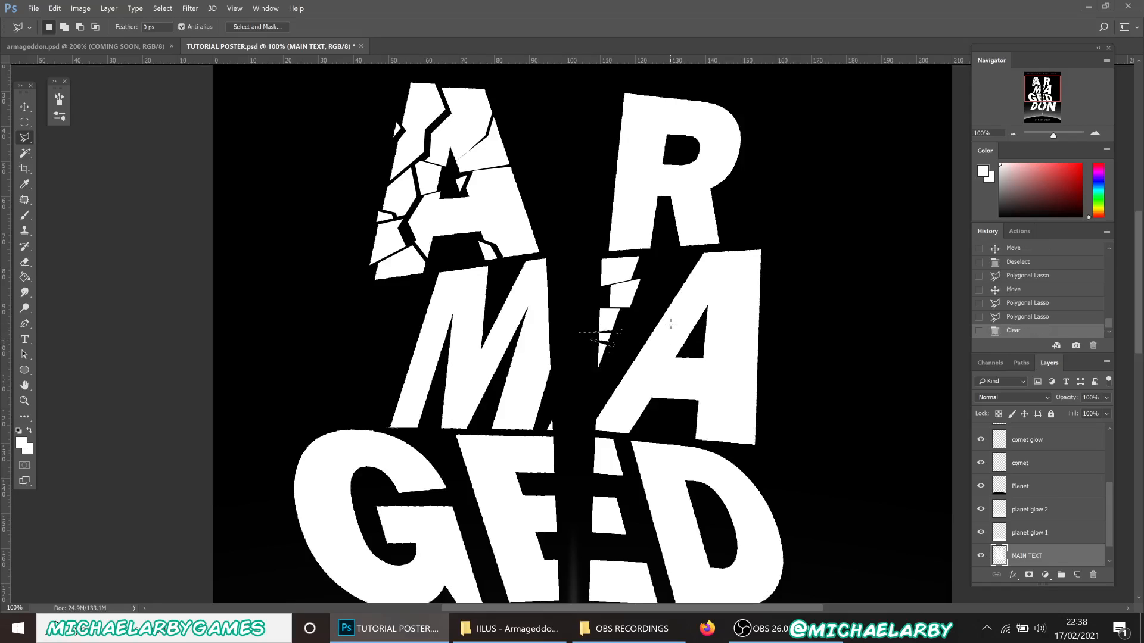
{"action": "key", "text": "ctrl+d"}
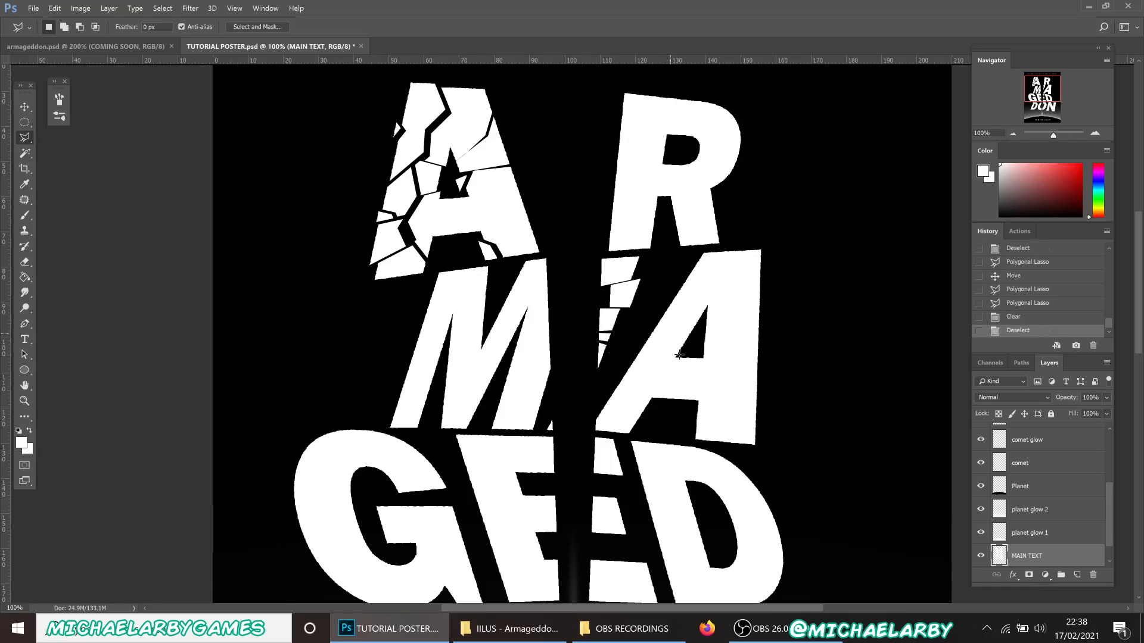
Cut off the bottom tip of the M's right sliver, nudge it slightly, and deselect.
{"action": "left_click", "coordinate": [591, 356]}
{"action": "left_click", "coordinate": [605, 367]}
{"action": "left_click", "coordinate": [589, 356]}
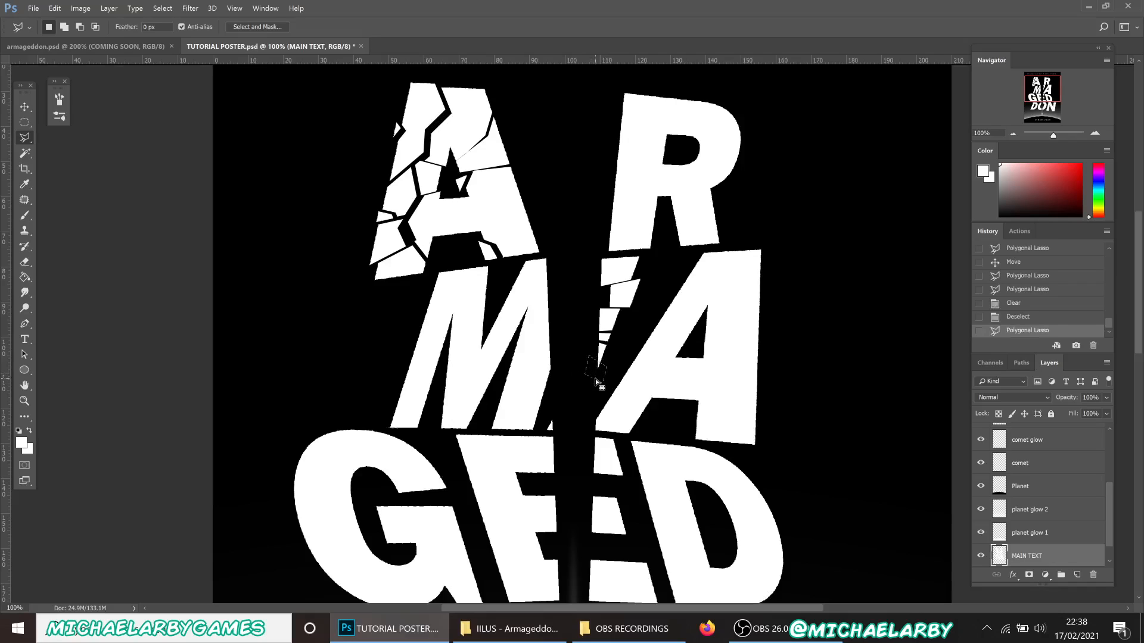
{"action": "key", "text": "v"}
{"action": "left_click_drag", "start_coordinate": [595, 374], "coordinate": [599, 370]}
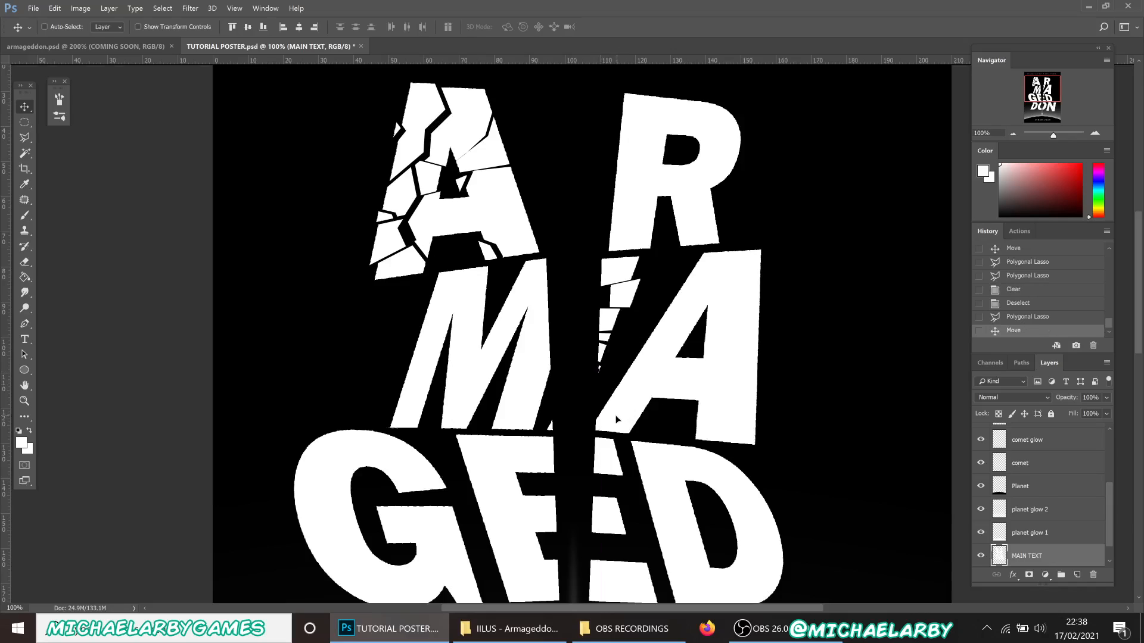
{"action": "key", "text": "ctrl+d"}
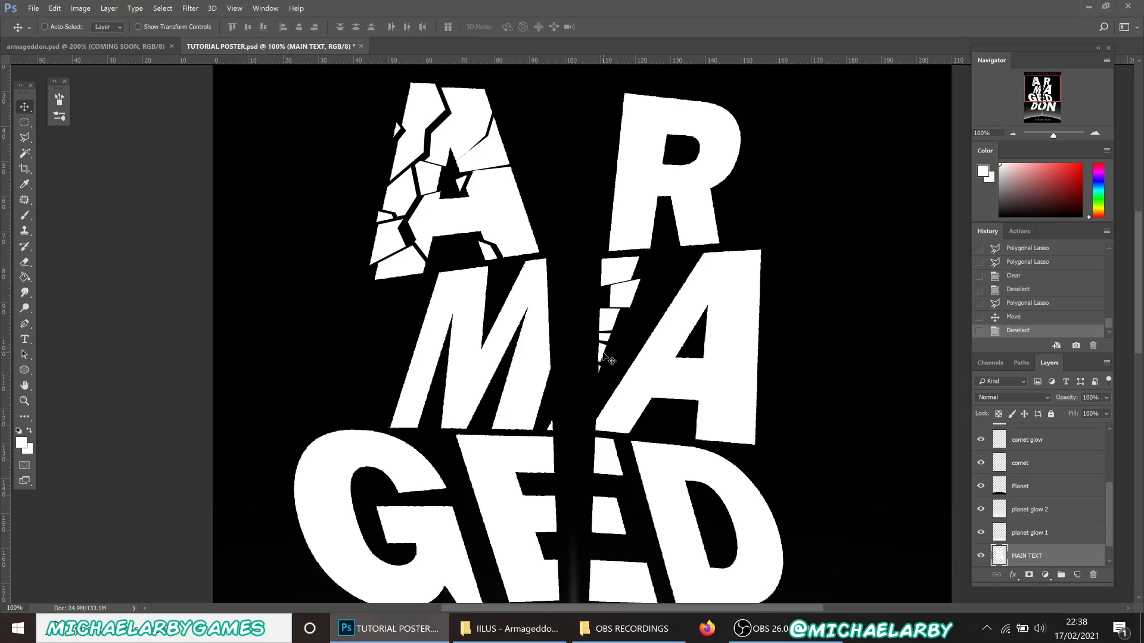
Break off the upper-right corner of the second A along a jagged edge and move it slightly to the right.
{"action": "left_click", "coordinate": [25, 138]}
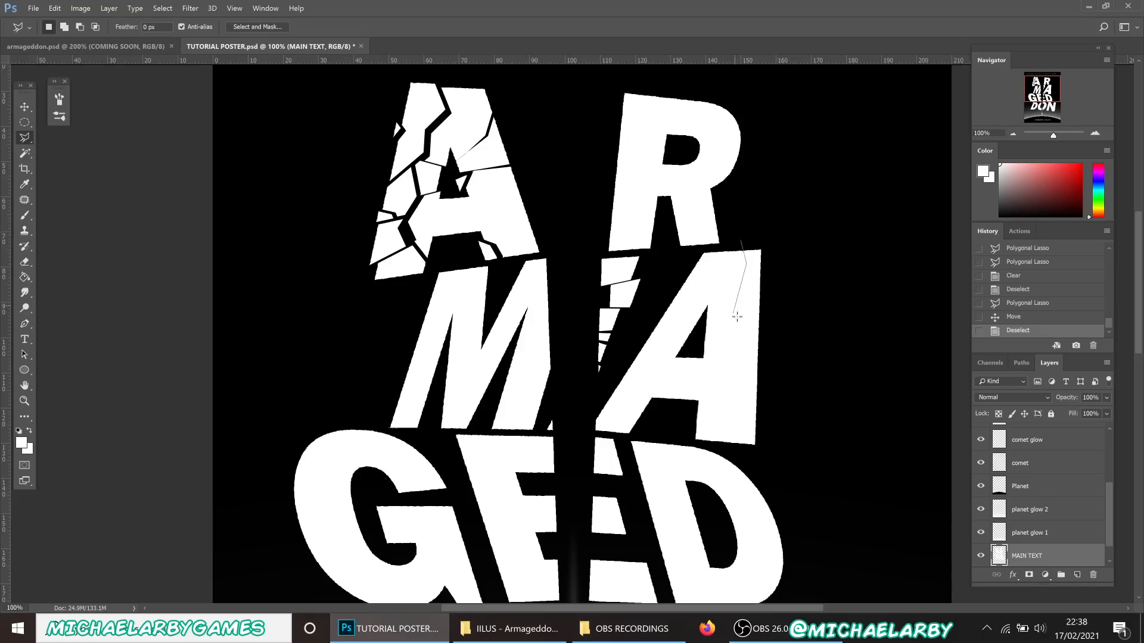
{"action": "left_click", "coordinate": [769, 331]}
{"action": "left_click", "coordinate": [788, 235]}
{"action": "left_click", "coordinate": [739, 242]}
{"action": "key", "text": "v"}
{"action": "left_click_drag", "start_coordinate": [752, 285], "coordinate": [760, 284]}
Separate the second A's lower right leg along a jagged polygonal line, shift it slightly right, and deselect.
{"action": "key", "text": "l"}
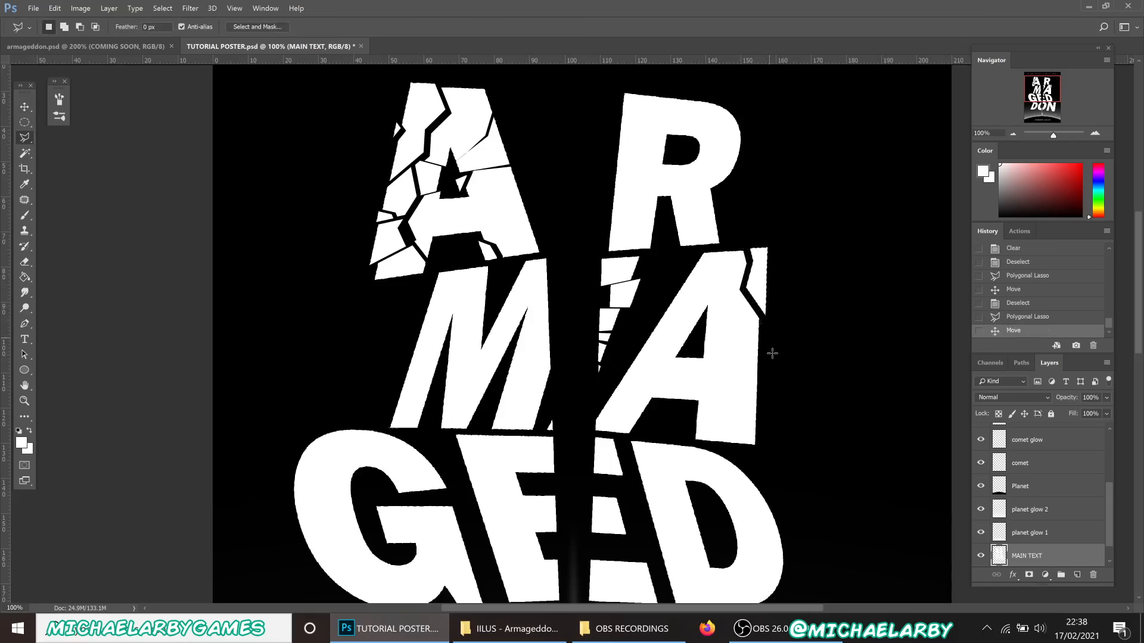
{"action": "left_click", "coordinate": [763, 321]}
{"action": "left_click", "coordinate": [688, 442]}
{"action": "left_click", "coordinate": [772, 456]}
{"action": "left_click", "coordinate": [766, 325]}
{"action": "key", "text": "v"}
{"action": "left_click_drag", "start_coordinate": [737, 387], "coordinate": [740, 386]}
{"action": "key", "text": "ctrl+d"}
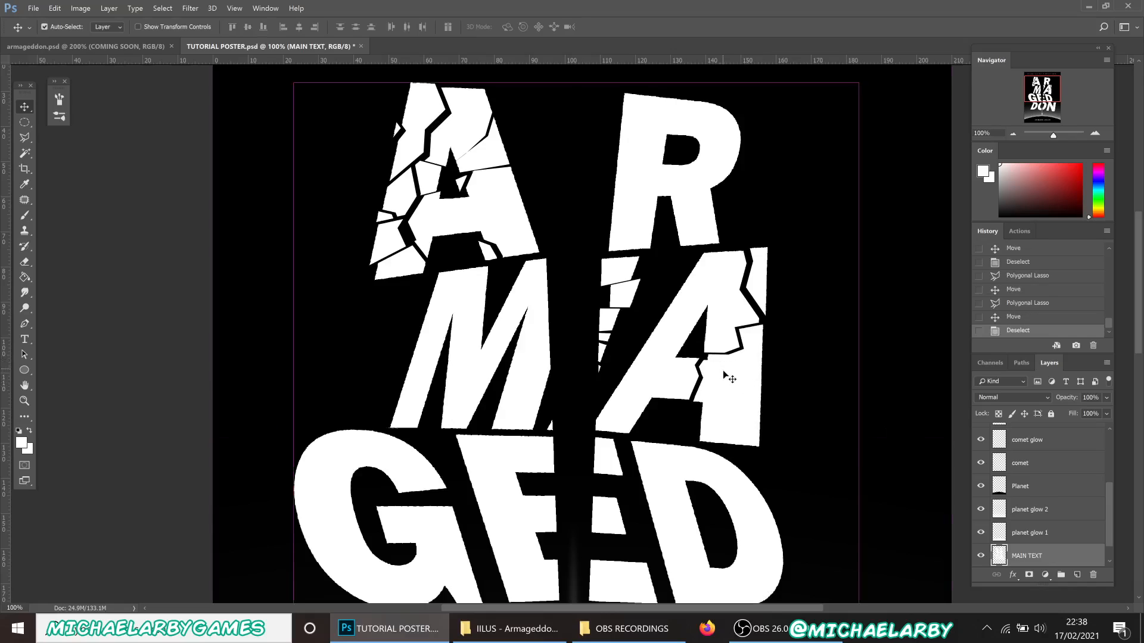
Break a wedge off the second A's right edge just below the upper corner fragment, nudge it outward, and deselect.
{"action": "key", "text": "l"}
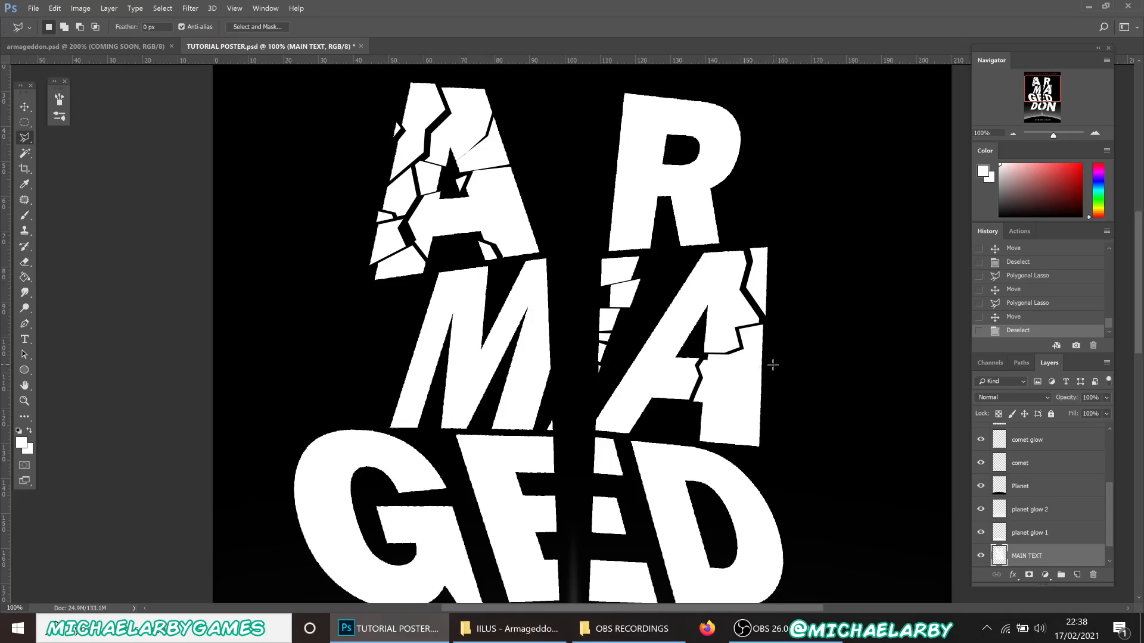
{"action": "left_click", "coordinate": [768, 373]}
{"action": "left_click", "coordinate": [728, 353]}
{"action": "left_click", "coordinate": [767, 321]}
{"action": "left_click", "coordinate": [769, 373]}
{"action": "key", "text": "v"}
{"action": "left_click_drag", "start_coordinate": [754, 353], "coordinate": [759, 354]}
{"action": "key", "text": "ctrl+d"}
{"action": "key", "text": "l"}
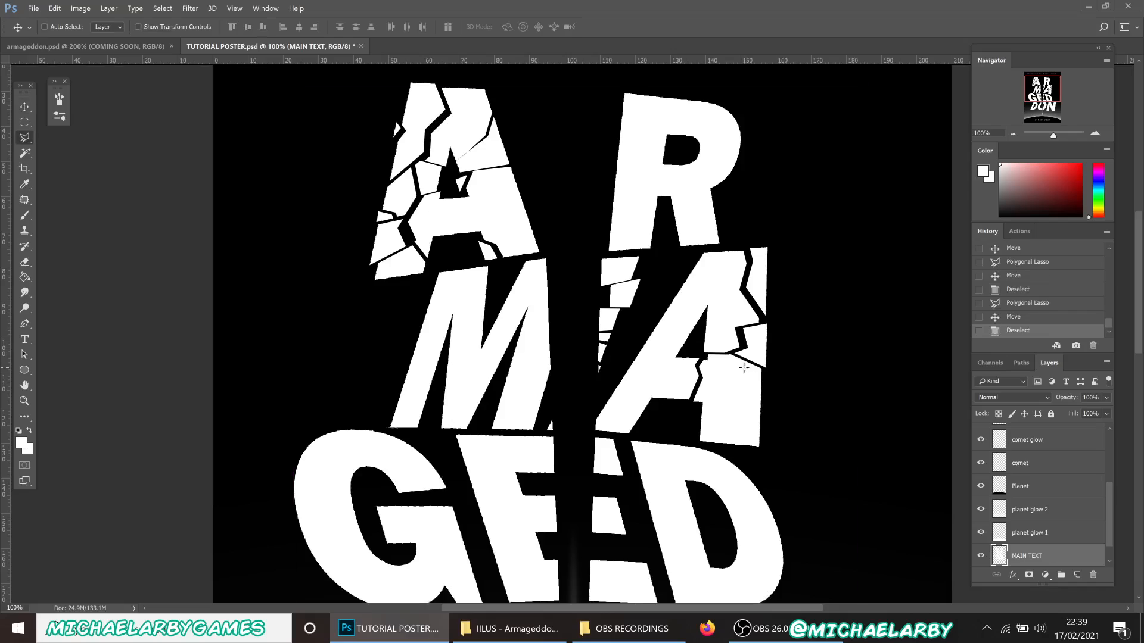
Cut off the foot of the second A's right leg along a straight, slightly sloping line and shift it slightly right.
{"action": "left_click", "coordinate": [692, 404]}
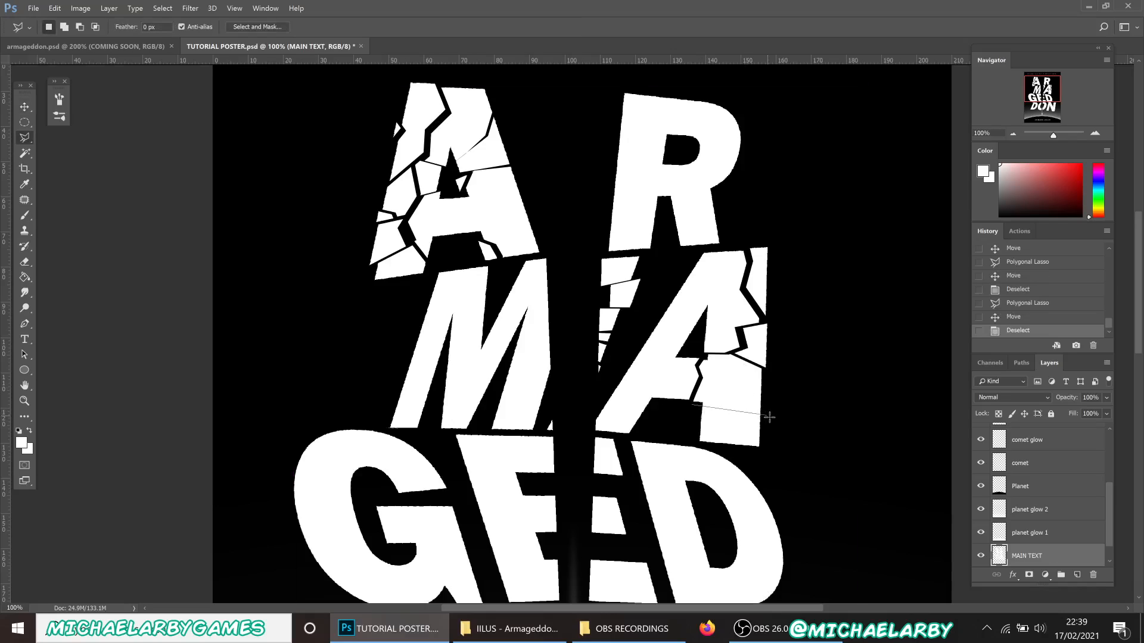
{"action": "left_click", "coordinate": [767, 457]}
{"action": "left_click", "coordinate": [691, 443]}
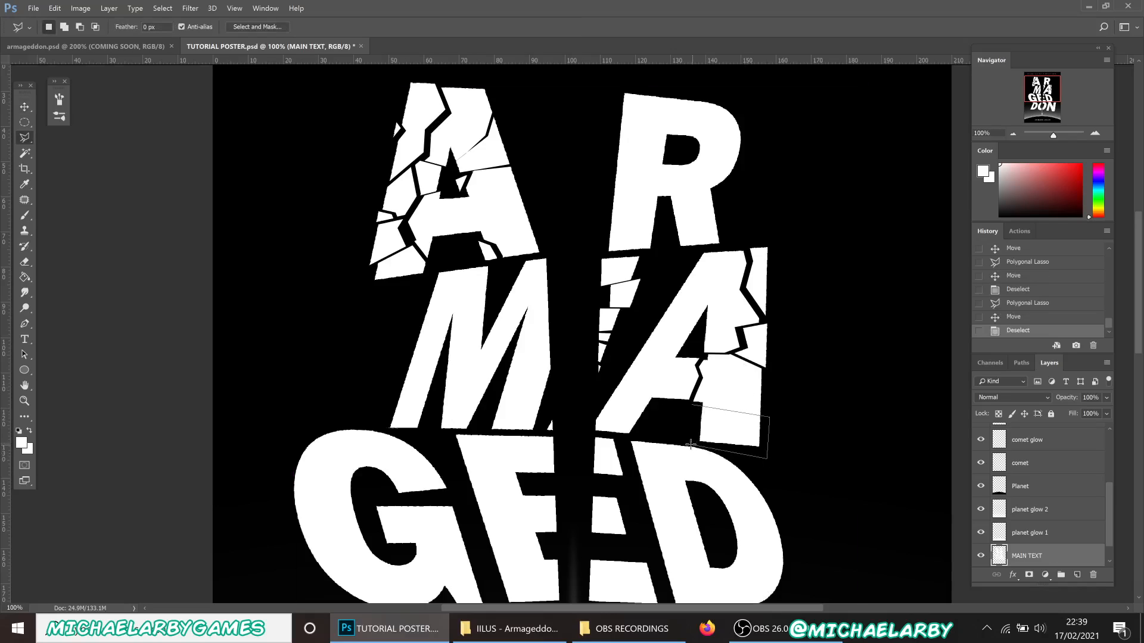
{"action": "left_click", "coordinate": [692, 407]}
{"action": "key", "text": "v"}
{"action": "left_click_drag", "start_coordinate": [722, 429], "coordinate": [731, 431]}
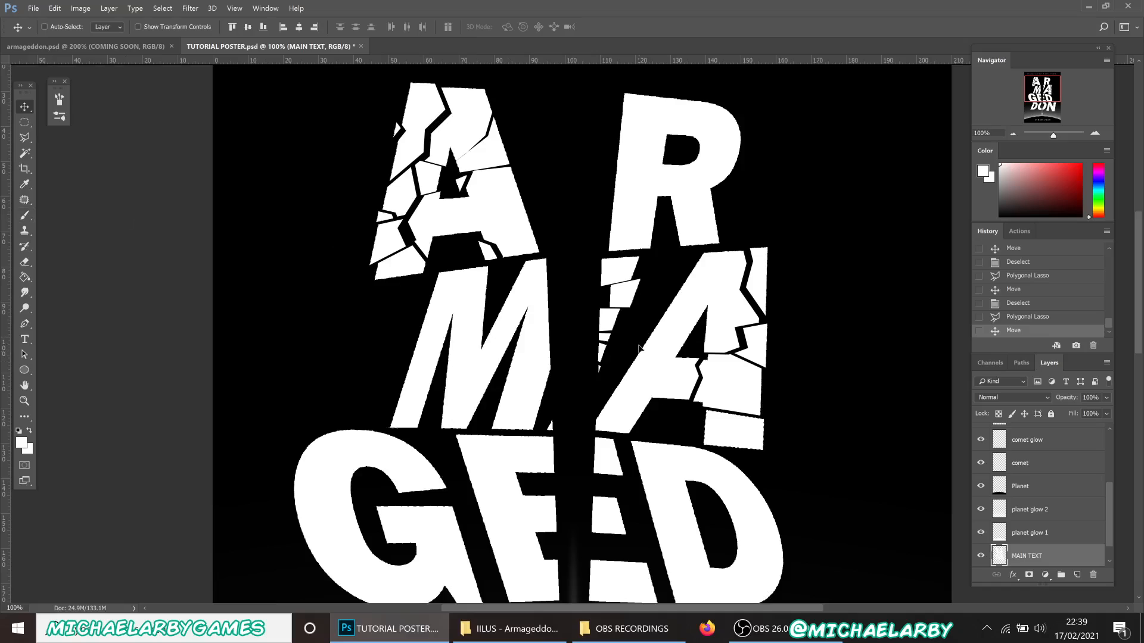
Break off the part of the second A's right leg just above the foot along a jagged line, nudge it down-right, and deselect.
{"action": "key", "text": "l"}
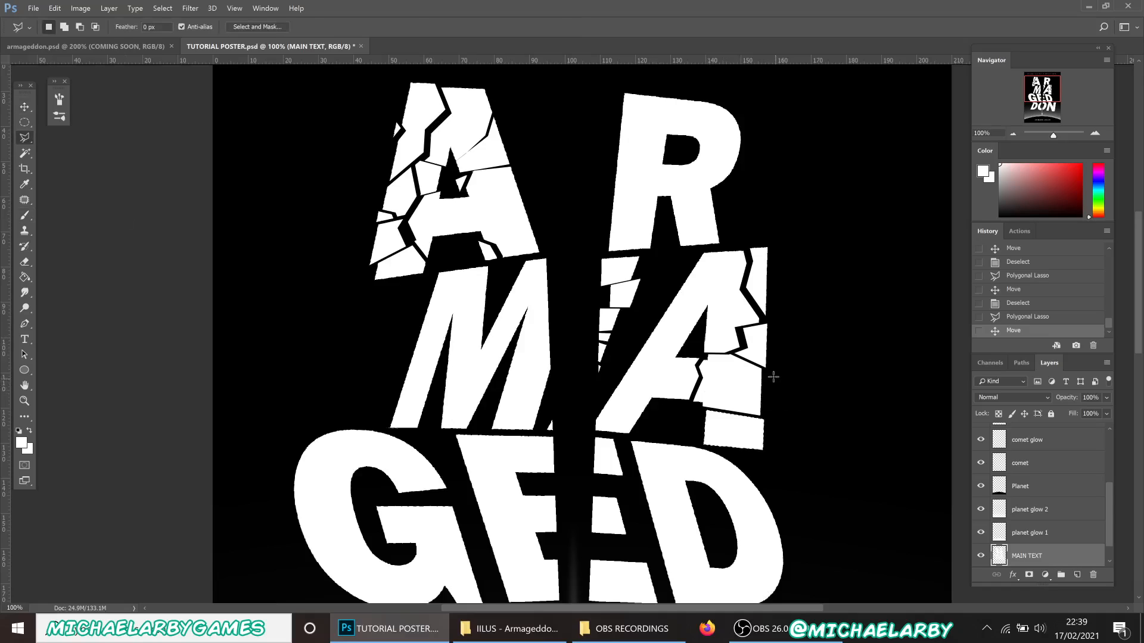
{"action": "left_click", "coordinate": [773, 376]}
{"action": "left_click", "coordinate": [764, 417]}
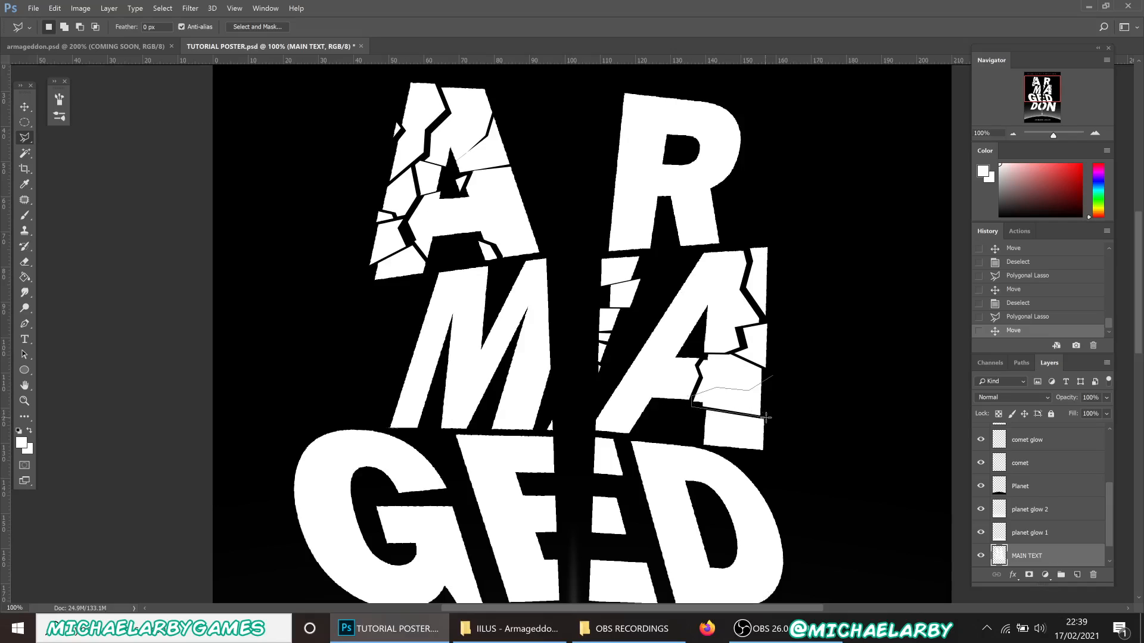
{"action": "left_click", "coordinate": [773, 376]}
{"action": "key", "text": "v"}
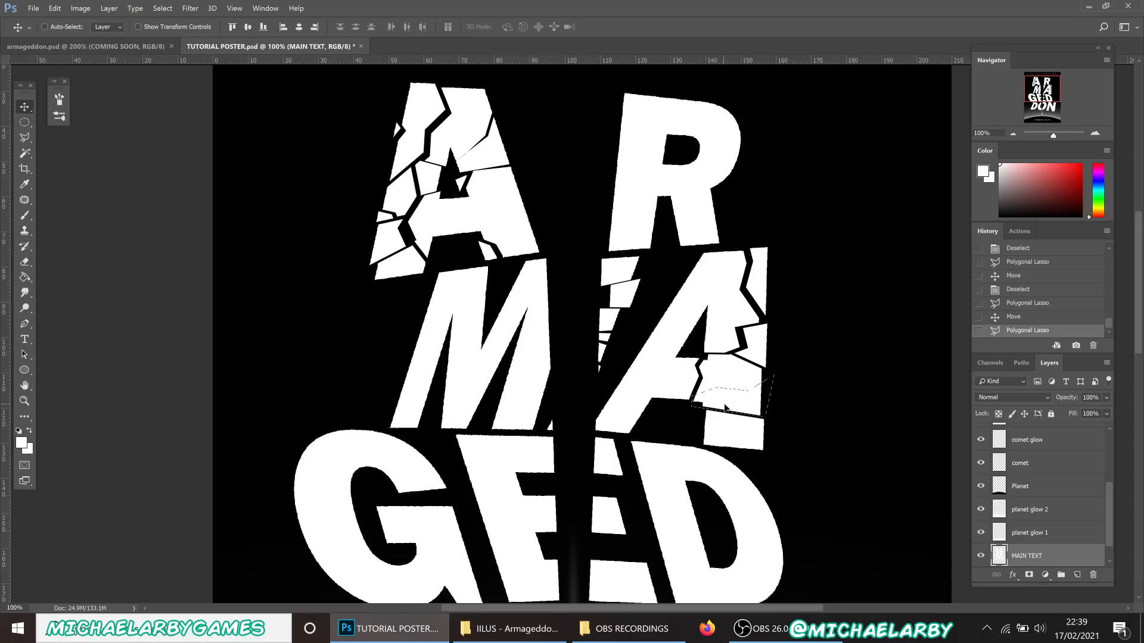
{"action": "left_click_drag", "start_coordinate": [722, 408], "coordinate": [731, 412]}
{"action": "key", "text": "ctrl+d"}
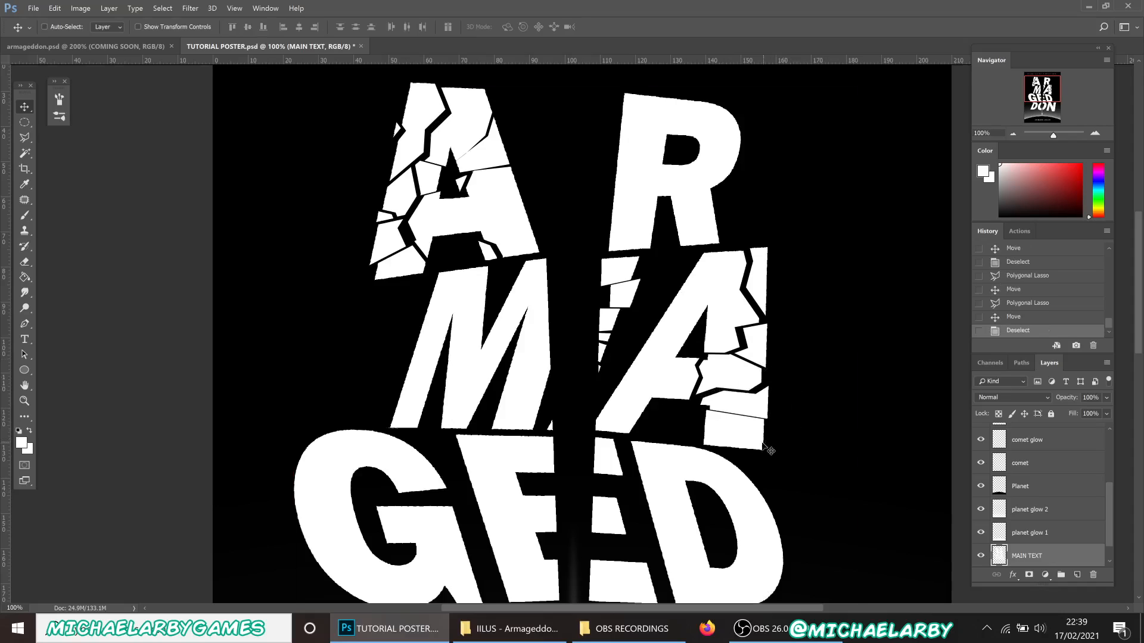
Break off the lower-right corner of the second A's right foot, nudge it slightly outward, and deselect.
{"action": "key", "text": "l"}
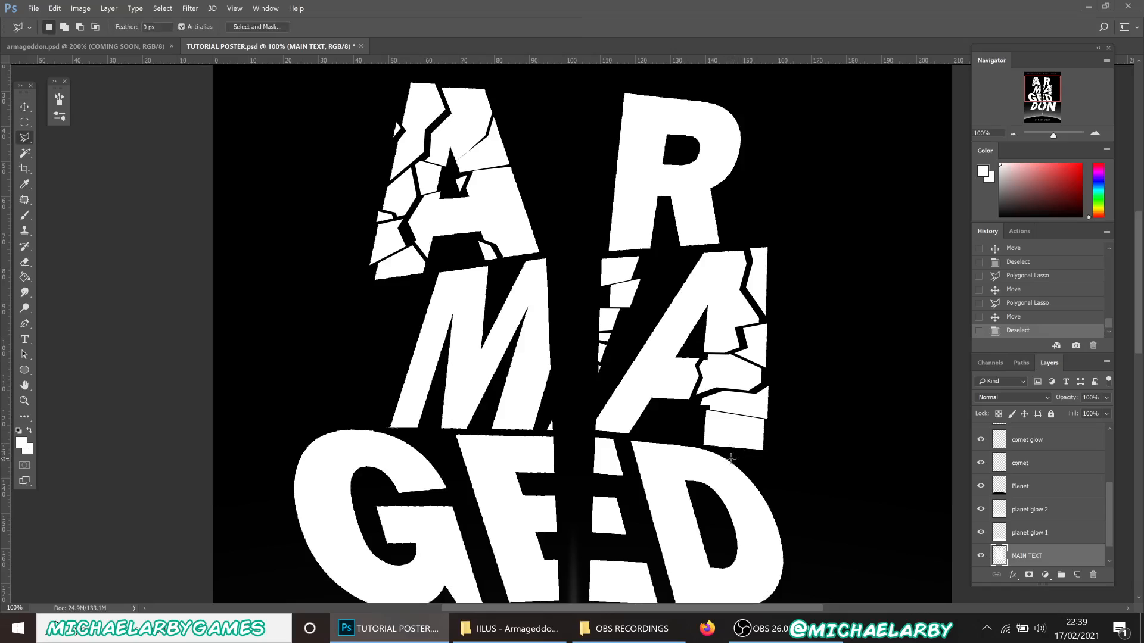
{"action": "left_click", "coordinate": [752, 435]}
{"action": "left_click", "coordinate": [769, 429]}
{"action": "double_click", "coordinate": [770, 451]}
{"action": "key", "text": "v"}
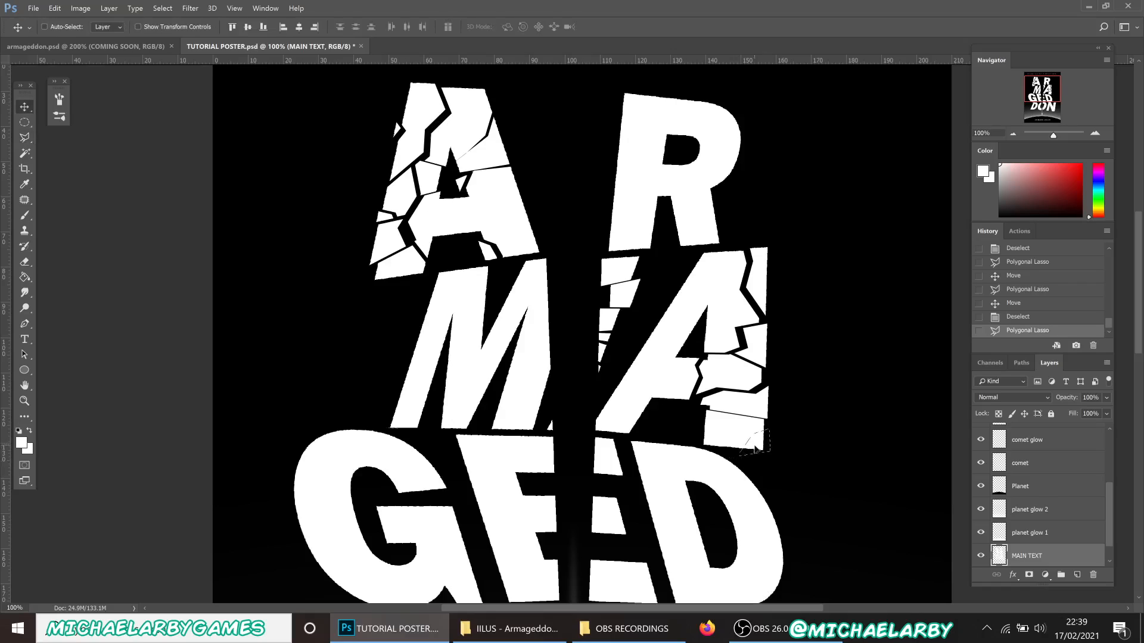
{"action": "left_click_drag", "start_coordinate": [754, 448], "coordinate": [756, 450]}
{"action": "key", "text": "ctrl+d"}
Cut a thin sloping crack across the upper part of the second A's left stroke by deleting a sliver selection, and deselect.
{"action": "key", "text": "l"}
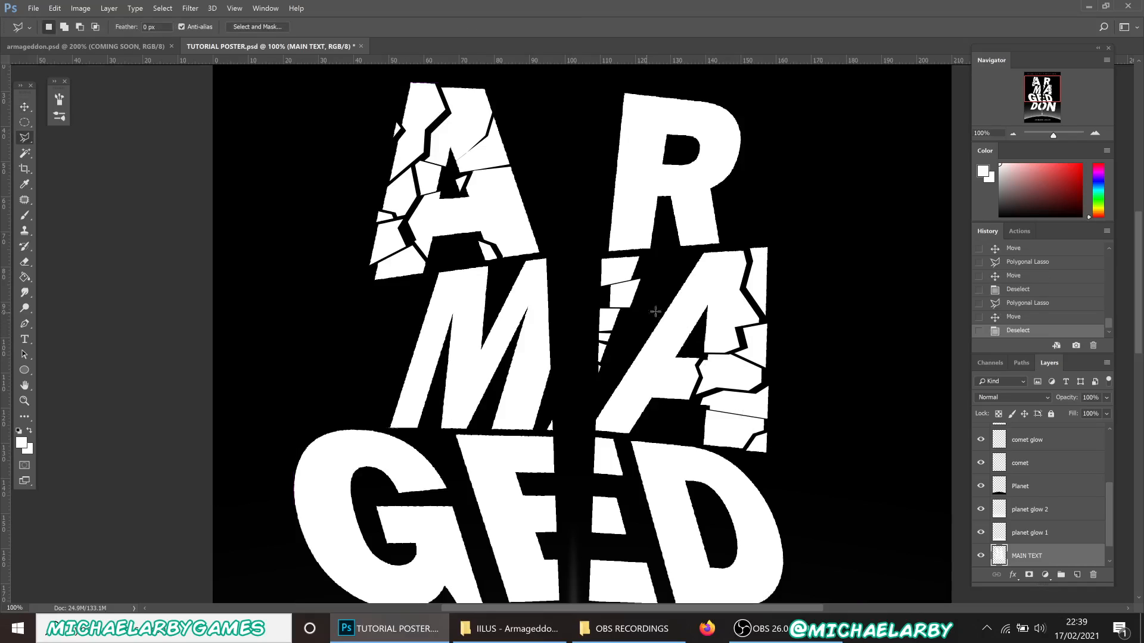
{"action": "left_click", "coordinate": [646, 313]}
{"action": "left_click", "coordinate": [697, 328]}
{"action": "left_click", "coordinate": [647, 315]}
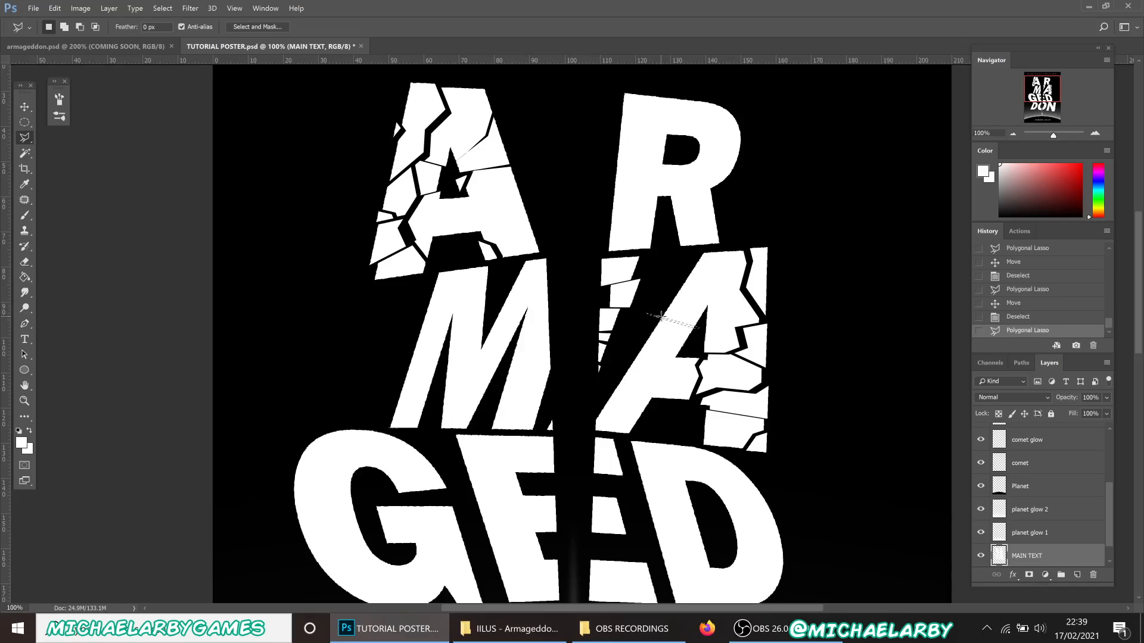
{"action": "key", "text": "Delete"}
{"action": "key", "text": "ctrl+d"}
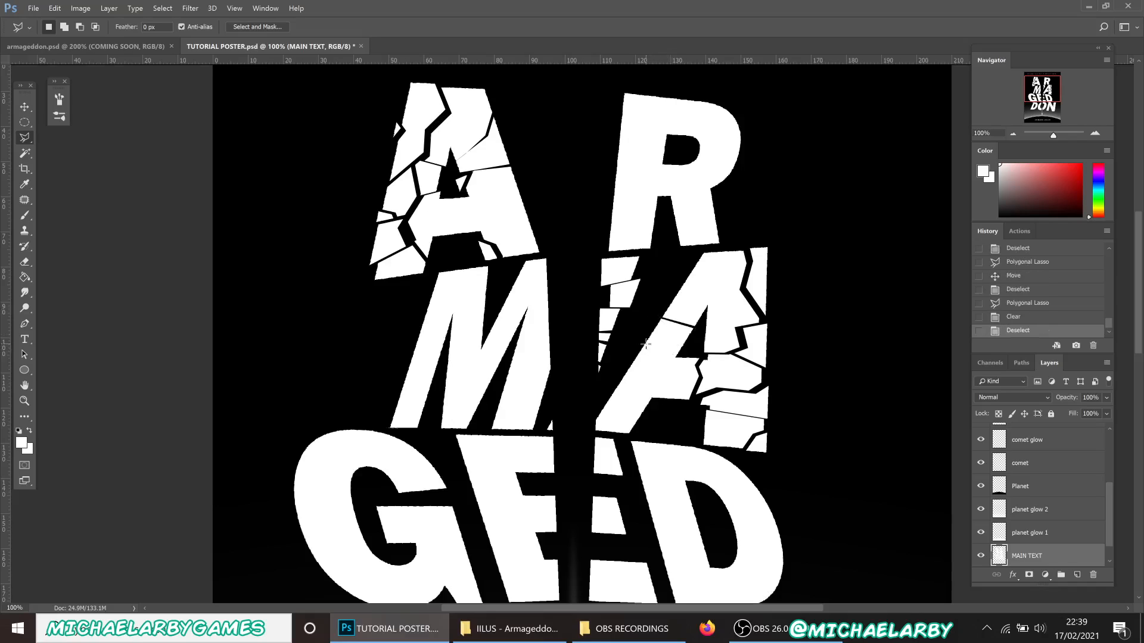
Delete a thin, nearly horizontal sliver across the second A's left stroke just below the sloping crack, and deselect.
{"action": "left_click", "coordinate": [634, 347]}
{"action": "left_click", "coordinate": [686, 350]}
{"action": "left_click", "coordinate": [632, 347]}
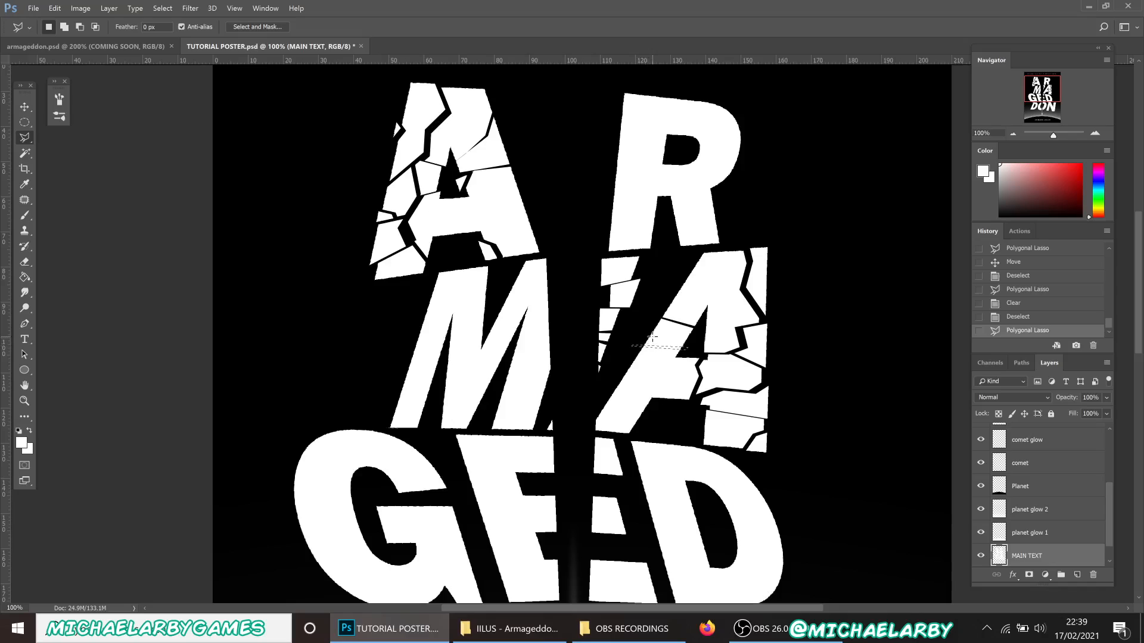
{"action": "key", "text": "Delete"}
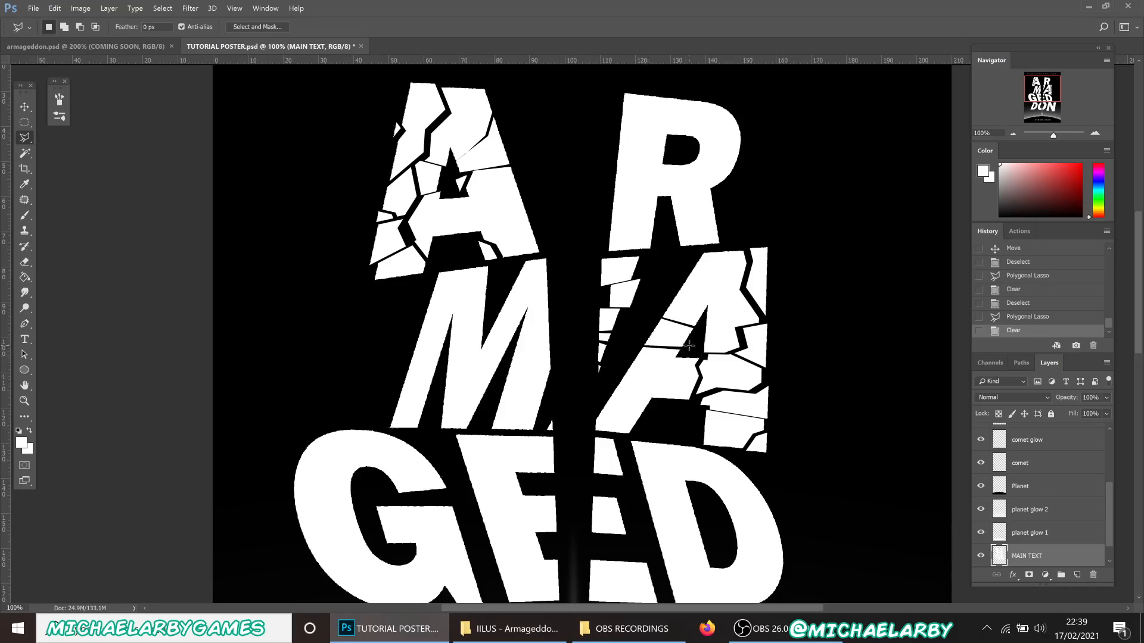
{"action": "key", "text": "ctrl+d"}
Separate a small fragment from the second A's left stroke between the two thin cracks, nudge it toward the counter, and deselect.
{"action": "left_click", "coordinate": [694, 337]}
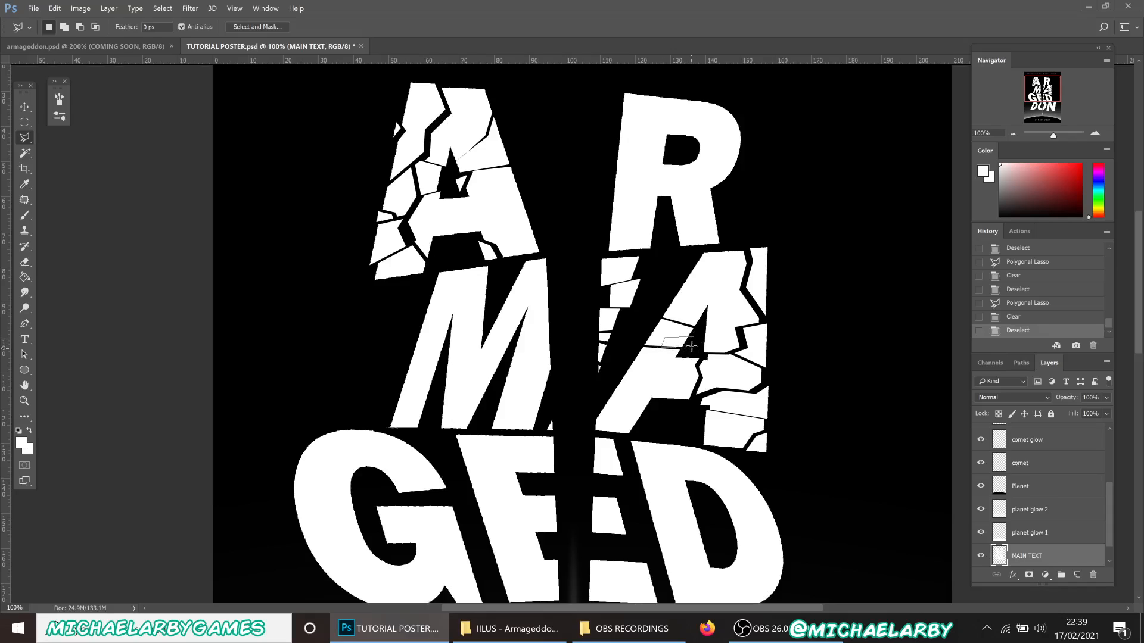
{"action": "left_click", "coordinate": [693, 338]}
{"action": "key", "text": "v"}
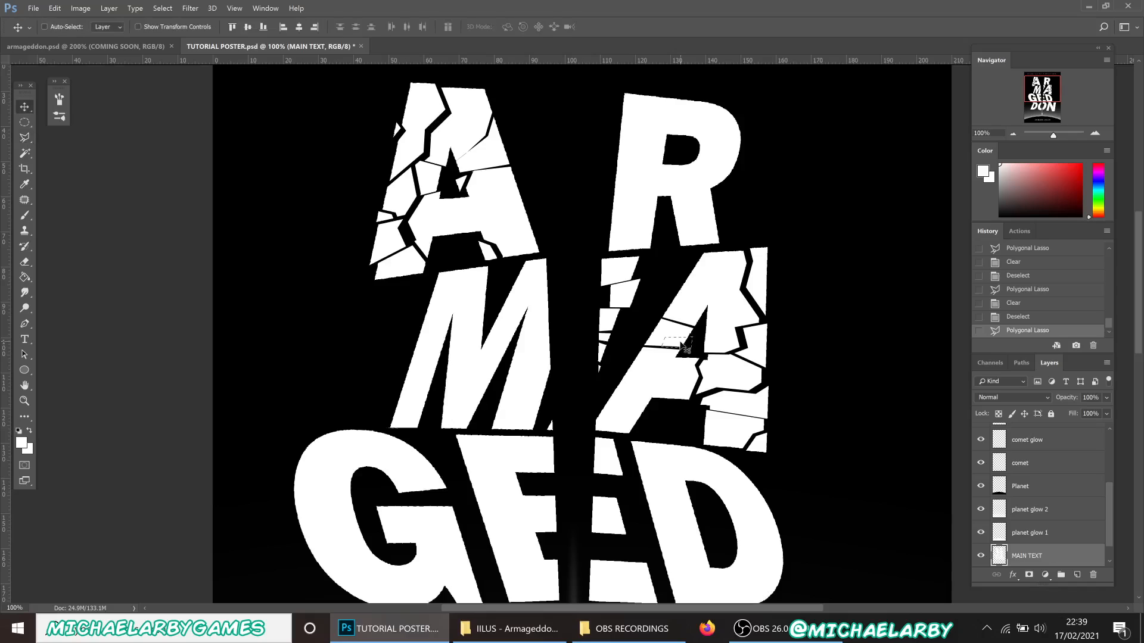
{"action": "left_click_drag", "start_coordinate": [678, 345], "coordinate": [680, 348]}
{"action": "key", "text": "ctrl"}
Save the poster document.
{"action": "scroll", "coordinate": [715, 309], "scroll_direction": "down", "scroll_amount": 5}
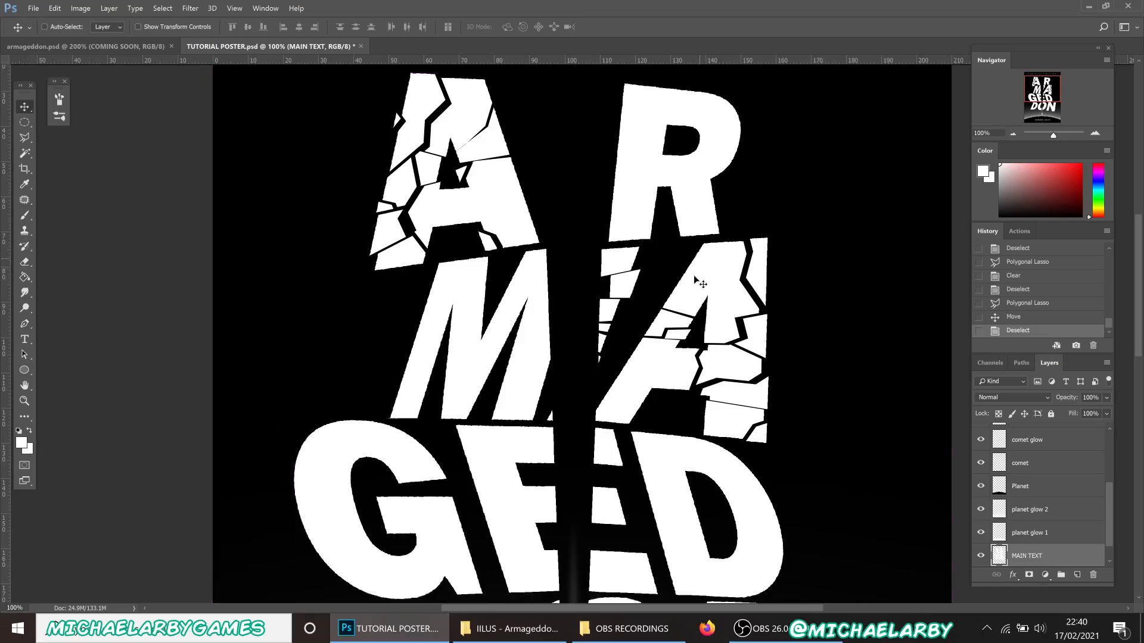
{"action": "scroll", "coordinate": [843, 205], "scroll_direction": "down", "scroll_amount": 5}
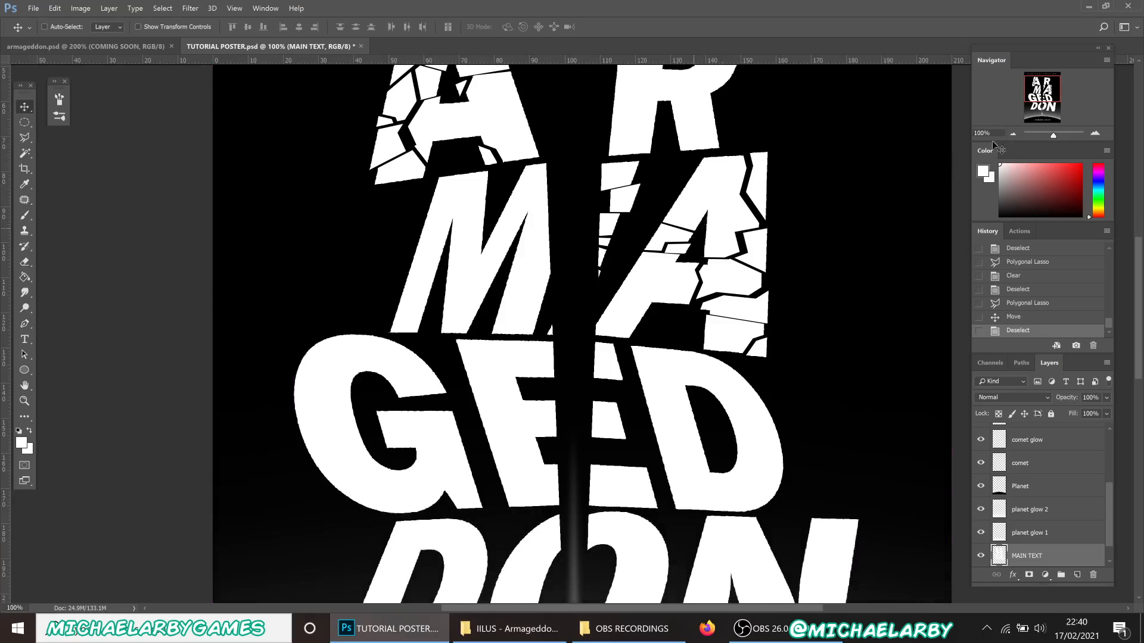
{"action": "left_click", "coordinate": [1013, 134]}
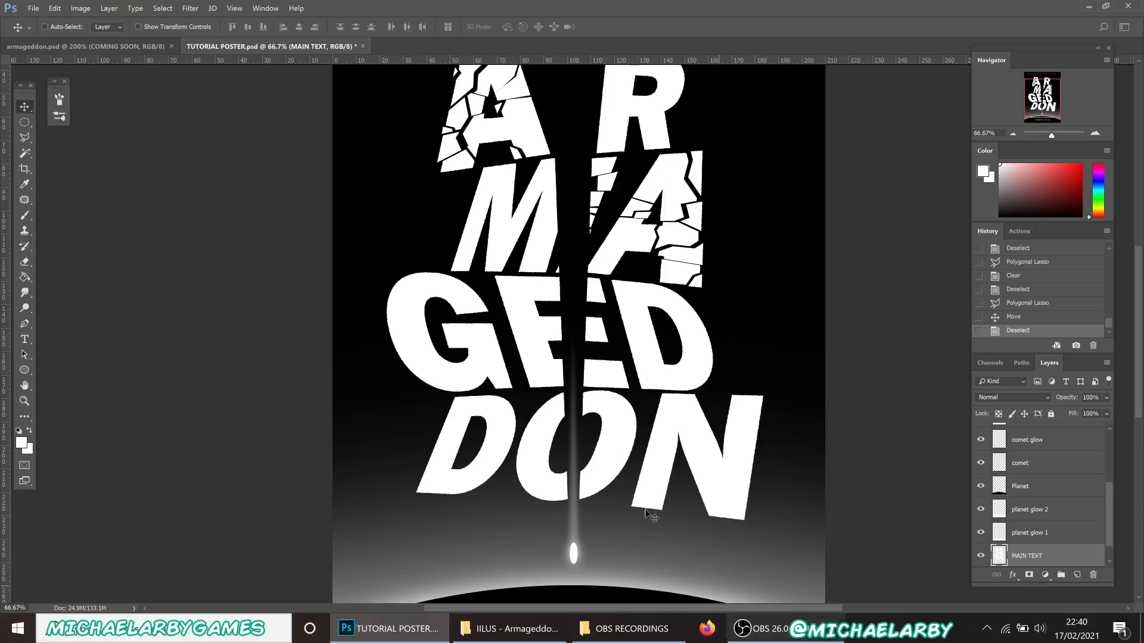
{"action": "left_click", "coordinate": [31, 10]}
{"action": "left_click", "coordinate": [62, 151]}
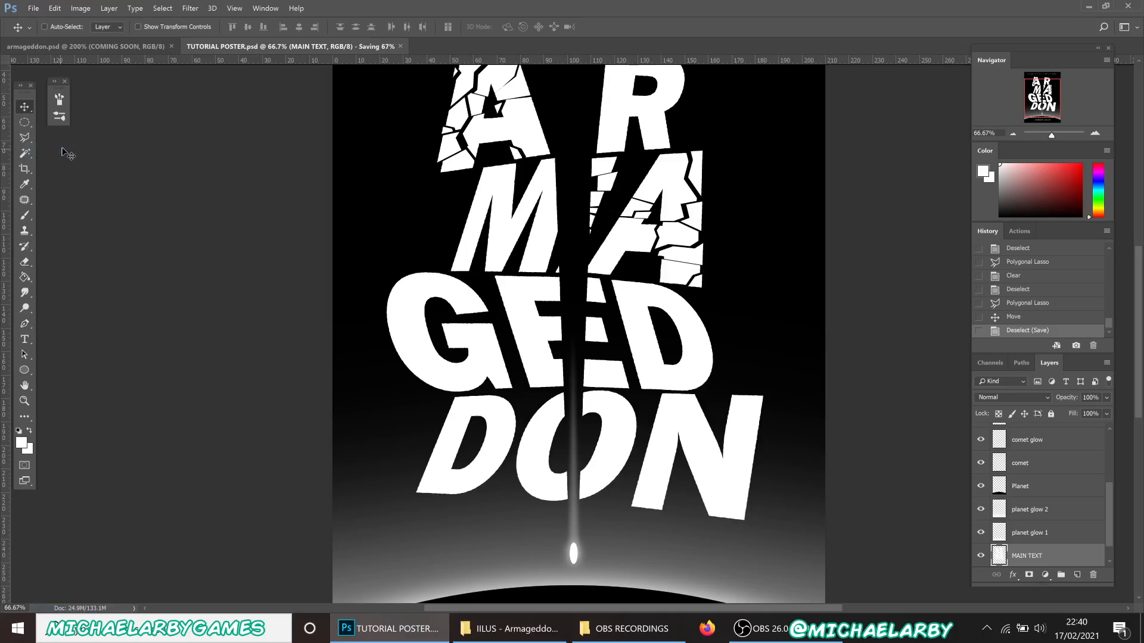
{"action": "left_click", "coordinate": [762, 629]}
{"action": "left_click", "coordinate": [1113, 339]}
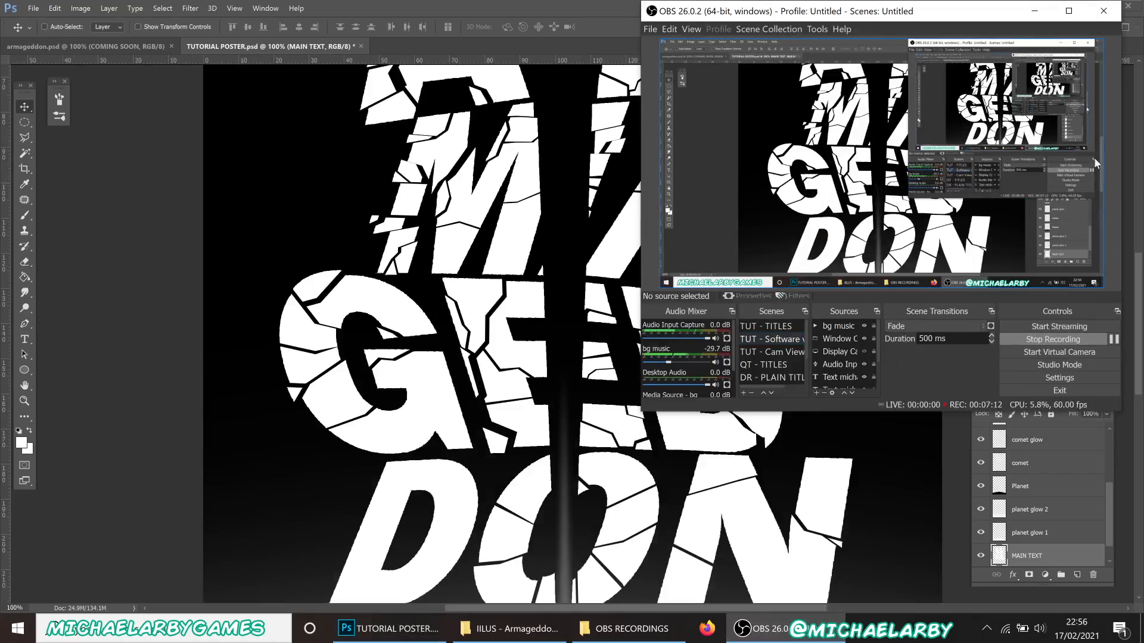
{"action": "left_click", "coordinate": [1035, 11]}
Examine the cracks and displaced fragments across all four rows of the poster title.
{"action": "left_click", "coordinate": [1013, 133]}
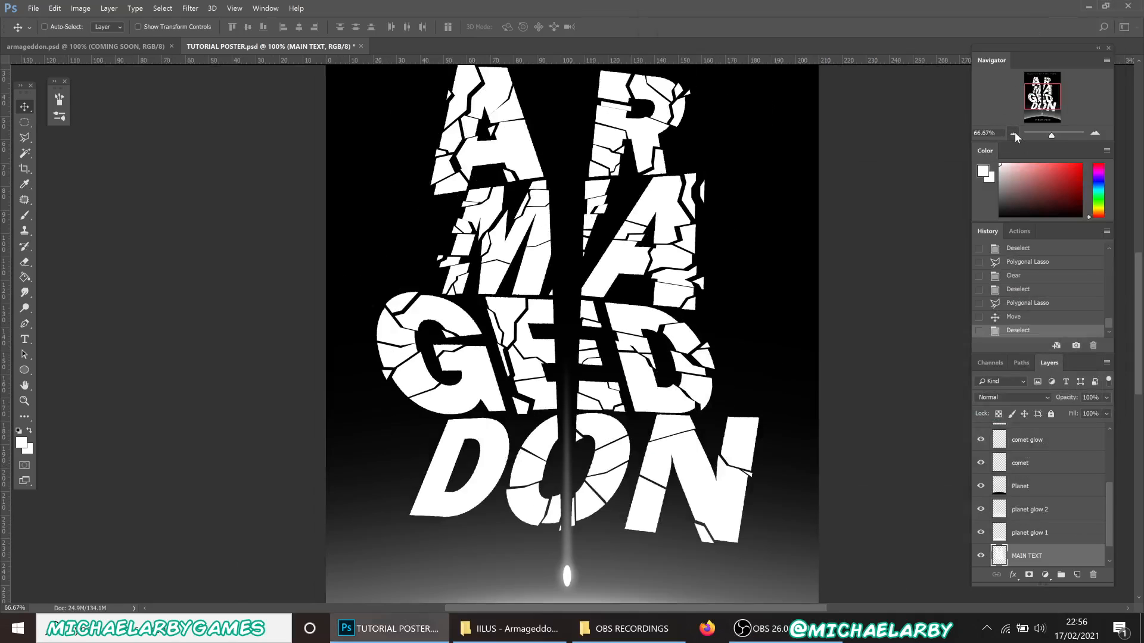
{"action": "scroll", "coordinate": [547, 369], "scroll_direction": "up", "scroll_amount": 1}
{"action": "scroll", "coordinate": [547, 370], "scroll_direction": "up", "scroll_amount": 4}
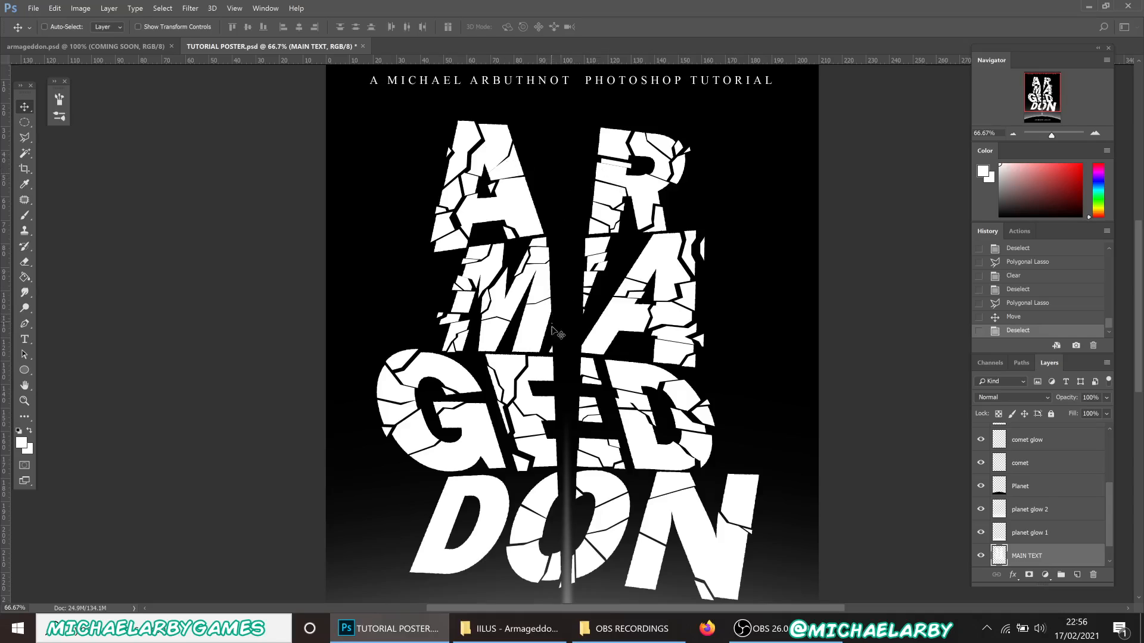
{"action": "scroll", "coordinate": [573, 339], "scroll_direction": "down", "scroll_amount": 2}
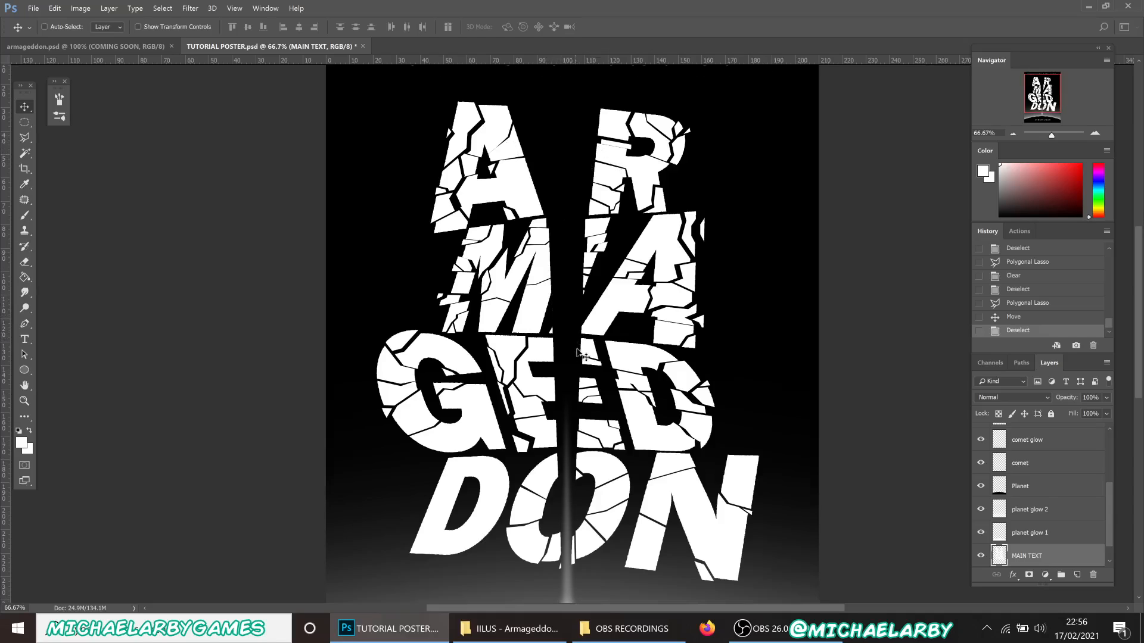
{"action": "scroll", "coordinate": [582, 372], "scroll_direction": "down", "scroll_amount": 1}
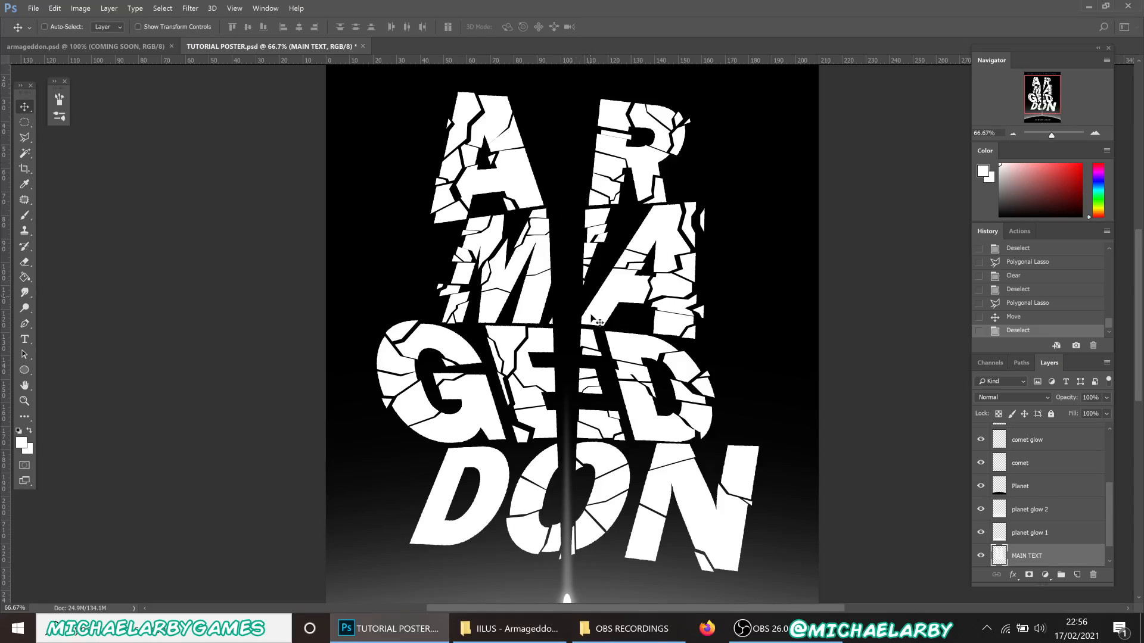
{"action": "scroll", "coordinate": [596, 322], "scroll_direction": "down", "scroll_amount": 3}
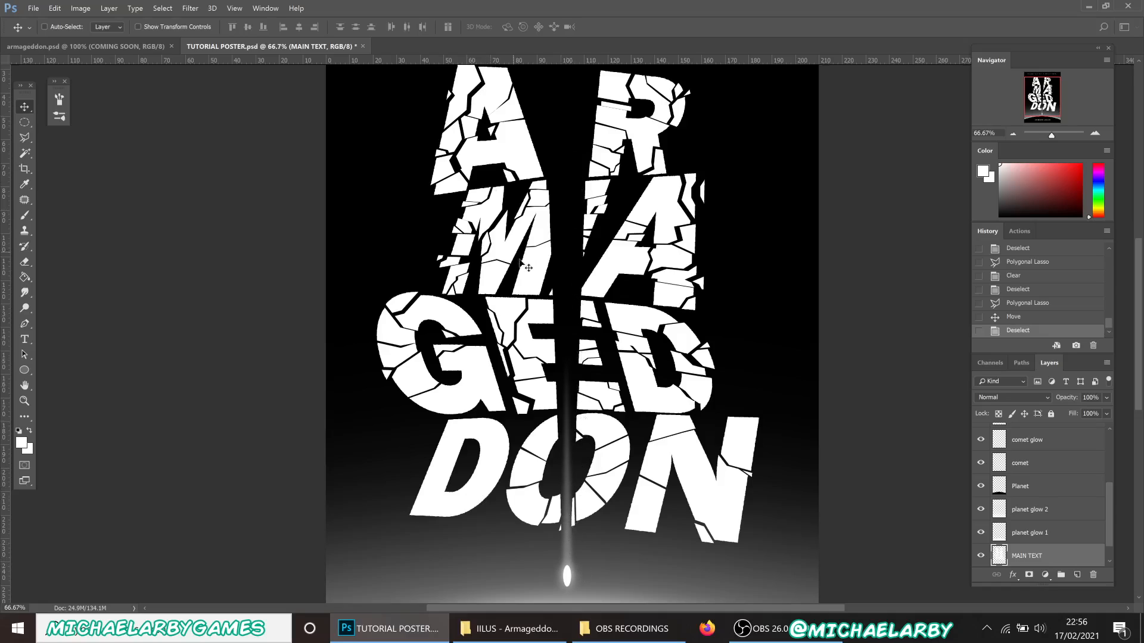
{"action": "scroll", "coordinate": [567, 262], "scroll_direction": "up", "scroll_amount": 2}
{"action": "scroll", "coordinate": [567, 263], "scroll_direction": "up", "scroll_amount": 2}
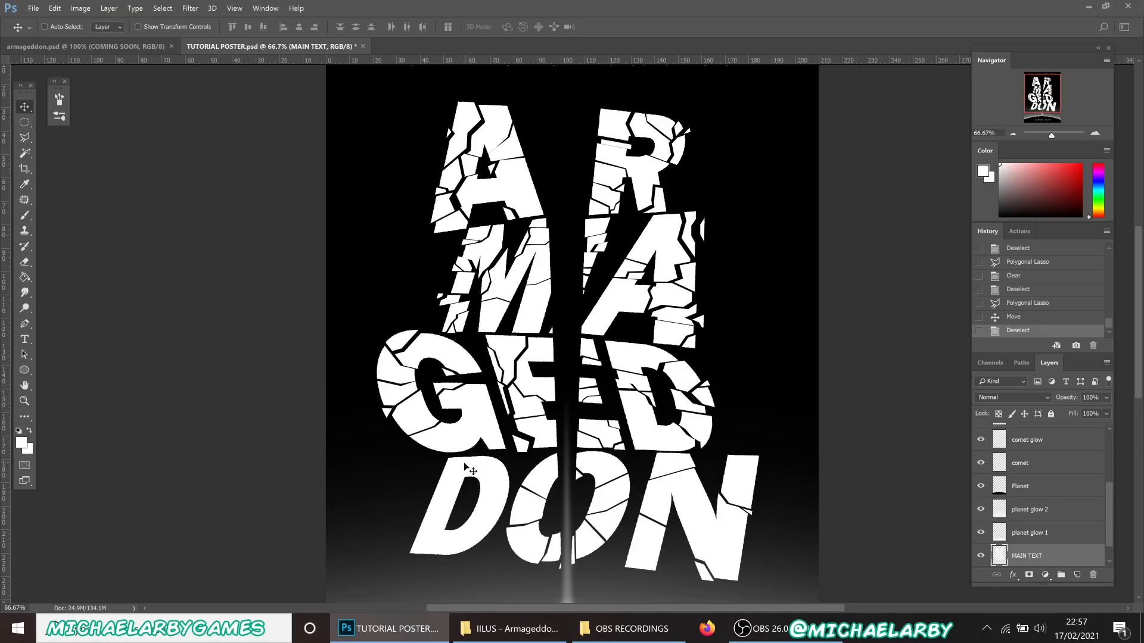
Break off the upper-left corner of the D in DON along a polygonal line, nudge it upward, and deselect.
{"action": "key", "text": "l"}
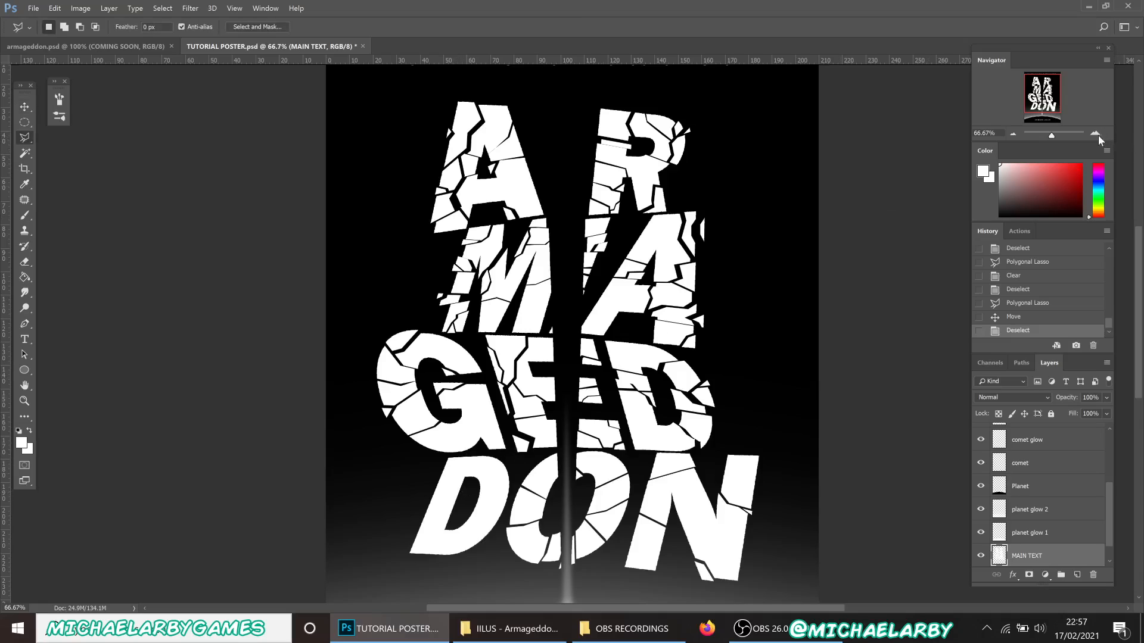
{"action": "left_click", "coordinate": [1097, 135]}
{"action": "left_click_drag", "start_coordinate": [586, 372], "coordinate": [699, 209]}
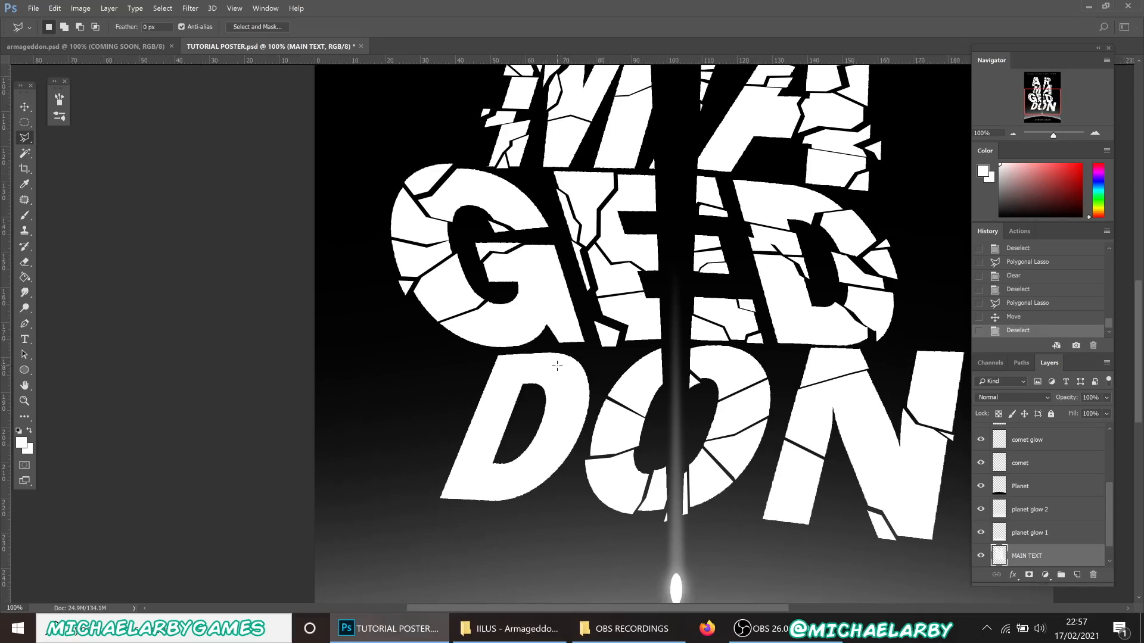
{"action": "left_click", "coordinate": [523, 403]}
{"action": "left_click", "coordinate": [462, 411]}
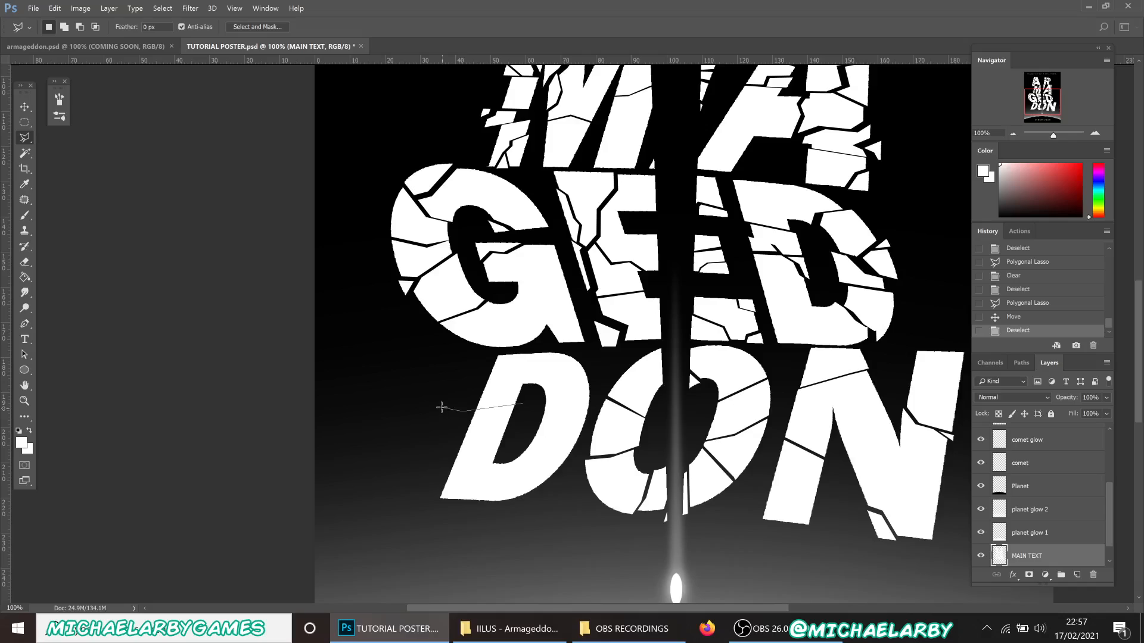
{"action": "left_click", "coordinate": [468, 357]}
{"action": "left_click", "coordinate": [524, 402]}
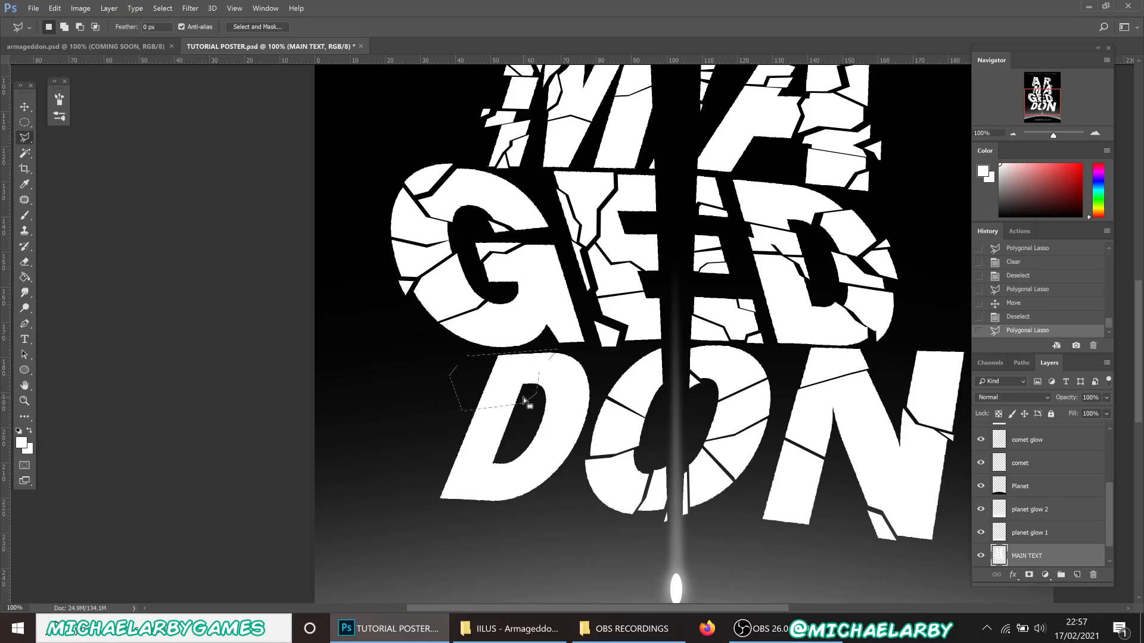
{"action": "key", "text": "v"}
{"action": "key", "text": "Up"}
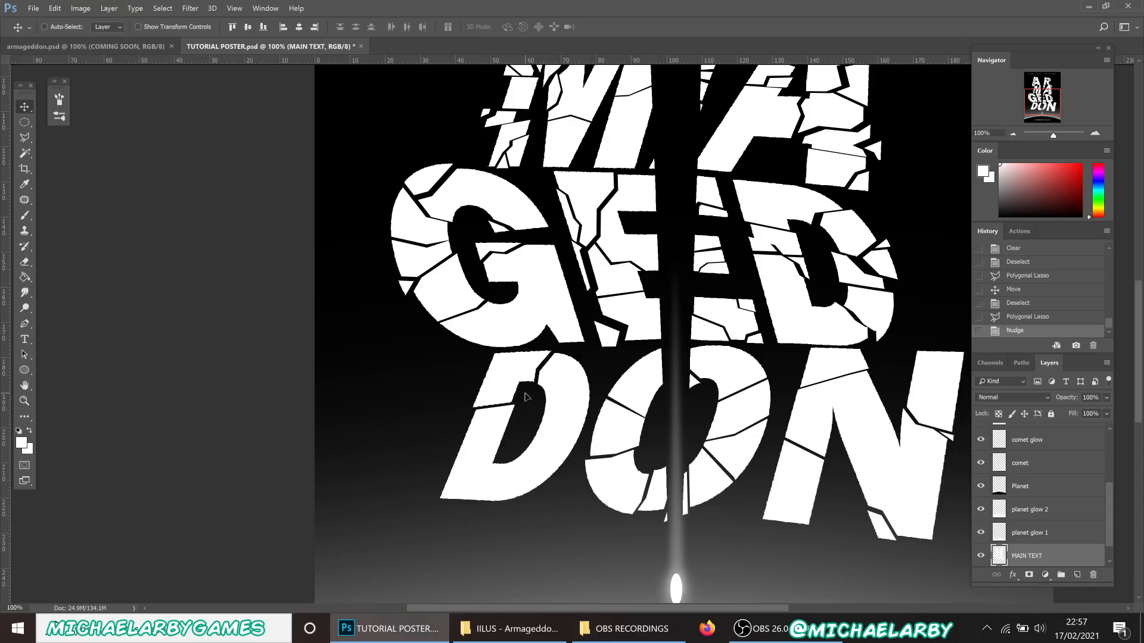
{"action": "key", "text": "ctrl+d"}
Cut a thin sloping crack across the lower stem of the D in DON by deleting a sliver selection, and deselect.
{"action": "key", "text": "l"}
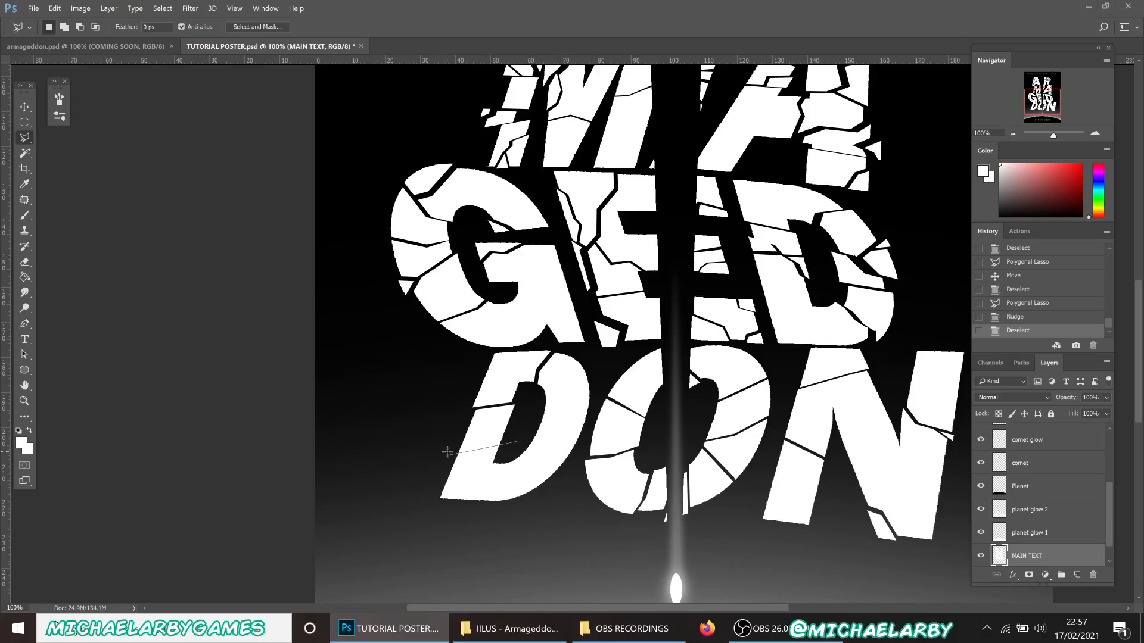
{"action": "double_click", "coordinate": [518, 442]}
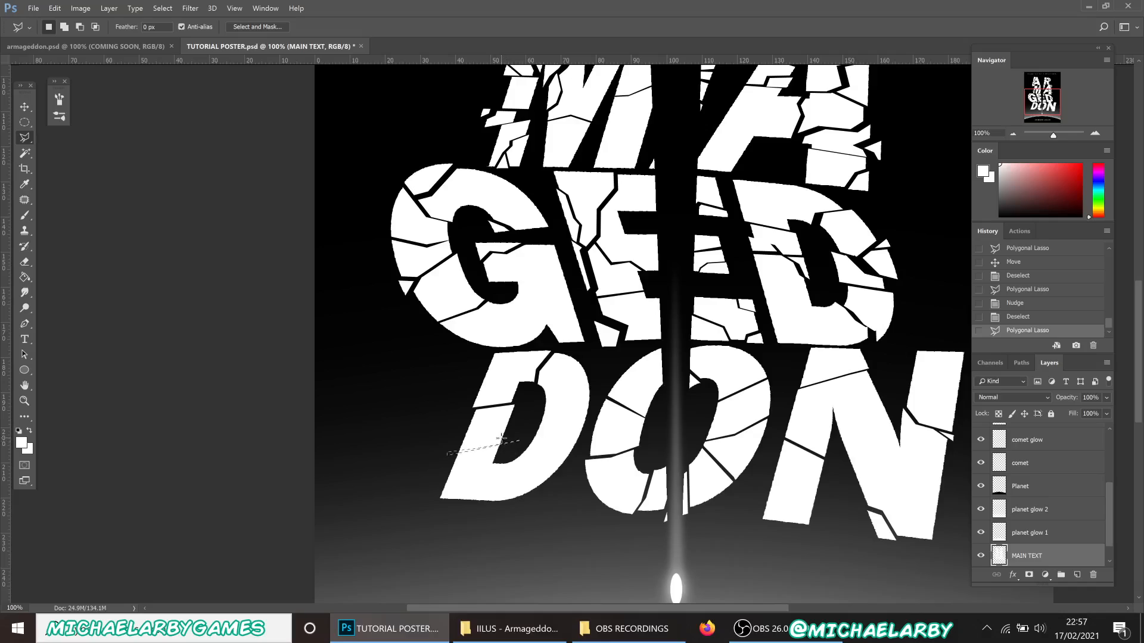
{"action": "key", "text": "Delete"}
{"action": "key", "text": "ctrl+d"}
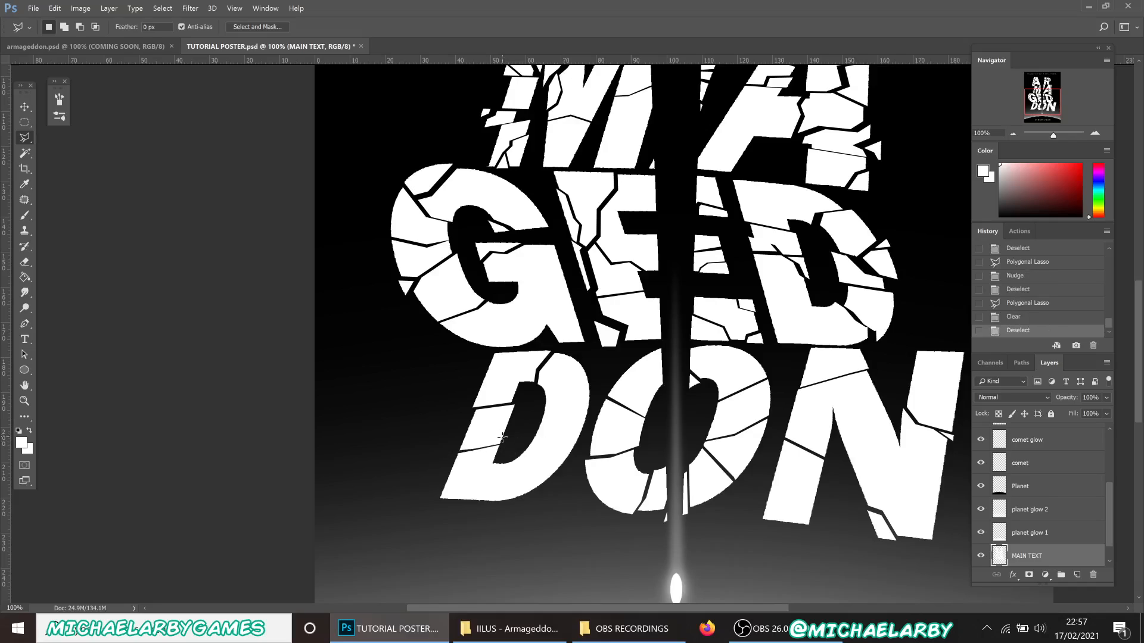
Break off a section of the right side of the bowl of the D in DON, shift it slightly, and deselect.
{"action": "left_click", "coordinate": [536, 420]}
{"action": "key", "text": "Escape"}
{"action": "left_click", "coordinate": [561, 432]}
{"action": "left_click", "coordinate": [590, 409]}
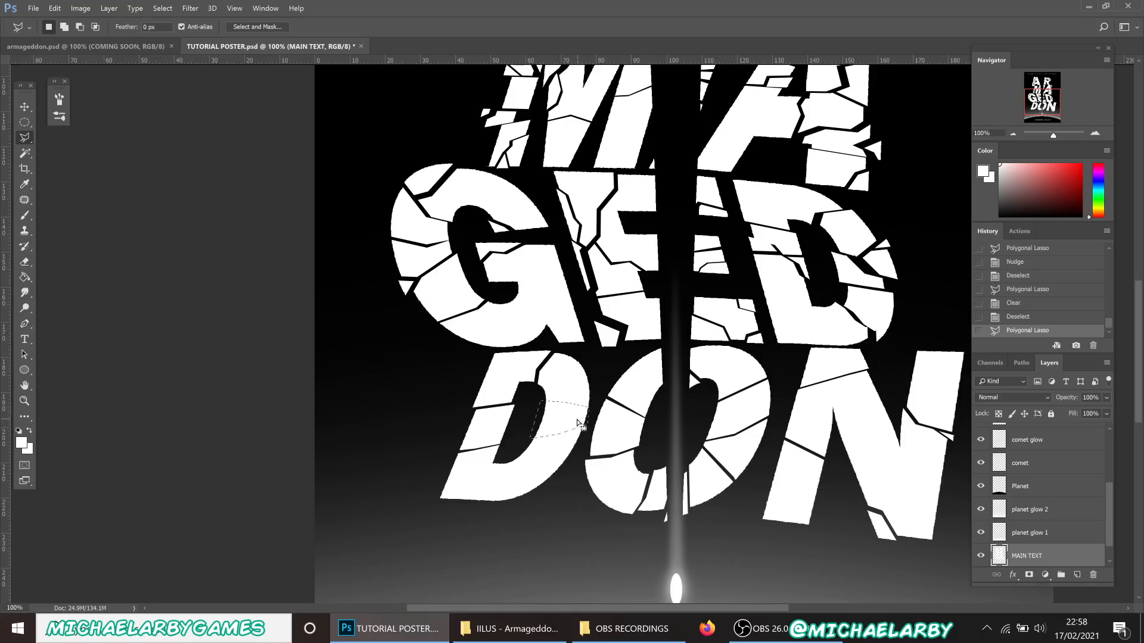
{"action": "key", "text": "v"}
{"action": "left_click_drag", "start_coordinate": [570, 424], "coordinate": [562, 420]}
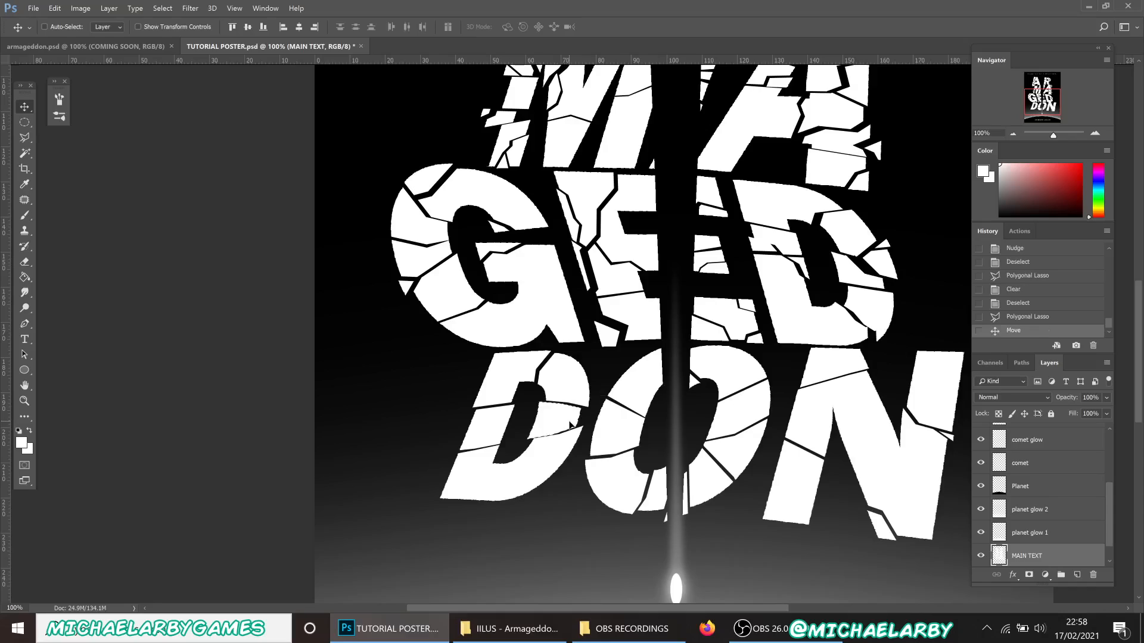
{"action": "key", "text": "ctrl+d"}
Break off a small sliver at the left edge of the D's lower stem in DON, shift it slightly, and deselect.
{"action": "key", "text": "l"}
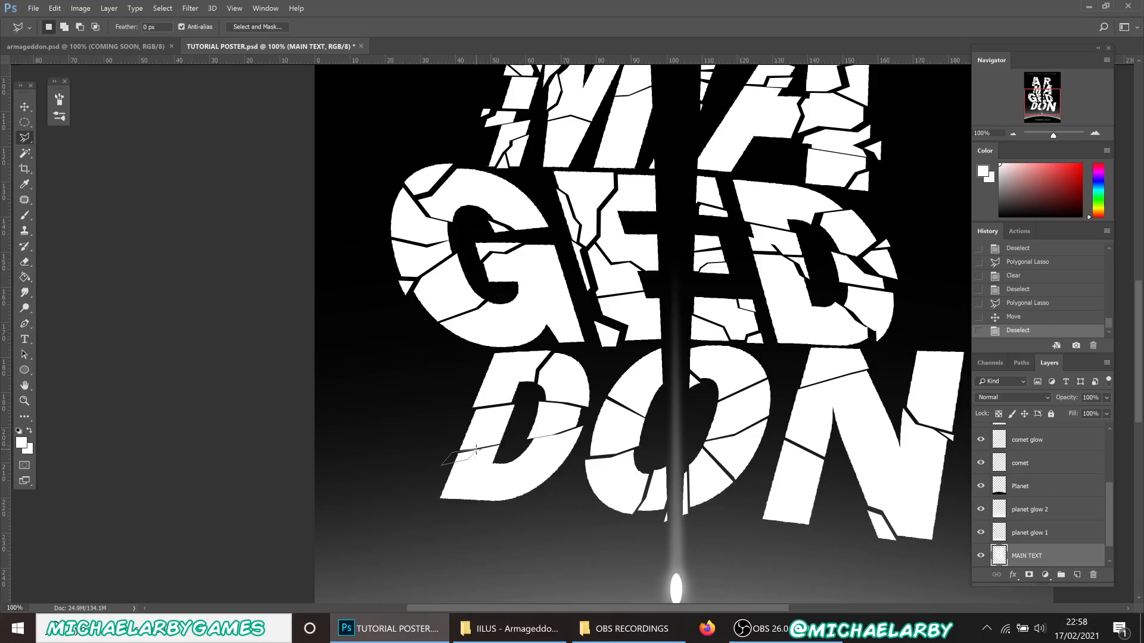
{"action": "double_click", "coordinate": [474, 465]}
{"action": "key", "text": "v"}
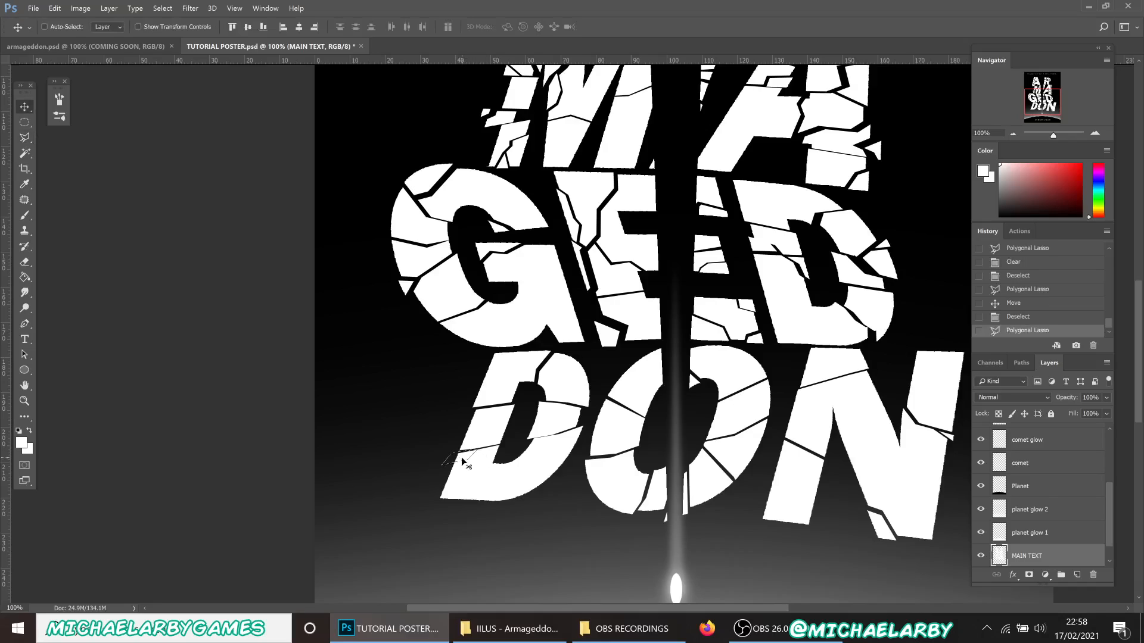
{"action": "left_click_drag", "start_coordinate": [463, 462], "coordinate": [456, 461]}
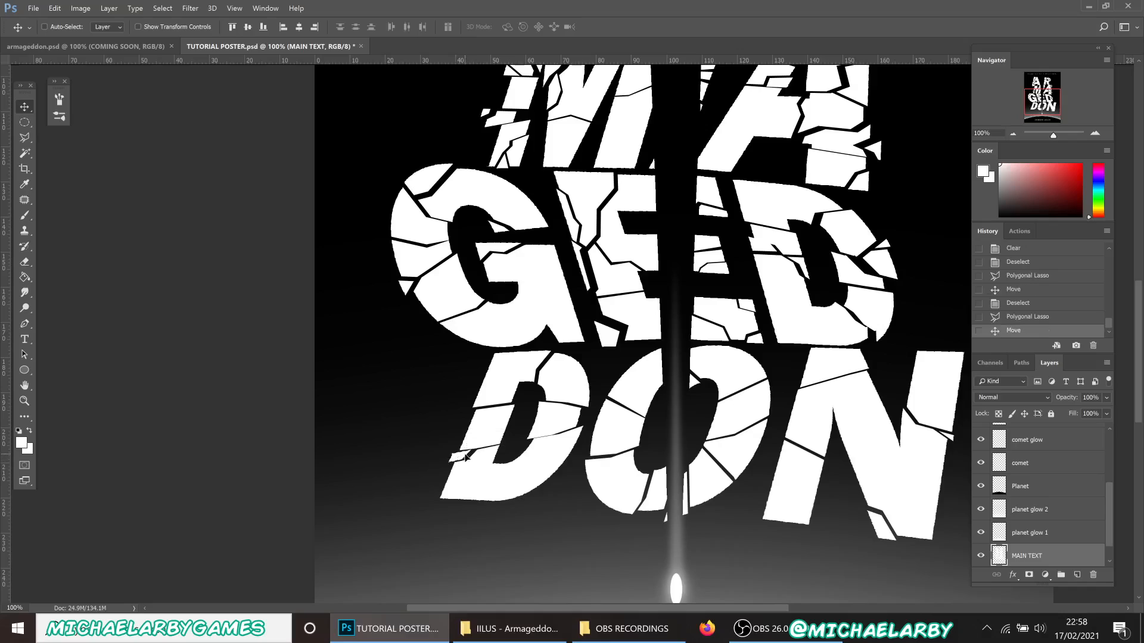
{"action": "key", "text": "ctrl+d"}
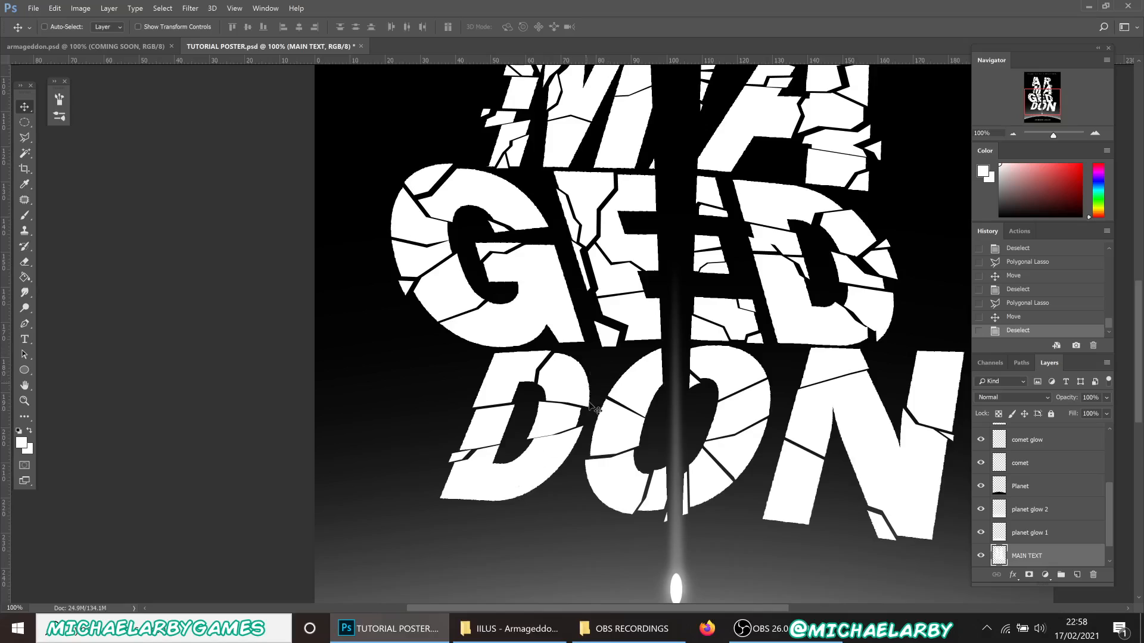
Examine the cracks and fragments of the title from the DON row up to the AR row.
{"action": "scroll", "coordinate": [661, 345], "scroll_direction": "up", "scroll_amount": 1}
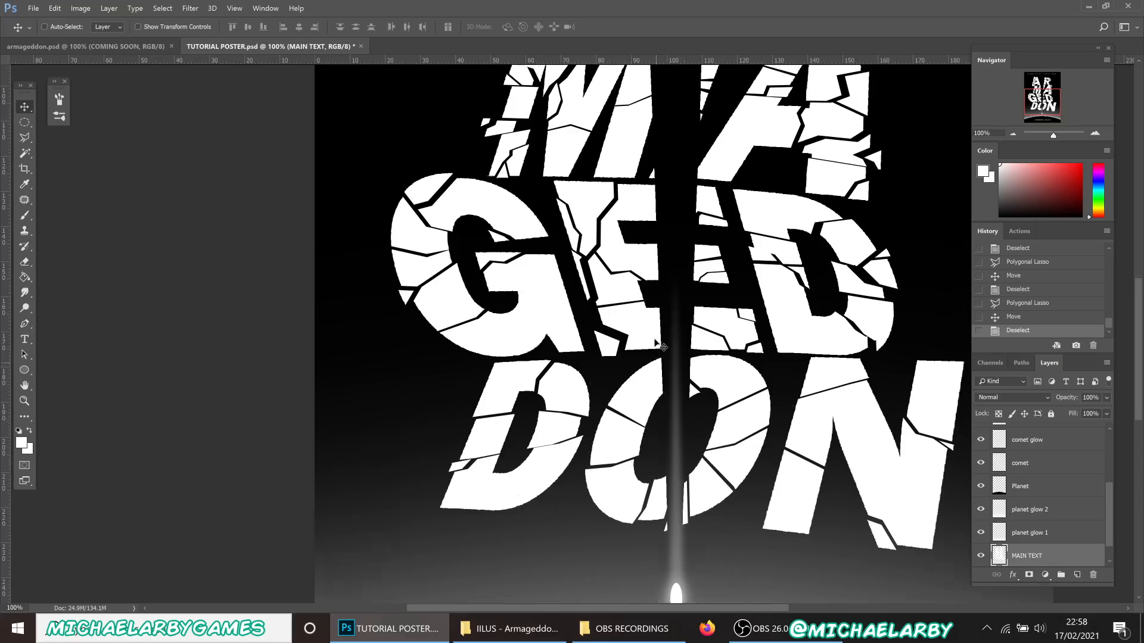
{"action": "scroll", "coordinate": [657, 344], "scroll_direction": "up", "scroll_amount": 5}
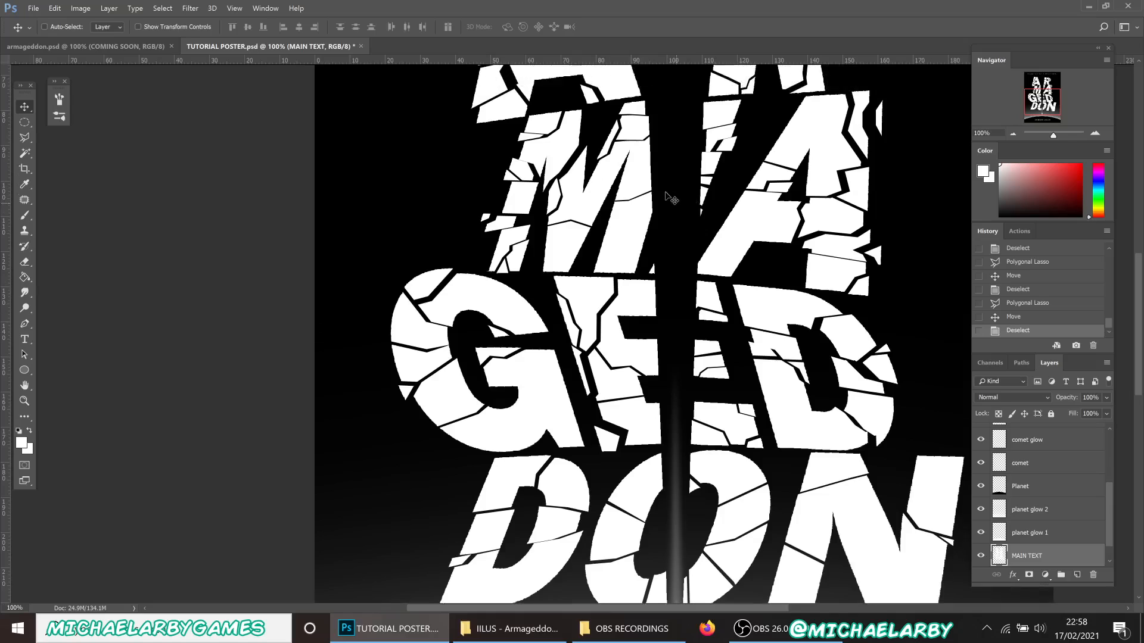
{"action": "scroll", "coordinate": [667, 197], "scroll_direction": "up", "scroll_amount": 5}
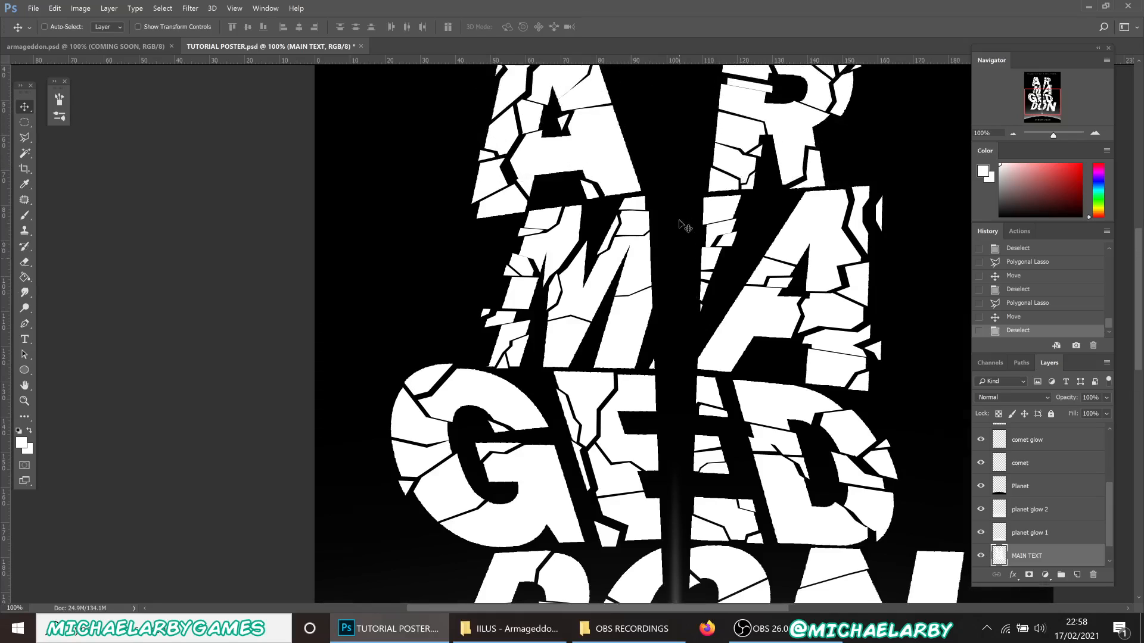
{"action": "scroll", "coordinate": [682, 226], "scroll_direction": "up", "scroll_amount": 6}
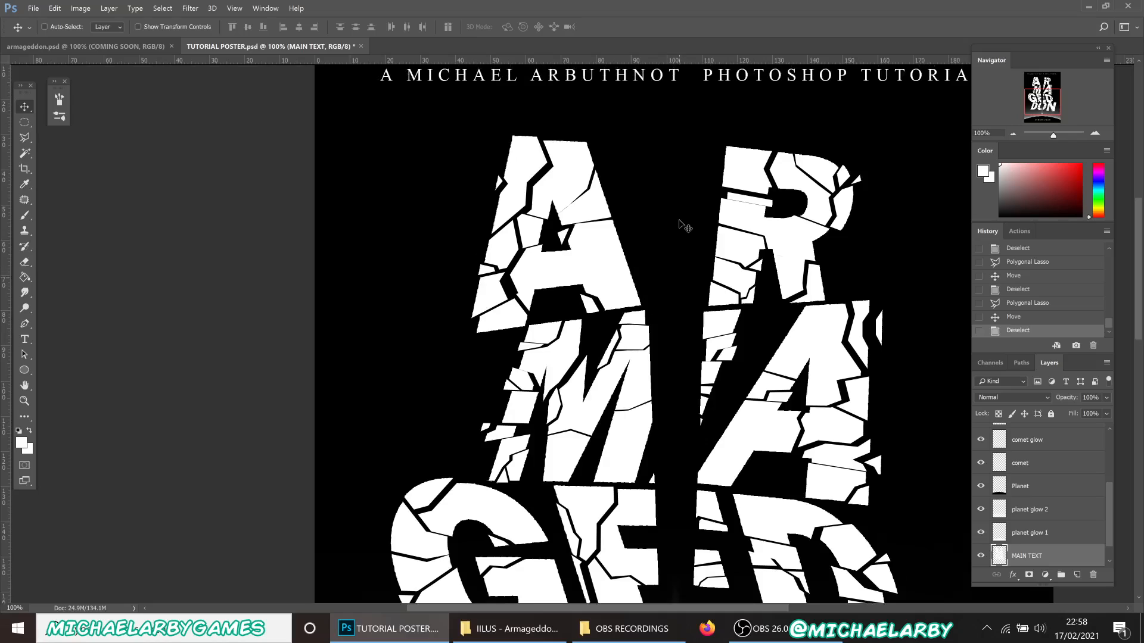
{"action": "scroll", "coordinate": [682, 225], "scroll_direction": "up", "scroll_amount": 5}
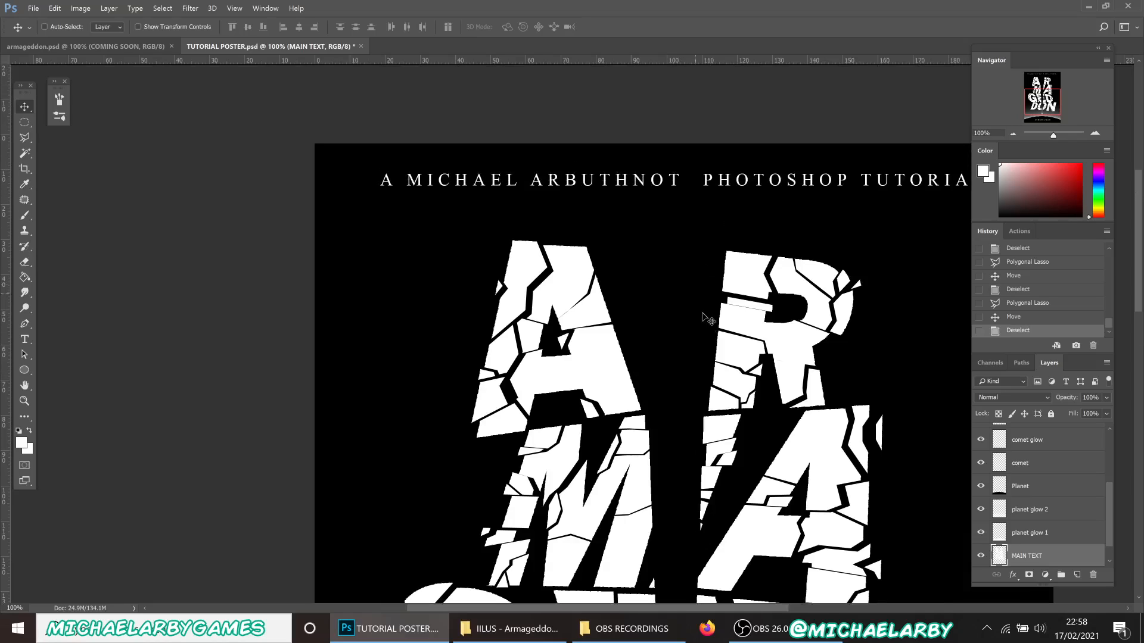
{"action": "scroll", "coordinate": [702, 313], "scroll_direction": "up", "scroll_amount": 5}
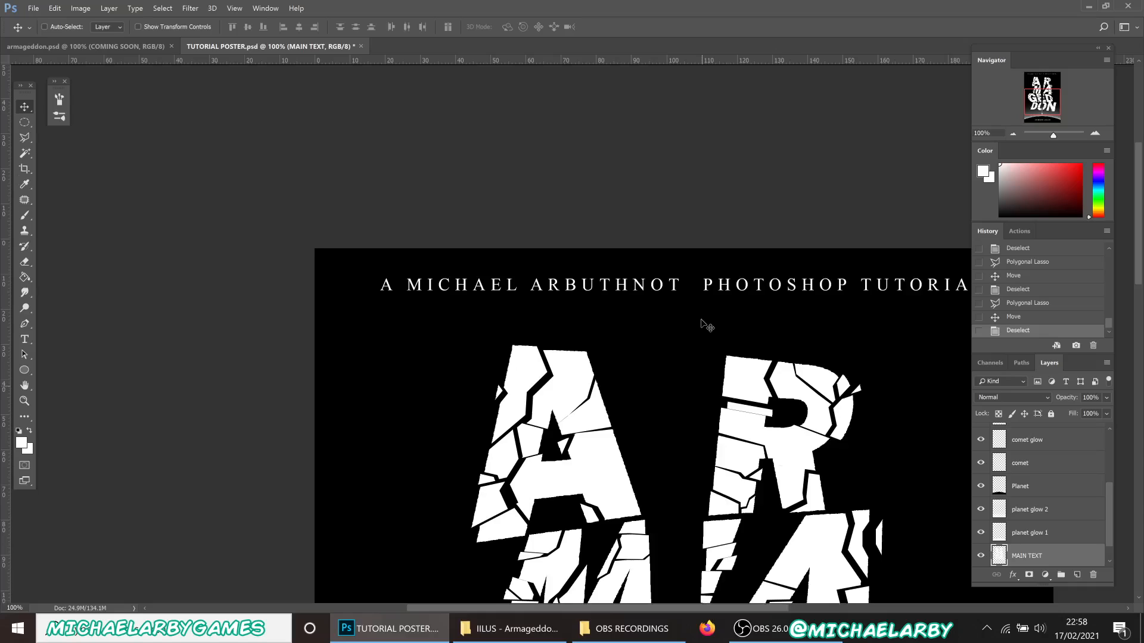
{"action": "scroll", "coordinate": [702, 325], "scroll_direction": "up", "scroll_amount": 2}
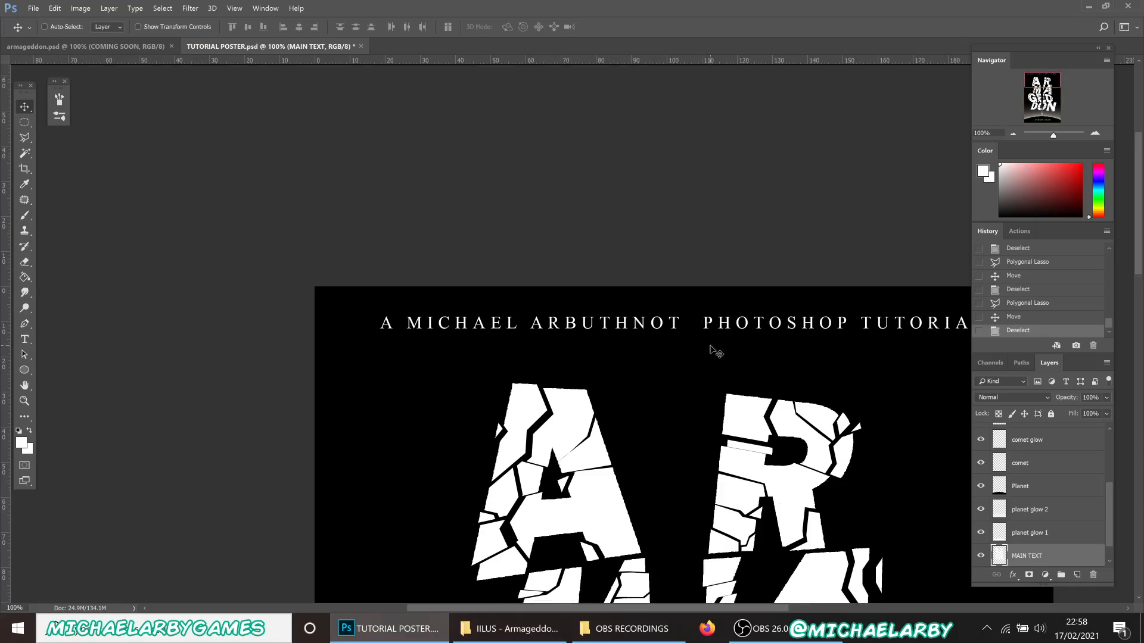
{"action": "scroll", "coordinate": [643, 334], "scroll_direction": "down", "scroll_amount": 10}
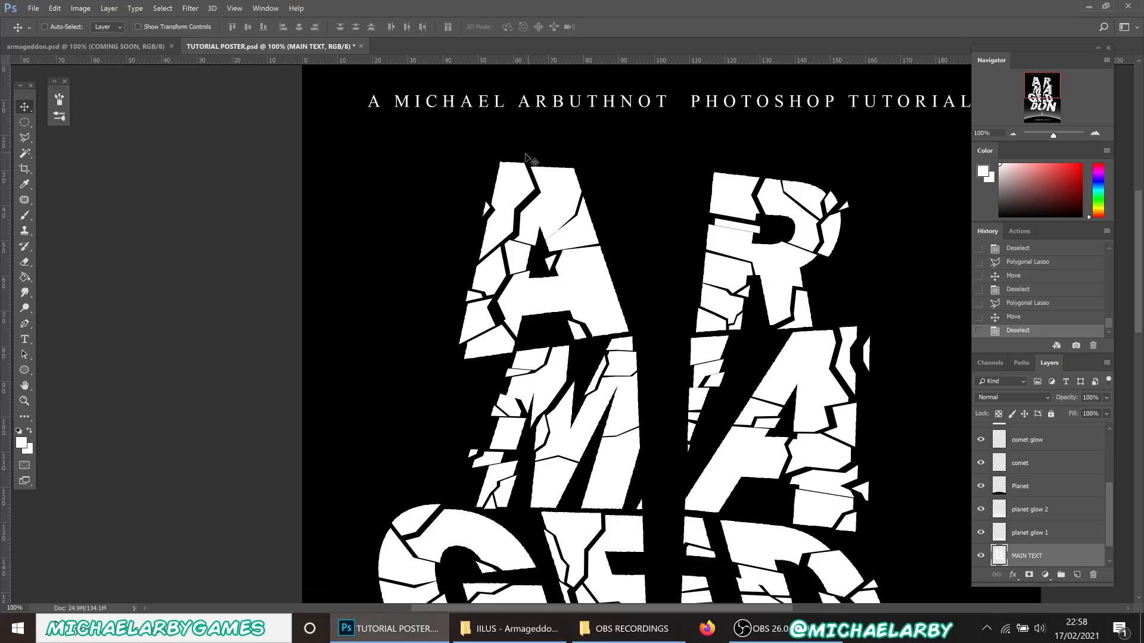
Select the small triangular shard and the upper-left piece of the first A with the Magic Wand, moving each outward to the left.
{"action": "left_click", "coordinate": [25, 155]}
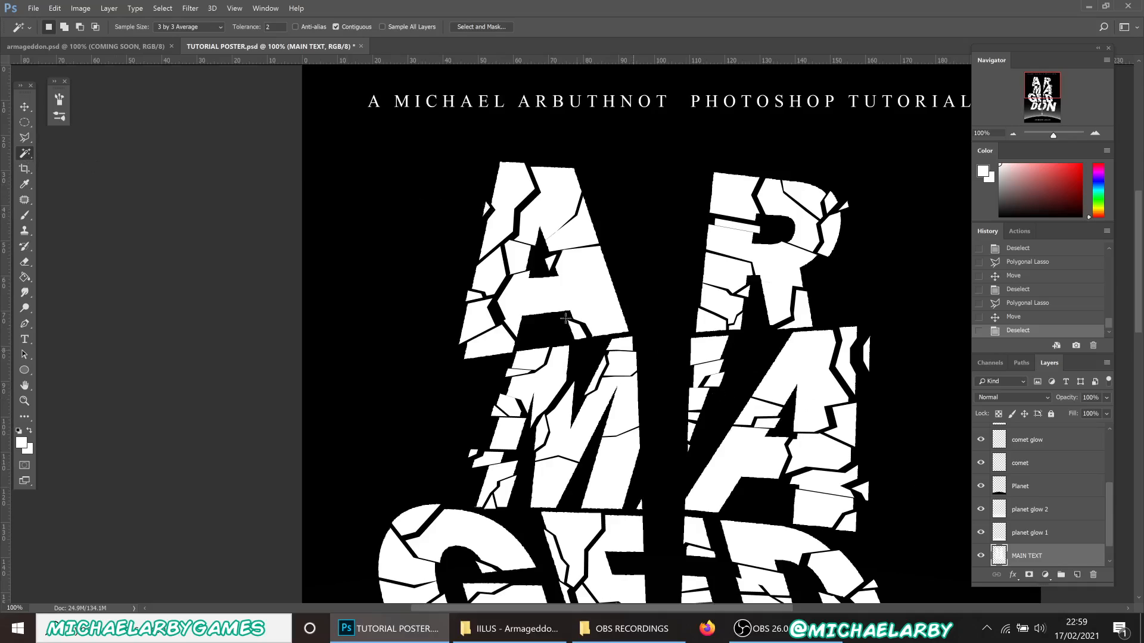
{"action": "left_click", "coordinate": [485, 206]}
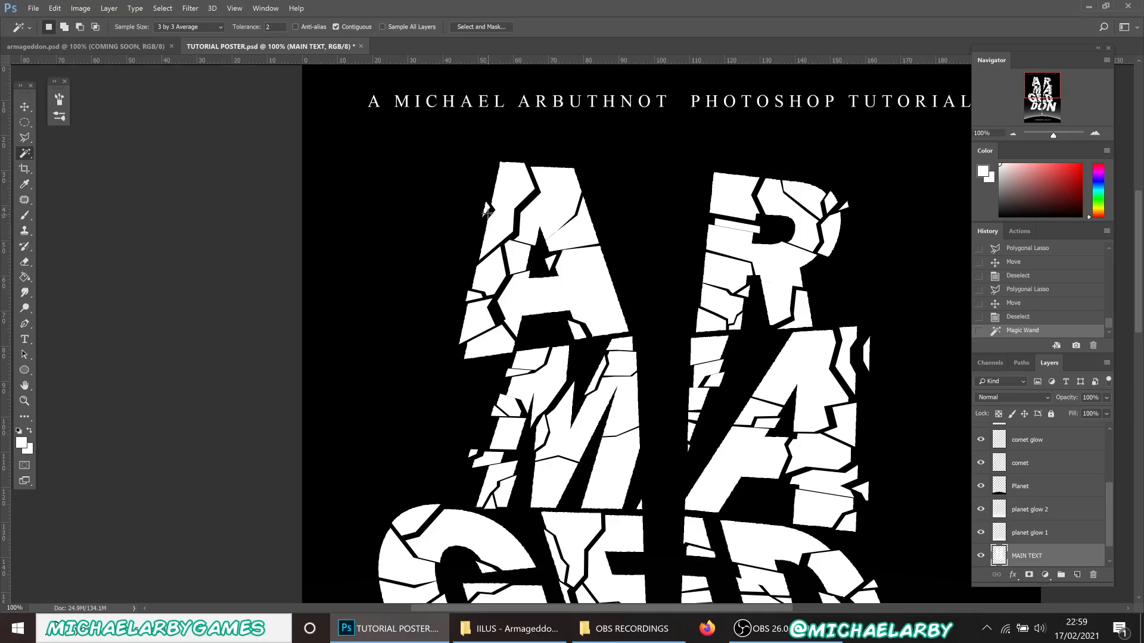
{"action": "key", "text": "v"}
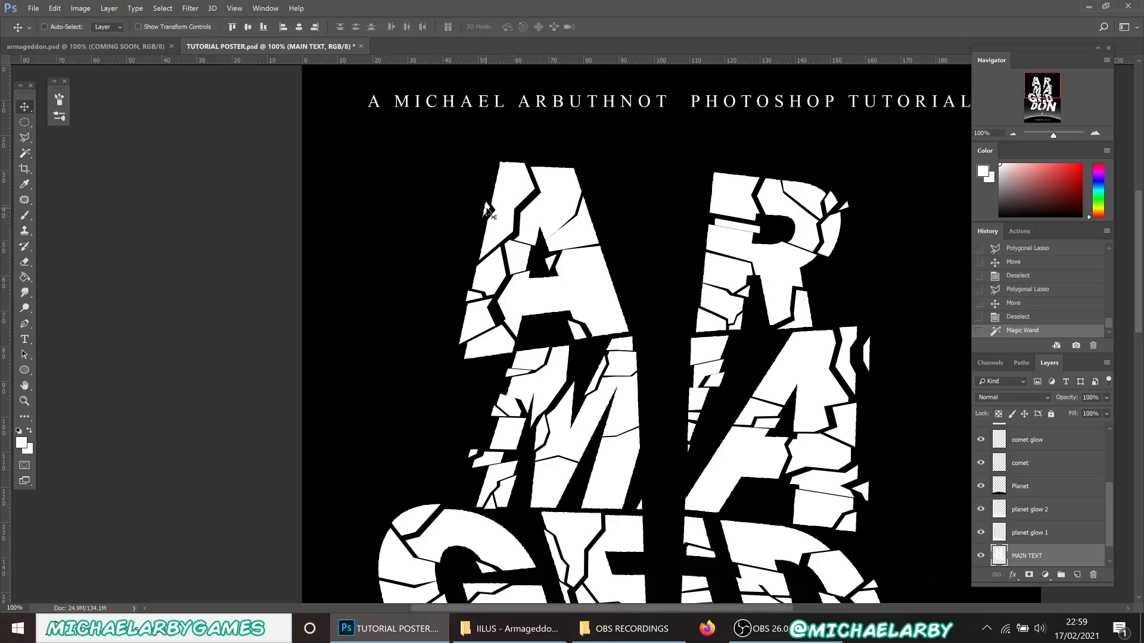
{"action": "mouse_move", "coordinate": [485, 206]}
{"action": "left_mouse_down"}
{"action": "mouse_move", "coordinate": [498, 180]}
{"action": "mouse_move", "coordinate": [476, 206]}
{"action": "left_mouse_up"}
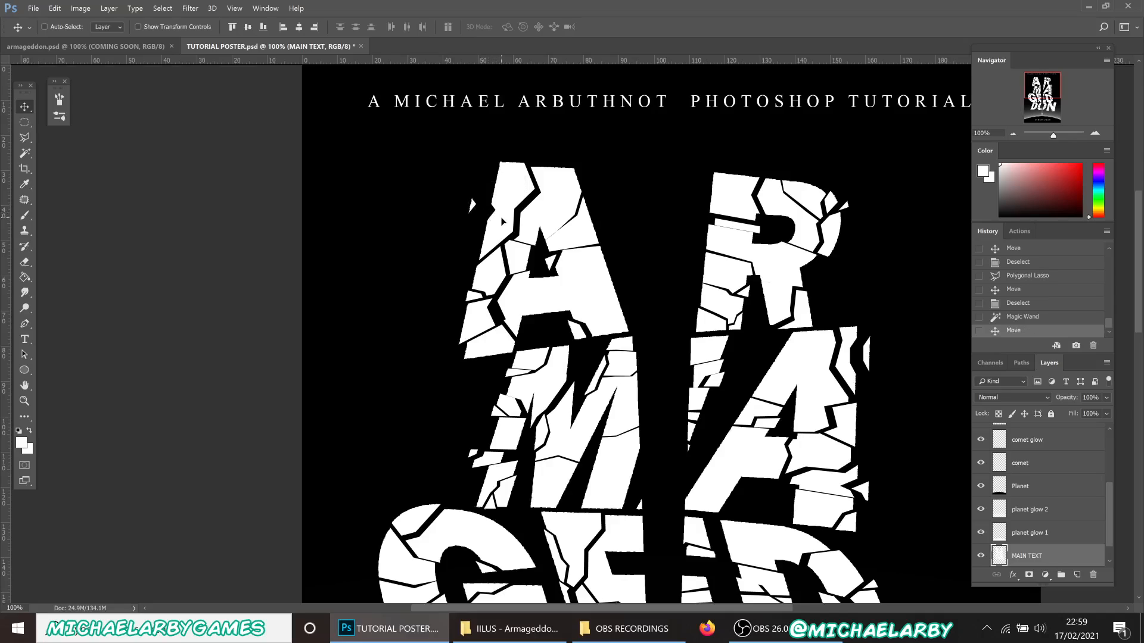
{"action": "key", "text": "l"}
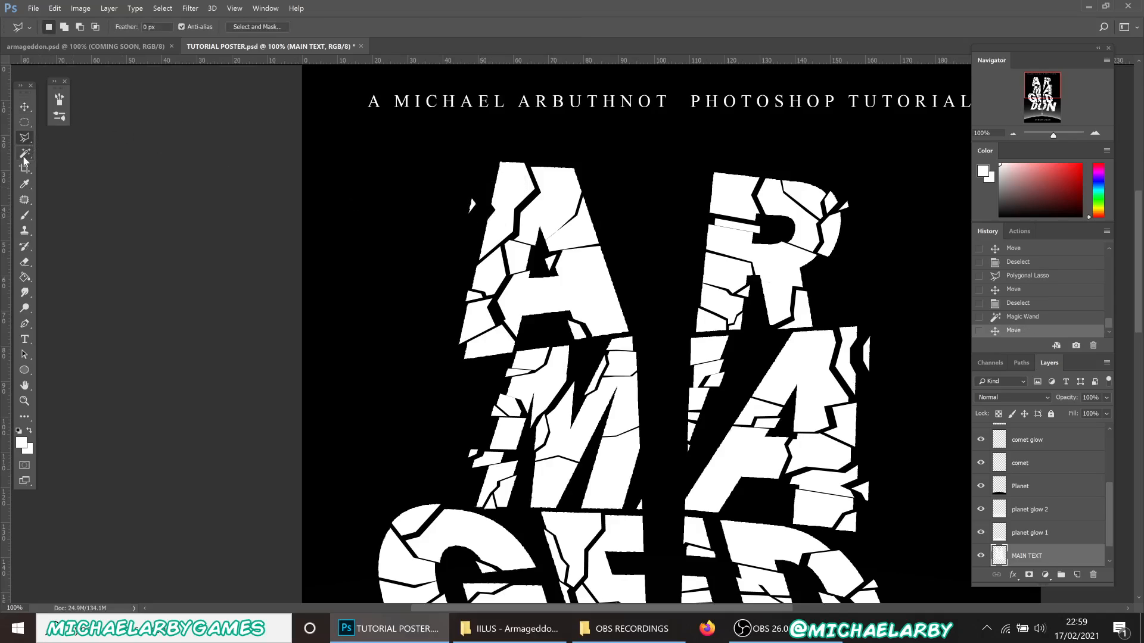
{"action": "left_click", "coordinate": [27, 155]}
{"action": "left_click", "coordinate": [510, 215]}
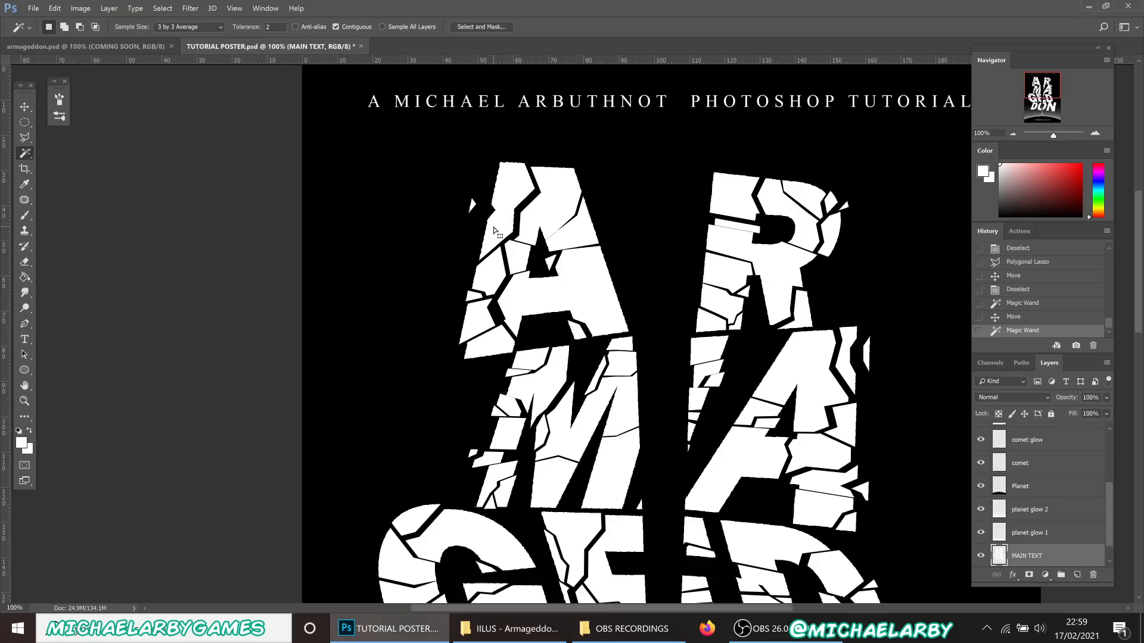
{"action": "key", "text": "v"}
{"action": "left_click_drag", "start_coordinate": [505, 231], "coordinate": [489, 226]}
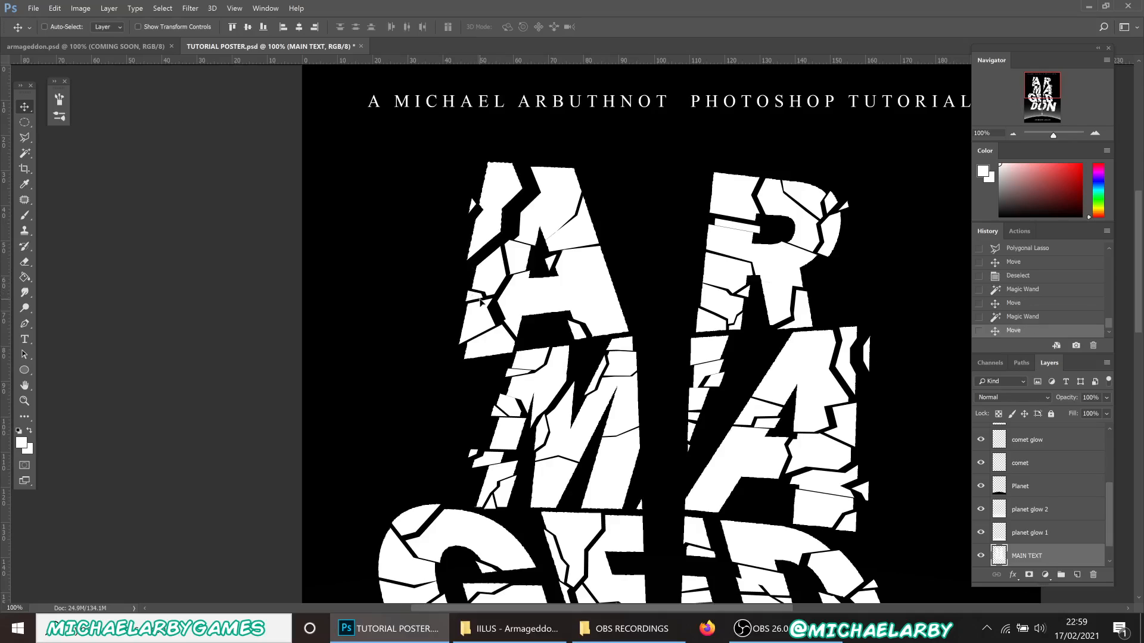
Select the middle-left piece and the small shard beneath it on the first A, moving each outward to the left.
{"action": "key", "text": "w"}
{"action": "left_click", "coordinate": [493, 287]}
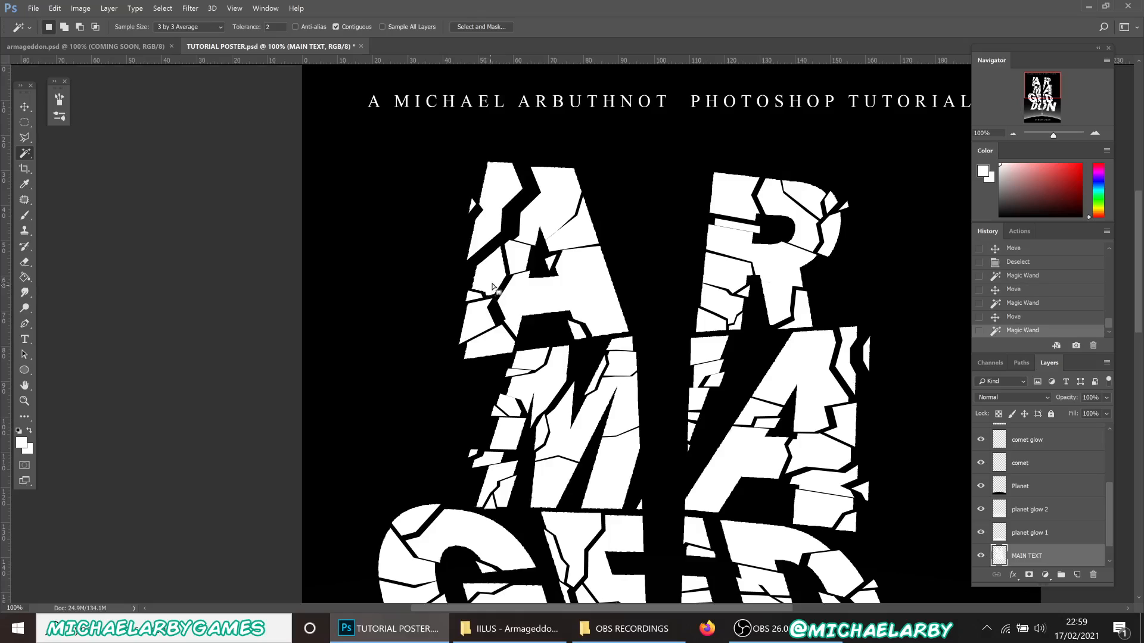
{"action": "key", "text": "v"}
{"action": "left_click_drag", "start_coordinate": [493, 285], "coordinate": [486, 283]}
{"action": "key", "text": "w"}
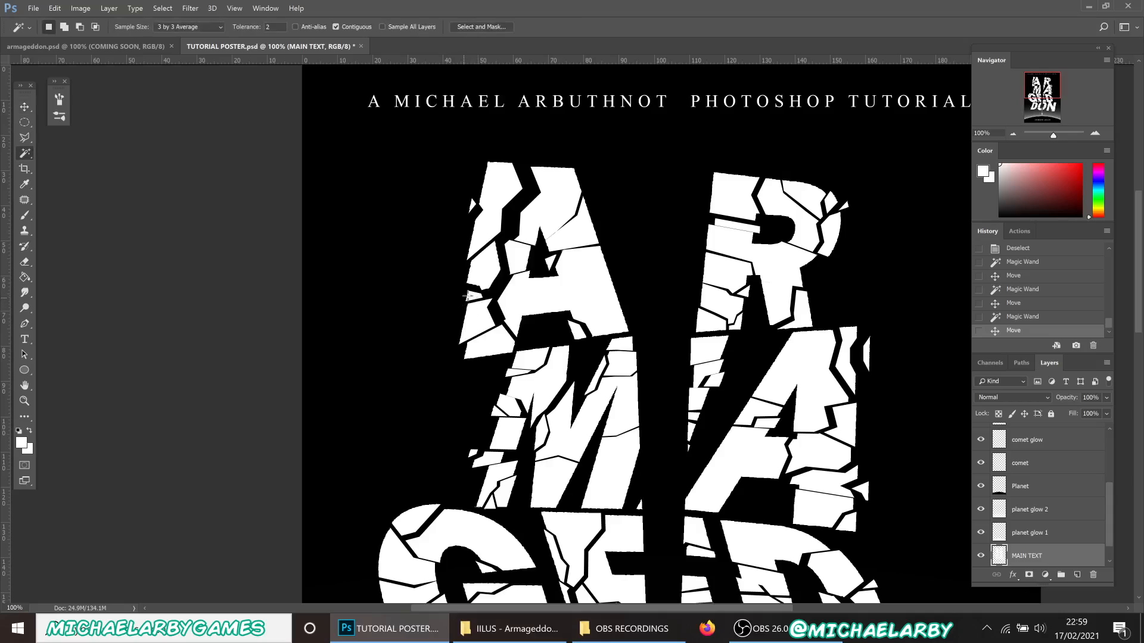
{"action": "left_click", "coordinate": [475, 296]}
{"action": "key", "text": "v"}
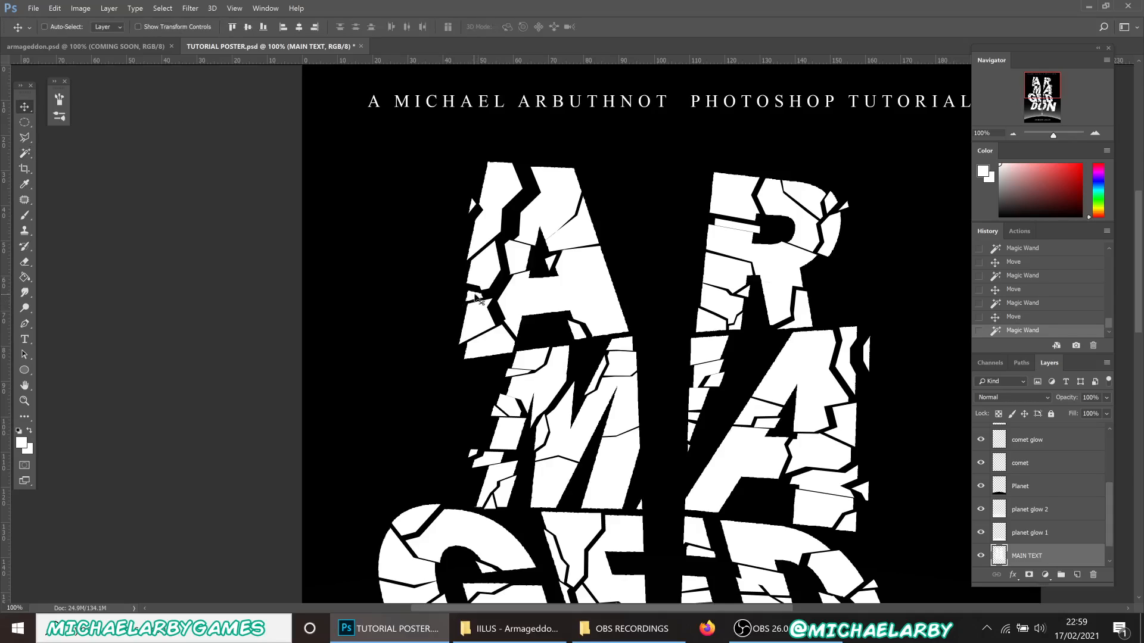
{"action": "left_click_drag", "start_coordinate": [475, 296], "coordinate": [454, 296]}
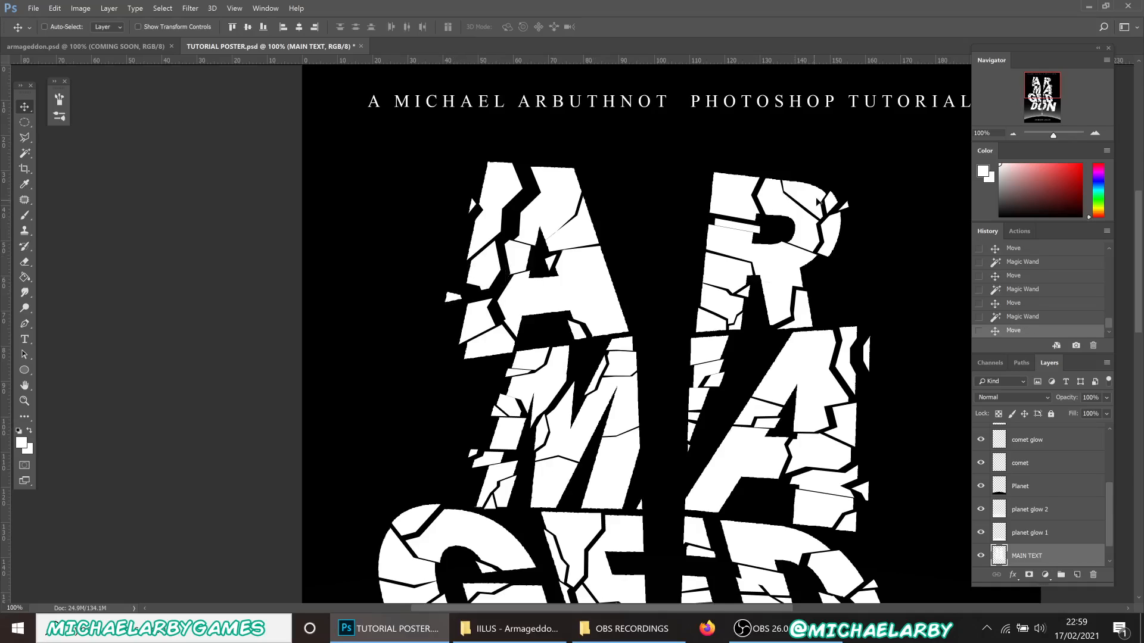
Select the two small shards at the upper-right edge of the R in AR and move them outward from the letter.
{"action": "key", "text": "w"}
{"action": "left_click", "coordinate": [834, 205]}
{"action": "key", "text": "v"}
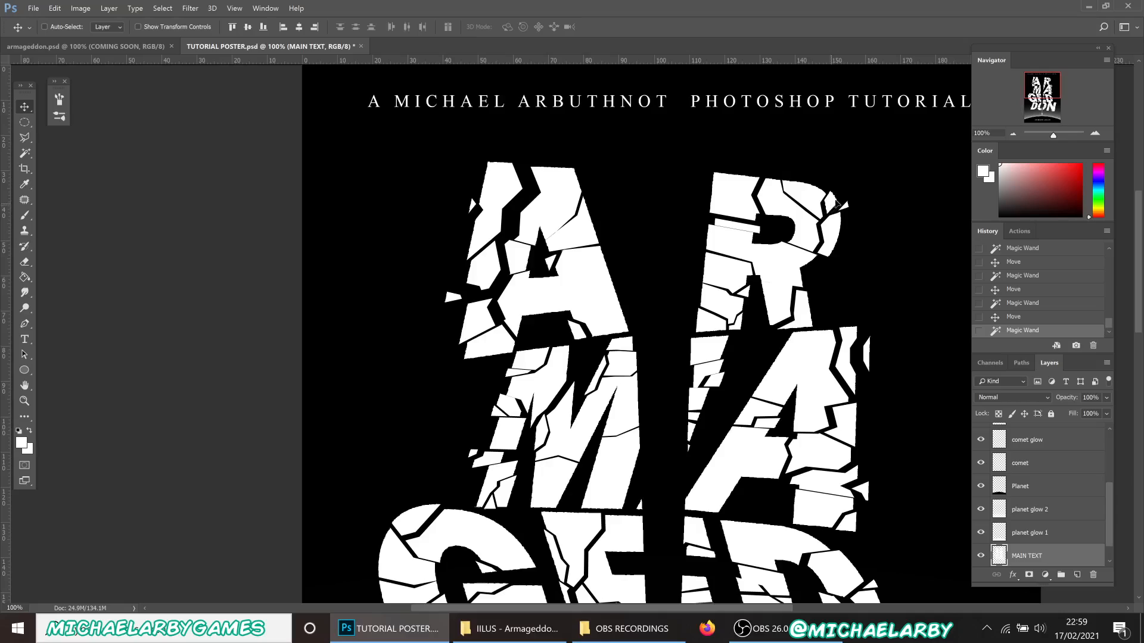
{"action": "left_click_drag", "start_coordinate": [836, 204], "coordinate": [860, 200]}
{"action": "key", "text": "w"}
{"action": "left_click", "coordinate": [846, 208]}
{"action": "key", "text": "v"}
Select the outer curved piece and the upper bowl piece of the R and shift them outward to widen the cracks.
{"action": "key", "text": "w"}
{"action": "left_click", "coordinate": [832, 237]}
{"action": "key", "text": "v"}
{"action": "left_click_drag", "start_coordinate": [832, 237], "coordinate": [803, 233]}
{"action": "key", "text": "w"}
{"action": "left_click", "coordinate": [810, 205]}
{"action": "key", "text": "v"}
{"action": "key", "text": "w"}
{"action": "left_click", "coordinate": [809, 236]}
{"action": "key", "text": "v"}
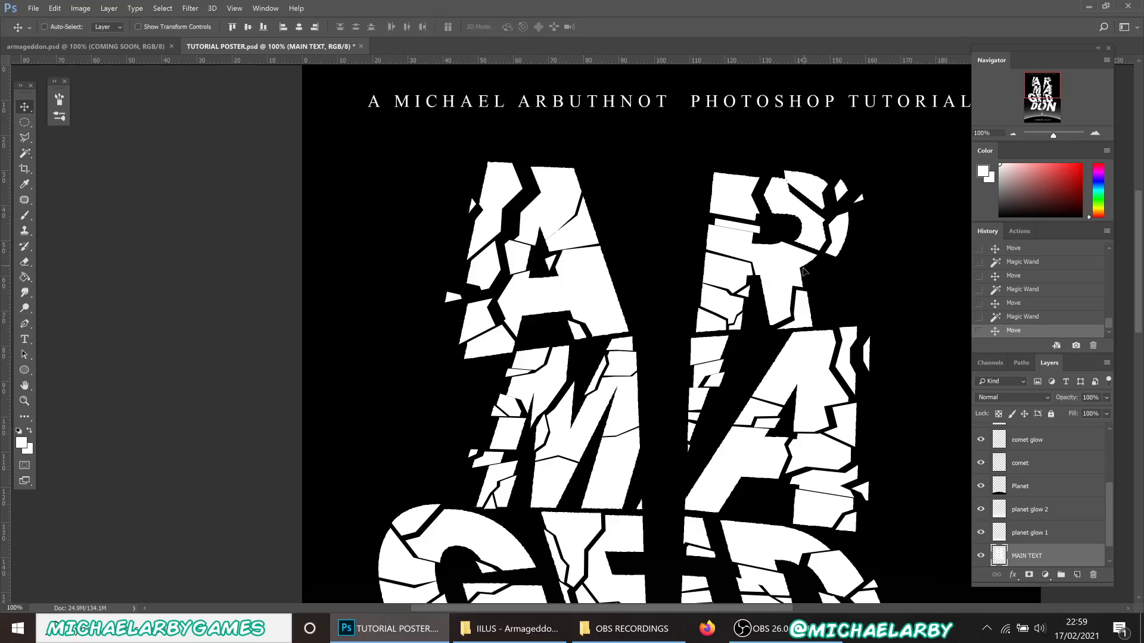
Select the broken foot piece of the R's right leg and shift it slightly to the right.
{"action": "key", "text": "w"}
{"action": "left_click", "coordinate": [802, 319]}
{"action": "key", "text": "v"}
{"action": "left_click_drag", "start_coordinate": [802, 320], "coordinate": [808, 318]}
Try to shift the small shard on the M's right-hand strip beside the central gap, and deselect.
{"action": "scroll", "coordinate": [789, 253], "scroll_direction": "down", "scroll_amount": 3}
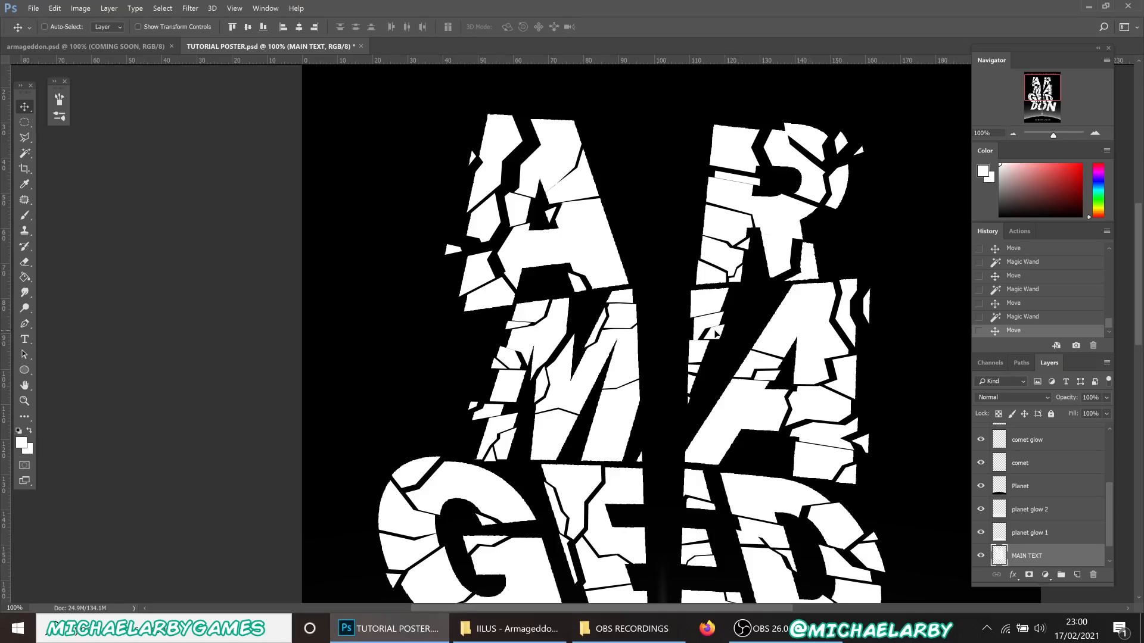
{"action": "key", "text": "w"}
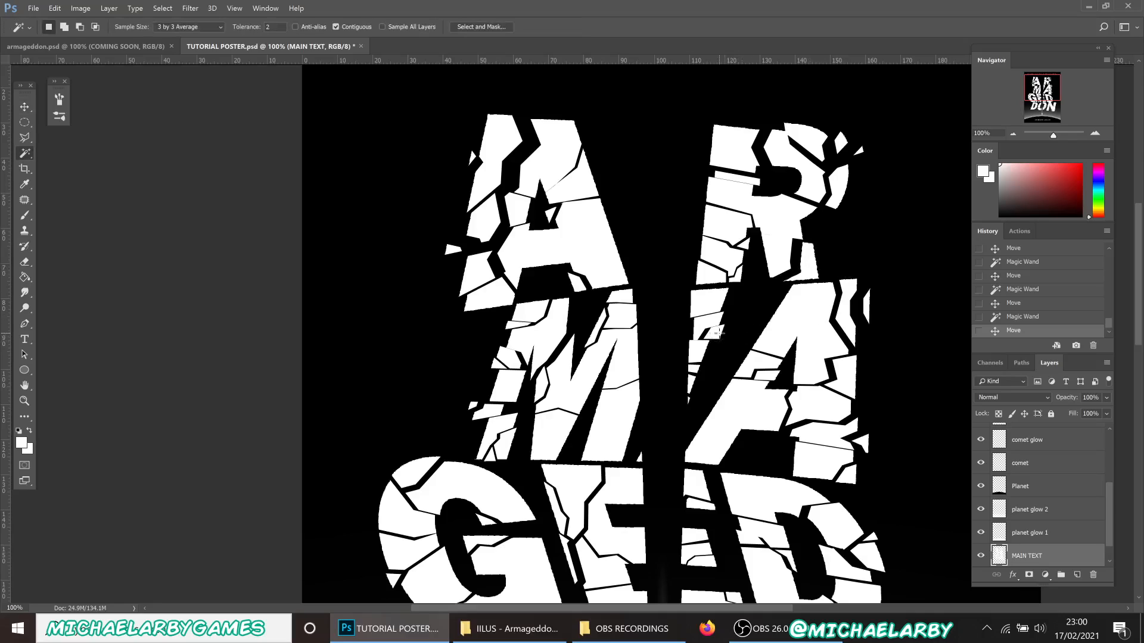
{"action": "left_click", "coordinate": [719, 337]}
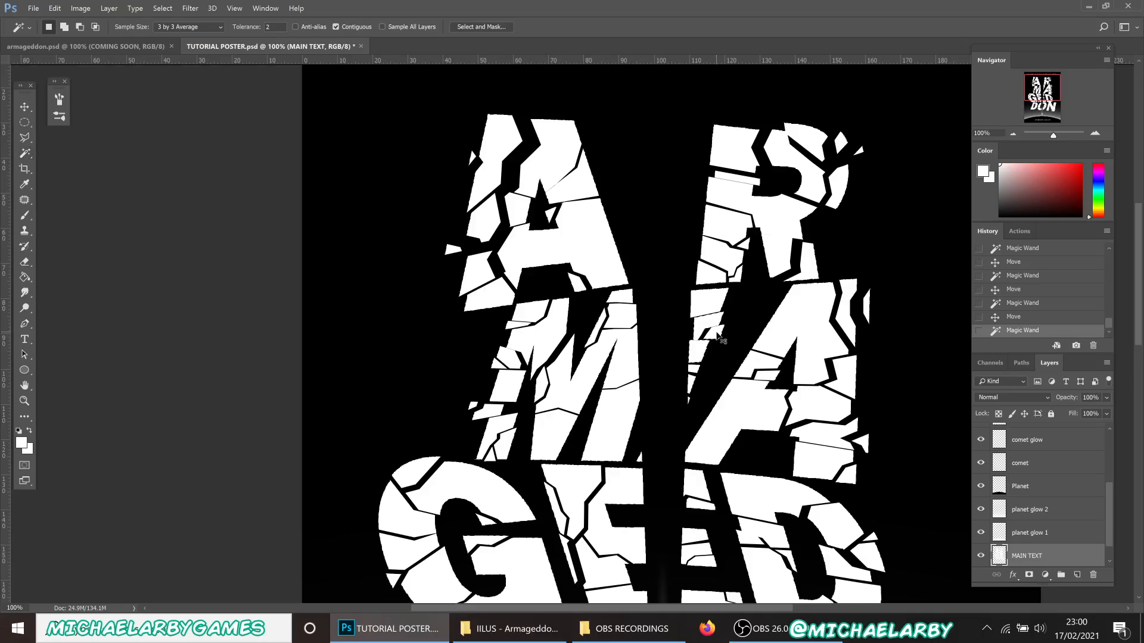
{"action": "key", "text": "v"}
{"action": "mouse_move", "coordinate": [719, 337]}
{"action": "left_mouse_down"}
{"action": "mouse_move", "coordinate": [731, 340]}
{"action": "mouse_move", "coordinate": [723, 334]}
{"action": "left_mouse_up"}
{"action": "key", "text": "ctrl"}
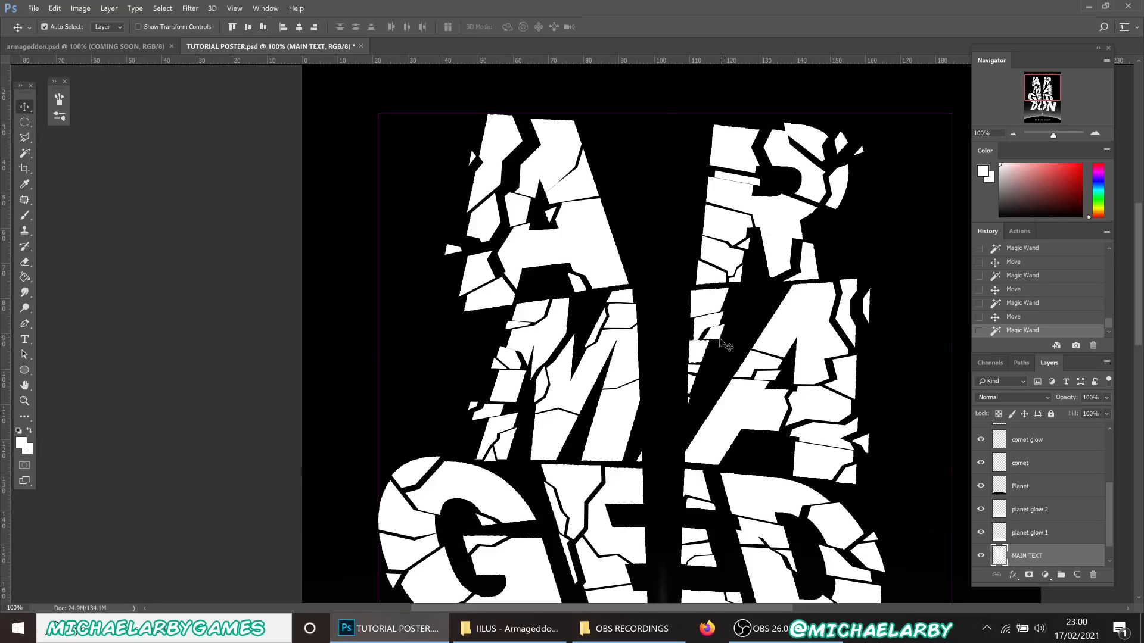
{"action": "key", "text": "ctrl+d"}
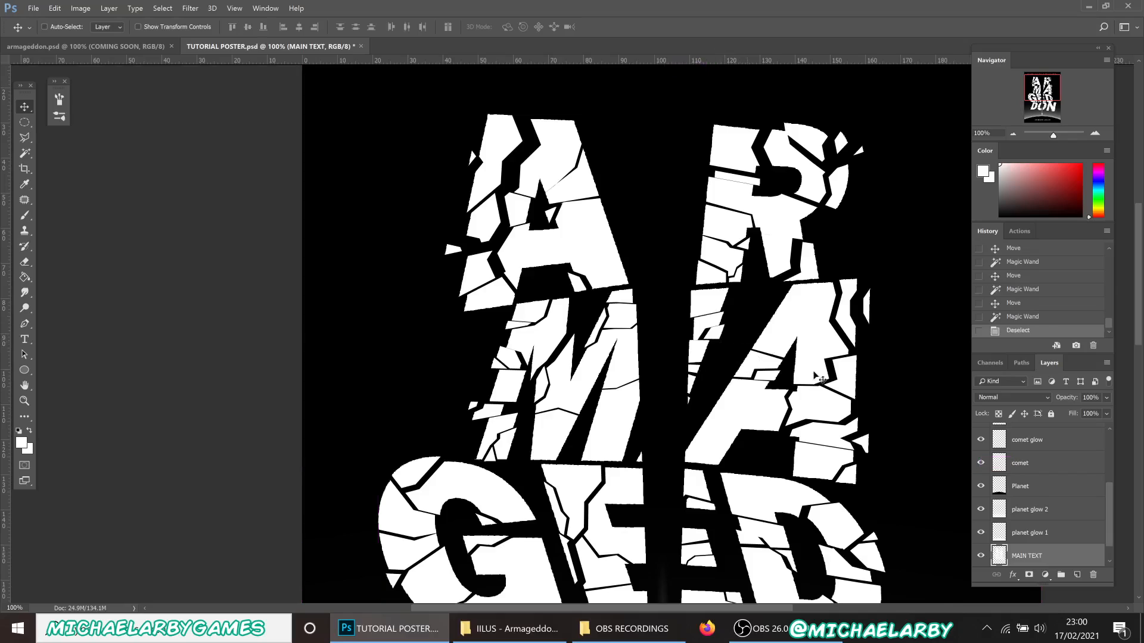
Select the broken piece midway down the right edge of the A in MA, move it outward to the right, and deselect.
{"action": "key", "text": "w"}
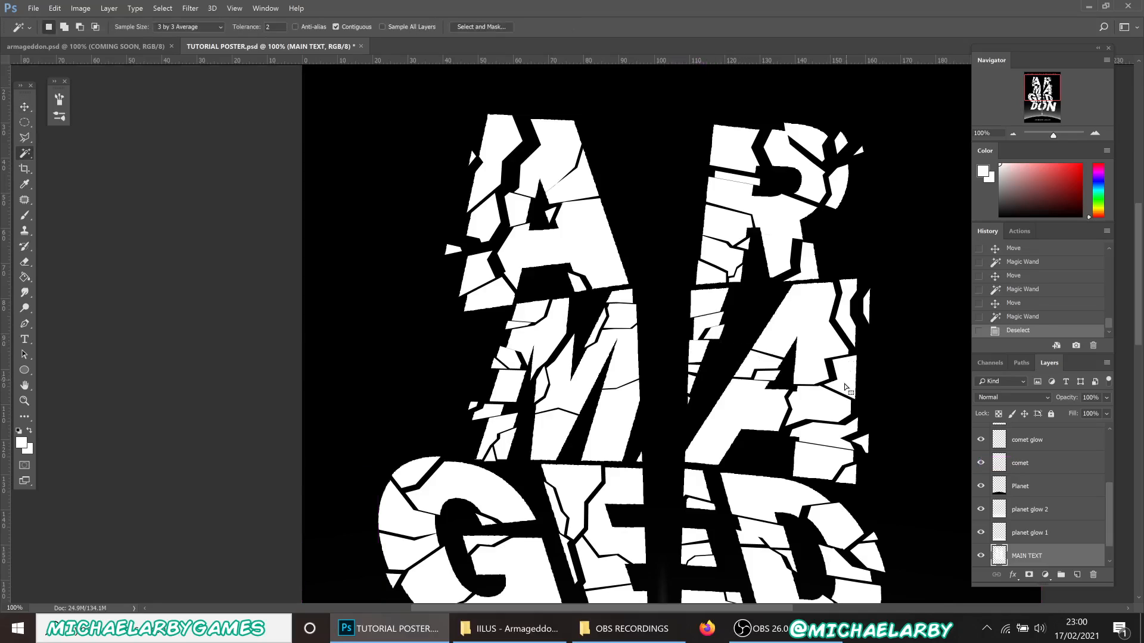
{"action": "left_click", "coordinate": [845, 387]}
{"action": "key", "text": "v"}
{"action": "left_click_drag", "start_coordinate": [854, 379], "coordinate": [867, 381]}
{"action": "key", "text": "ctrl"}
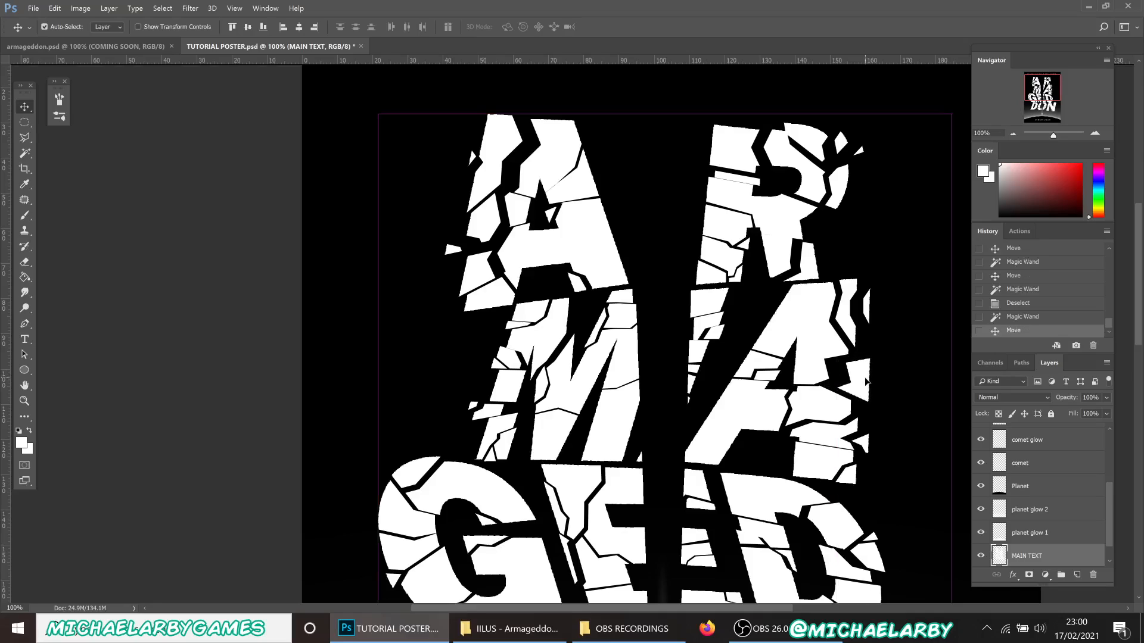
{"action": "key", "text": "ctrl+d"}
{"action": "key", "text": "l"}
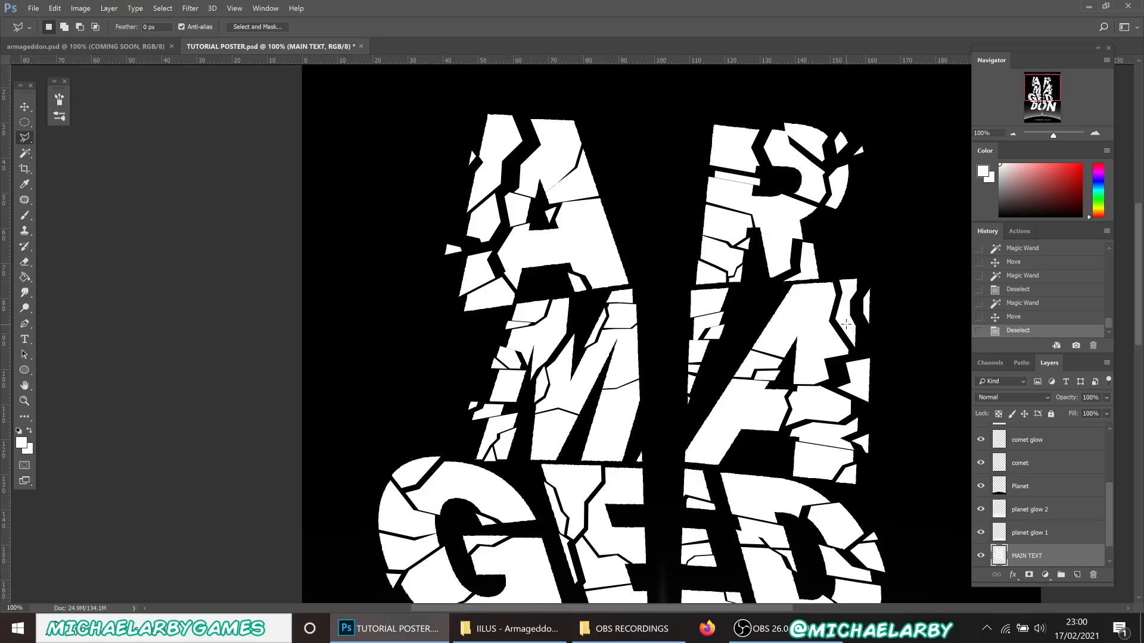
Select the narrow broken strip on the upper right edge of the A in MA and shift it slightly upward.
{"action": "key", "text": "w"}
{"action": "left_click", "coordinate": [849, 336]}
{"action": "key", "text": "ctrl"}
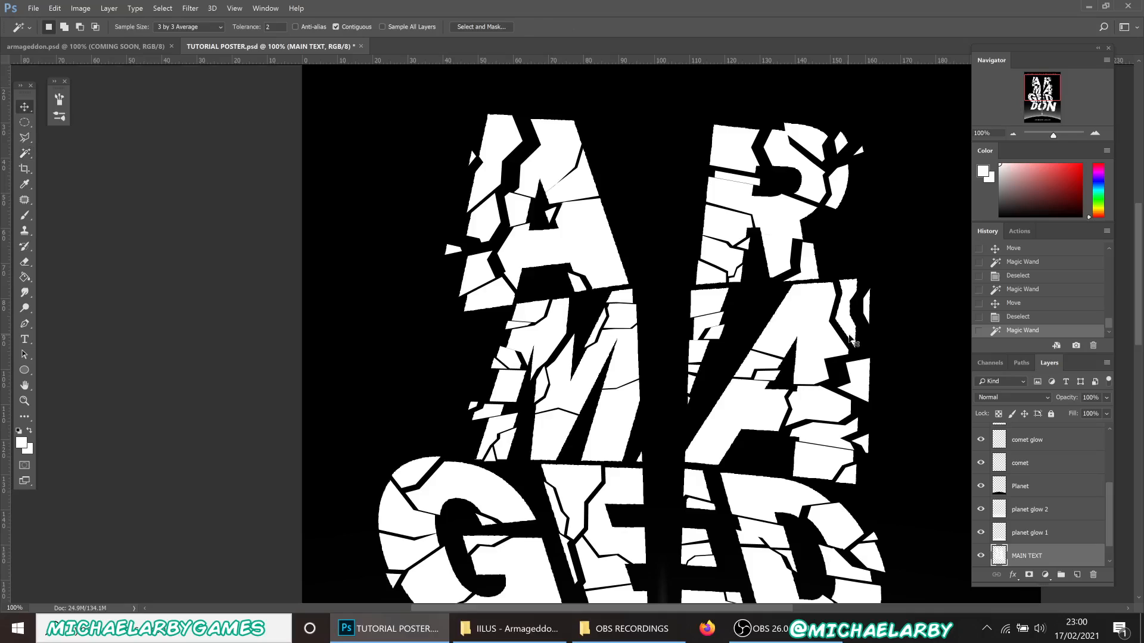
{"action": "left_click_drag", "start_coordinate": [851, 338], "coordinate": [854, 327]}
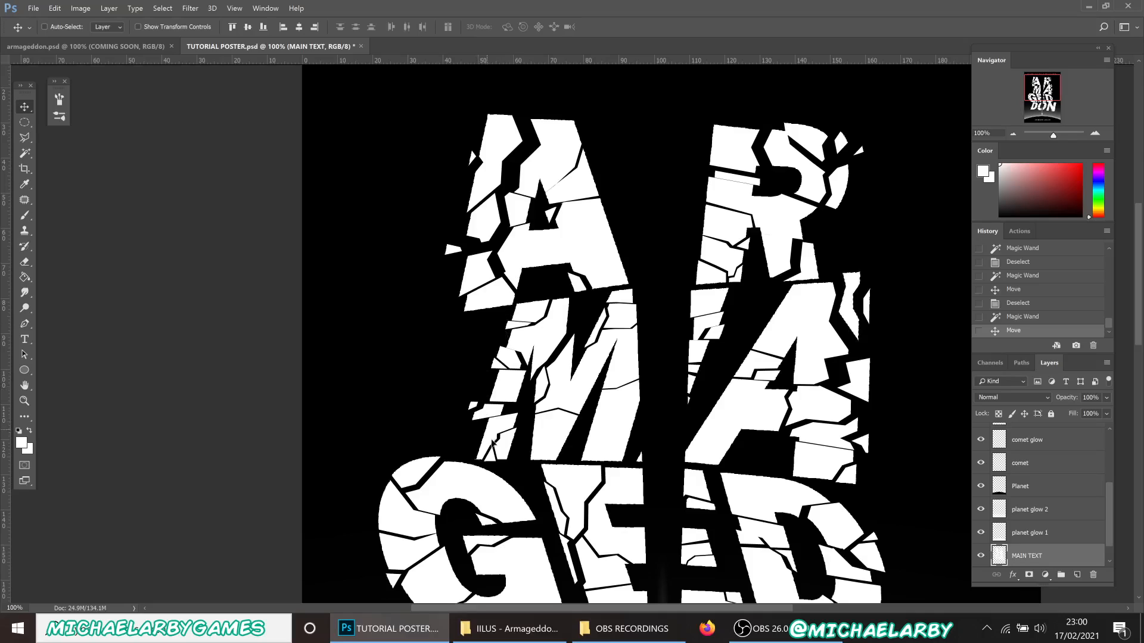
Select the small shard at the bottom of the M's left foot and nudge it slightly downward.
{"action": "key", "text": "w"}
{"action": "left_click", "coordinate": [491, 461]}
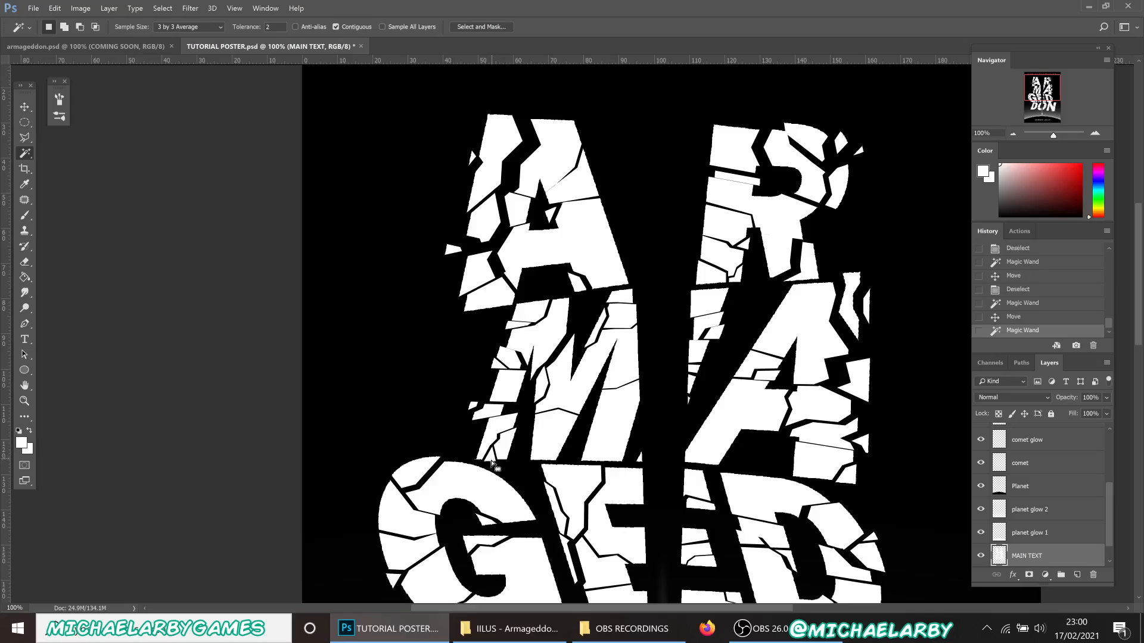
{"action": "key", "text": "v"}
{"action": "left_click_drag", "start_coordinate": [491, 460], "coordinate": [491, 463]}
{"action": "key", "text": "w"}
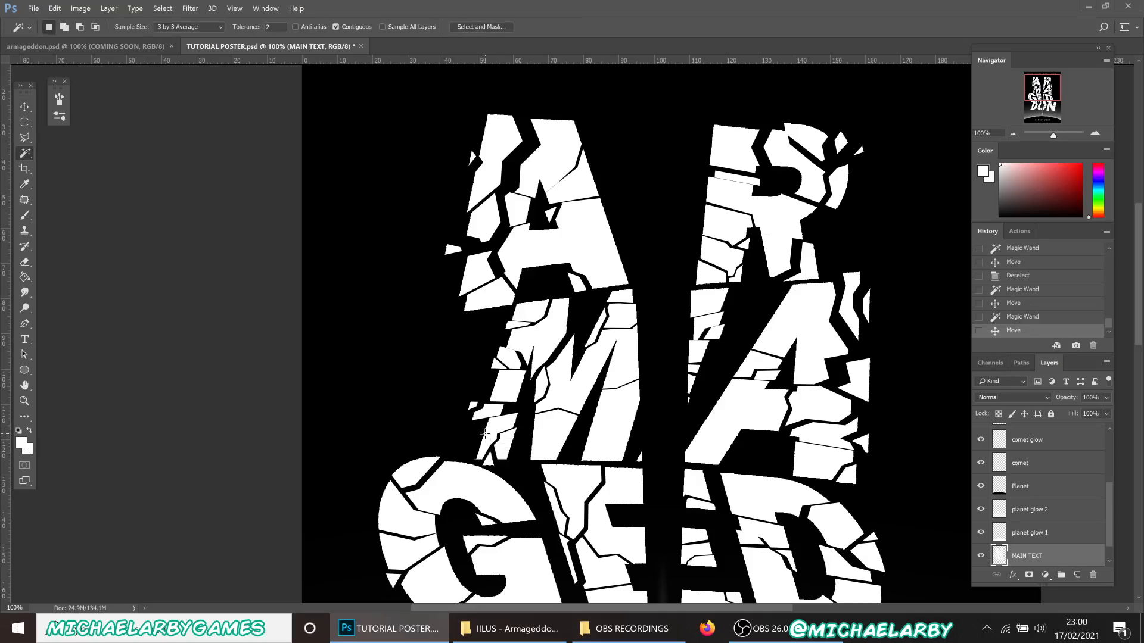
{"action": "key", "text": "v"}
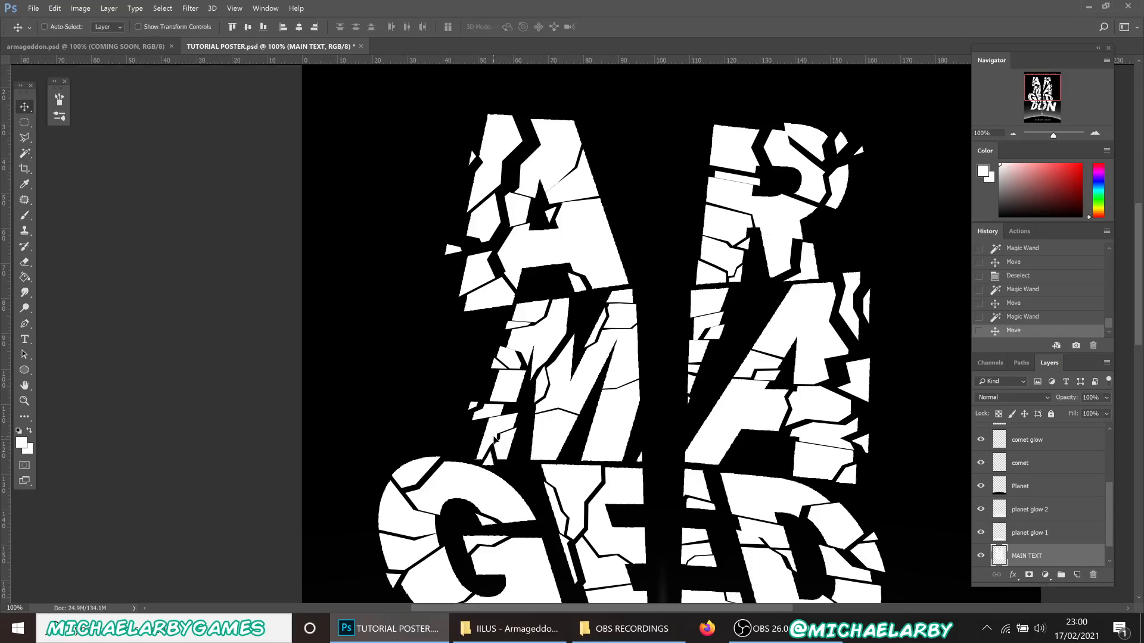
Select the broken piece just above the M's left foot and shift it slightly to the left.
{"action": "key", "text": "w"}
{"action": "left_click", "coordinate": [498, 436]}
{"action": "key", "text": "v"}
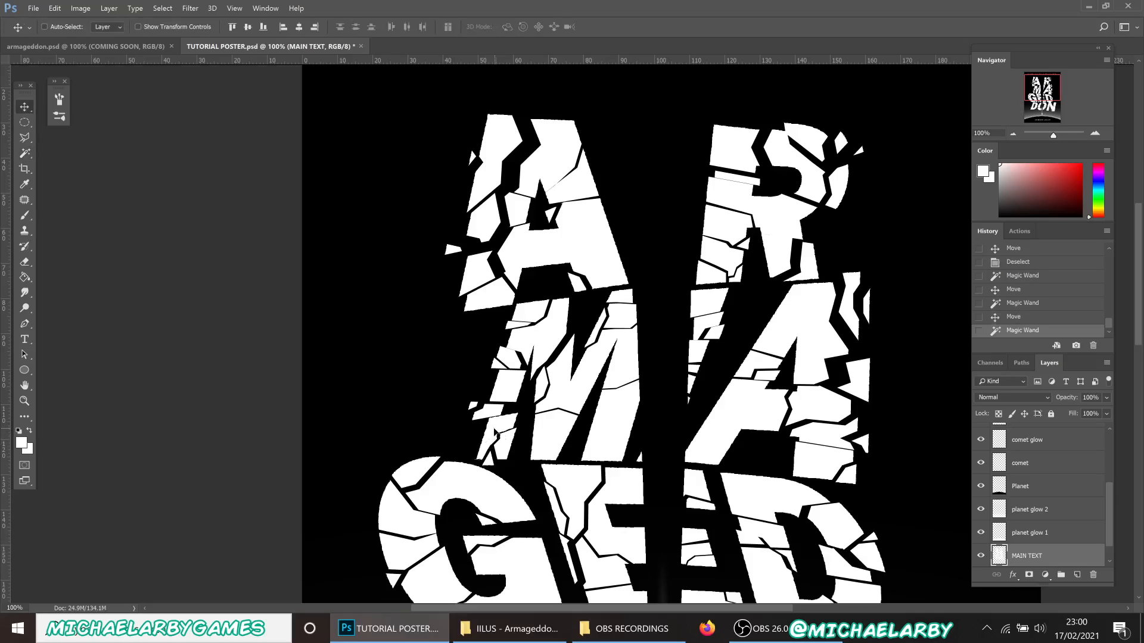
{"action": "left_click_drag", "start_coordinate": [494, 436], "coordinate": [490, 433]}
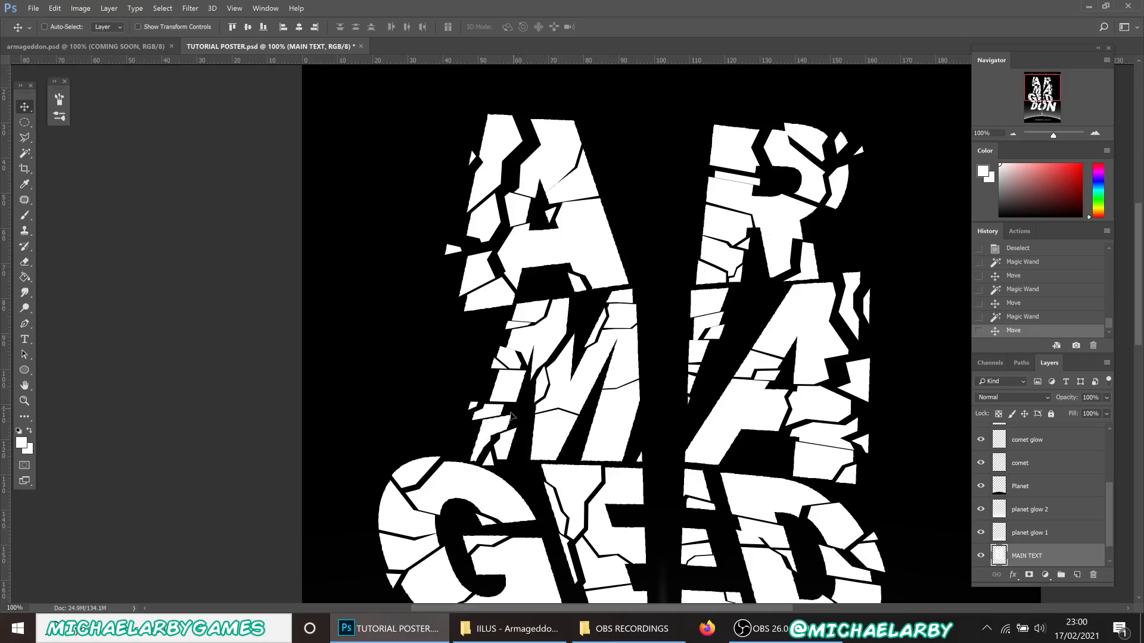
Select the small pointed shard midway up the M's left edge and move it outward to the left.
{"action": "key", "text": "w"}
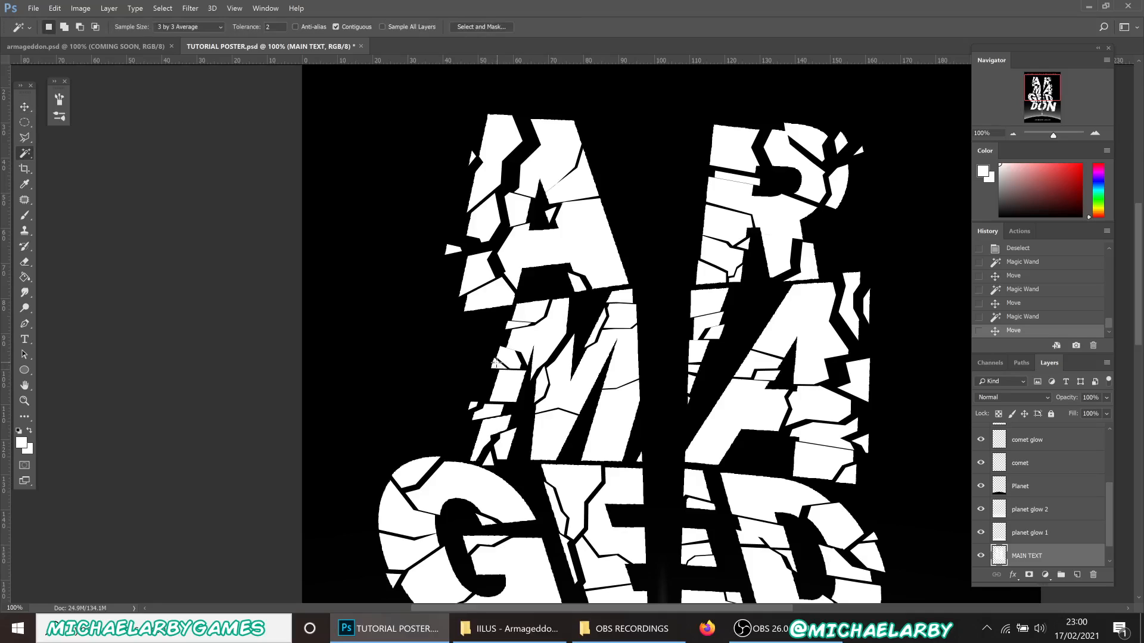
{"action": "left_click", "coordinate": [494, 362]}
{"action": "key", "text": "v"}
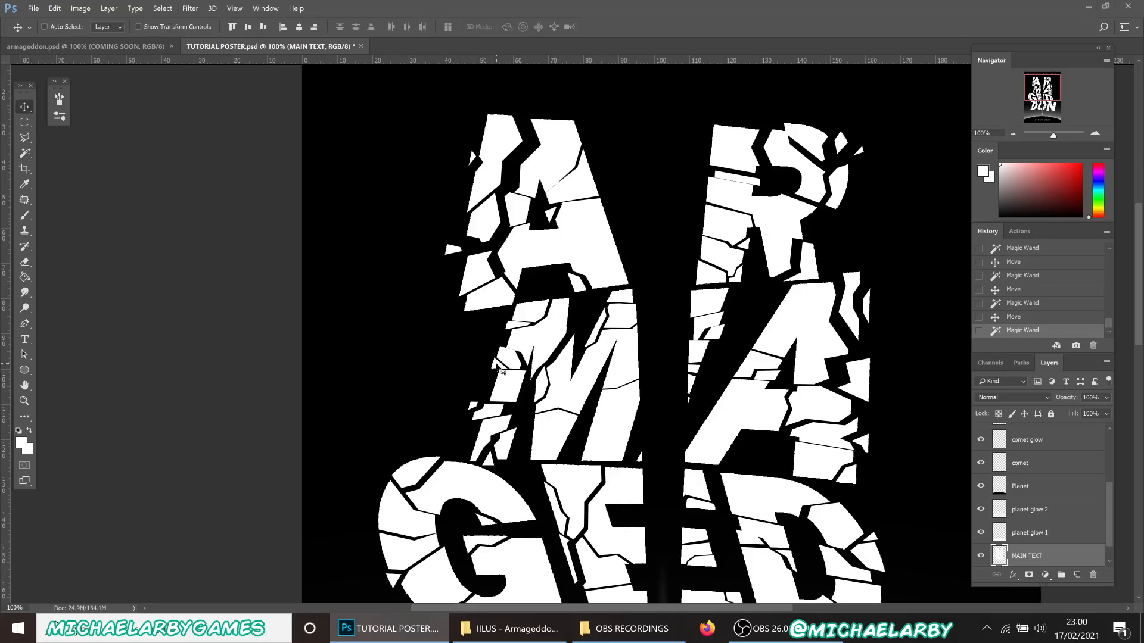
{"action": "left_click_drag", "start_coordinate": [496, 364], "coordinate": [483, 361]}
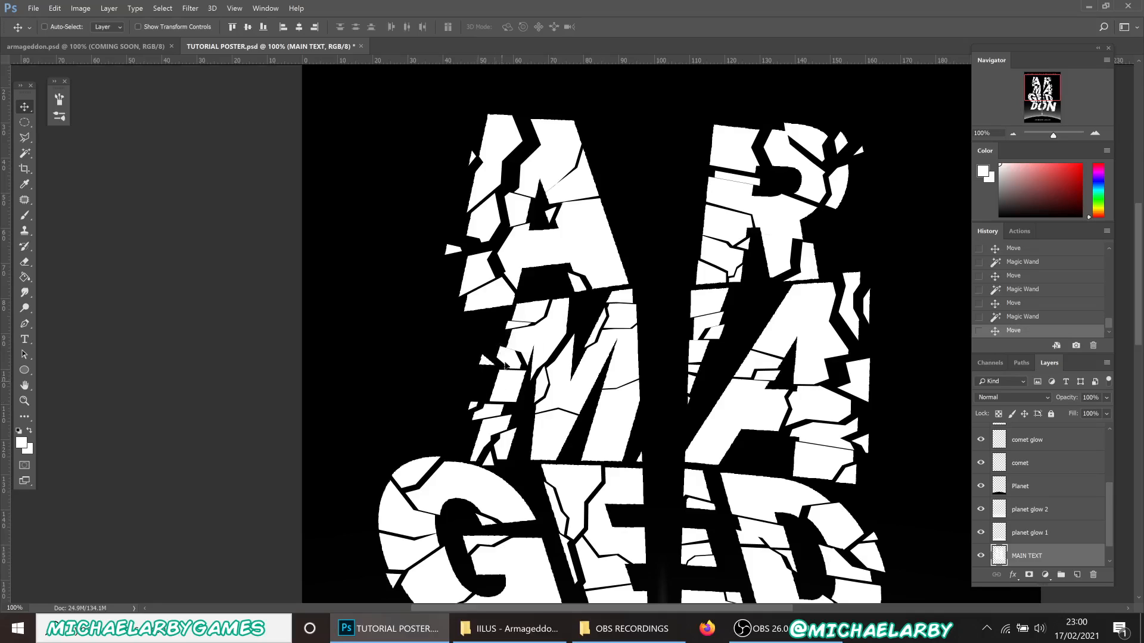
Outline the top tip of the first A's left fragment with the Polygonal Lasso and shift it up and left.
{"action": "key", "text": "l"}
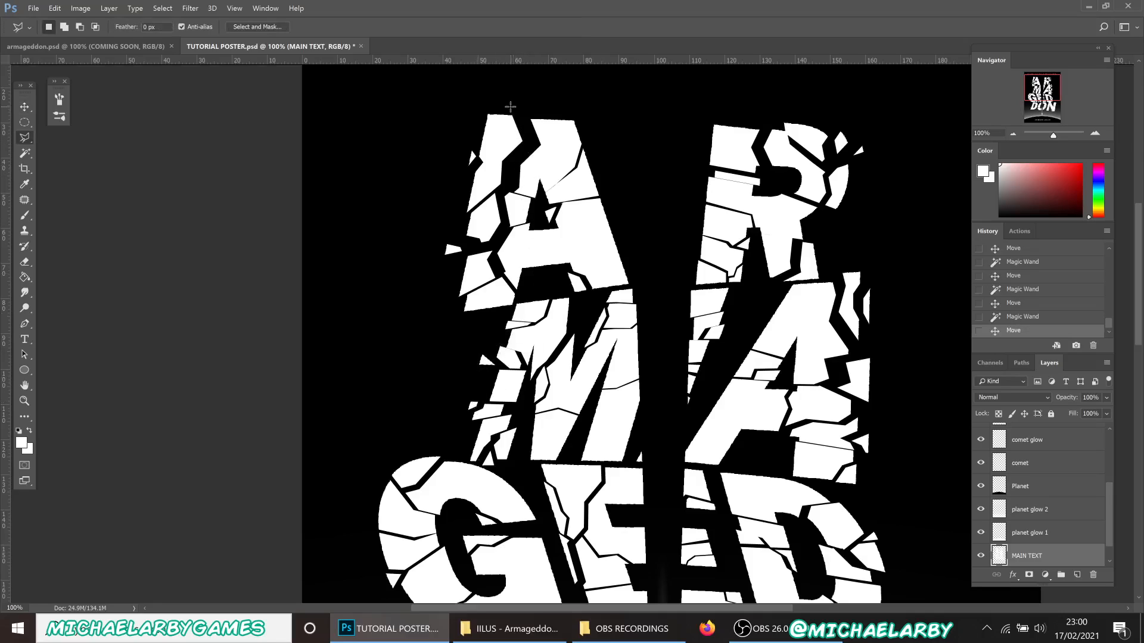
{"action": "left_click", "coordinate": [513, 108]}
{"action": "left_click", "coordinate": [500, 134]}
{"action": "left_click", "coordinate": [477, 141]}
{"action": "left_click", "coordinate": [476, 109]}
{"action": "double_click", "coordinate": [499, 109]}
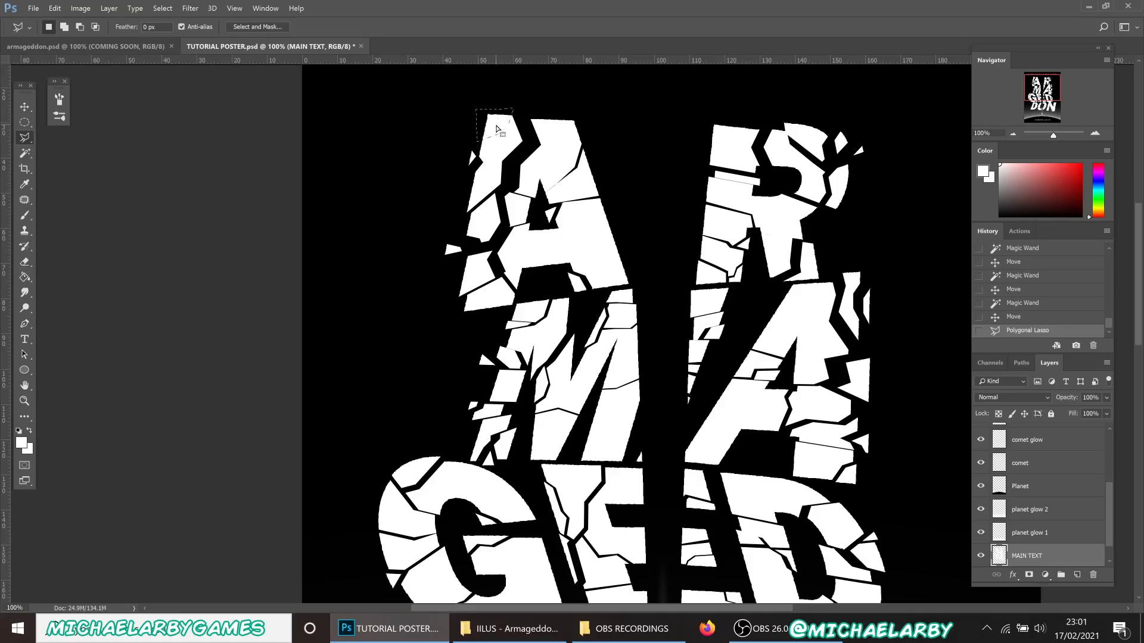
{"action": "key", "text": "v"}
{"action": "left_click_drag", "start_coordinate": [498, 128], "coordinate": [494, 120]}
Cut out the upper left corner of the first A's main piece with the Polygonal Lasso and shift it left.
{"action": "key", "text": "l"}
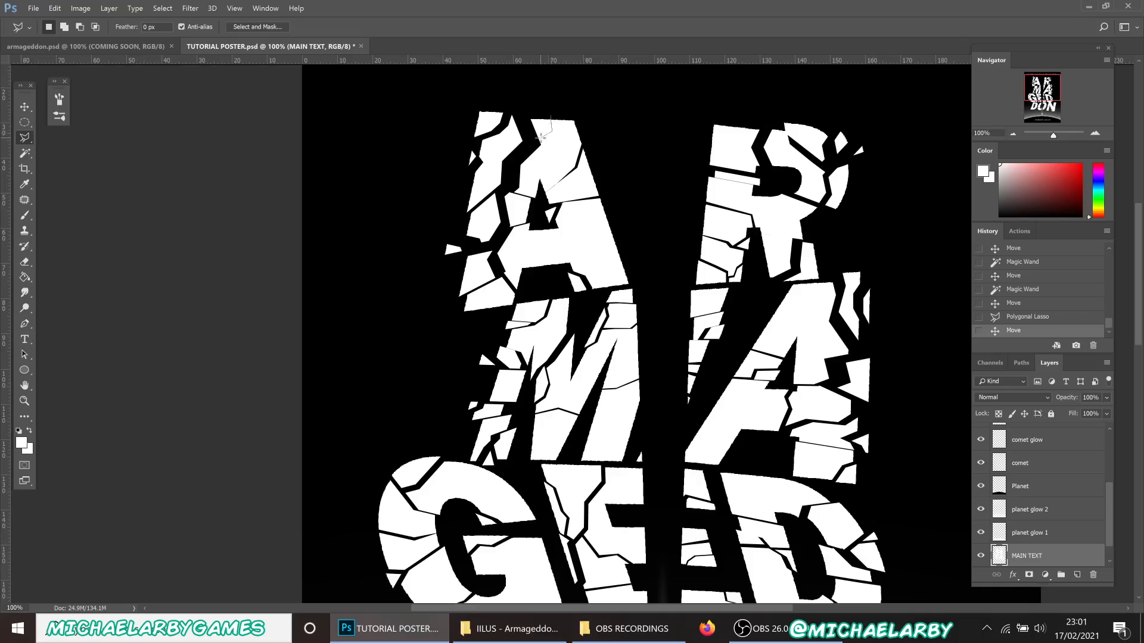
{"action": "left_click", "coordinate": [541, 137]}
{"action": "left_click", "coordinate": [531, 134]}
{"action": "double_click", "coordinate": [521, 108]}
{"action": "key", "text": "v"}
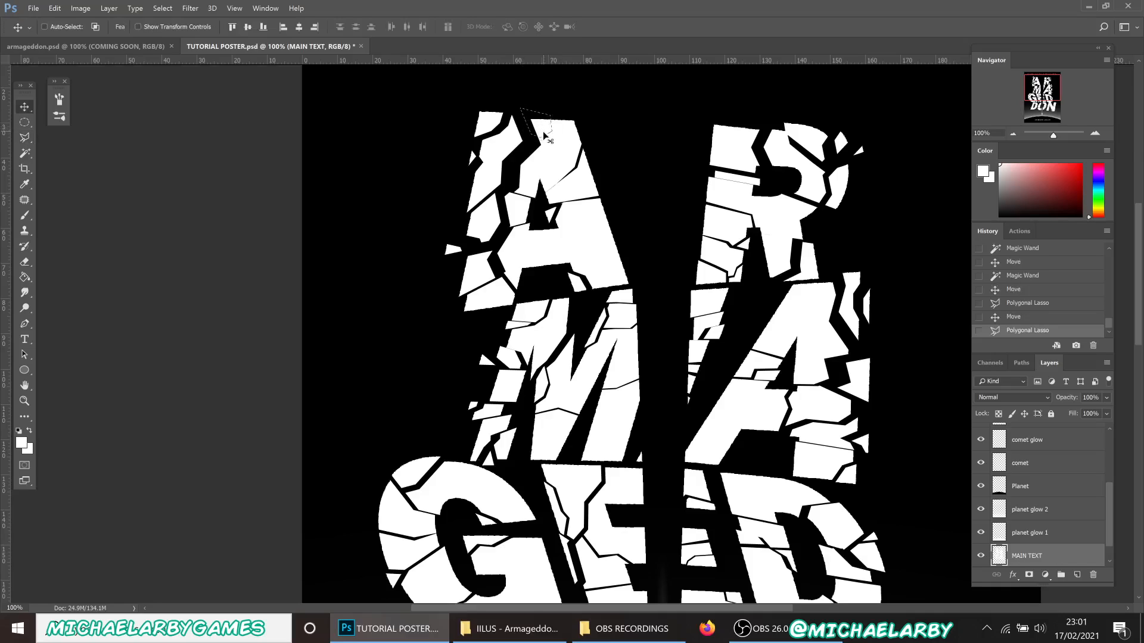
{"action": "left_click_drag", "start_coordinate": [544, 136], "coordinate": [536, 134]}
Outline a chunk beside the first A's large crack above the counter, shift it slightly left, and deselect.
{"action": "key", "text": "l"}
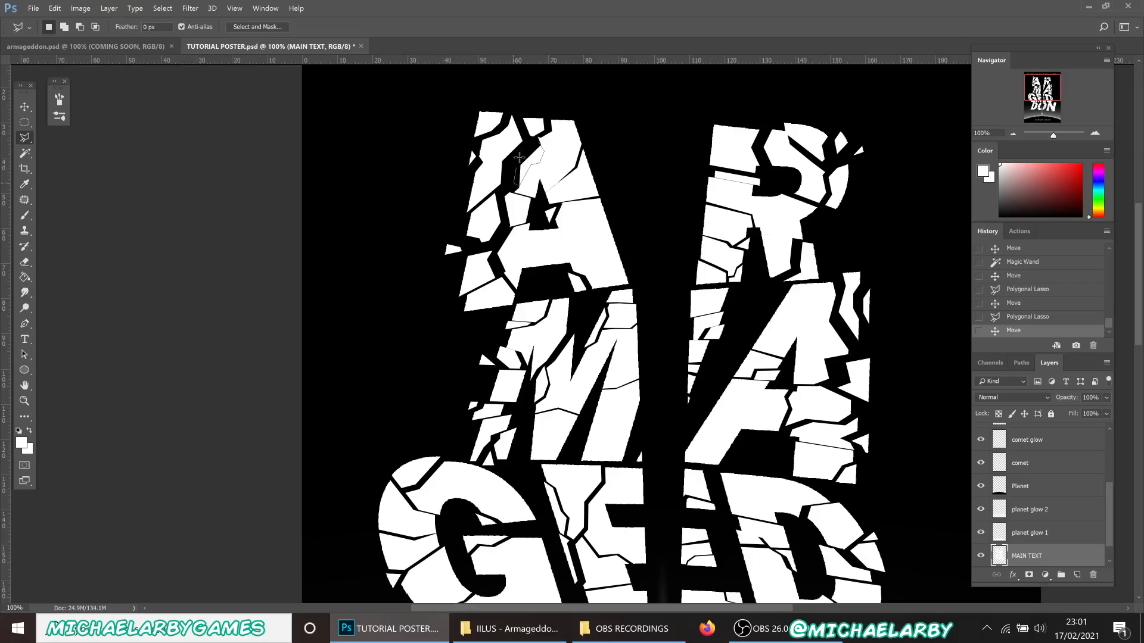
{"action": "left_click", "coordinate": [520, 157]}
{"action": "key", "text": "v"}
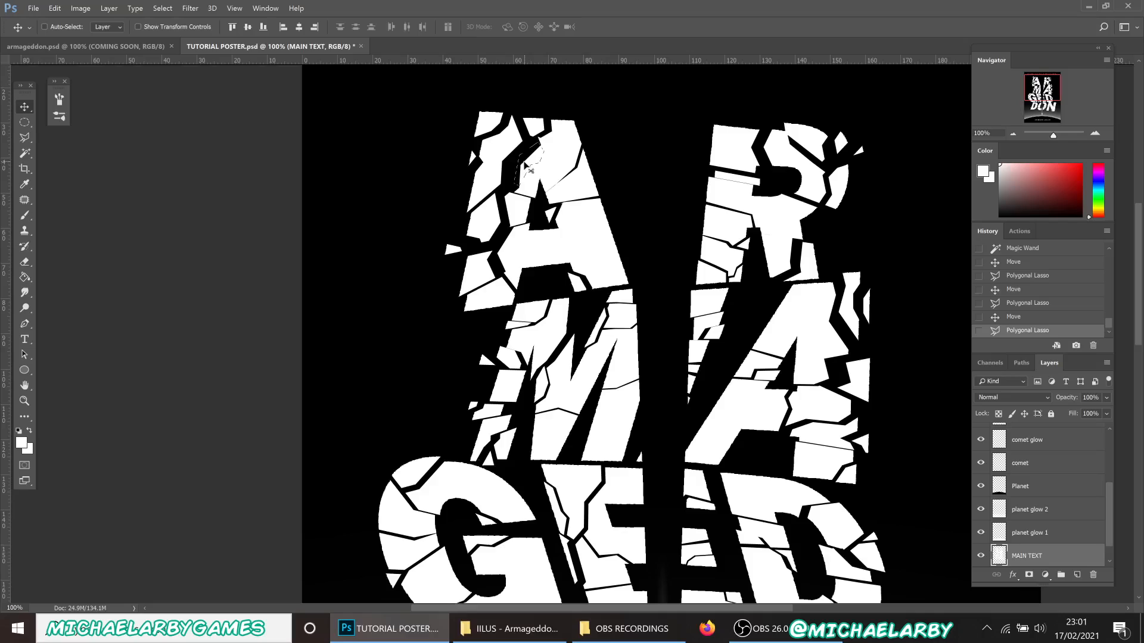
{"action": "left_click_drag", "start_coordinate": [525, 164], "coordinate": [519, 167]}
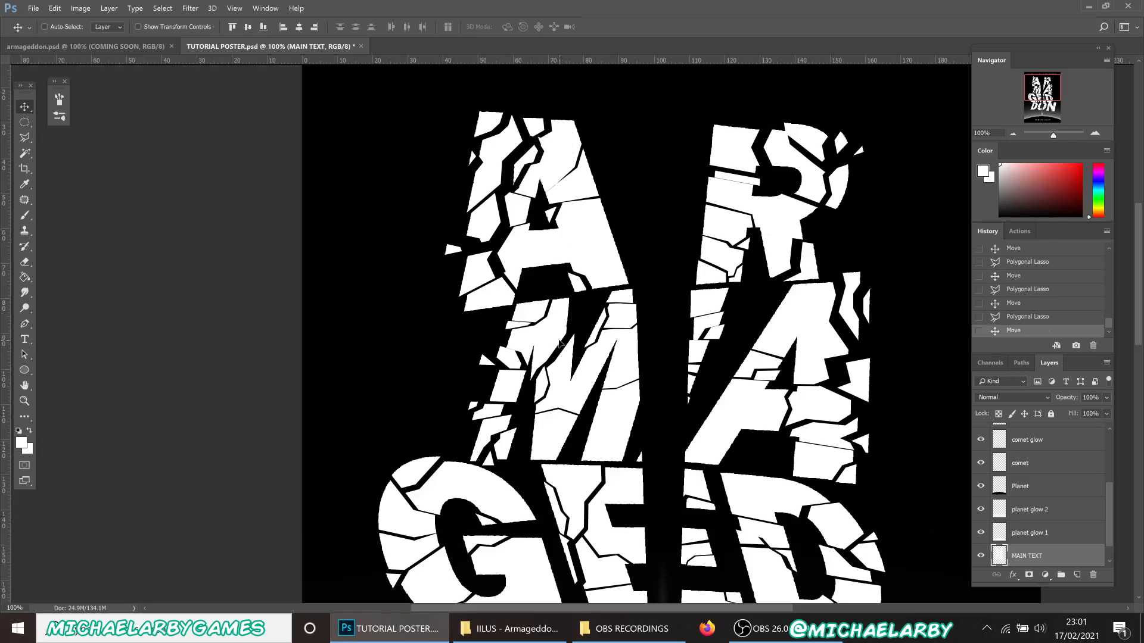
{"action": "key", "text": "ctrl"}
{"action": "key", "text": "ctrl+d"}
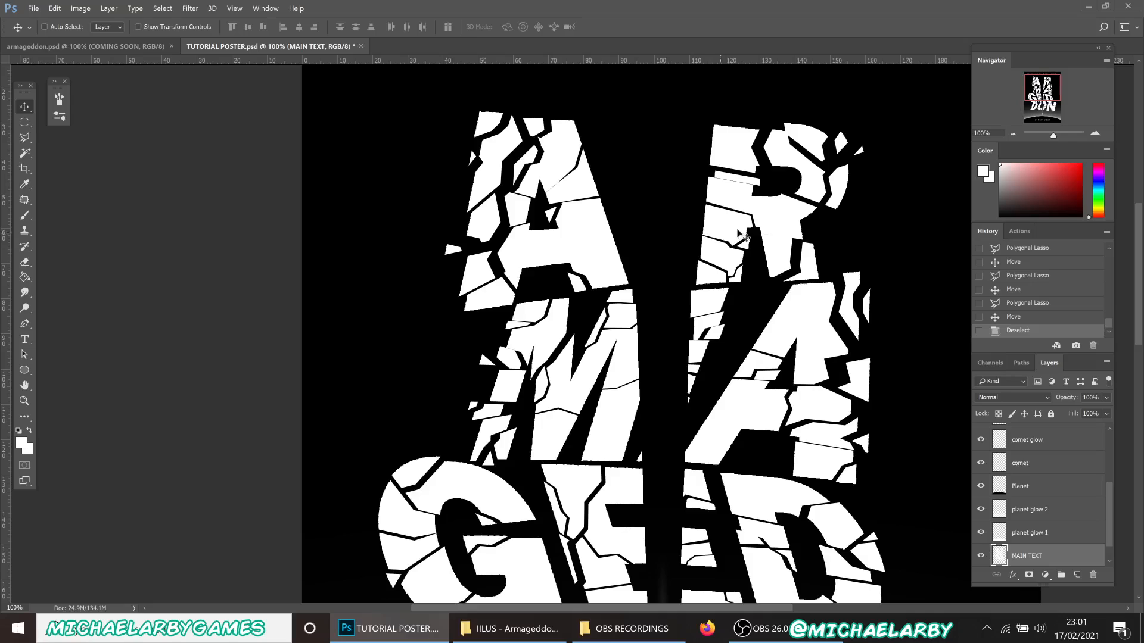
Review the cracked title on the whole poster and compare it with the reference poster armageddon.psd, returning to TUTORIAL POSTER.psd.
{"action": "left_click", "coordinate": [1015, 133]}
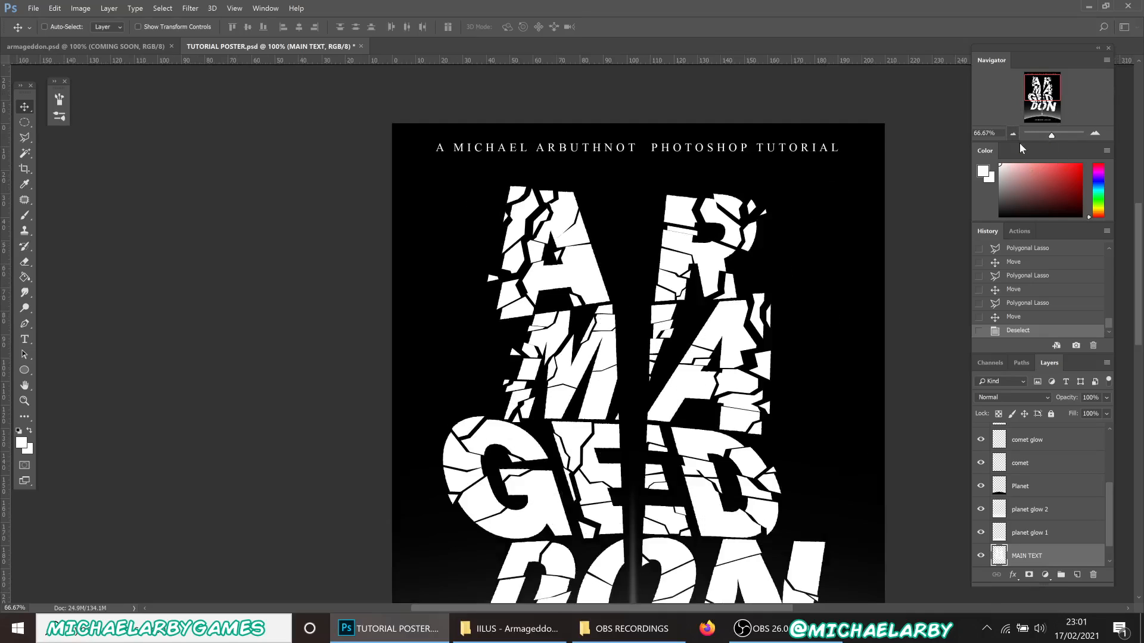
{"action": "scroll", "coordinate": [840, 249], "scroll_direction": "down", "scroll_amount": 5}
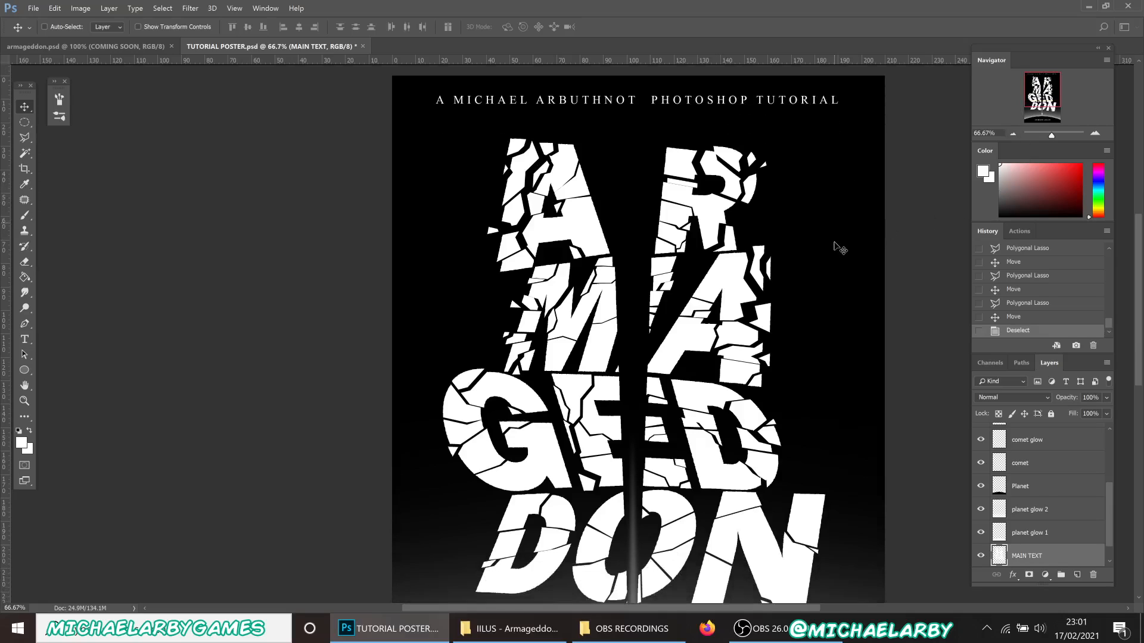
{"action": "scroll", "coordinate": [840, 249], "scroll_direction": "down", "scroll_amount": 3}
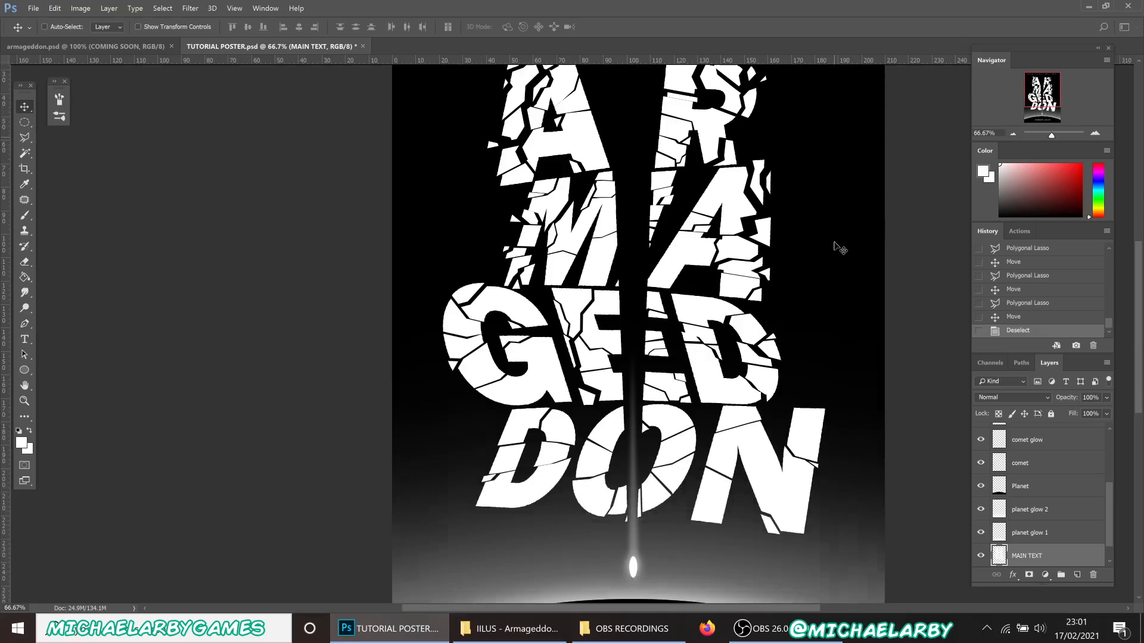
{"action": "scroll", "coordinate": [840, 248], "scroll_direction": "up", "scroll_amount": 3}
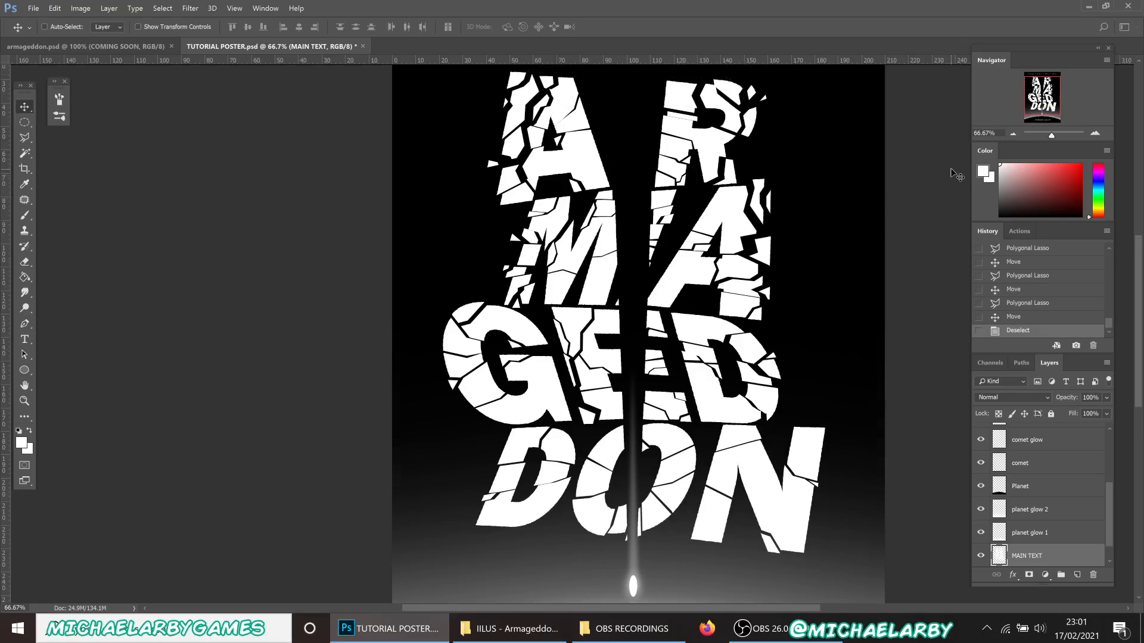
{"action": "left_click", "coordinate": [1012, 135]}
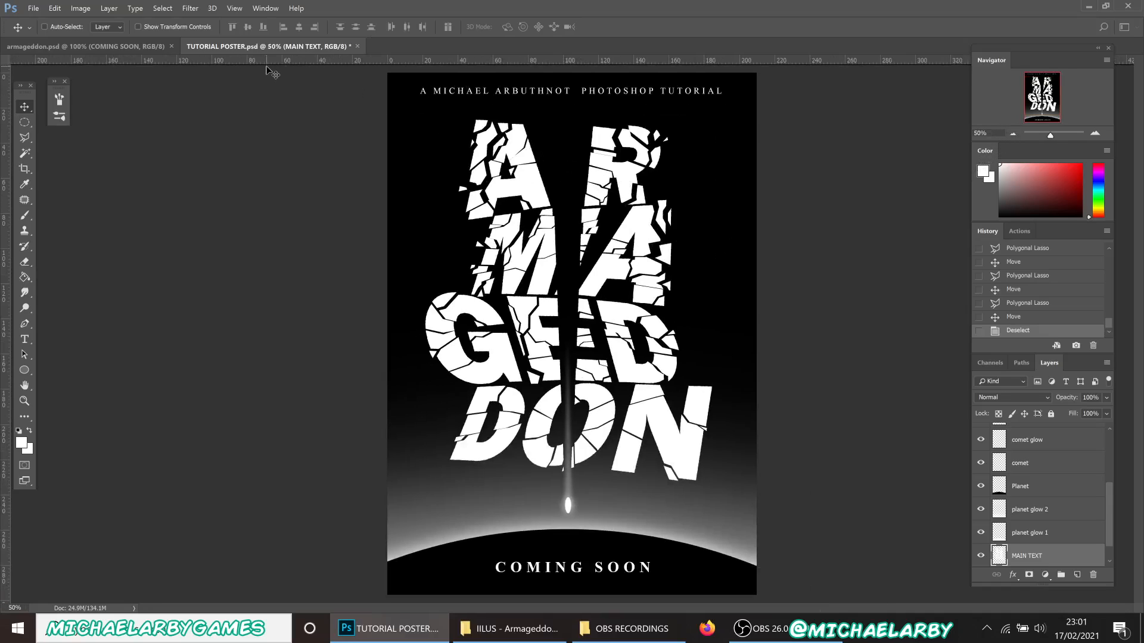
{"action": "left_click", "coordinate": [92, 45]}
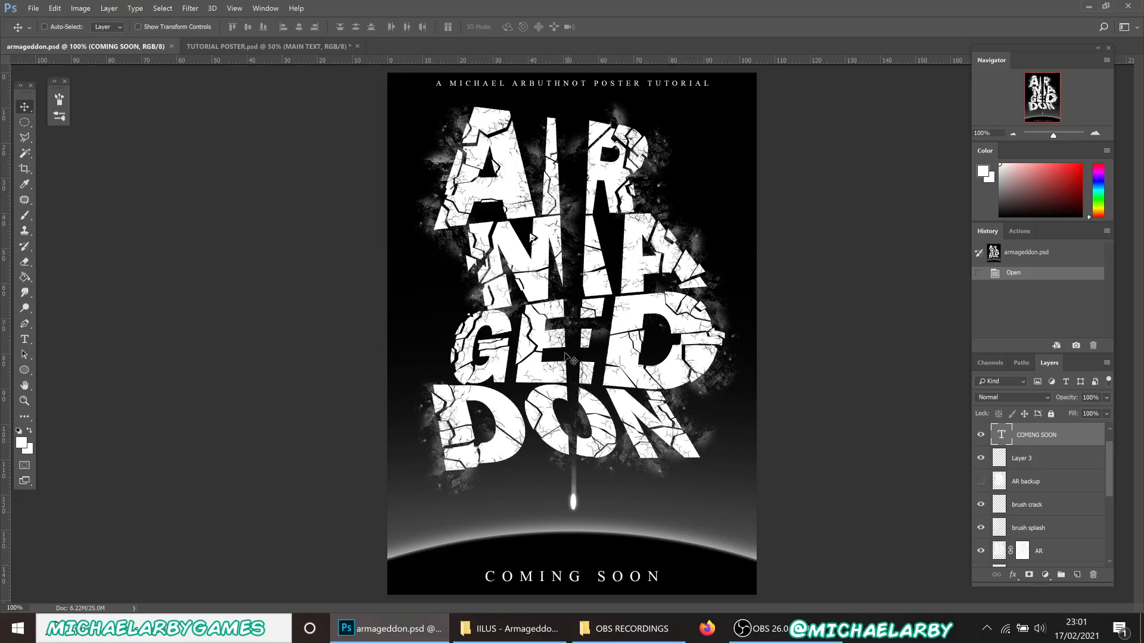
{"action": "left_click", "coordinate": [239, 48]}
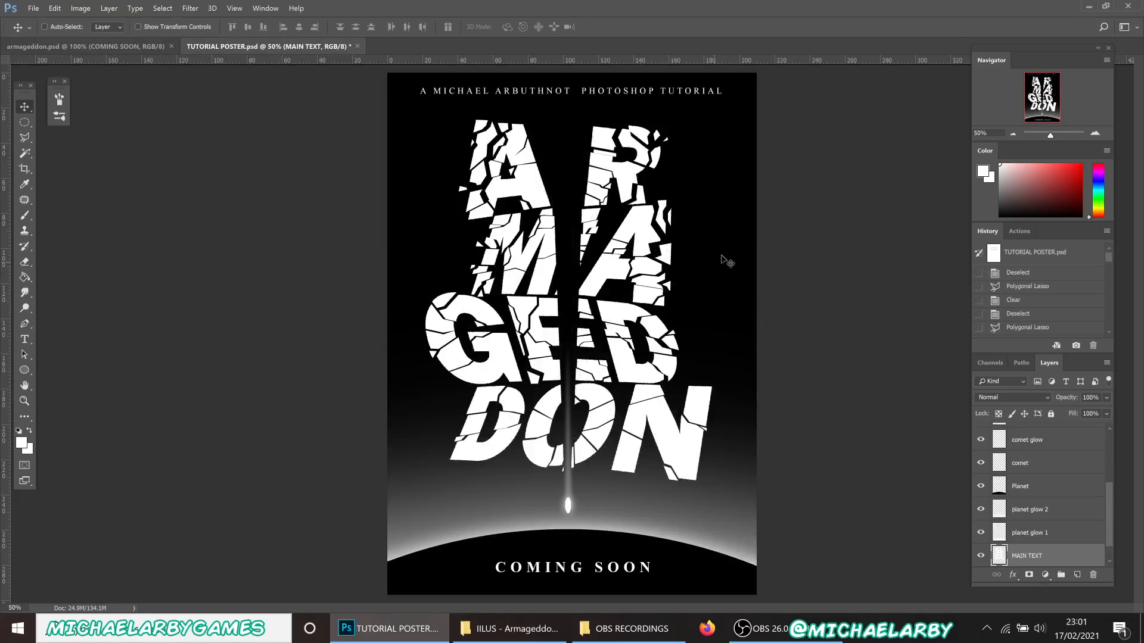
Add a new layer directly above MAIN TEXT and name it DUST CLOUDS.
{"action": "scroll", "coordinate": [1072, 482], "scroll_direction": "down", "scroll_amount": 1}
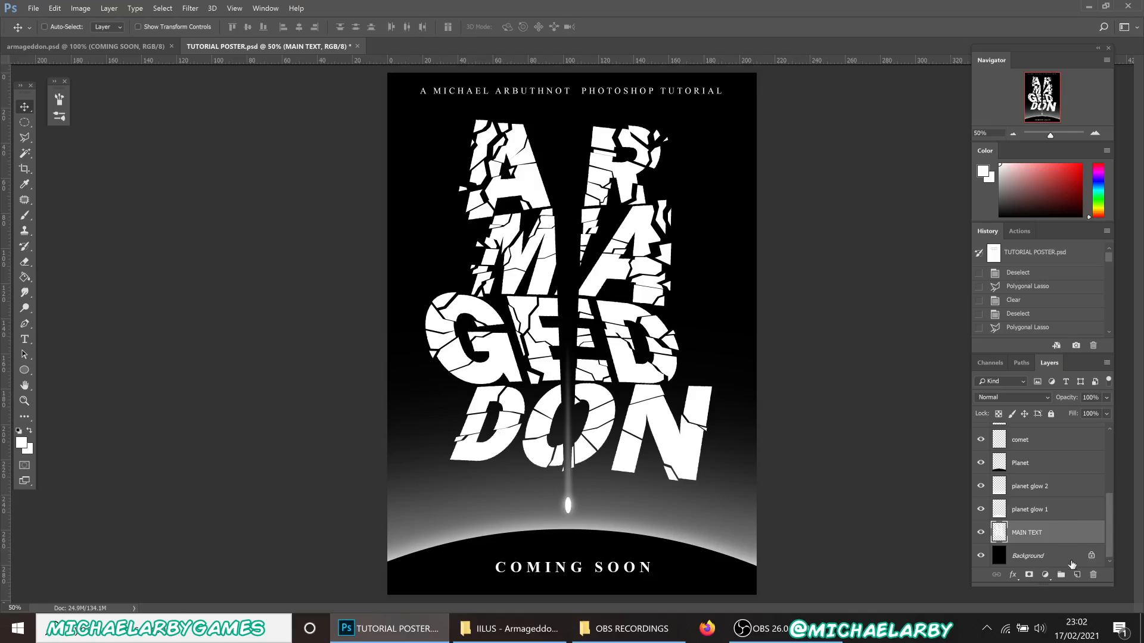
{"action": "left_click", "coordinate": [1076, 575]}
{"action": "double_click", "coordinate": [1021, 532]}
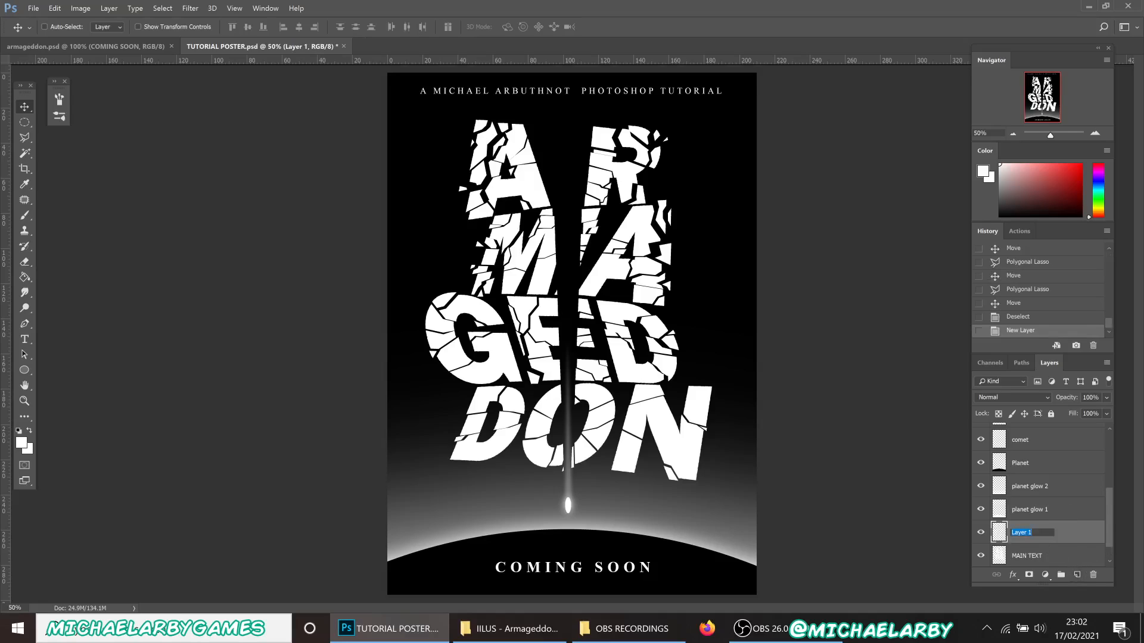
{"action": "type", "text": "DUST CLOOUDS"}
{"action": "key", "text": "Return"}
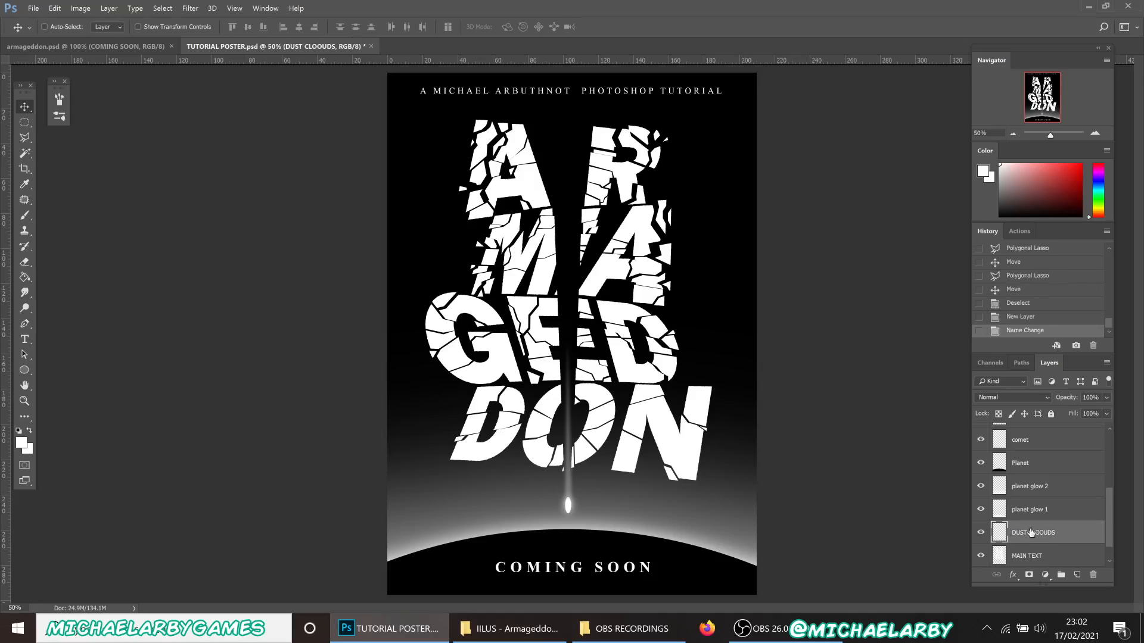
{"action": "double_click", "coordinate": [1037, 534]}
{"action": "type", "text": "DUST CLOUDS"}
{"action": "key", "text": "Return"}
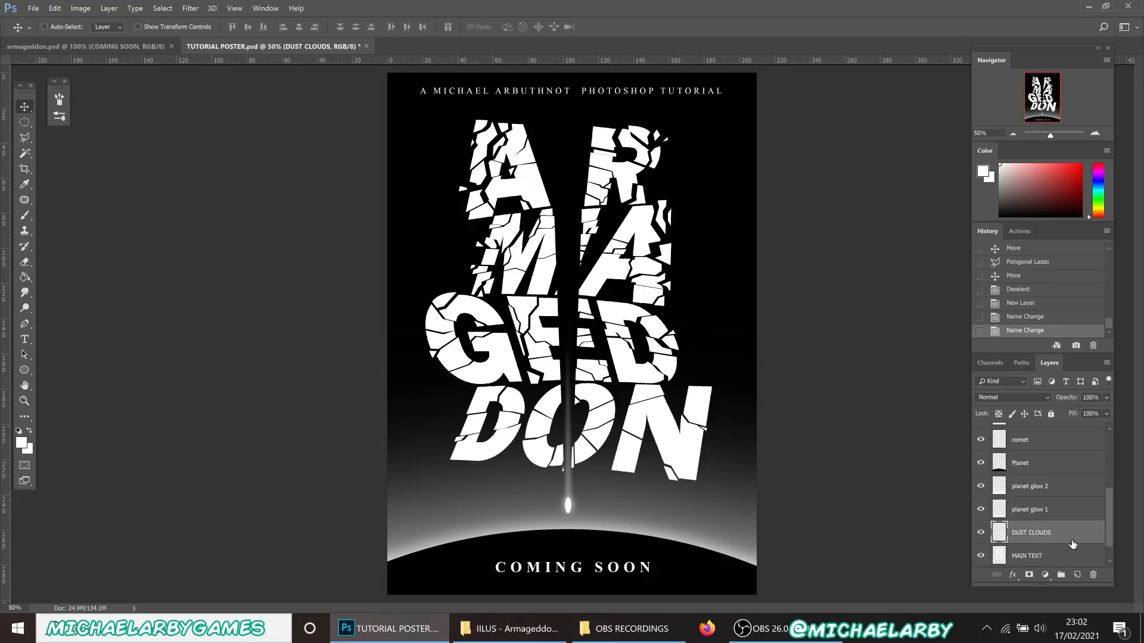
Activate the Brush tool and choose a hard round tip from the brush presets.
{"action": "left_click", "coordinate": [24, 215]}
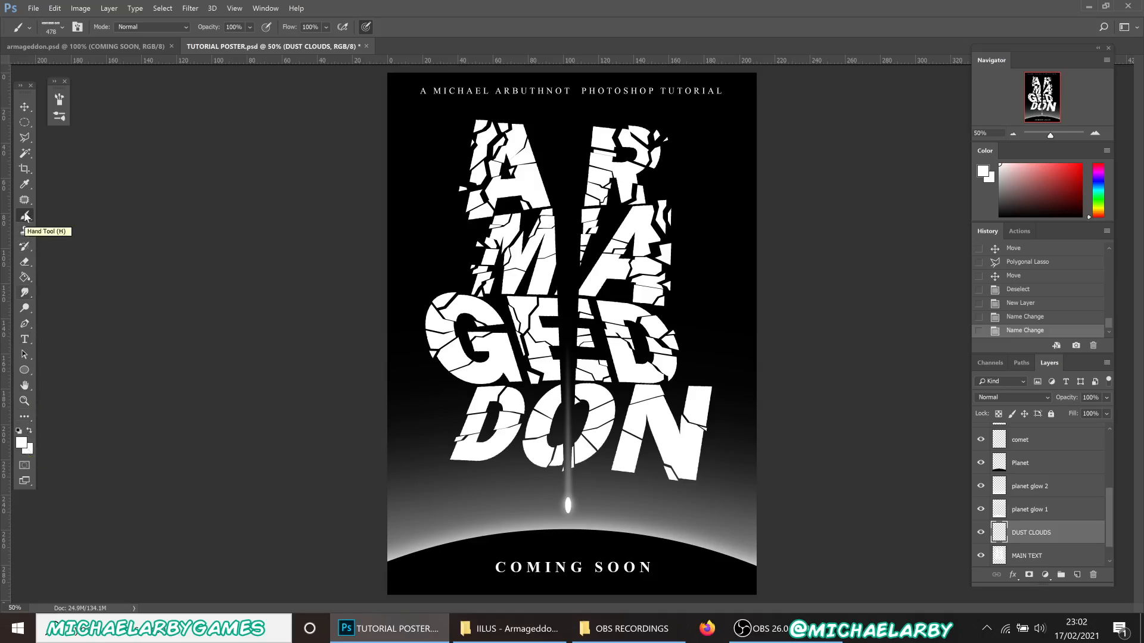
{"action": "left_click", "coordinate": [64, 28]}
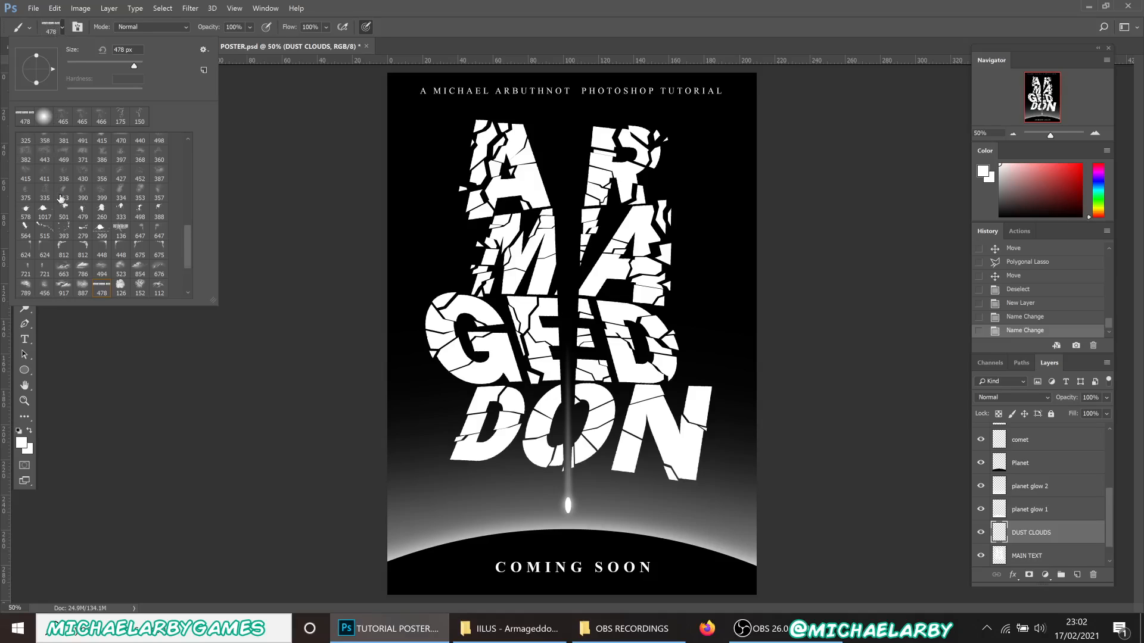
{"action": "scroll", "coordinate": [179, 226], "scroll_direction": "up", "scroll_amount": 4}
{"action": "scroll", "coordinate": [176, 153], "scroll_direction": "up", "scroll_amount": 5}
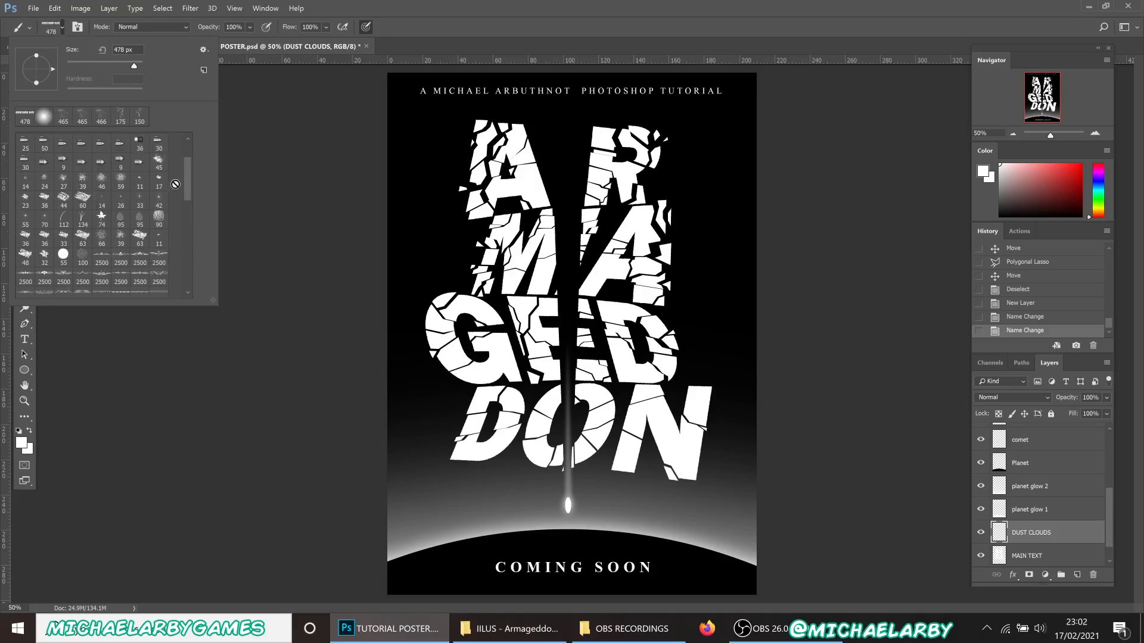
{"action": "left_click", "coordinate": [45, 142]}
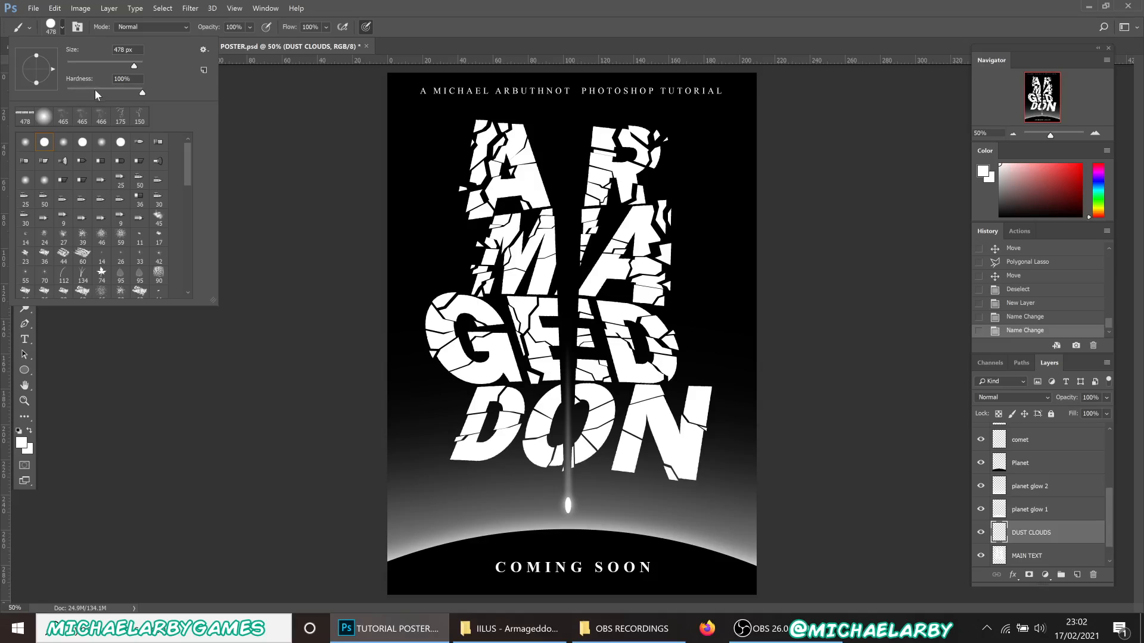
Load the brush set Cloud_Brushes_by_Blazter_JavierZhX from the PHOTOSHOP BRUSHES folder.
{"action": "left_click", "coordinate": [203, 51]}
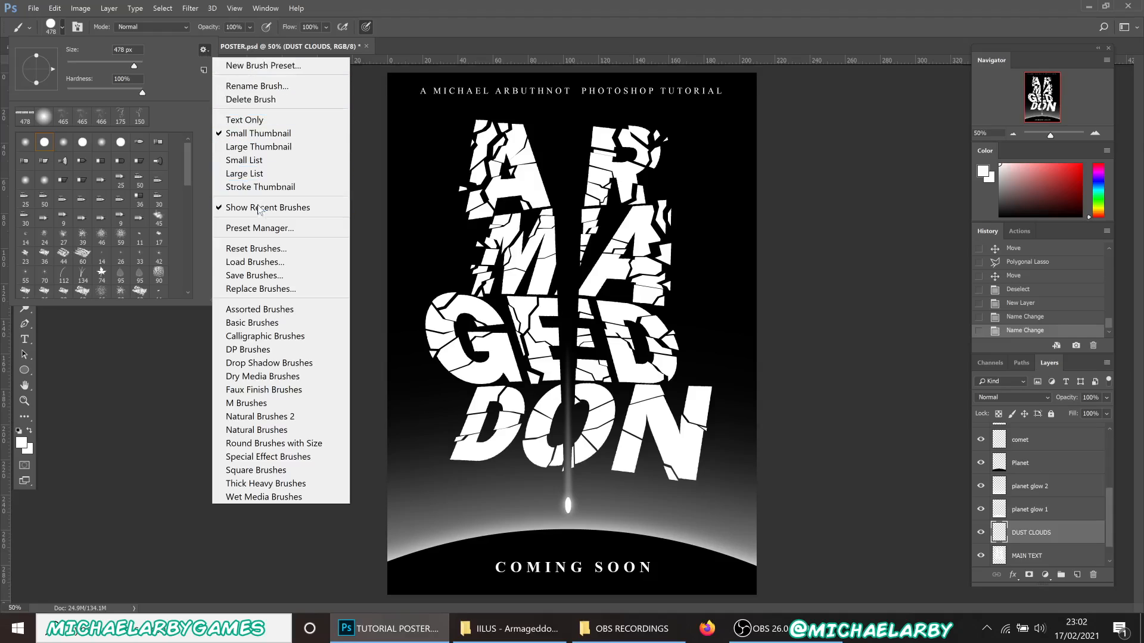
{"action": "left_click", "coordinate": [257, 263]}
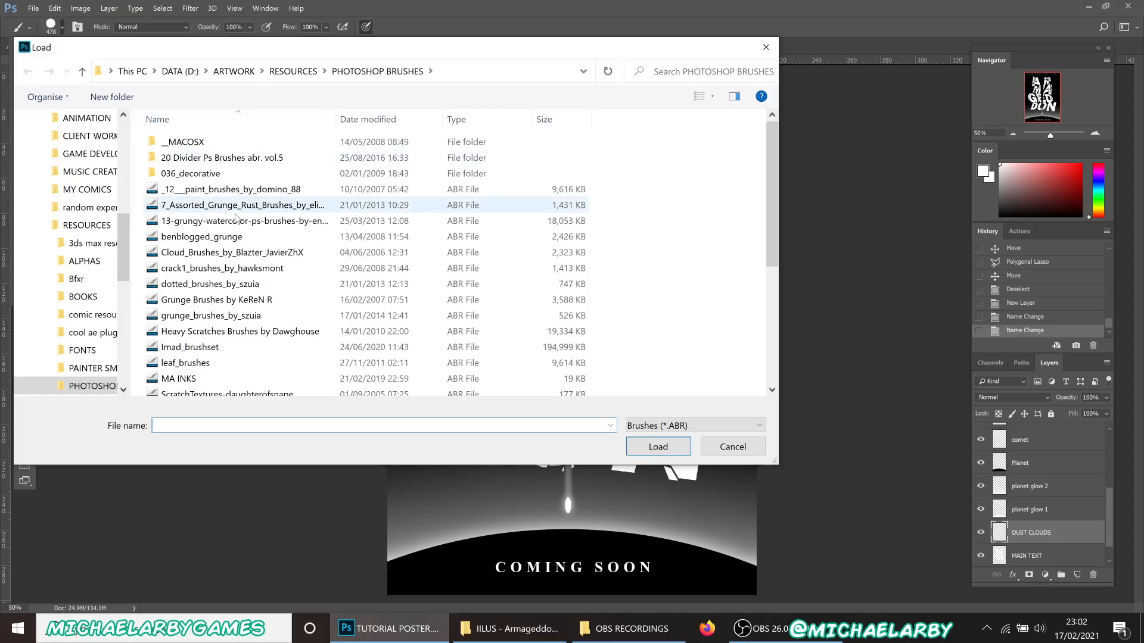
{"action": "scroll", "coordinate": [208, 286], "scroll_direction": "down", "scroll_amount": 5}
{"action": "scroll", "coordinate": [208, 301], "scroll_direction": "up", "scroll_amount": 5}
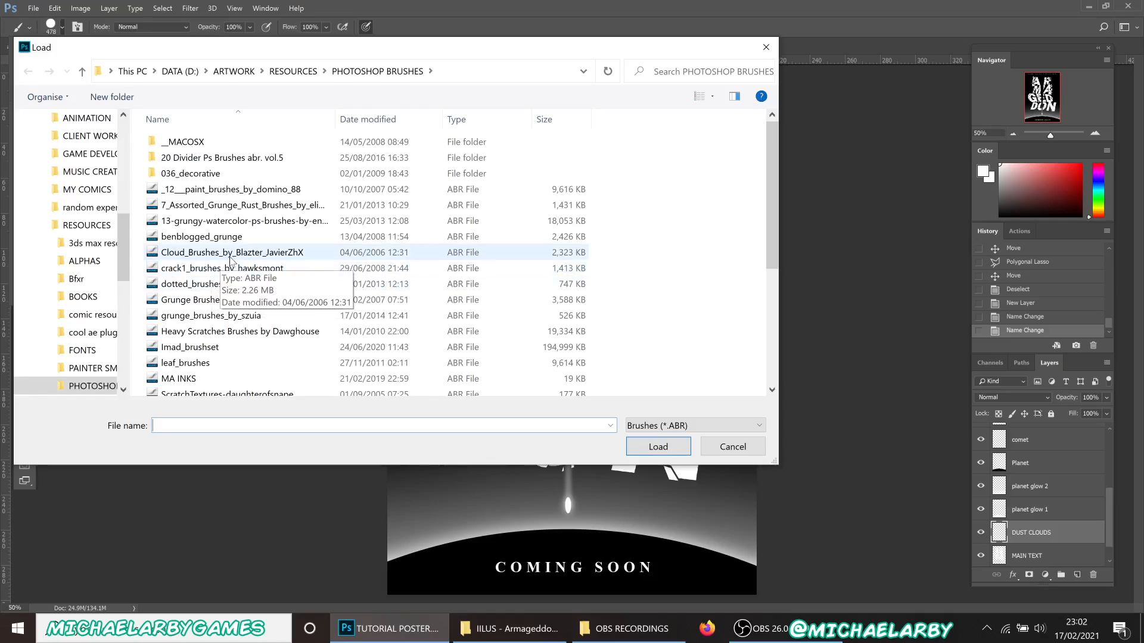
{"action": "left_click", "coordinate": [246, 257]}
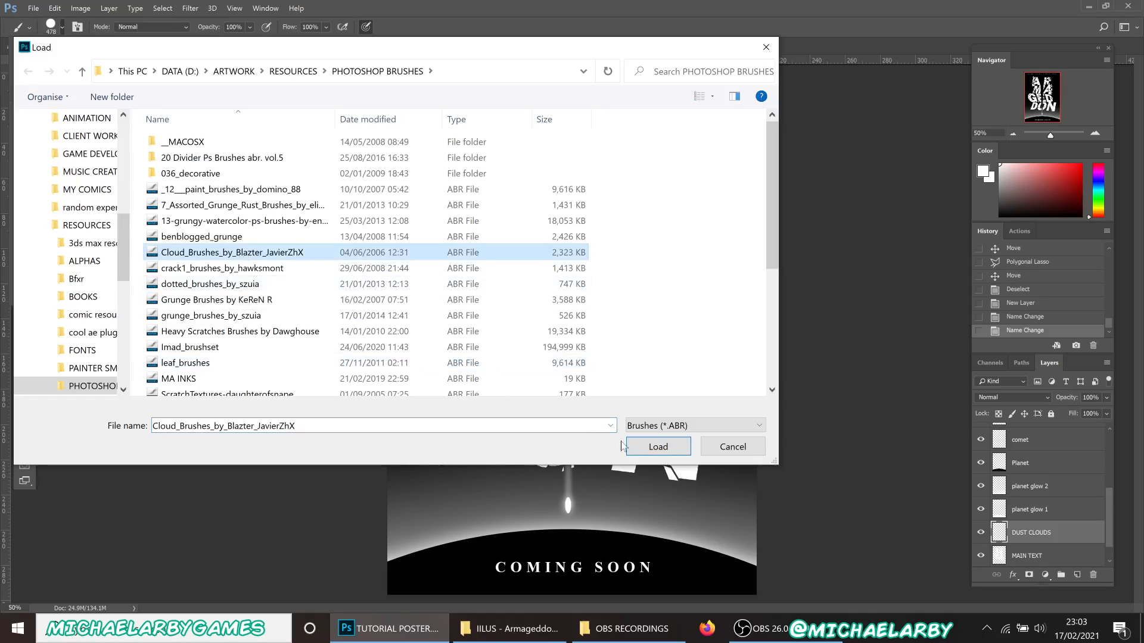
{"action": "left_click", "coordinate": [658, 446]}
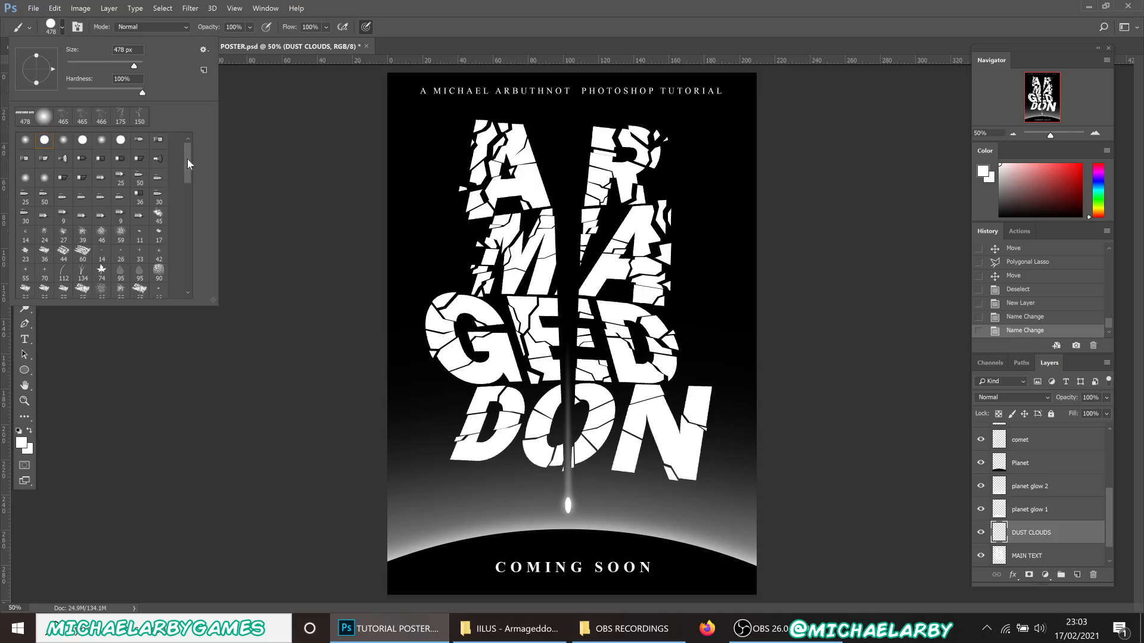
Pick the 676 px cloud brush from the loaded set and stamp a small dust puff beside the first A's upper left edge.
{"action": "left_click_drag", "start_coordinate": [187, 158], "coordinate": [188, 277]}
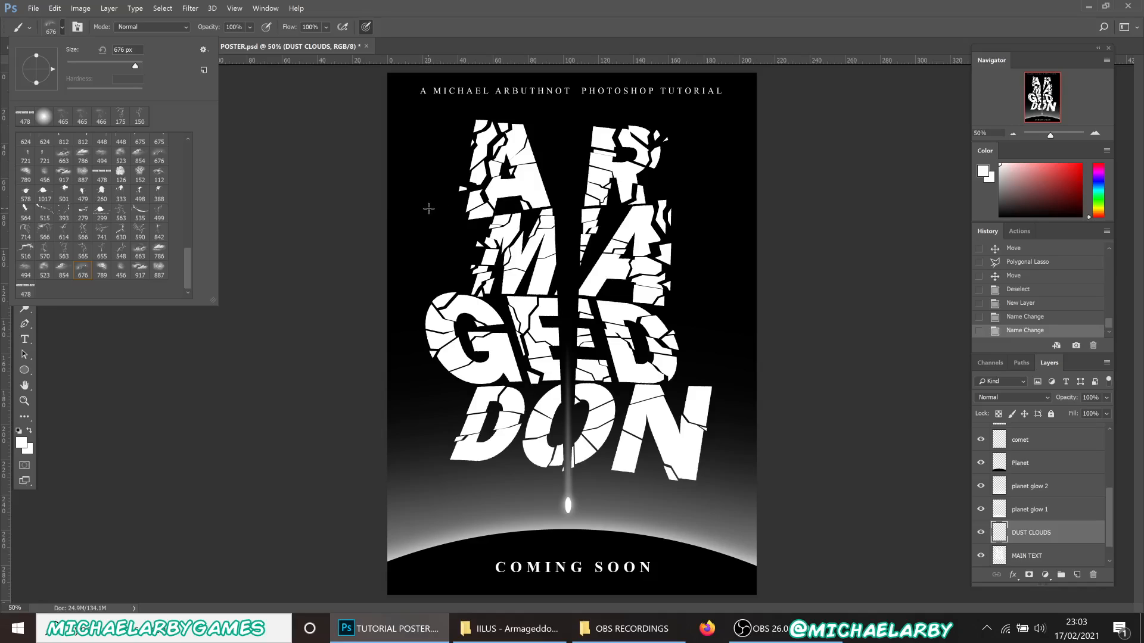
{"action": "left_click", "coordinate": [428, 213]}
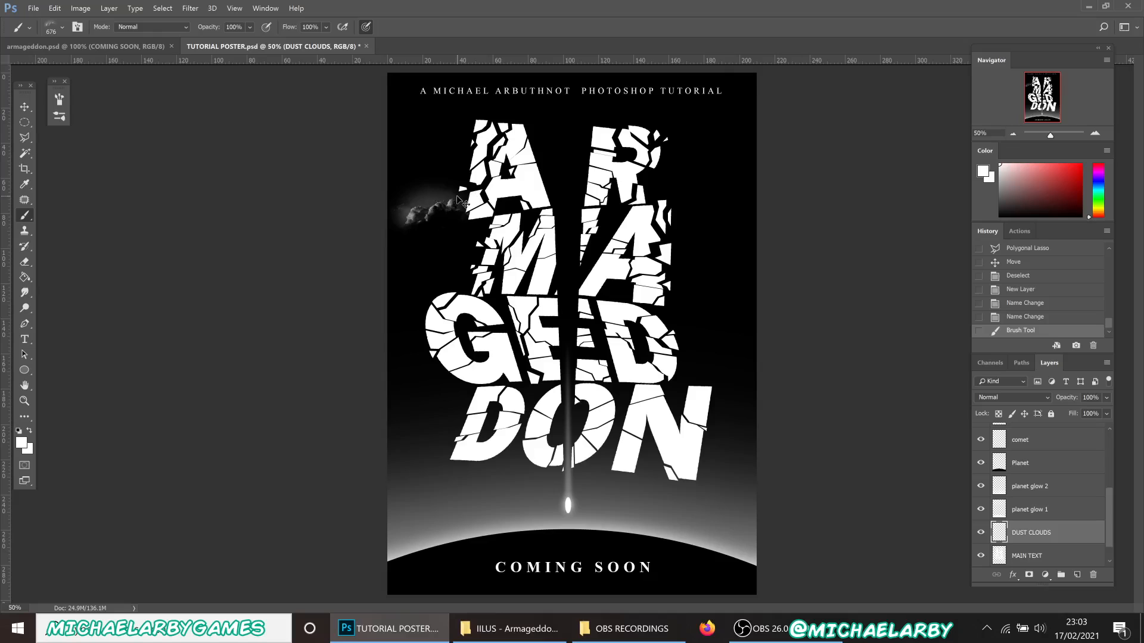
{"action": "key", "text": "ctrl+z"}
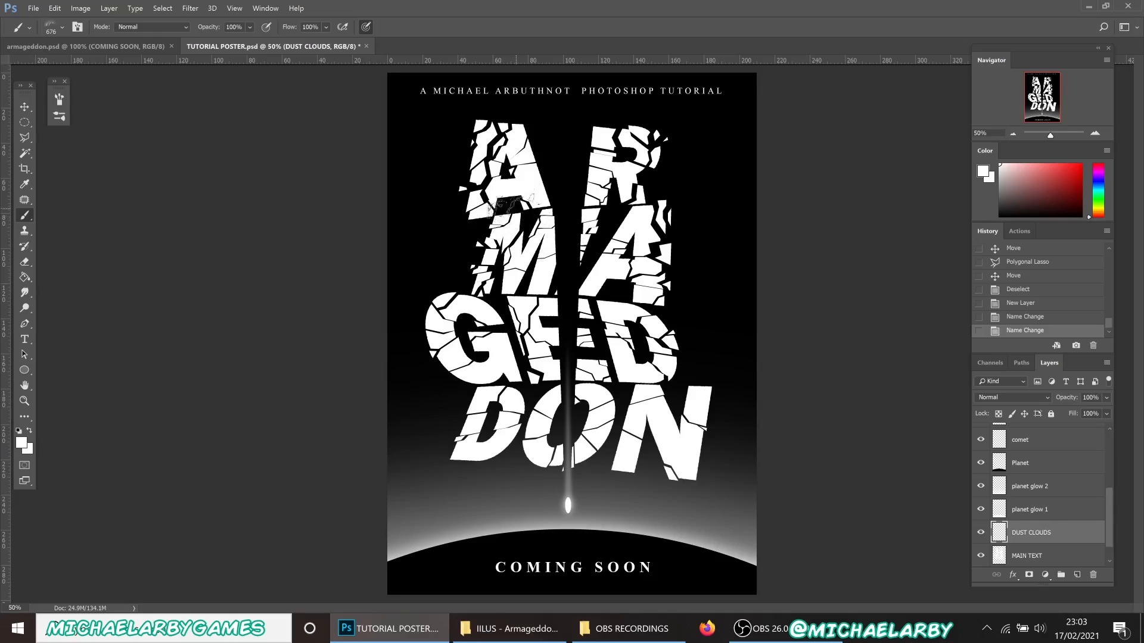
{"action": "left_click", "coordinate": [463, 158]}
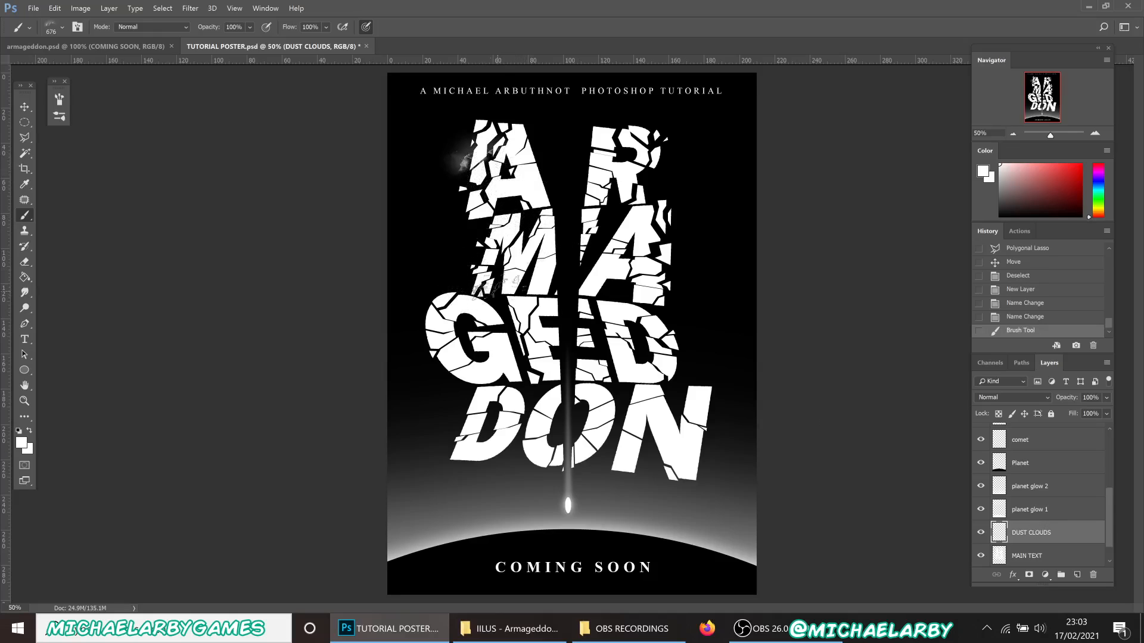
Switch to the 523 px cloud brush and try a large puff over the first A's top left corner.
{"action": "left_click", "coordinate": [1096, 132]}
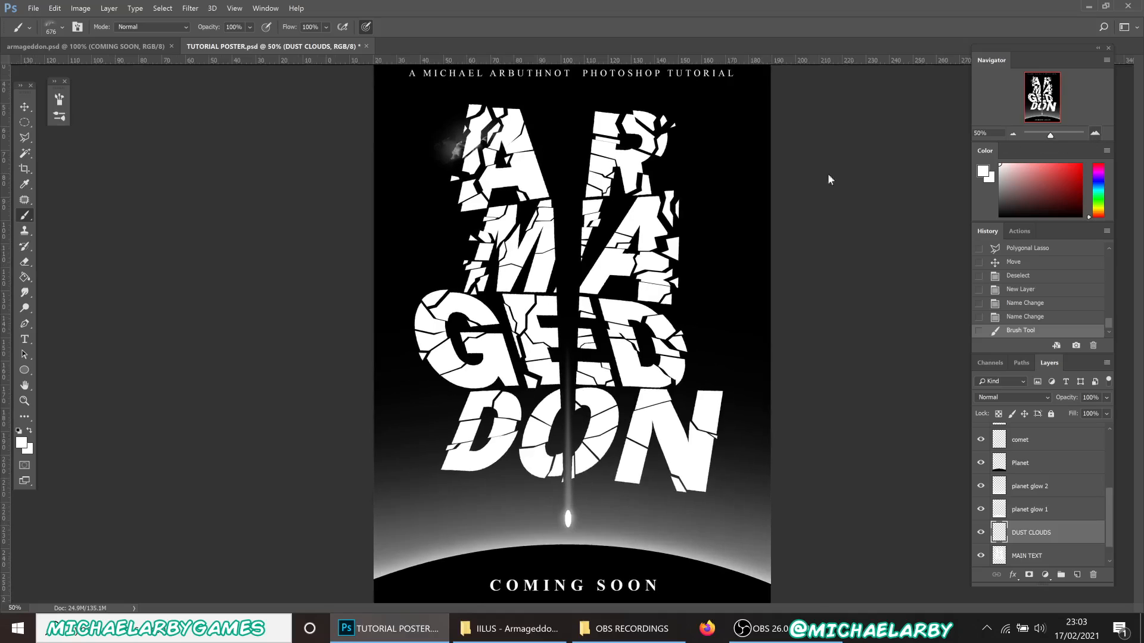
{"action": "left_click_drag", "start_coordinate": [589, 222], "coordinate": [589, 308]}
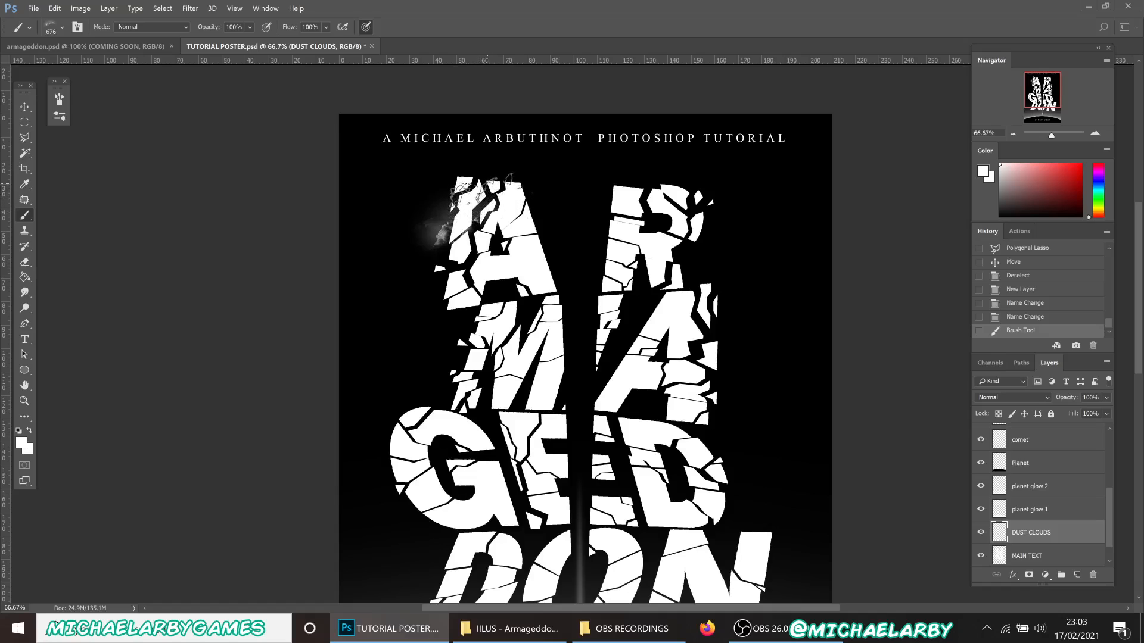
{"action": "left_click", "coordinate": [58, 28]}
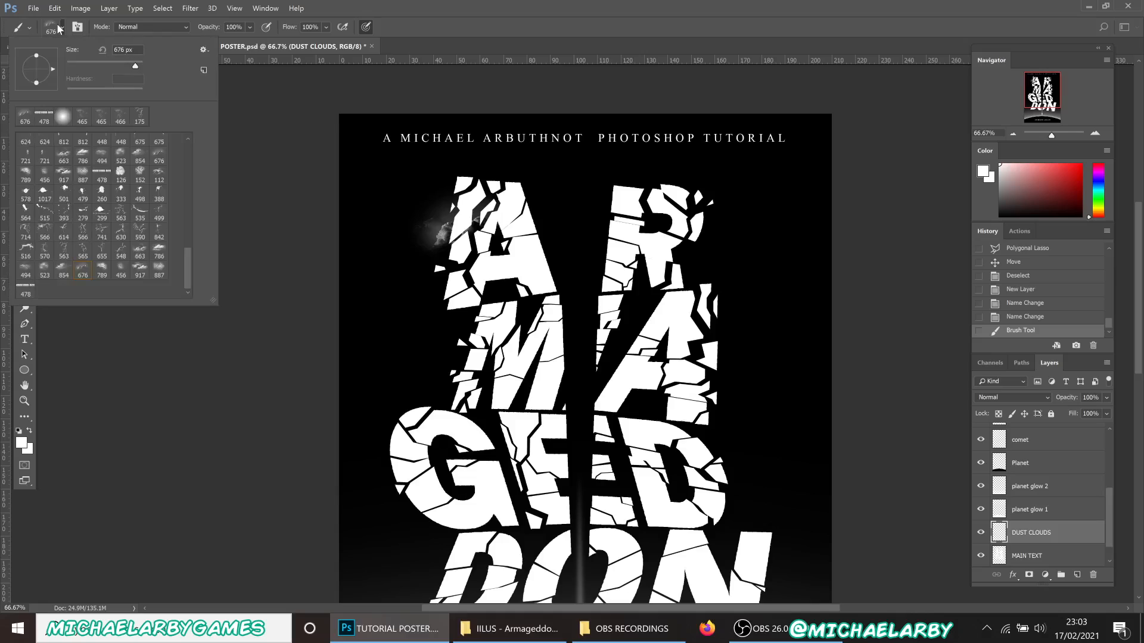
{"action": "left_click", "coordinate": [48, 271]}
{"action": "left_click", "coordinate": [474, 176]}
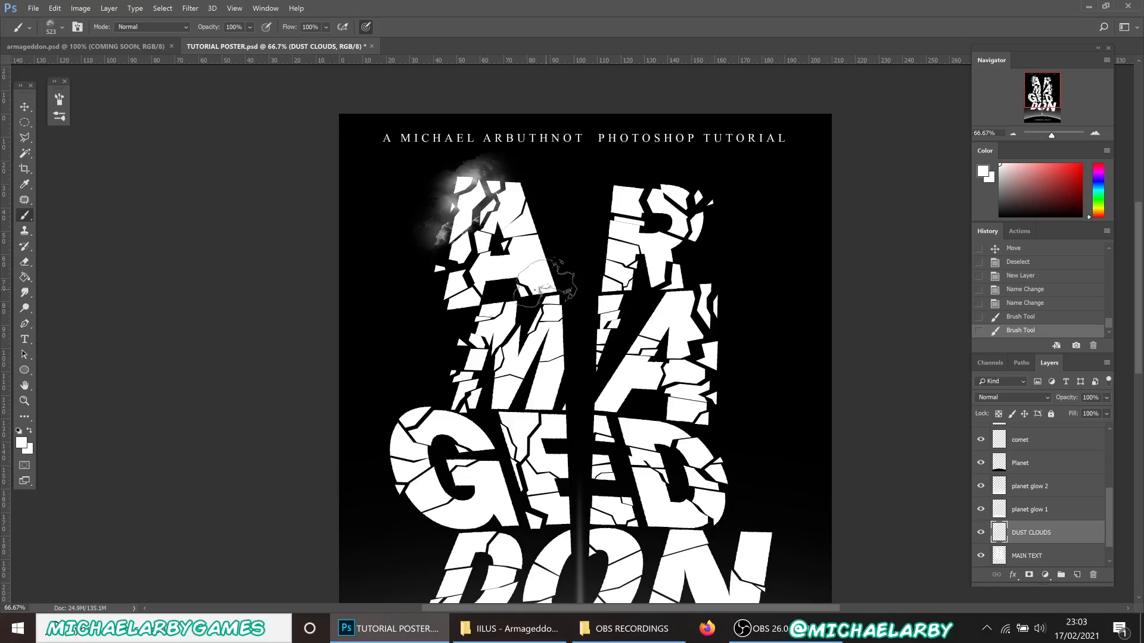
{"action": "key", "text": "ctrl+z"}
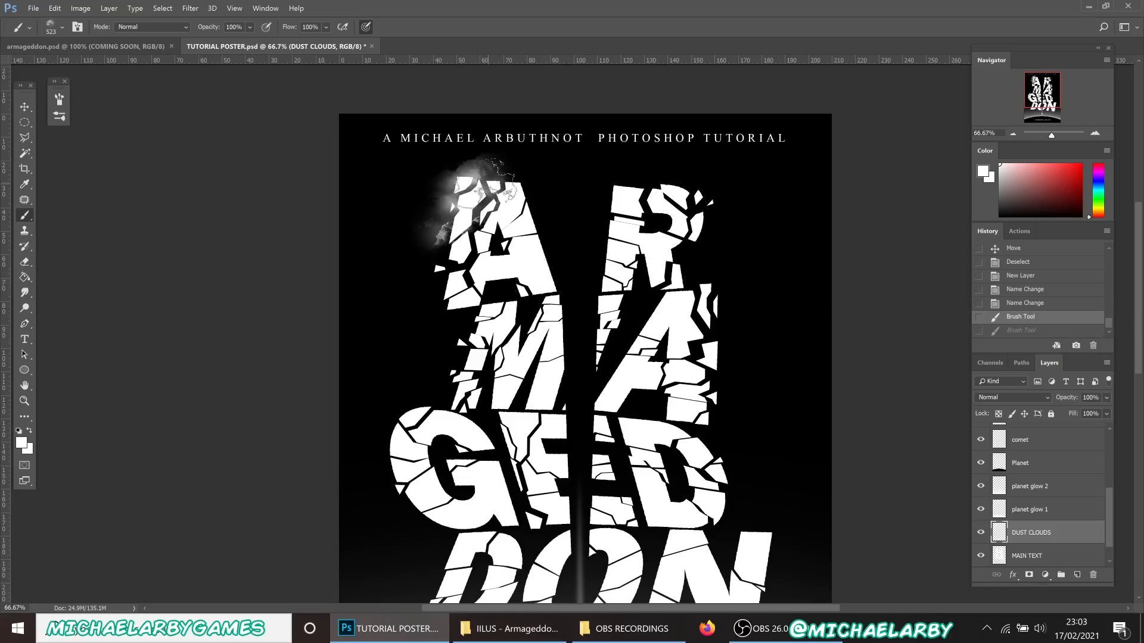
Reduce the cloud brush to 300 px and stamp puffs at the first A's upper left edge and lower left corner.
{"action": "key", "text": "bracketleft"}
{"action": "key", "text": "bracketleft"}
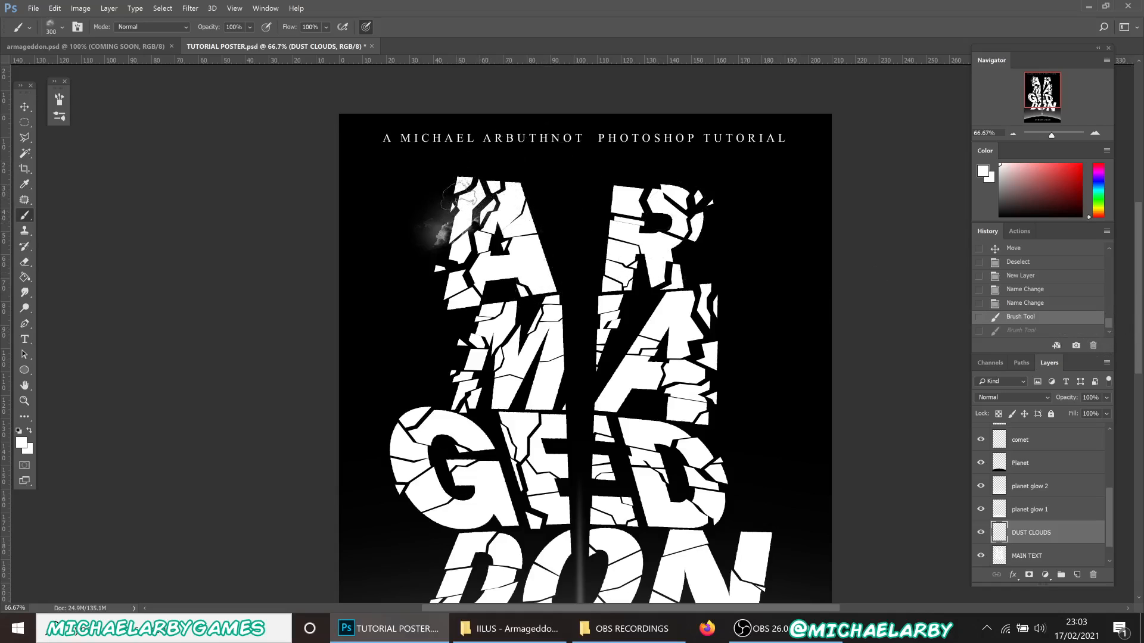
{"action": "left_click", "coordinate": [460, 197]}
{"action": "key", "text": "bracketleft"}
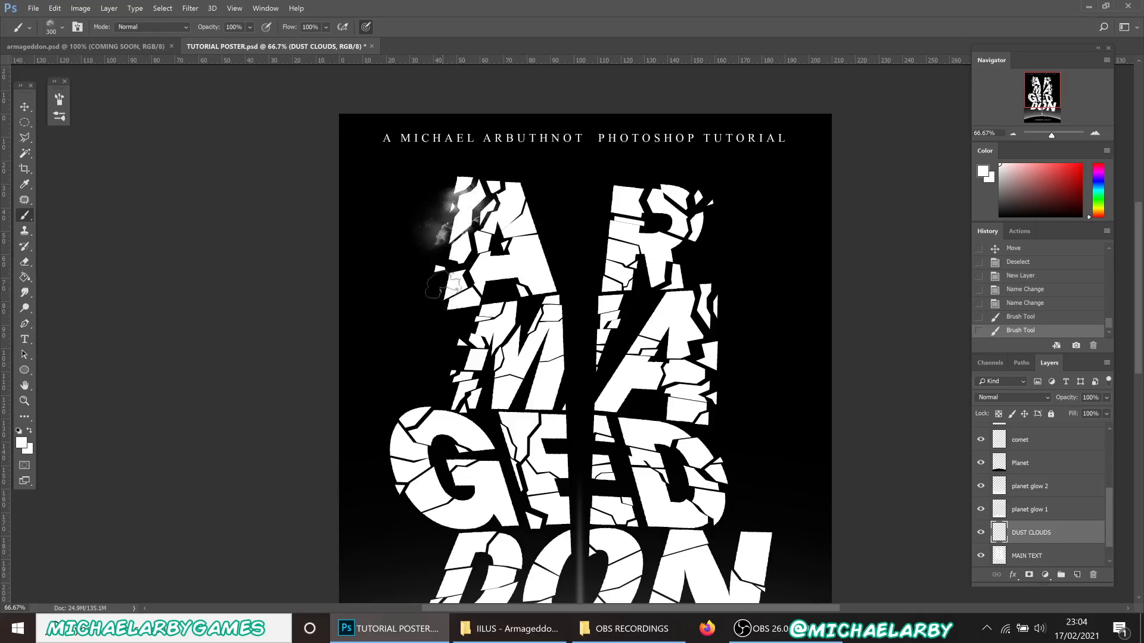
{"action": "left_click", "coordinate": [442, 307]}
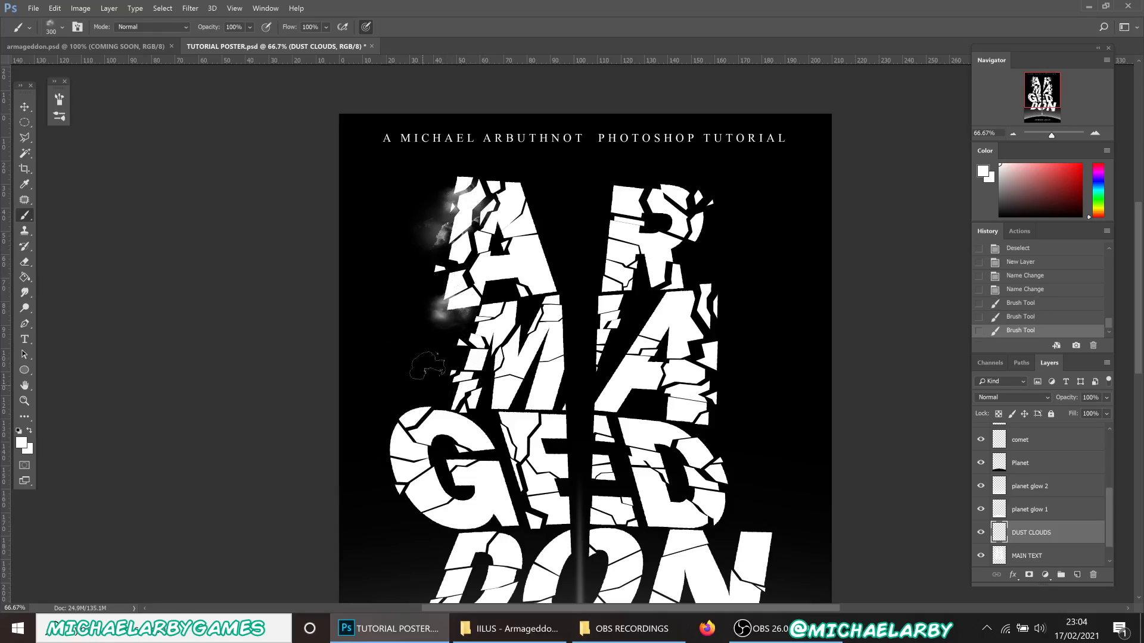
Stamp a column of test puffs in the empty area left of the letters, and revert them through the history.
{"action": "left_click", "coordinate": [383, 200]}
{"action": "left_click", "coordinate": [383, 235]}
{"action": "left_click", "coordinate": [382, 259]}
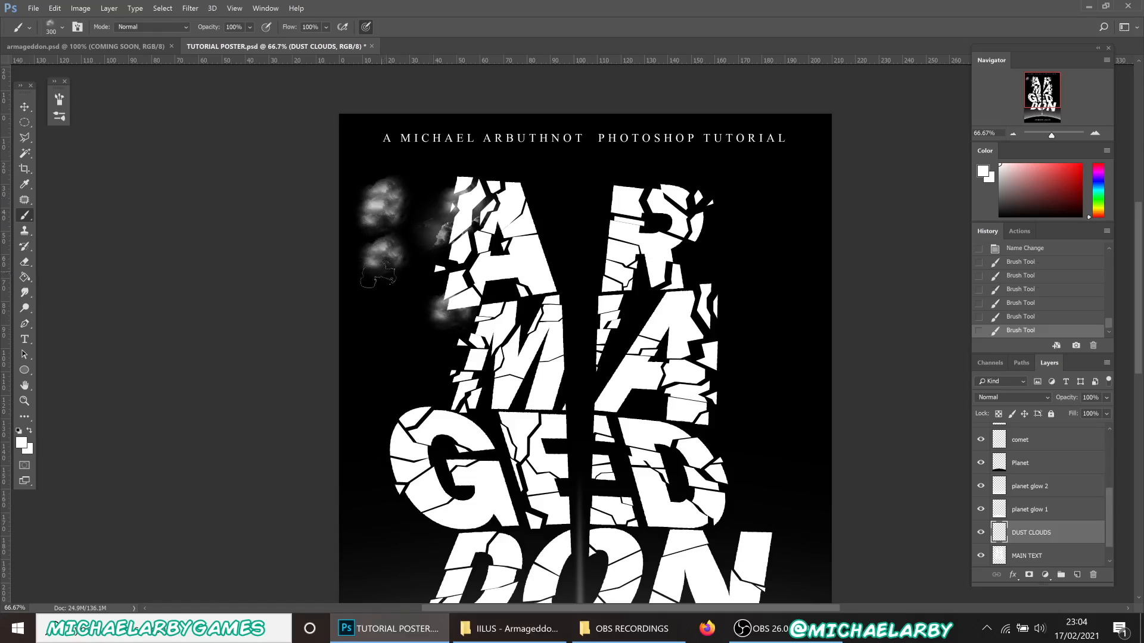
{"action": "left_click", "coordinate": [381, 283]}
{"action": "left_click", "coordinate": [374, 327]}
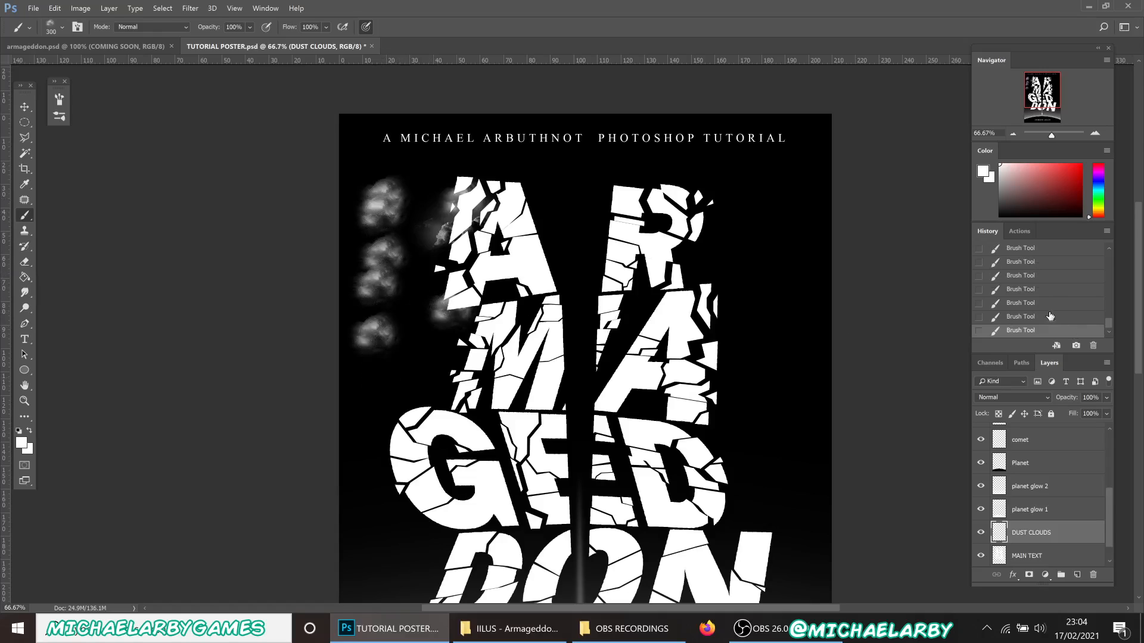
{"action": "left_click", "coordinate": [1040, 289]}
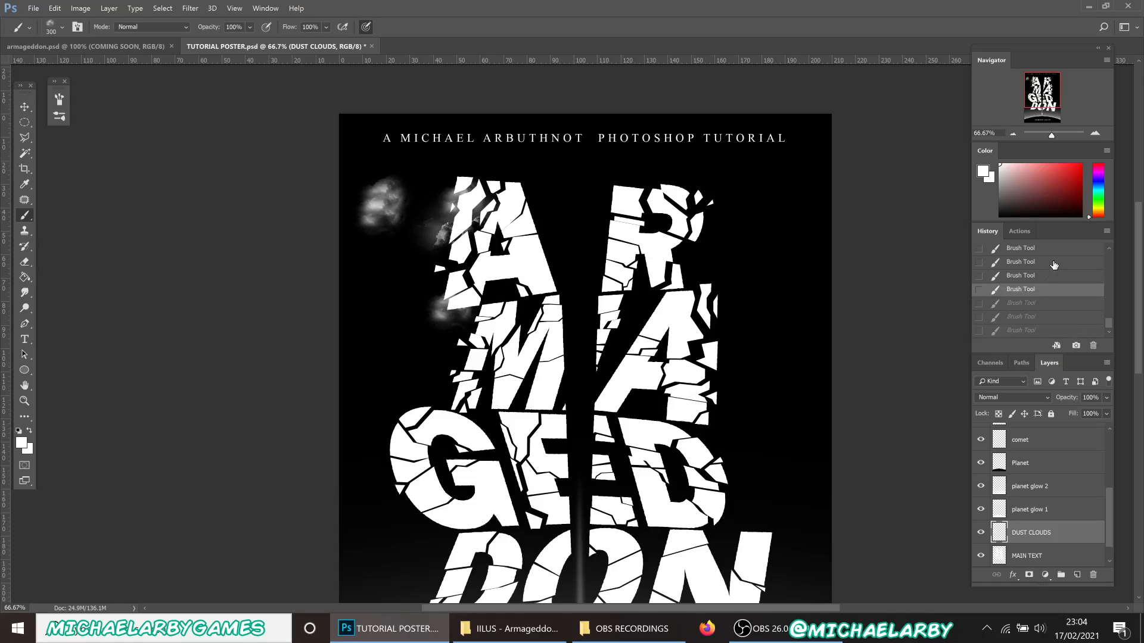
{"action": "left_click", "coordinate": [1053, 262]}
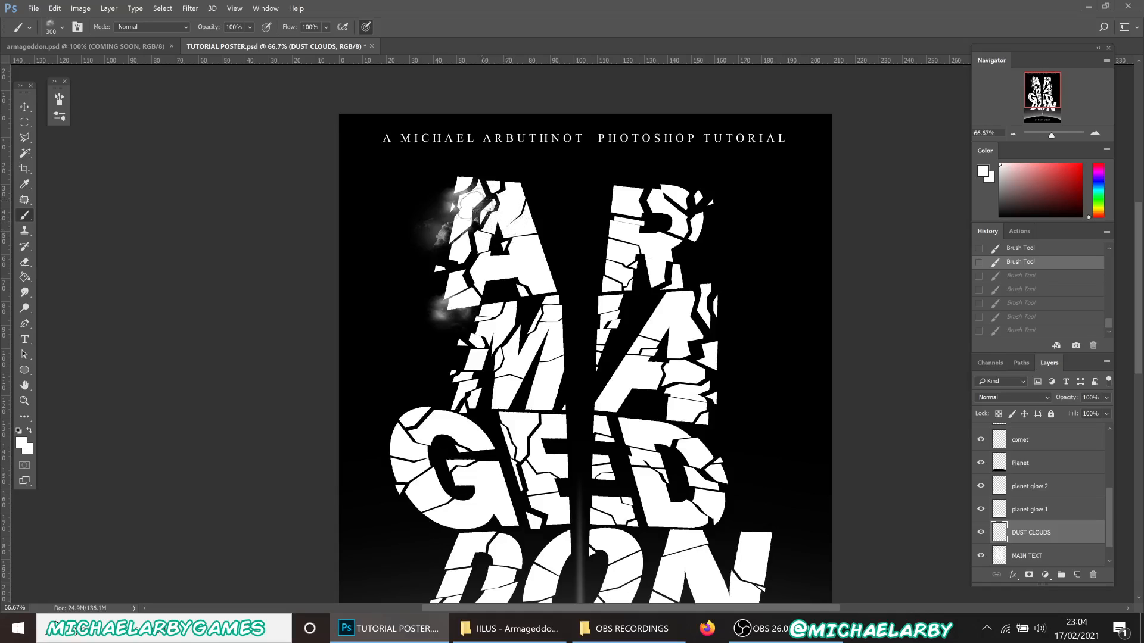
Set the cloud brush's Angle Jitter to 100% in its Shape Dynamics settings.
{"action": "left_click", "coordinate": [265, 9]}
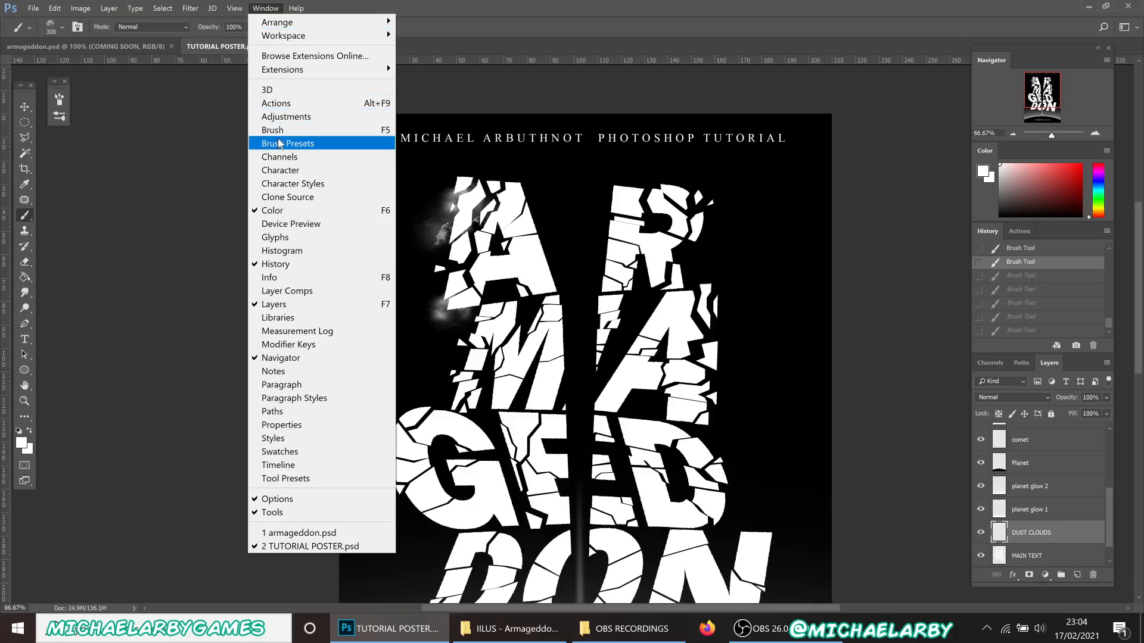
{"action": "left_click", "coordinate": [280, 130]}
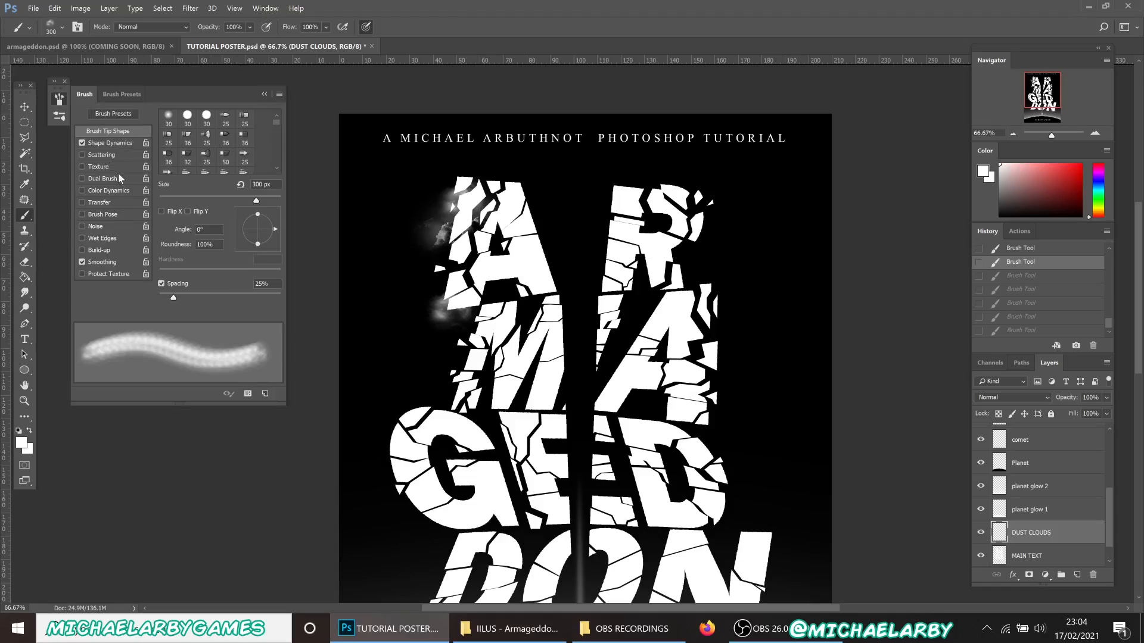
{"action": "left_click", "coordinate": [112, 144]}
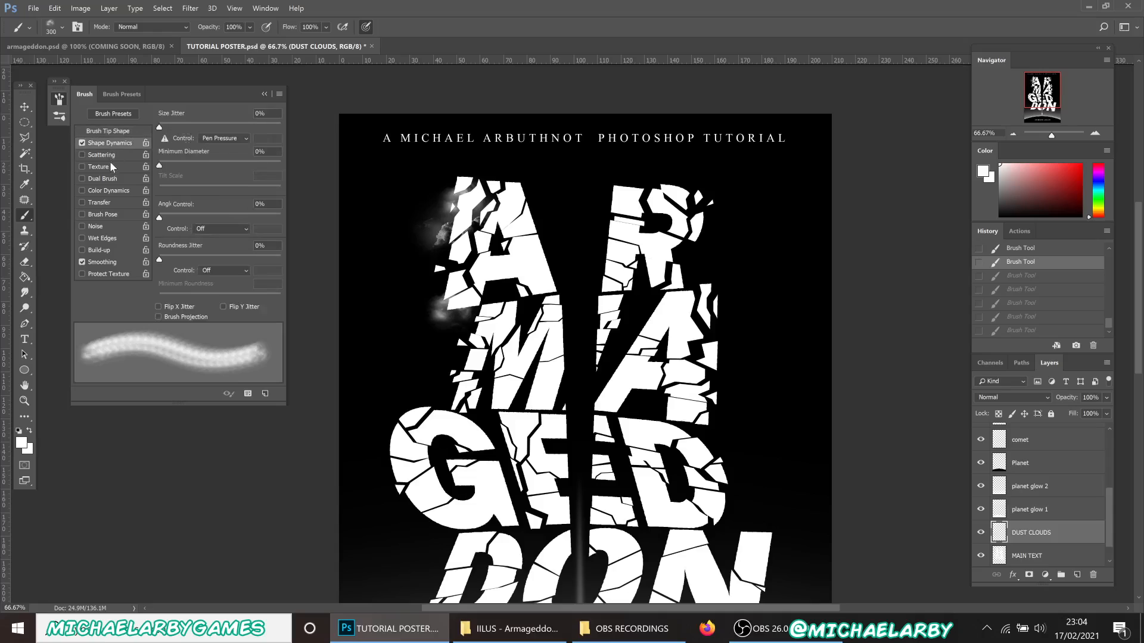
{"action": "left_click", "coordinate": [103, 155]}
{"action": "left_click", "coordinate": [83, 177]}
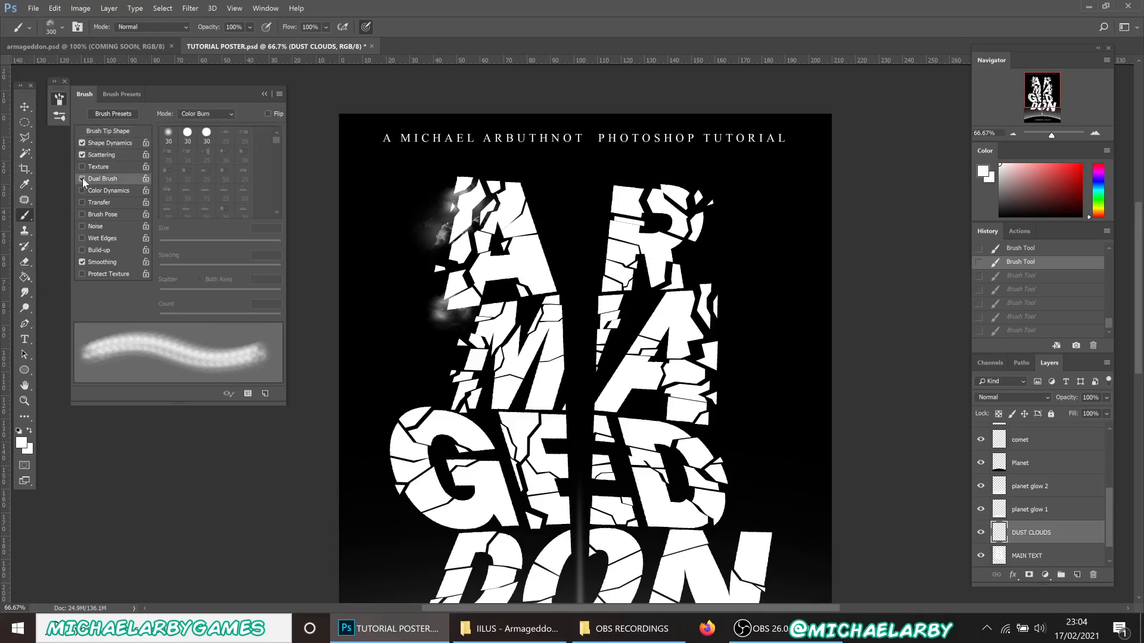
{"action": "left_click", "coordinate": [120, 143]}
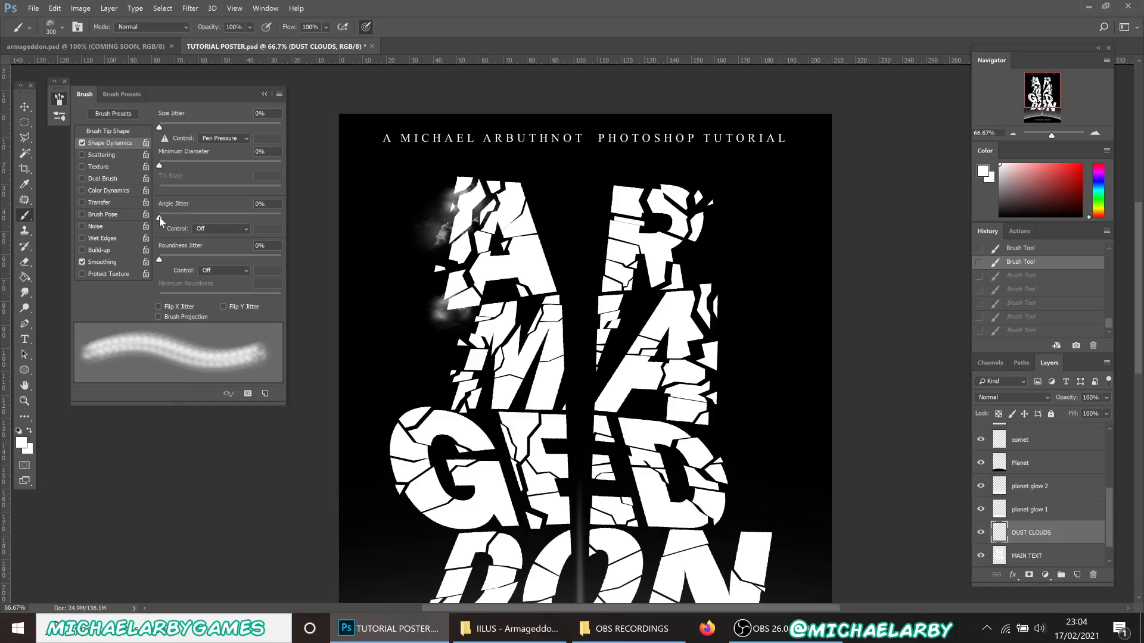
{"action": "left_click_drag", "start_coordinate": [159, 217], "coordinate": [291, 223]}
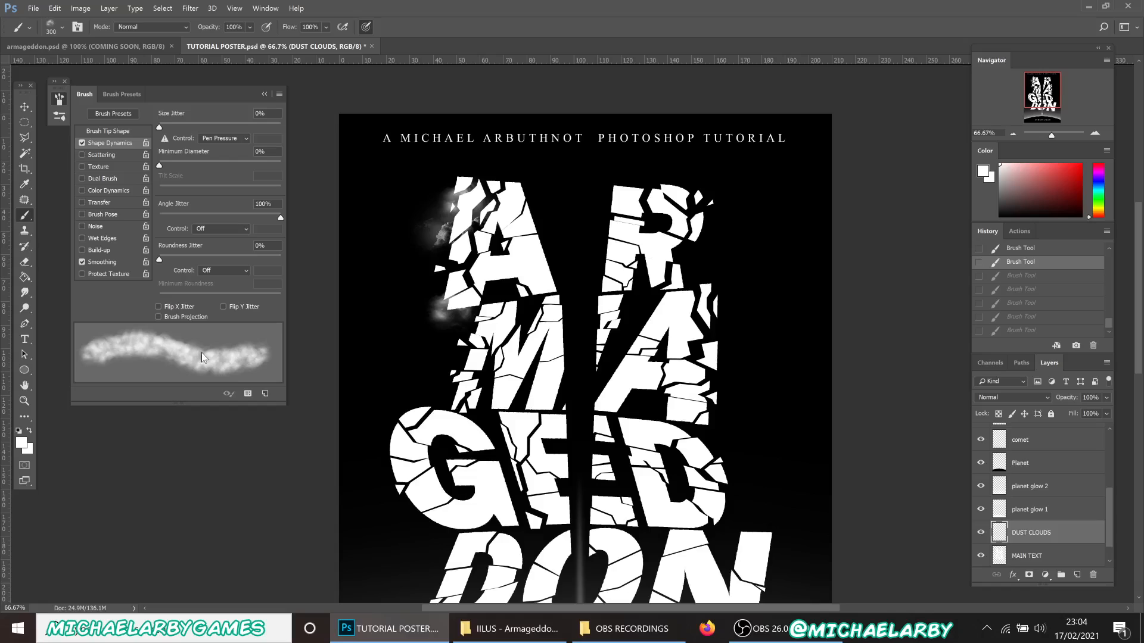
Stamp a column of three test puffs with the angle-jittered brush in the empty area left of the first A.
{"action": "left_click", "coordinate": [384, 198]}
{"action": "left_click", "coordinate": [381, 235]}
{"action": "left_click", "coordinate": [386, 275]}
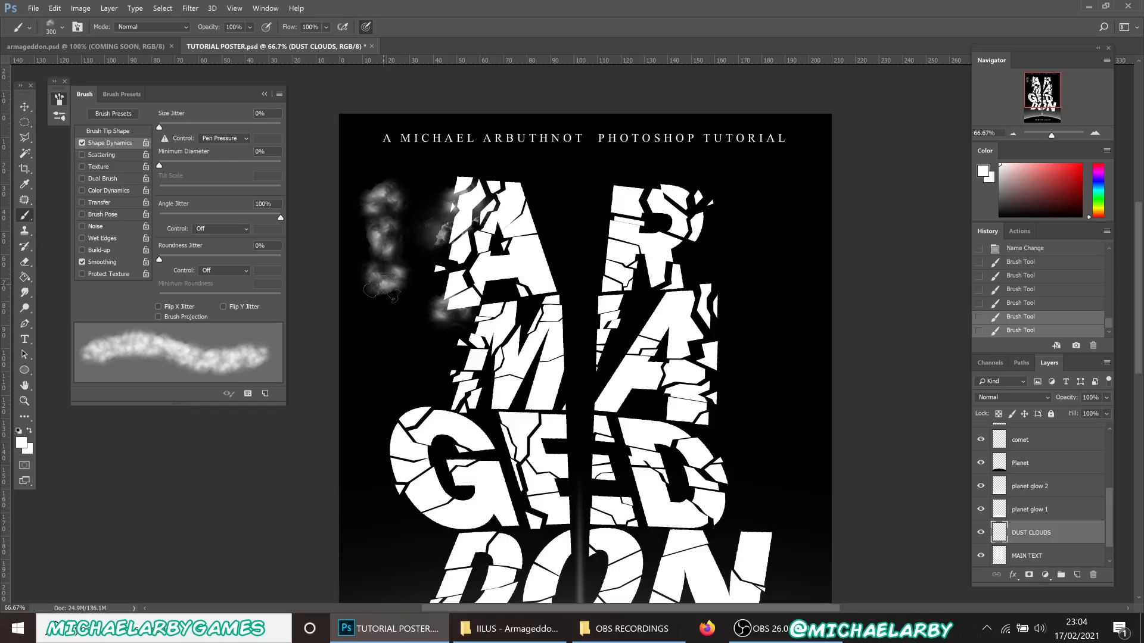
Step back through the brush history to remove the test cloud stamps beside the first letter A.
{"action": "left_click", "coordinate": [380, 317]}
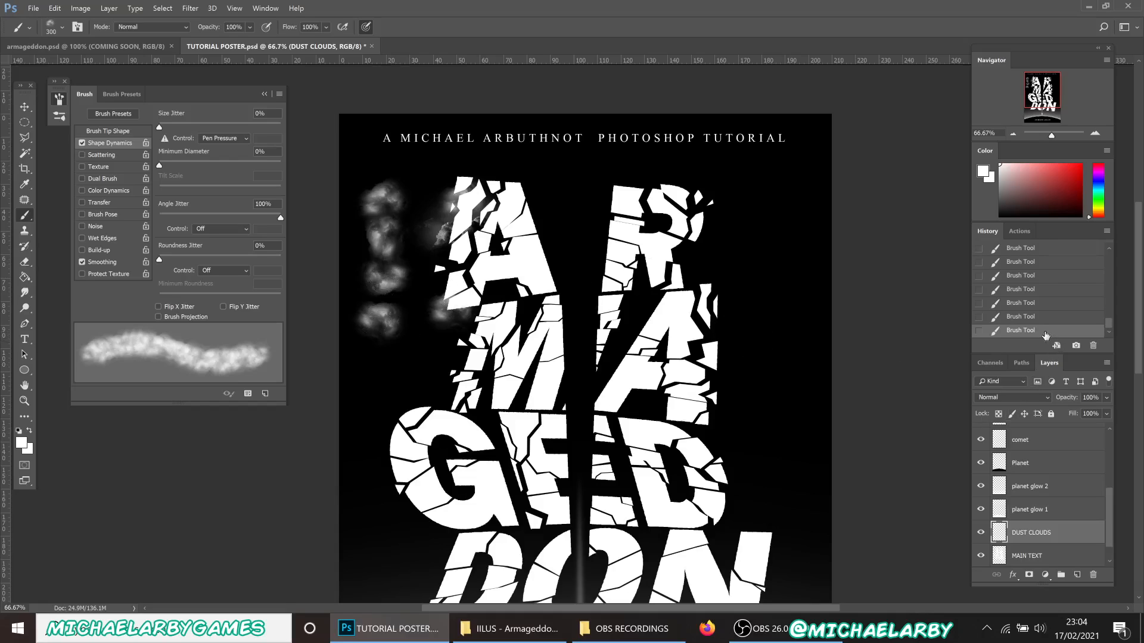
{"action": "left_click", "coordinate": [1029, 290]}
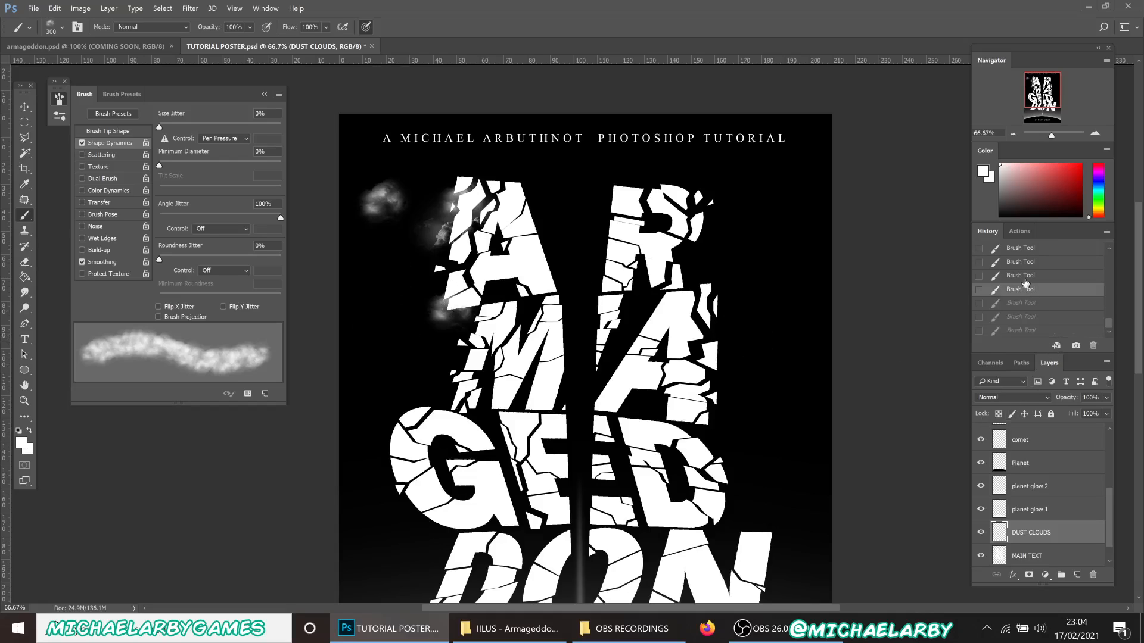
{"action": "key", "text": "ctrl+alt+z"}
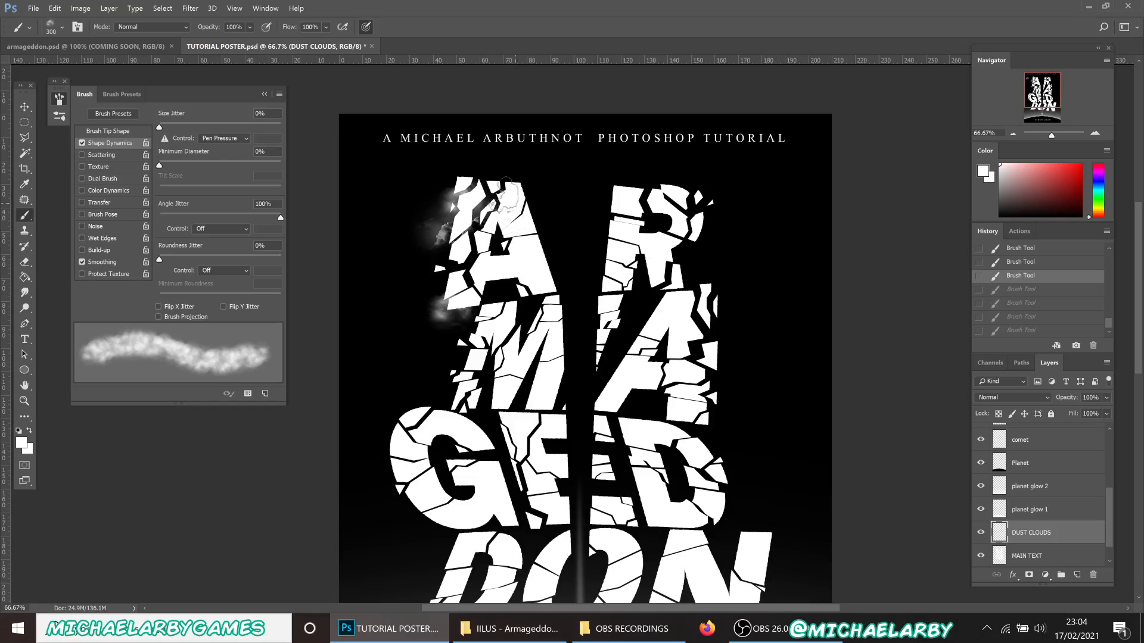
Stamp white dust clouds with the 300 px cloud brush over the cracks and left edges of the first A and the M.
{"action": "left_click", "coordinate": [499, 182]}
{"action": "left_click", "coordinate": [469, 268]}
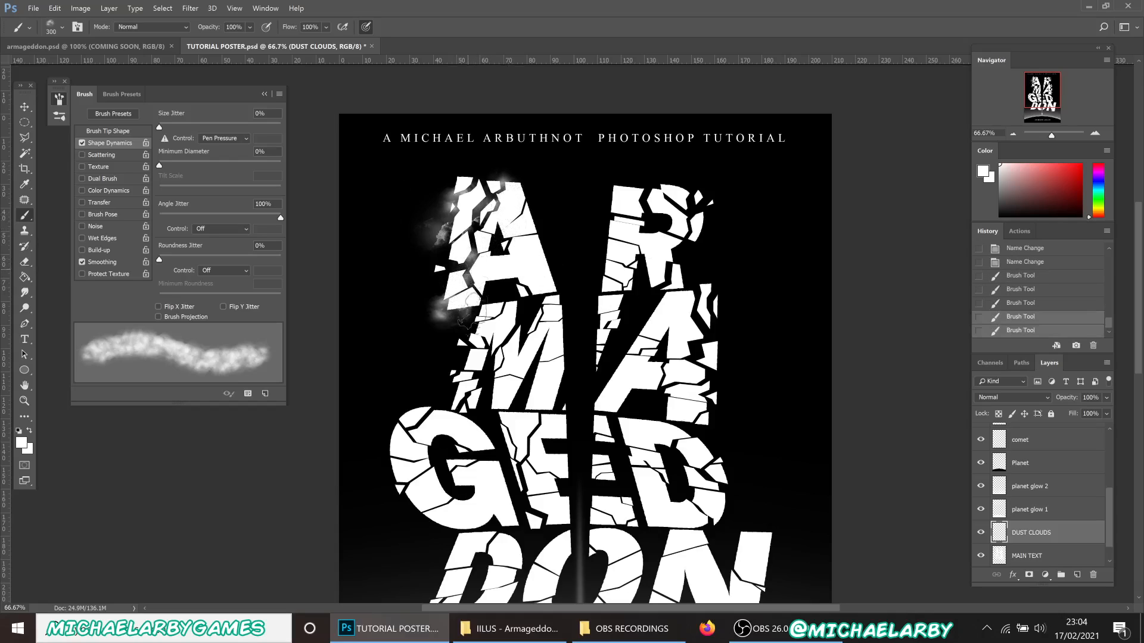
{"action": "left_click", "coordinate": [490, 364]}
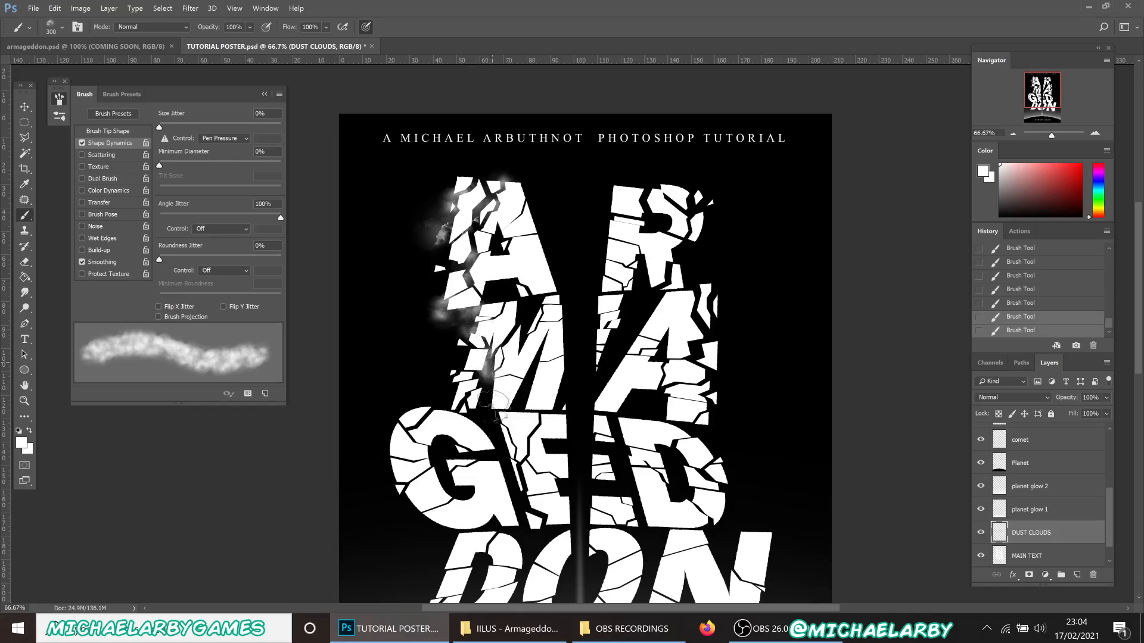
{"action": "left_click", "coordinate": [464, 397]}
{"action": "left_click", "coordinate": [455, 377]}
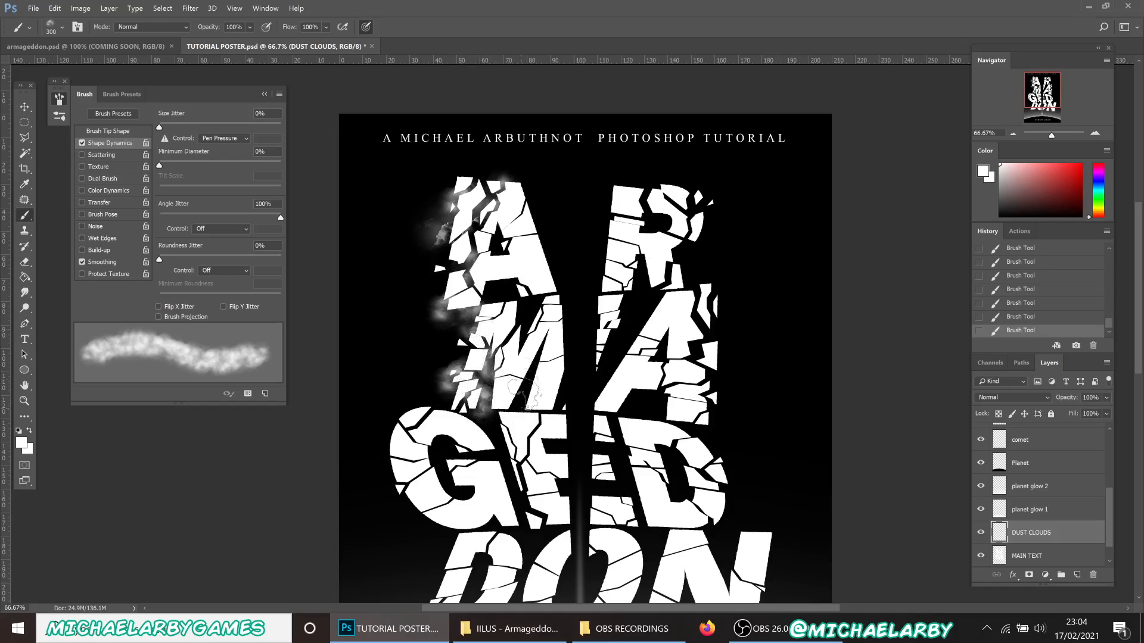
{"action": "left_click", "coordinate": [529, 335]}
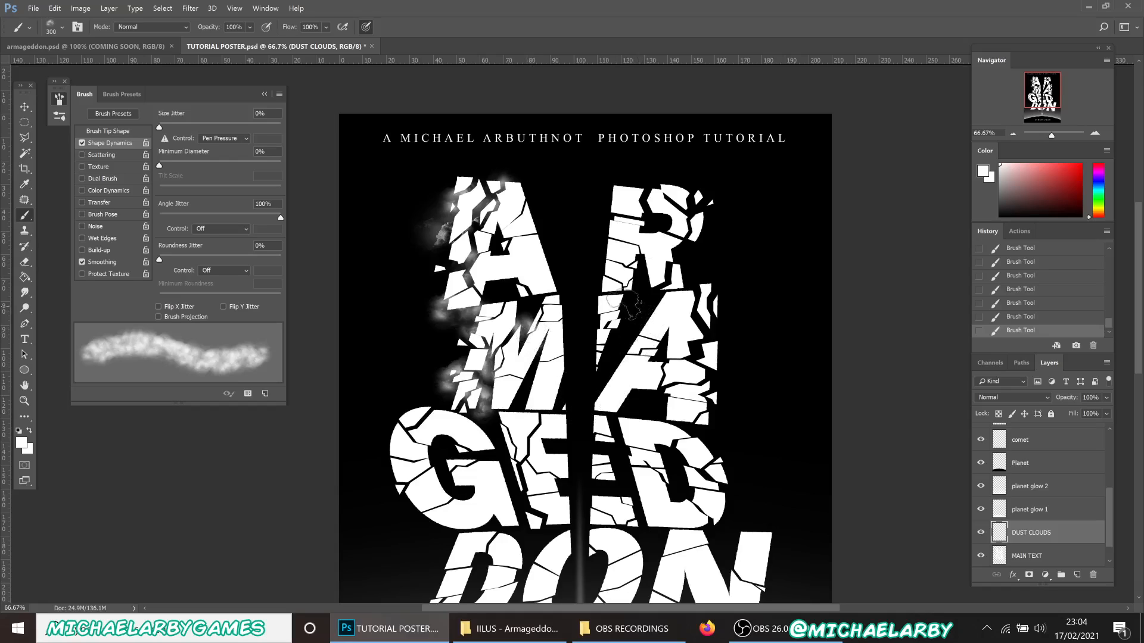
Stamp dust clouds around the cracked pieces and right edges of the R and the second A.
{"action": "left_click", "coordinate": [619, 304]}
{"action": "left_click", "coordinate": [679, 269]}
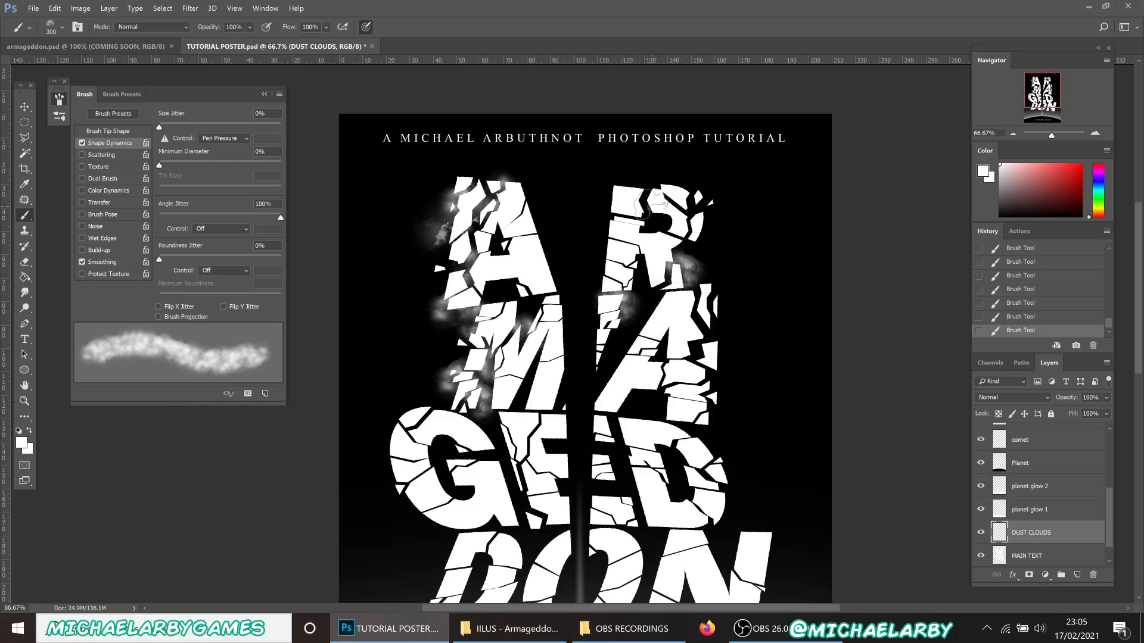
{"action": "left_click", "coordinate": [655, 202]}
{"action": "left_click", "coordinate": [699, 195]}
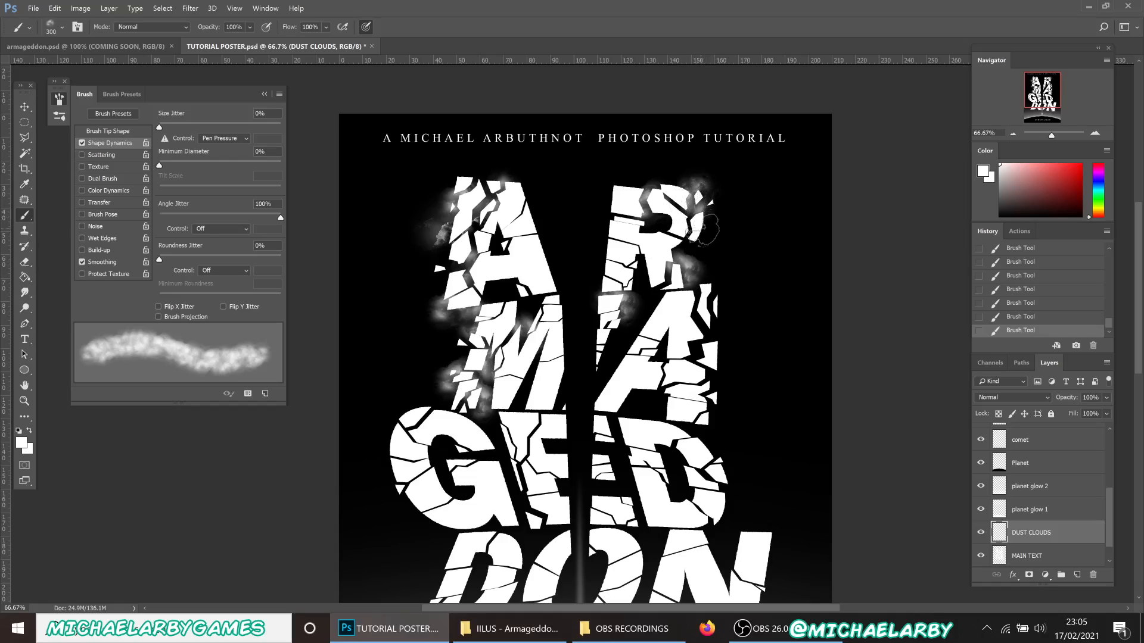
{"action": "left_click", "coordinate": [706, 228]}
{"action": "left_click", "coordinate": [710, 326]}
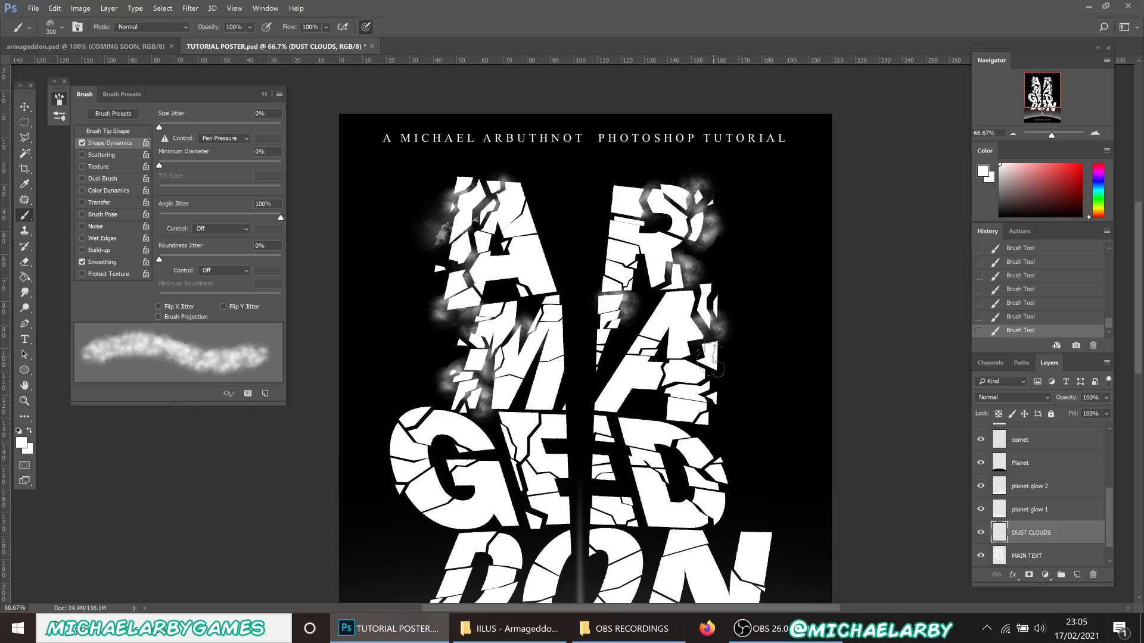
{"action": "left_click", "coordinate": [714, 366]}
{"action": "left_click", "coordinate": [709, 411]}
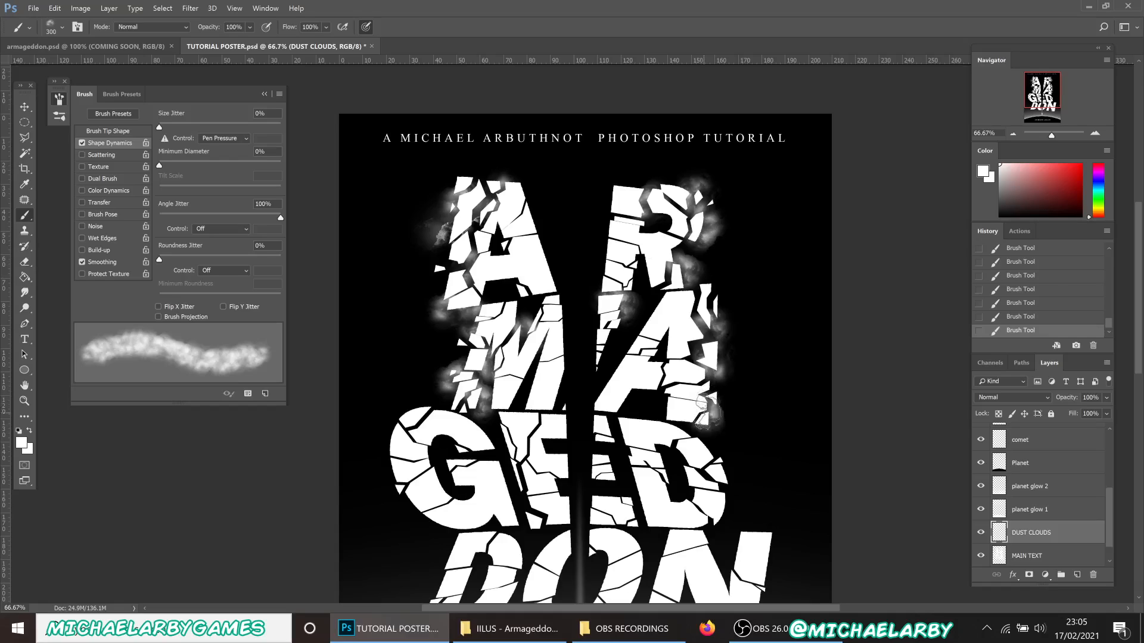
Add dust clouds to the D of GED, the N's upper right corner and the G's upper left curve.
{"action": "left_click", "coordinate": [669, 454]}
{"action": "left_click", "coordinate": [728, 505]}
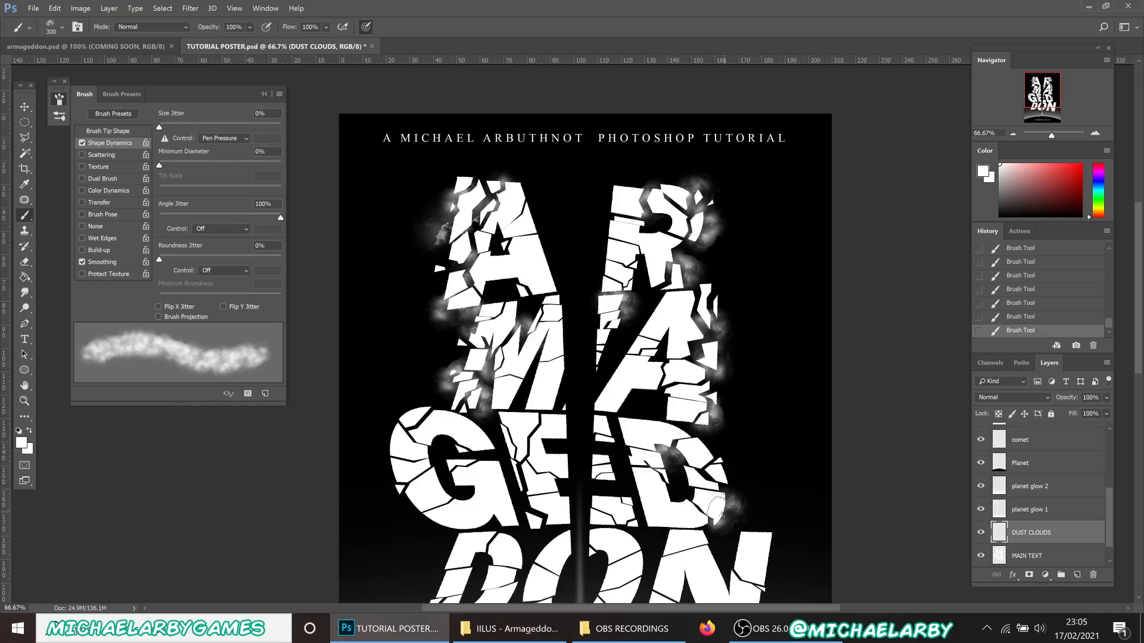
{"action": "left_click", "coordinate": [767, 540]}
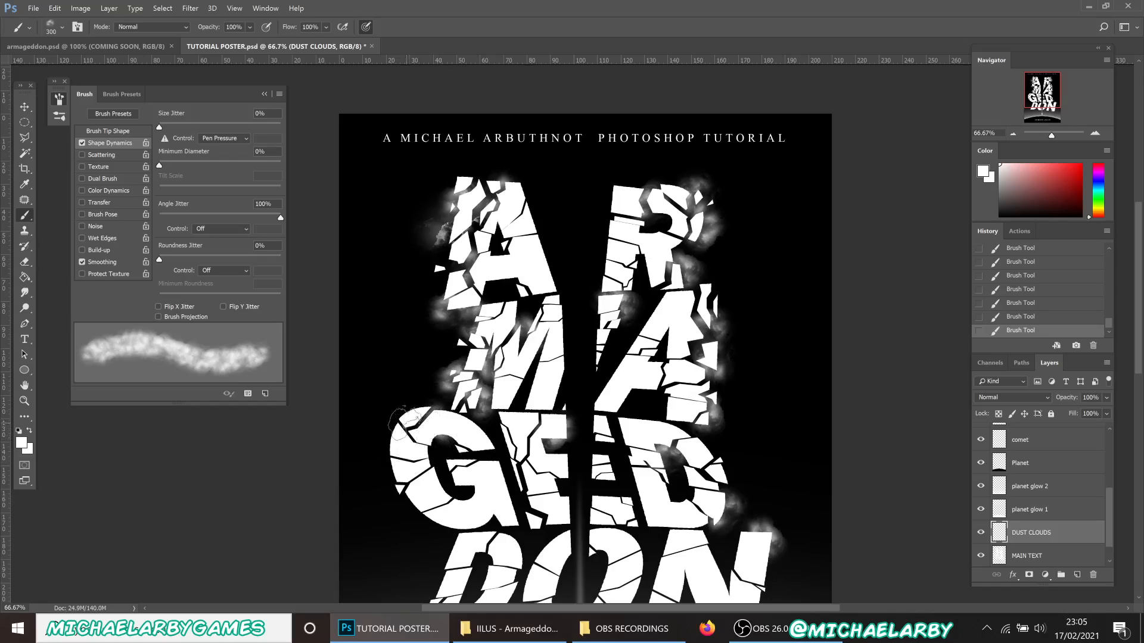
{"action": "left_click", "coordinate": [407, 424]}
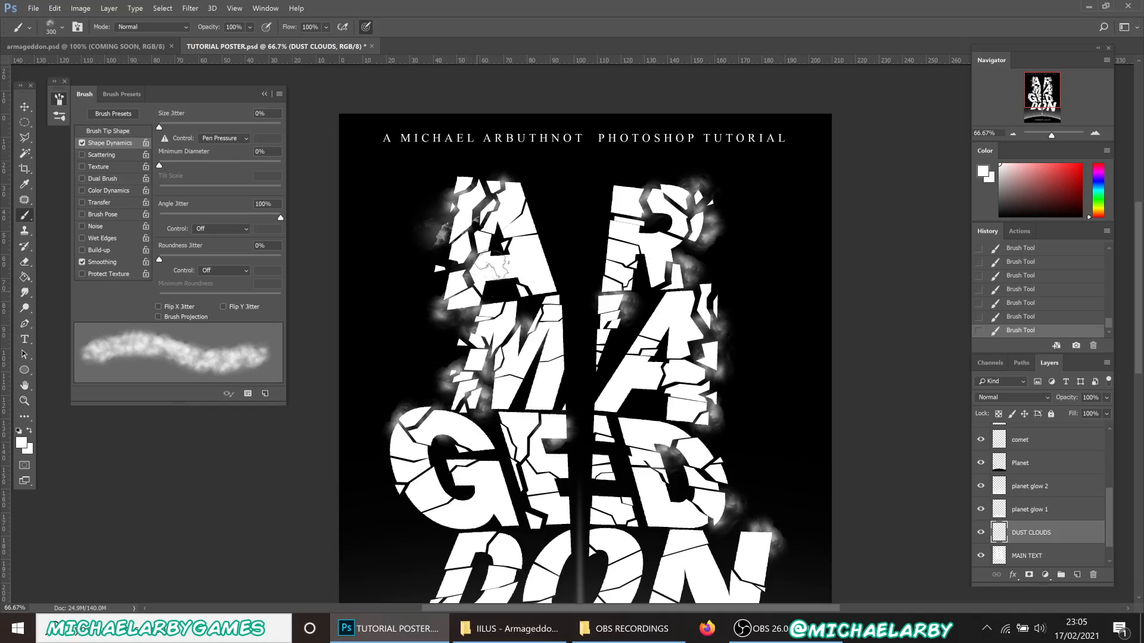
Stamp dust clouds along the left edge of the D in DON and on the N's inner crack and lower right corner.
{"action": "scroll", "coordinate": [517, 365], "scroll_direction": "down", "scroll_amount": 3}
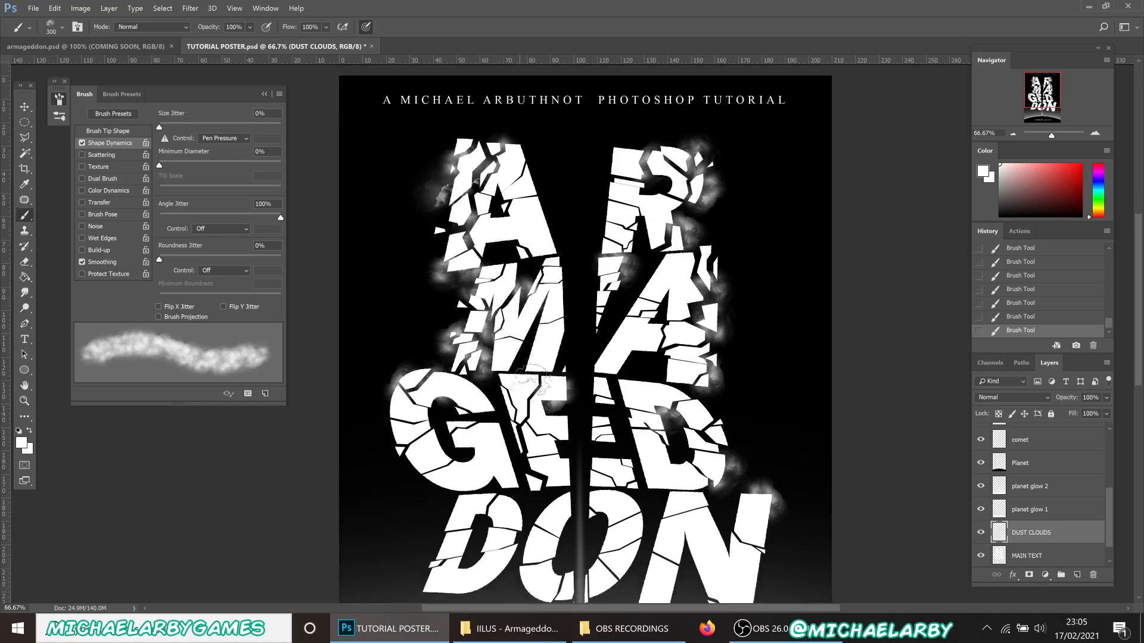
{"action": "scroll", "coordinate": [525, 377], "scroll_direction": "down", "scroll_amount": 9}
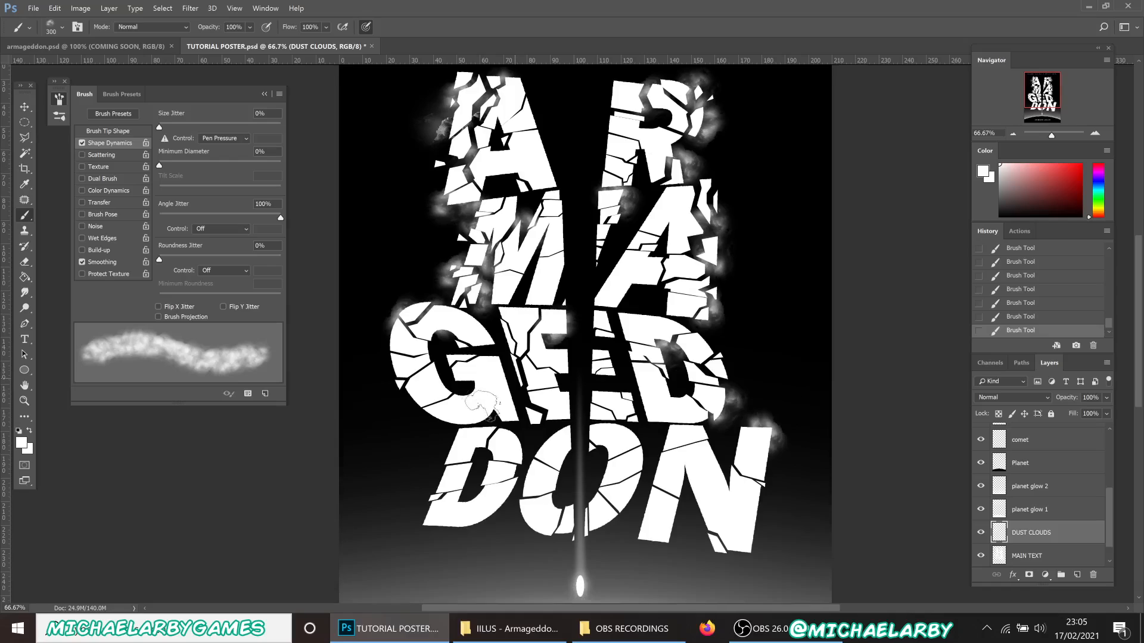
{"action": "scroll", "coordinate": [483, 404], "scroll_direction": "down", "scroll_amount": 1}
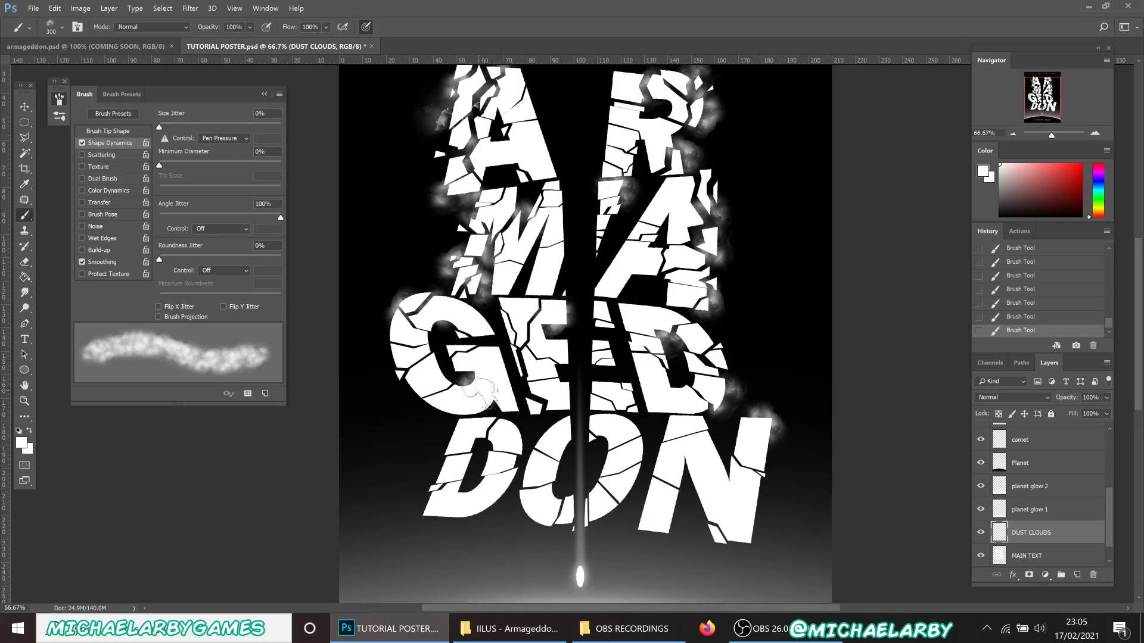
{"action": "left_click", "coordinate": [444, 450]}
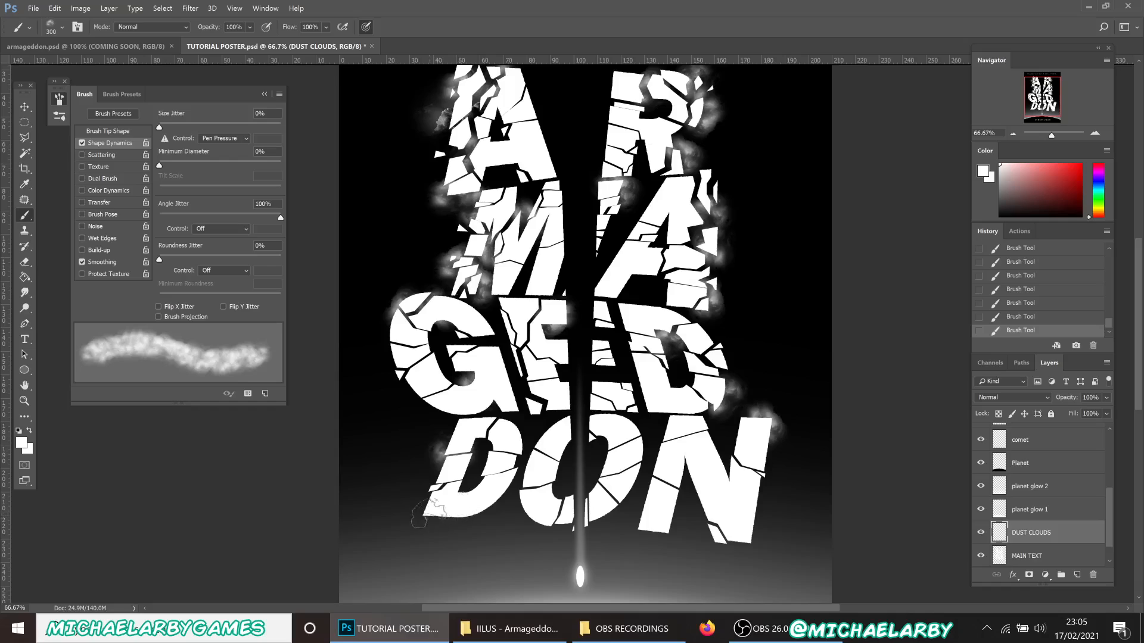
{"action": "left_click", "coordinate": [427, 511]}
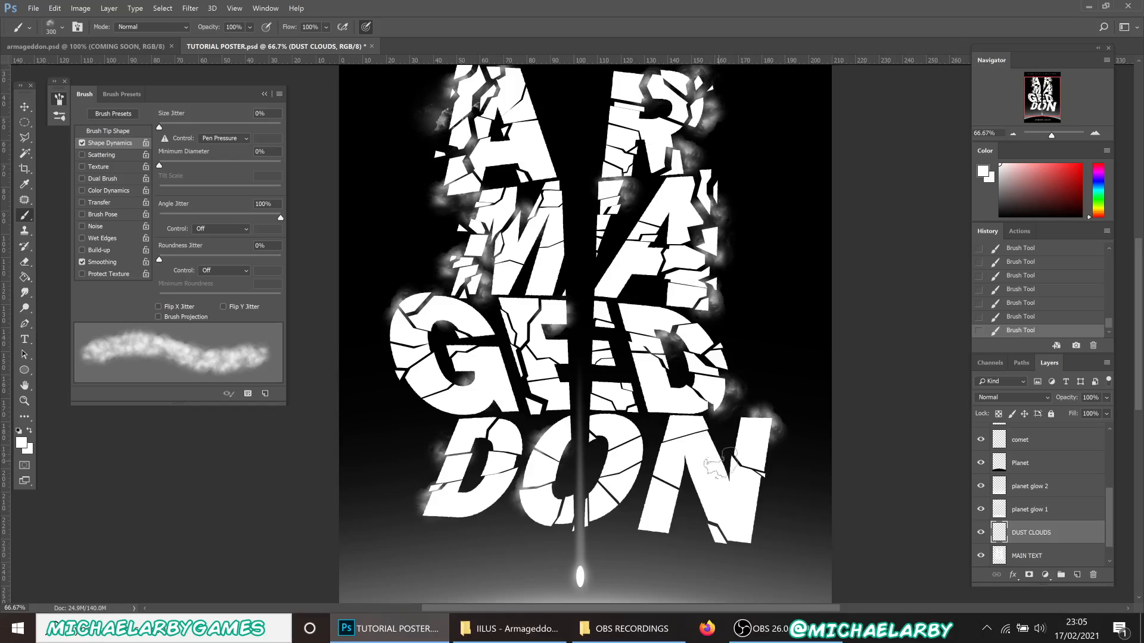
{"action": "left_click", "coordinate": [720, 464]}
{"action": "left_click", "coordinate": [749, 540]}
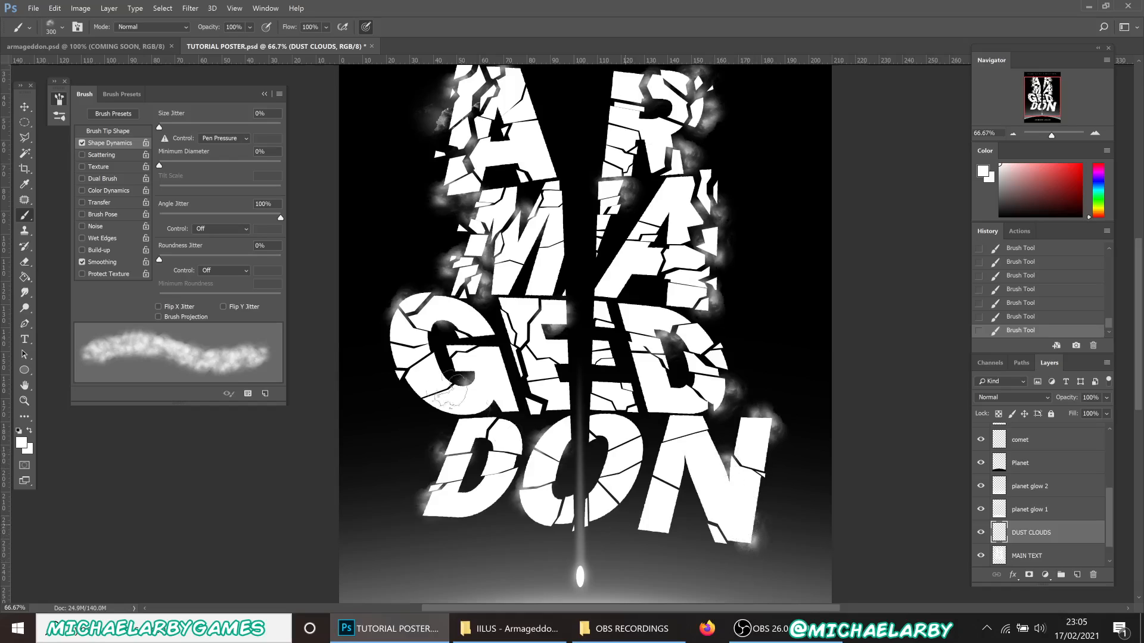
Choose the 494 px wispy cloud brush tip as the brush tip shape.
{"action": "left_click", "coordinate": [118, 132]}
{"action": "scroll", "coordinate": [256, 143], "scroll_direction": "down", "scroll_amount": 5}
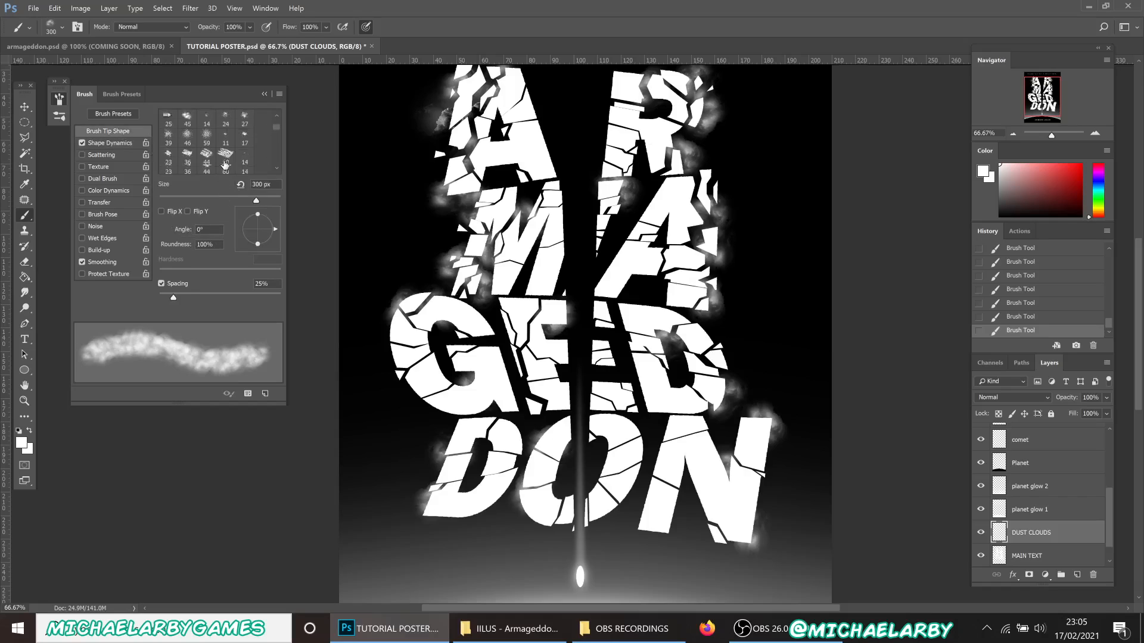
{"action": "left_click_drag", "start_coordinate": [279, 132], "coordinate": [280, 169]}
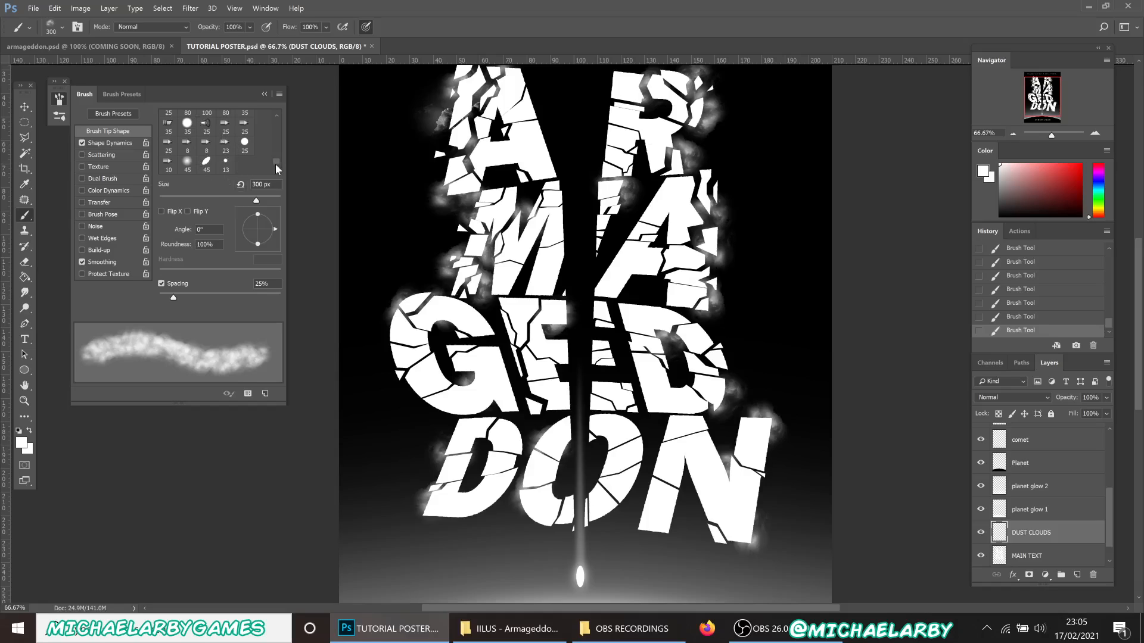
{"action": "left_click_drag", "start_coordinate": [277, 159], "coordinate": [277, 149]}
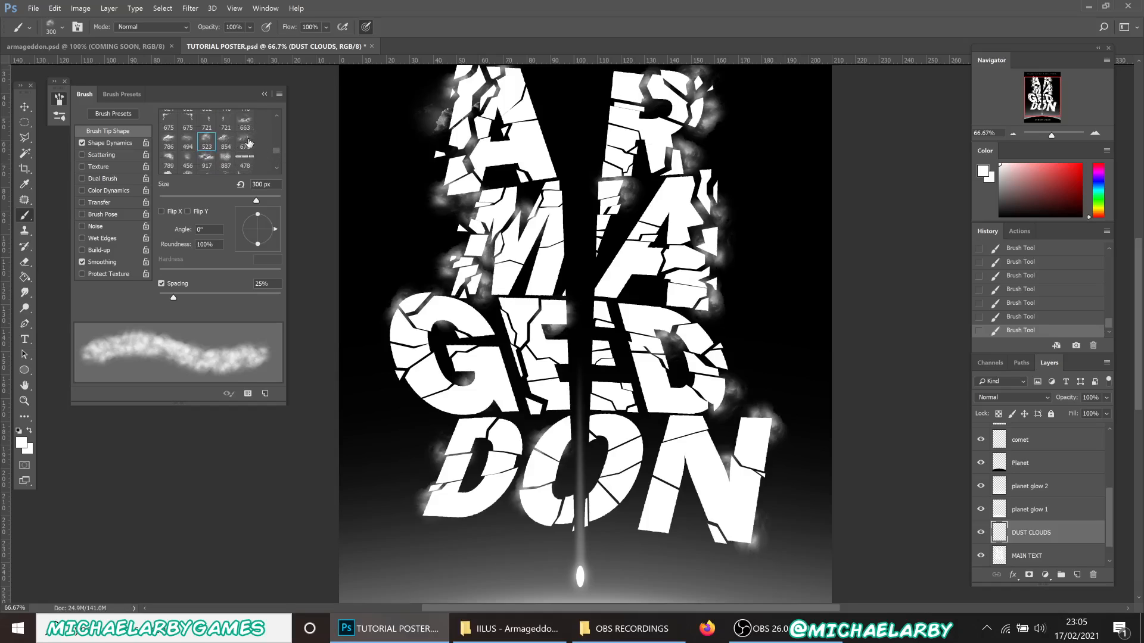
{"action": "left_click", "coordinate": [189, 144]}
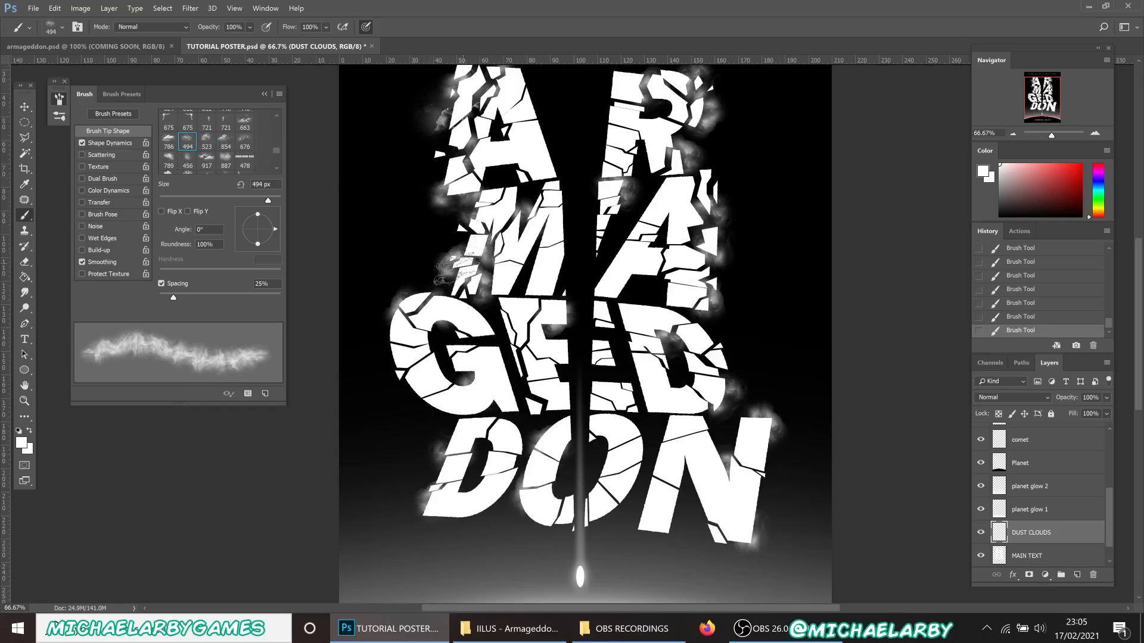
Paint wispy smoke around the G's outer edge, the right side of the D in GED and the N's right edge.
{"action": "left_click", "coordinate": [436, 286]}
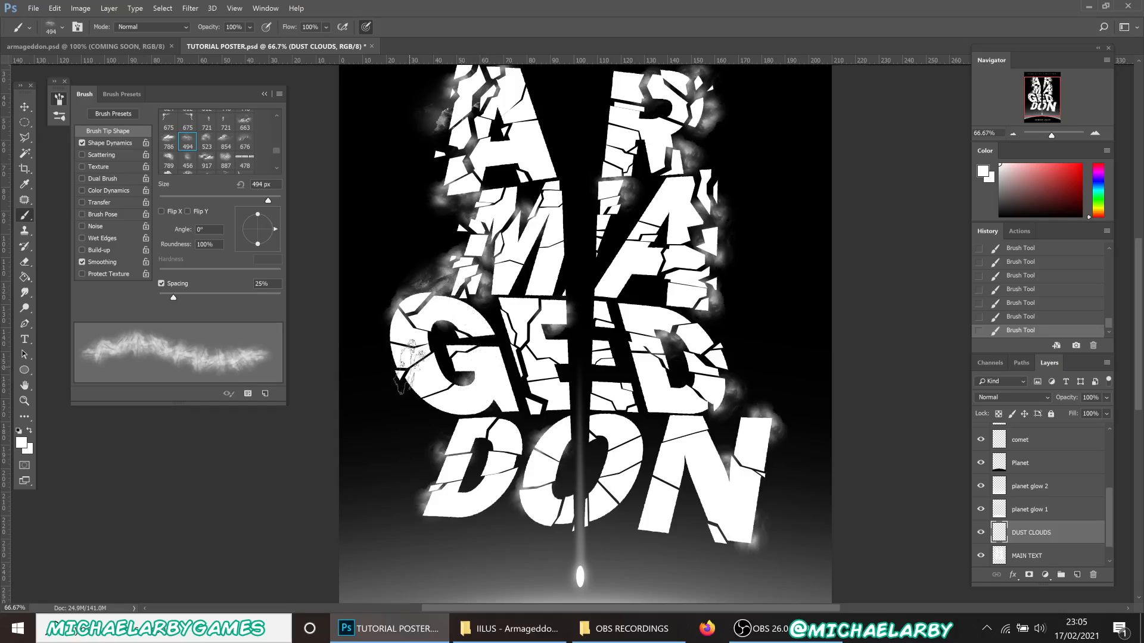
{"action": "left_click", "coordinate": [404, 372]}
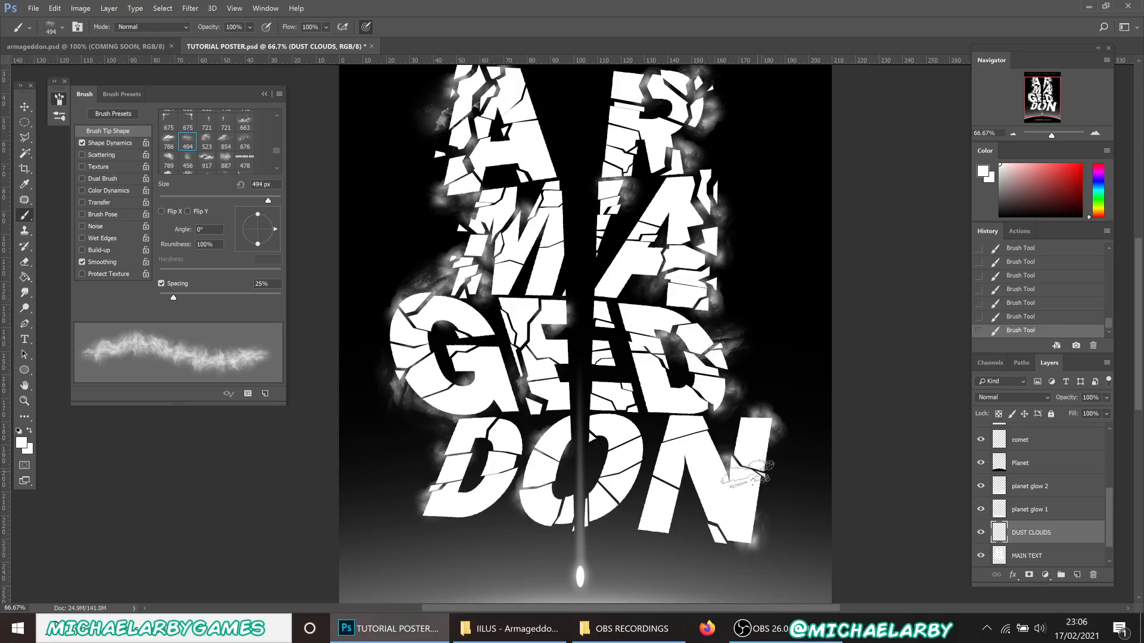
{"action": "left_click", "coordinate": [714, 369]}
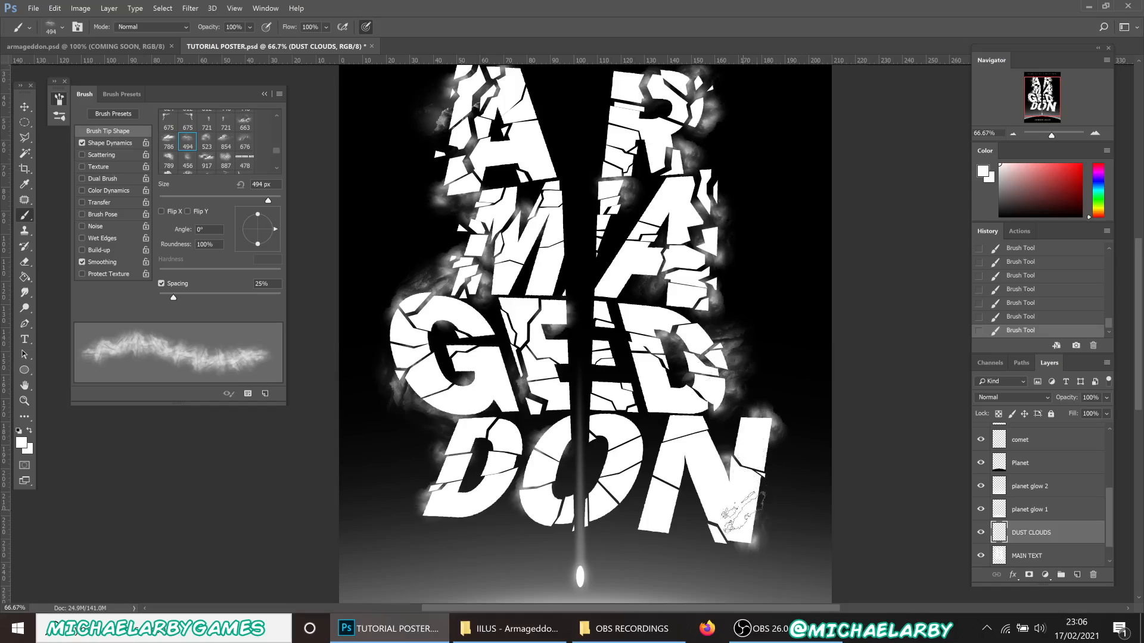
{"action": "left_click", "coordinate": [755, 483]}
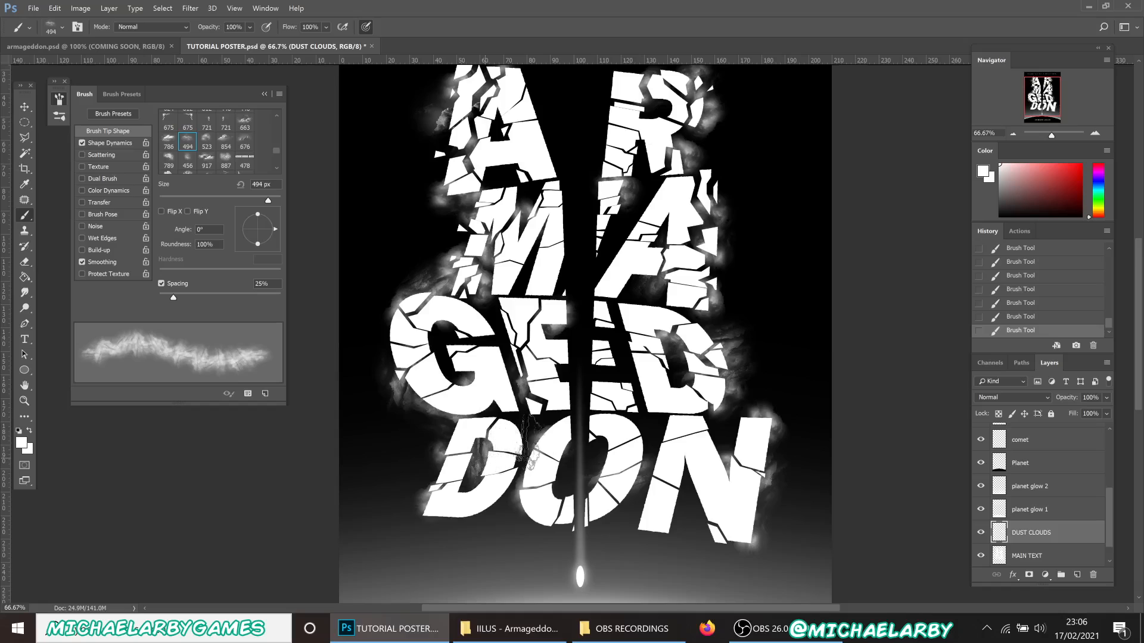
Reduce the wispy cloud brush size to 200 px for finer dust on the poster's upper letters.
{"action": "scroll", "coordinate": [646, 330], "scroll_direction": "up", "scroll_amount": 2}
{"action": "scroll", "coordinate": [646, 331], "scroll_direction": "up", "scroll_amount": 10}
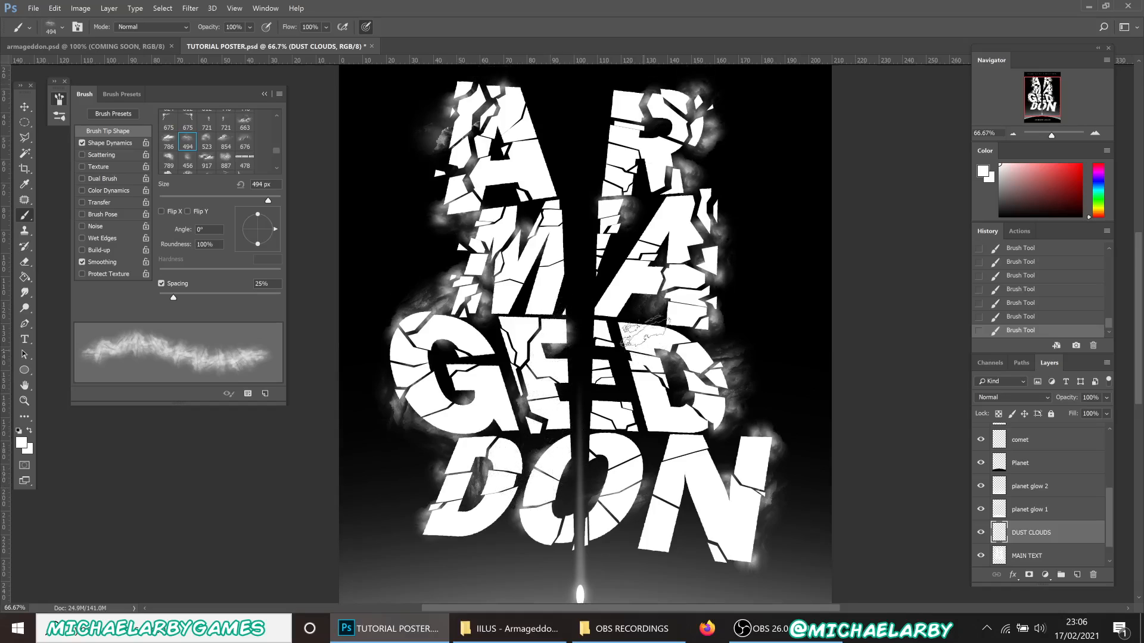
{"action": "scroll", "coordinate": [616, 140], "scroll_direction": "up", "scroll_amount": 4}
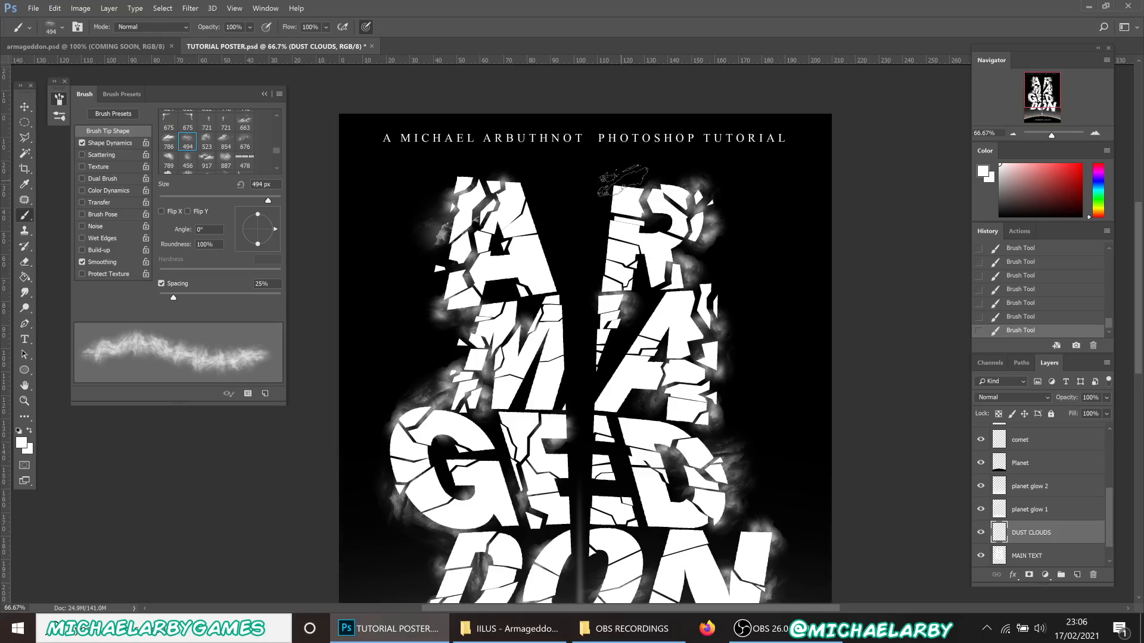
{"action": "key", "text": "bracketleft"}
{"action": "key", "text": "bracketleft"}
{"action": "key", "text": "bracketleft"}
{"action": "key", "text": "bracketleft"}
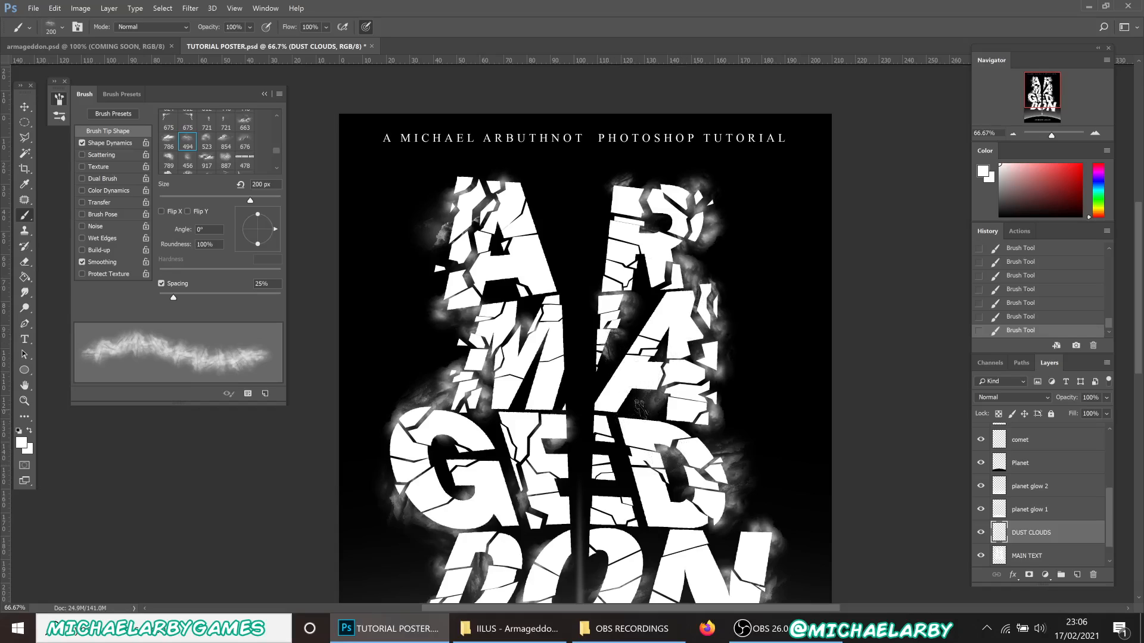
Switch to the 663 px smoke brush tip, reduce it to 250 px and stamp a cloud left of the A and M.
{"action": "scroll", "coordinate": [632, 393], "scroll_direction": "down", "scroll_amount": 2}
{"action": "scroll", "coordinate": [625, 396], "scroll_direction": "down", "scroll_amount": 3}
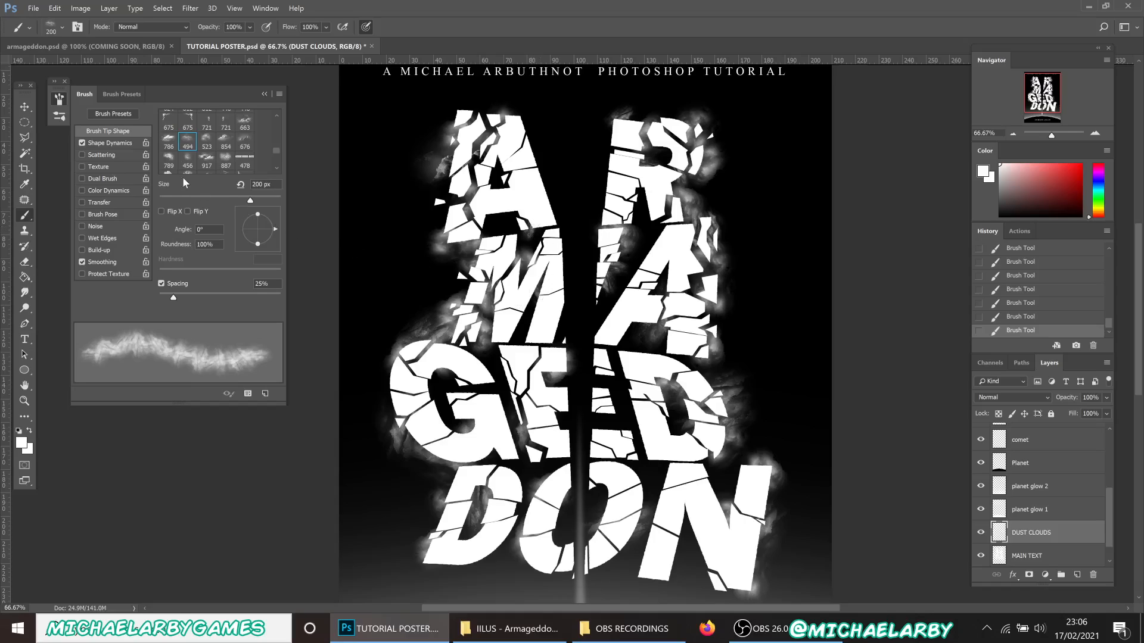
{"action": "left_click", "coordinate": [246, 123]}
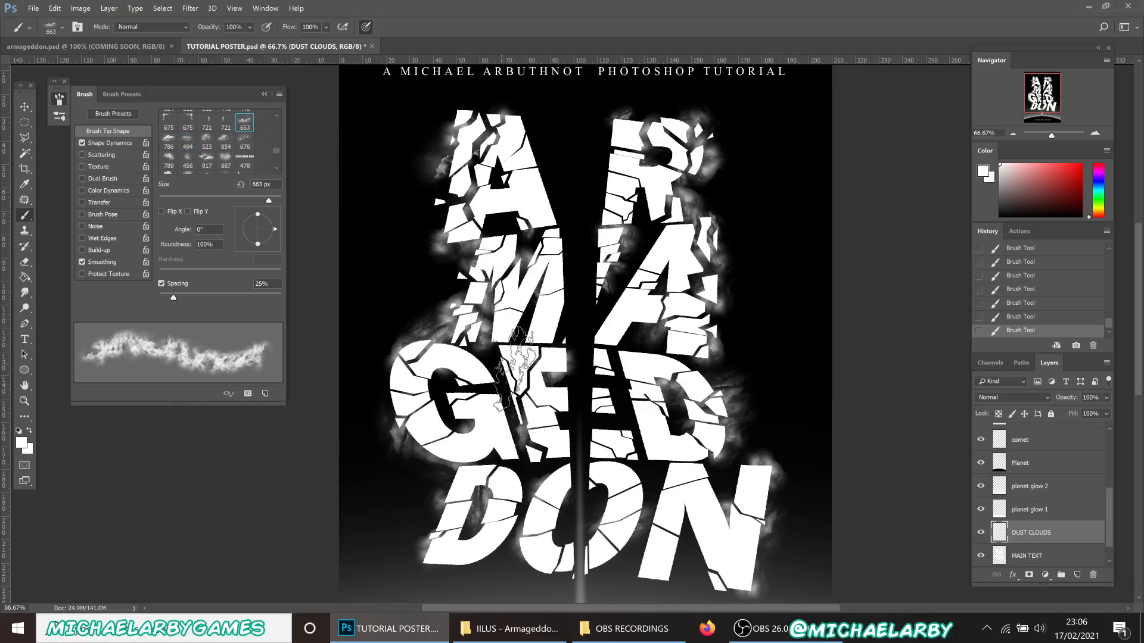
{"action": "key", "text": "bracketleft"}
{"action": "key", "text": "bracketleft"}
{"action": "key", "text": "bracketleft"}
{"action": "key", "text": "bracketleft"}
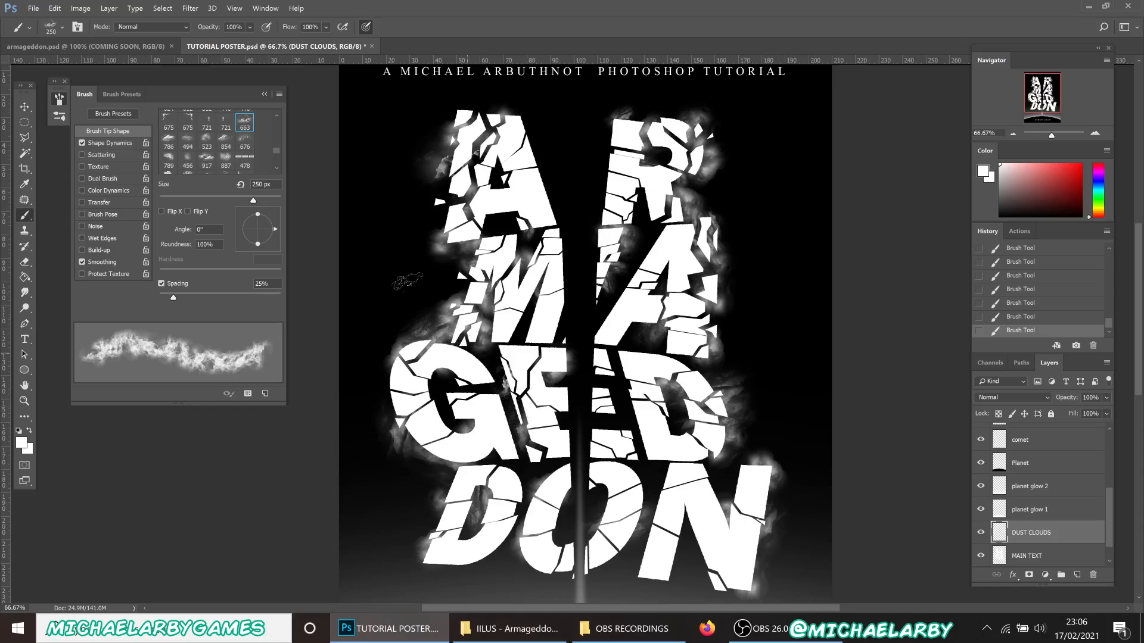
{"action": "left_click", "coordinate": [386, 241]}
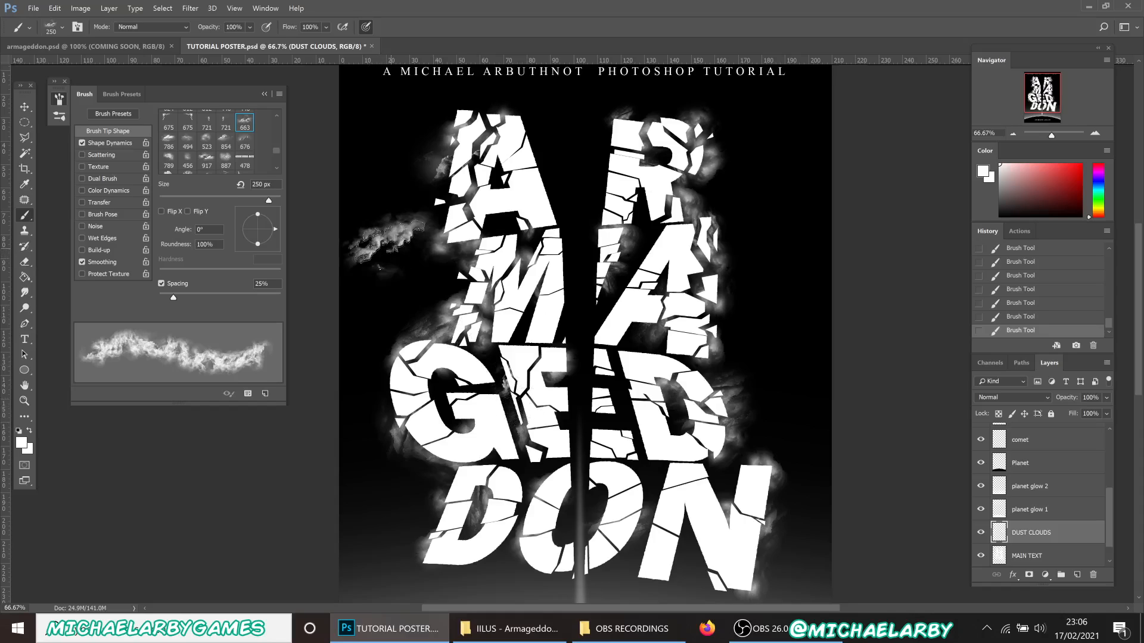
Undo the cloud stamped left of the A and M and set the smoke brush size to 250 px.
{"action": "key", "text": "]"}
{"action": "key", "text": "]"}
{"action": "key", "text": "]"}
{"action": "key", "text": "]"}
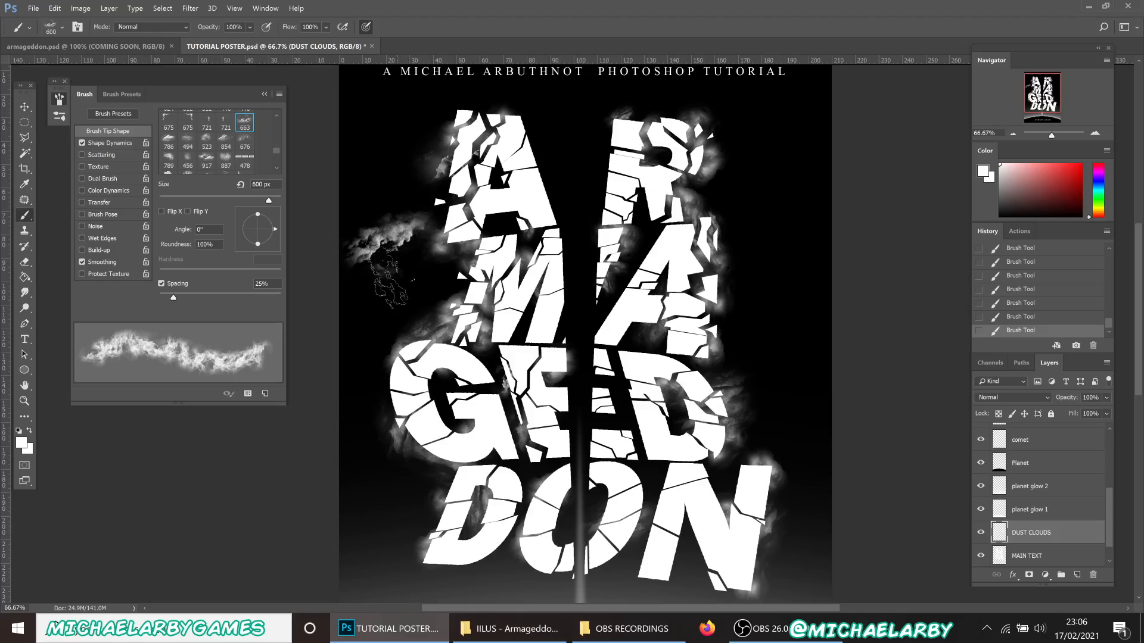
{"action": "key", "text": "ctrl+z"}
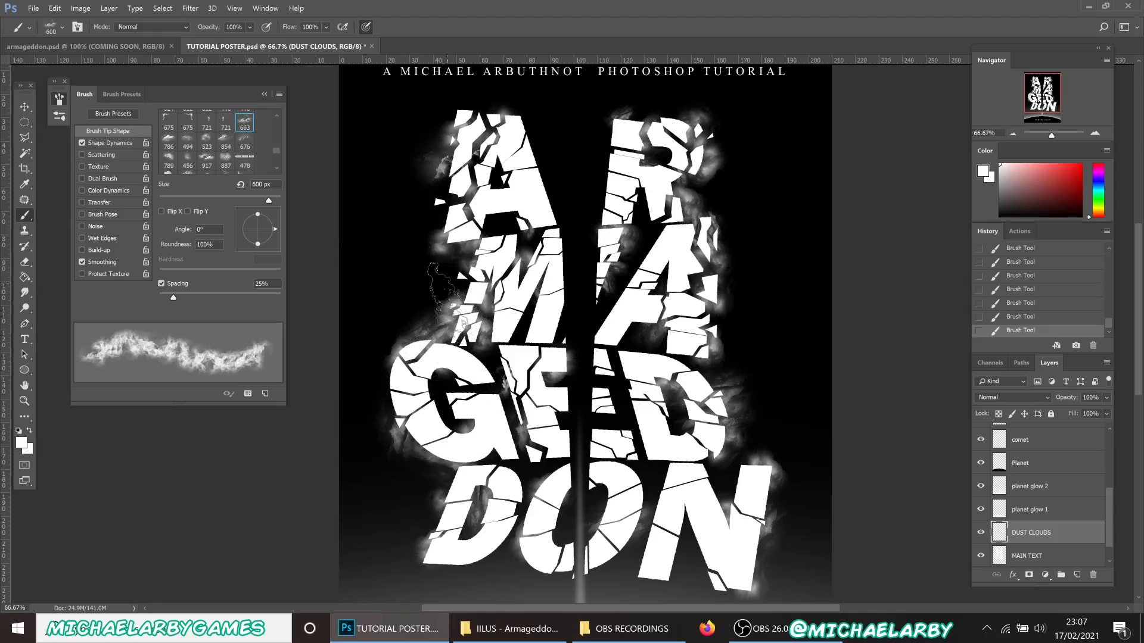
{"action": "key", "text": "bracketleft"}
{"action": "key", "text": "bracketleft"}
{"action": "key", "text": "bracketleft"}
{"action": "key", "text": "bracketleft"}
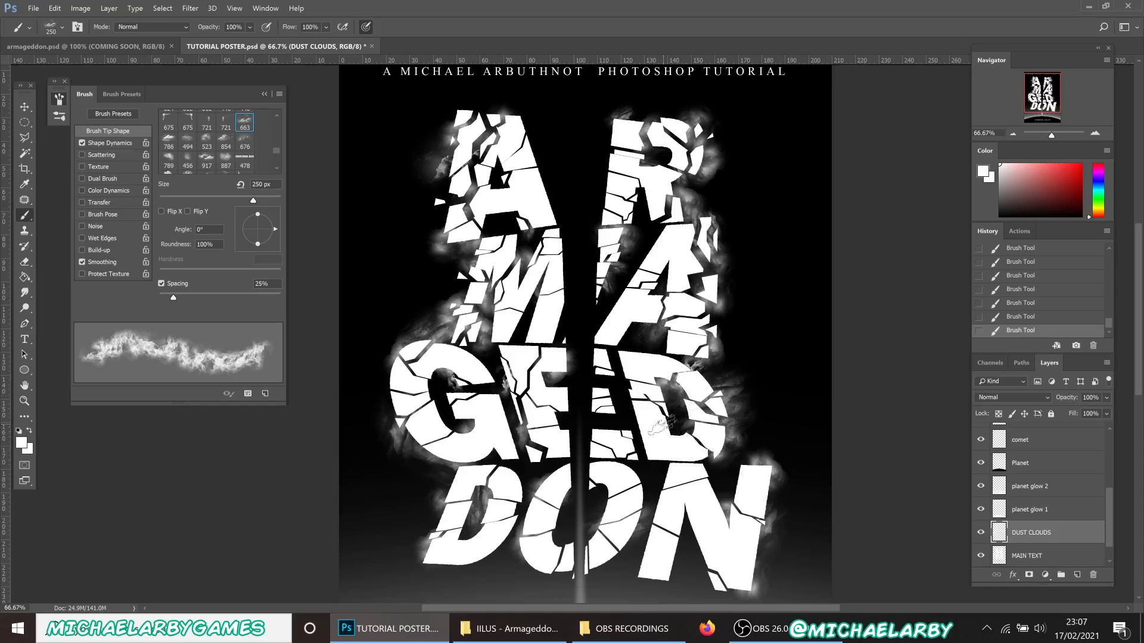
Stamp 250 px smoke beside the right edge of the A in the second row and at the M's lower edge.
{"action": "left_click", "coordinate": [727, 296]}
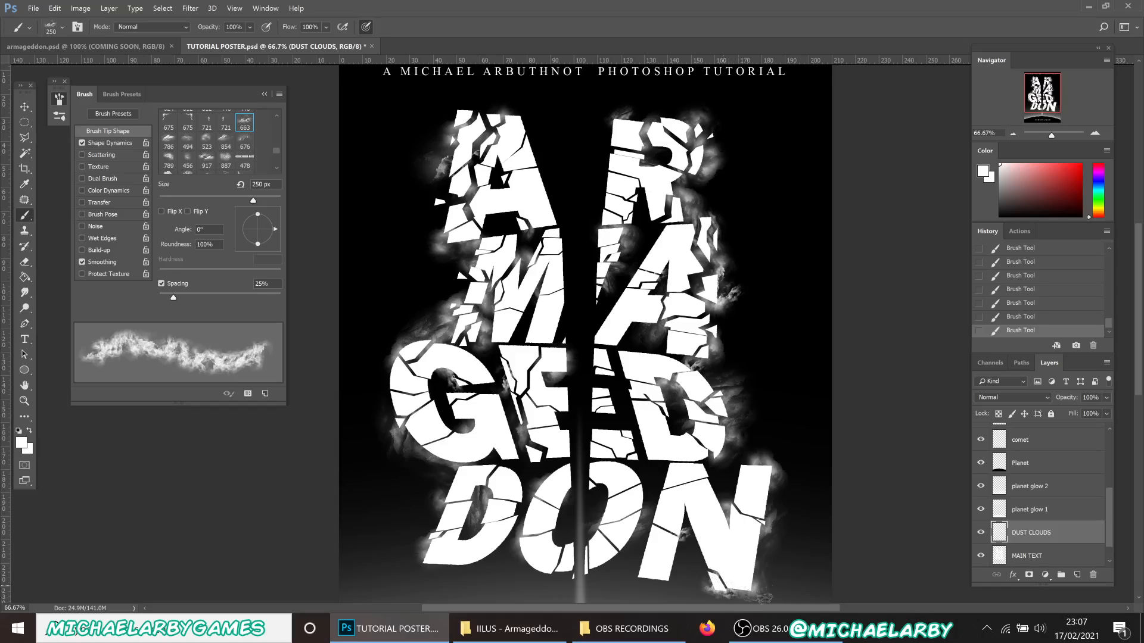
{"action": "left_click", "coordinate": [1024, 316]}
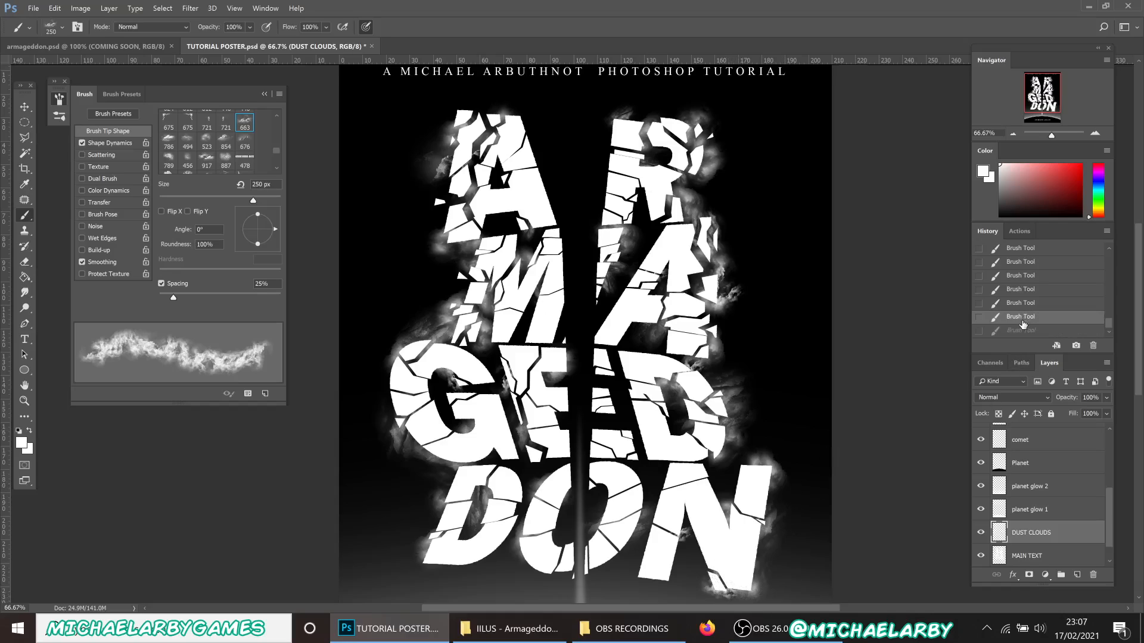
{"action": "left_click", "coordinate": [1023, 303]}
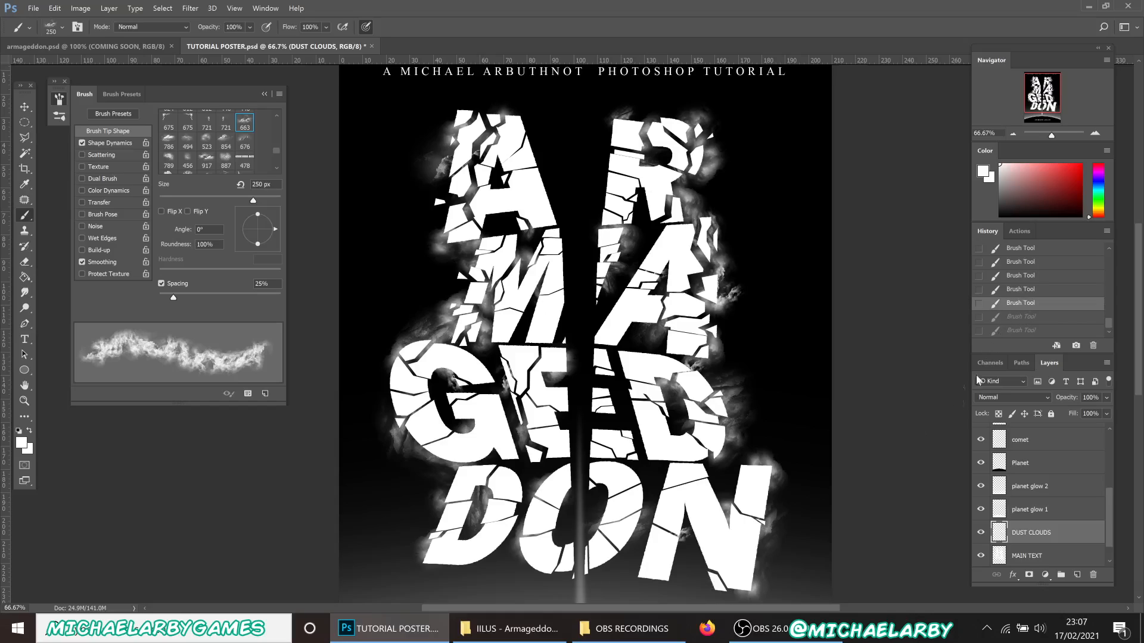
{"action": "key", "text": "ctrl+shift+z"}
{"action": "key", "text": "ctrl+shift+z"}
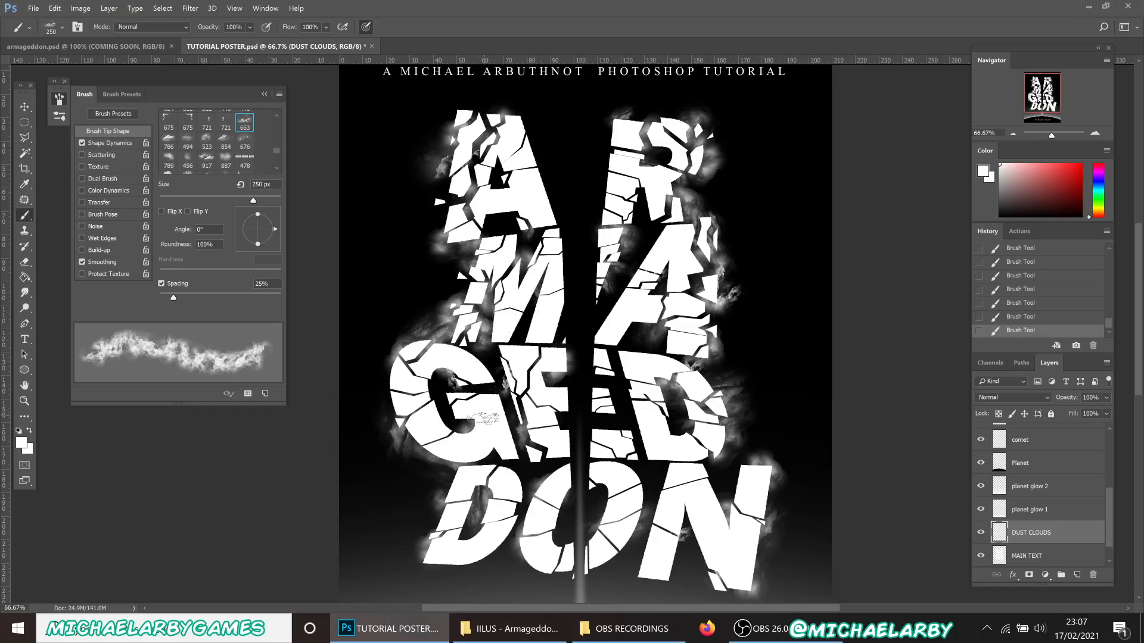
{"action": "left_click", "coordinate": [547, 338]}
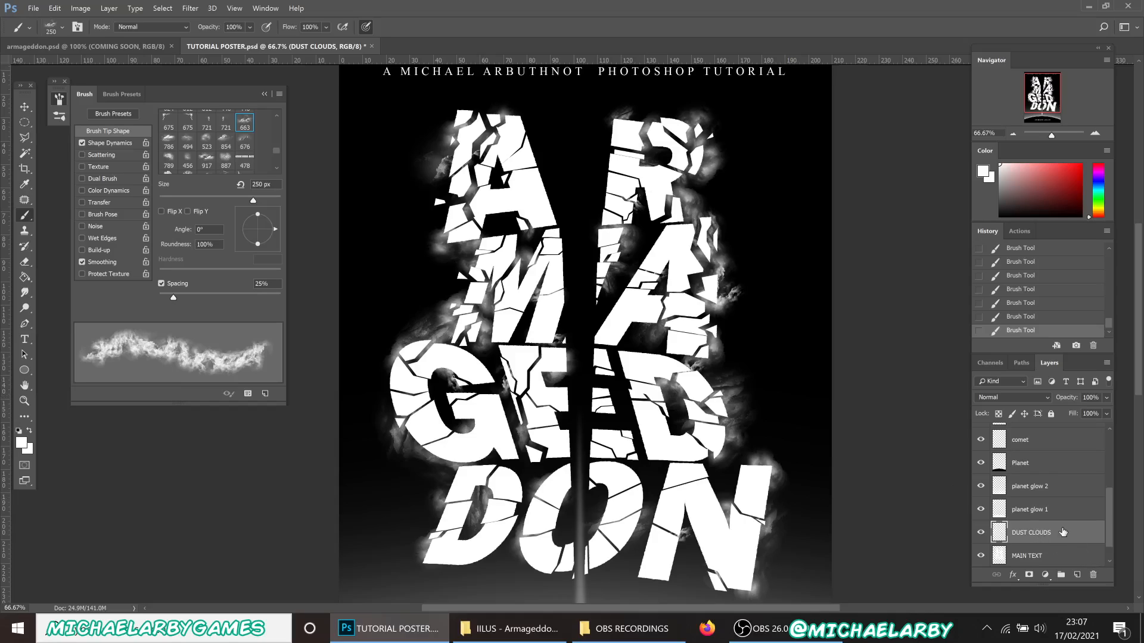
Set up the Eraser with a soft round tip at 0% hardness, 46% opacity and 200 px size.
{"action": "left_click", "coordinate": [24, 264]}
{"action": "left_click", "coordinate": [62, 30]}
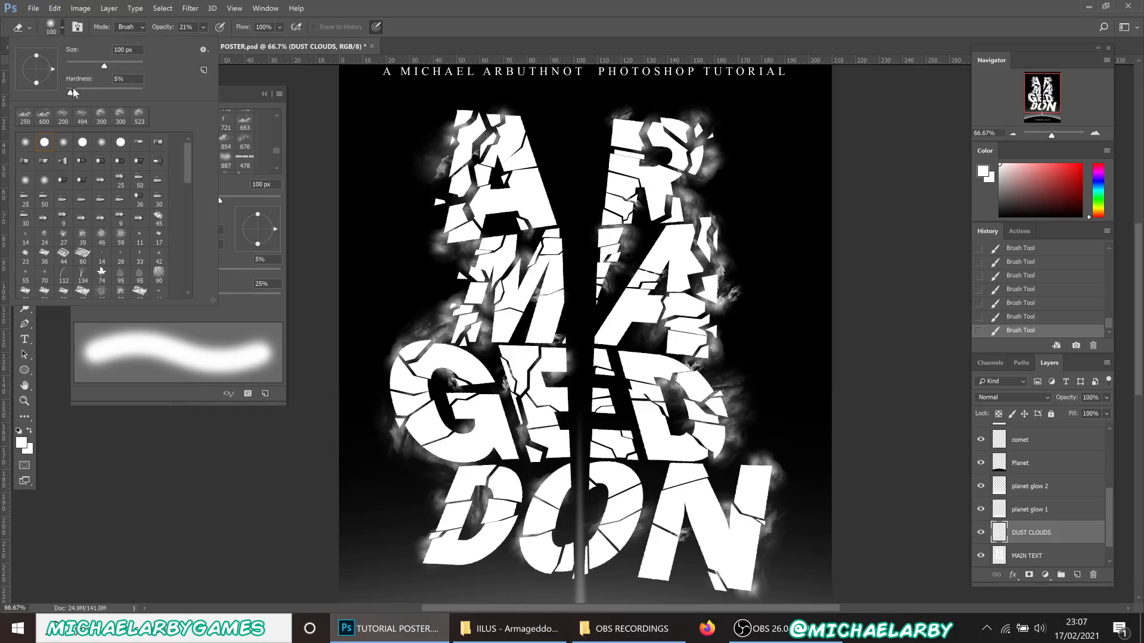
{"action": "type", "text": "100"}
{"action": "key", "text": "Return"}
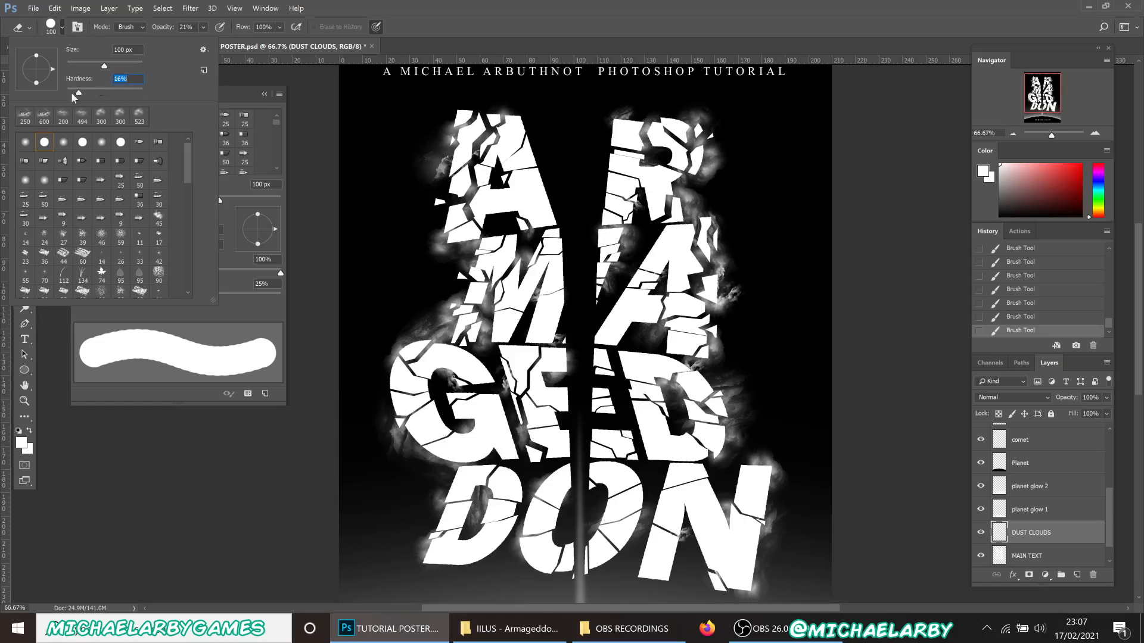
{"action": "left_click", "coordinate": [463, 17]}
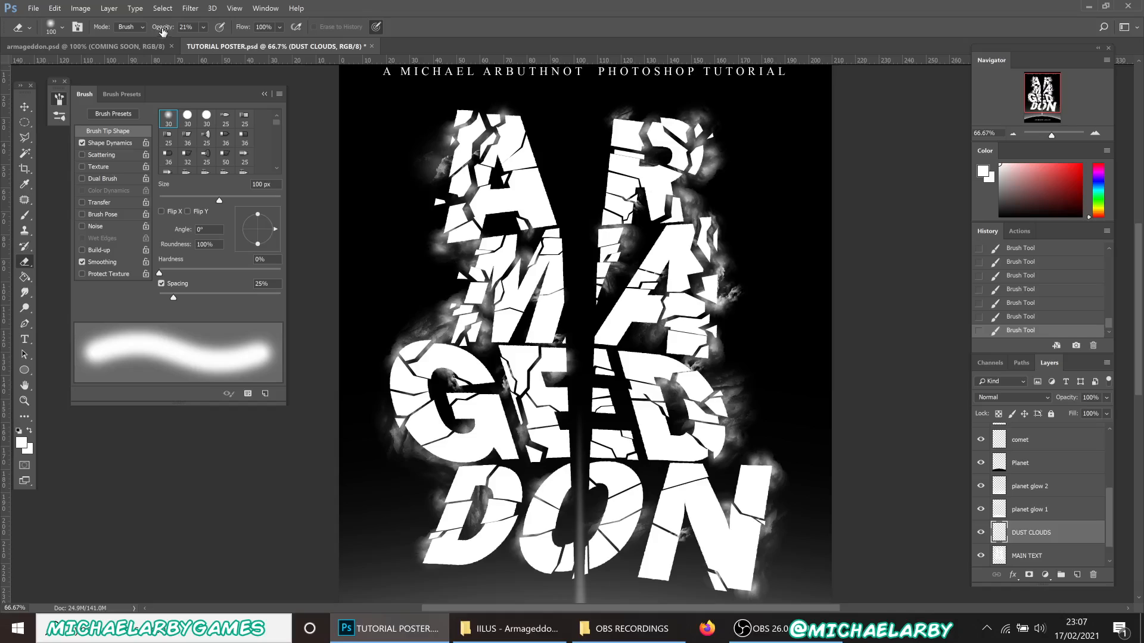
{"action": "left_click", "coordinate": [203, 27]}
{"action": "left_click_drag", "start_coordinate": [203, 40], "coordinate": [217, 41]}
{"action": "left_click", "coordinate": [401, 13]}
{"action": "key", "text": "bracketright"}
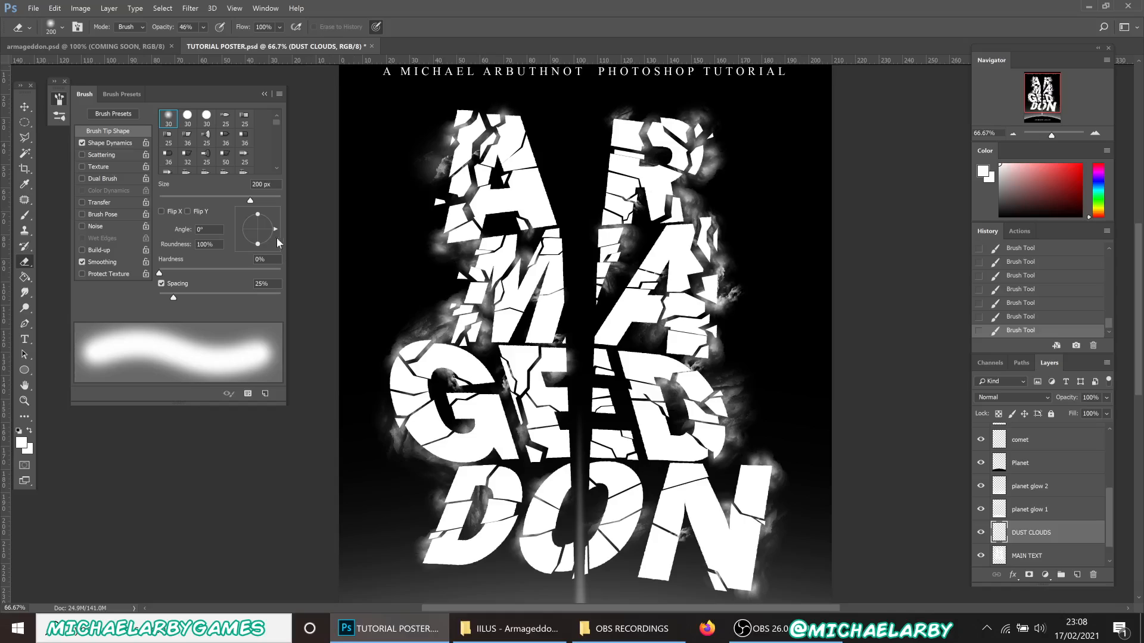
Softly erase some of the dust left of the M and along the first A's left edge.
{"action": "left_click_drag", "start_coordinate": [458, 314], "coordinate": [454, 305]}
{"action": "left_click", "coordinate": [452, 322]}
{"action": "left_click", "coordinate": [453, 327]}
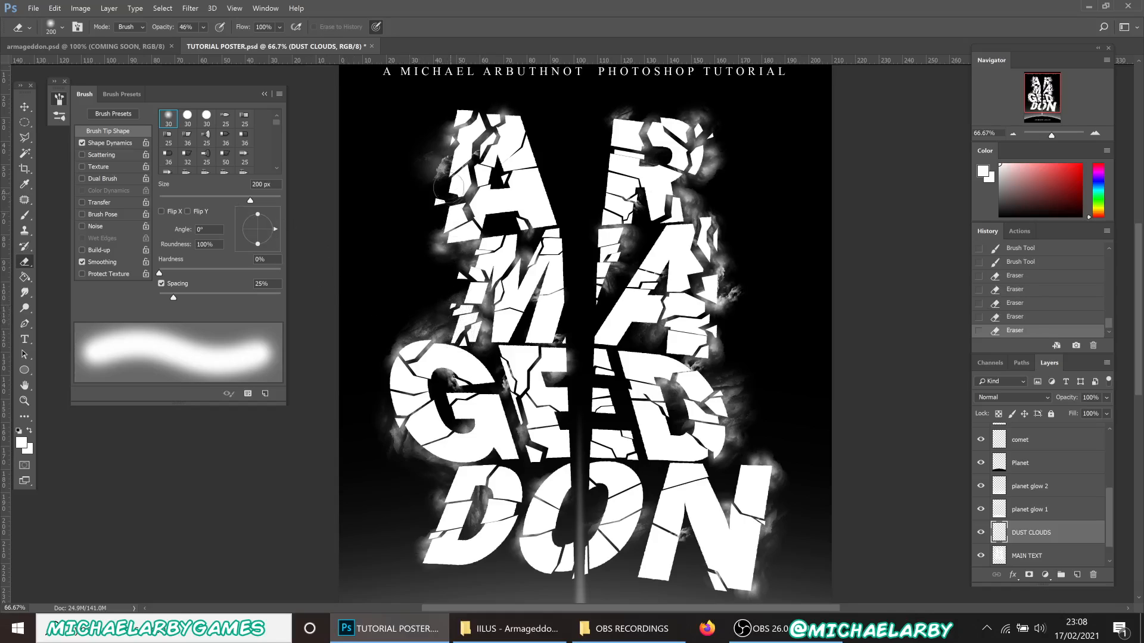
{"action": "left_click", "coordinate": [434, 163]}
{"action": "left_click", "coordinate": [455, 147]}
{"action": "left_click", "coordinate": [458, 127]}
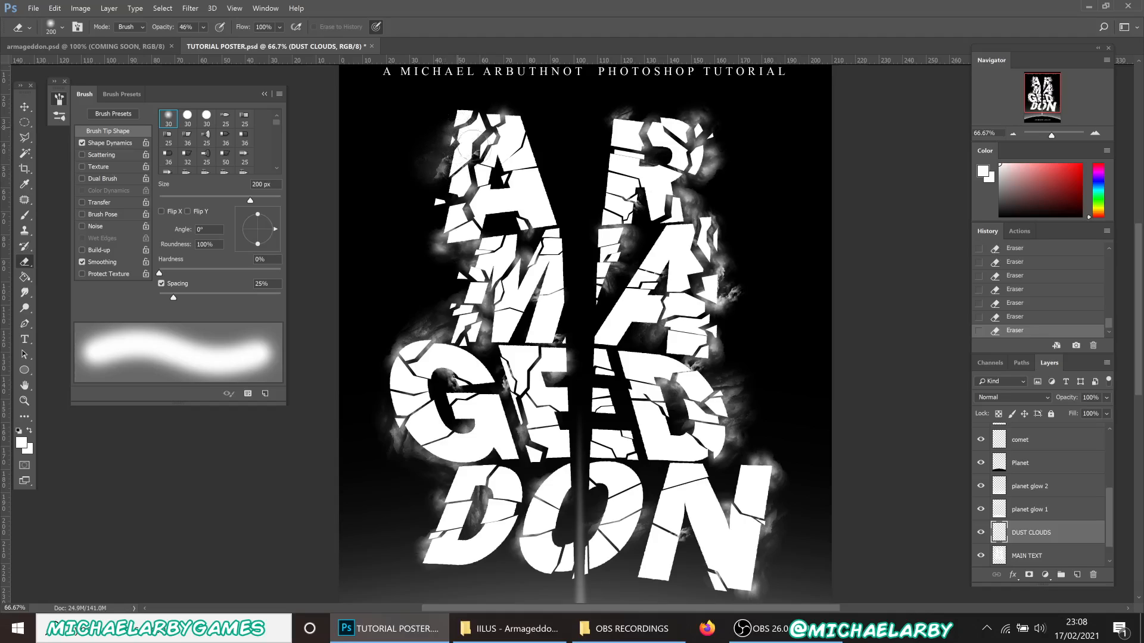
Softly erase excess dust right of the R, beside the second-row A and around the G's lower-left curve.
{"action": "left_click", "coordinate": [709, 169]}
{"action": "left_click", "coordinate": [724, 173]}
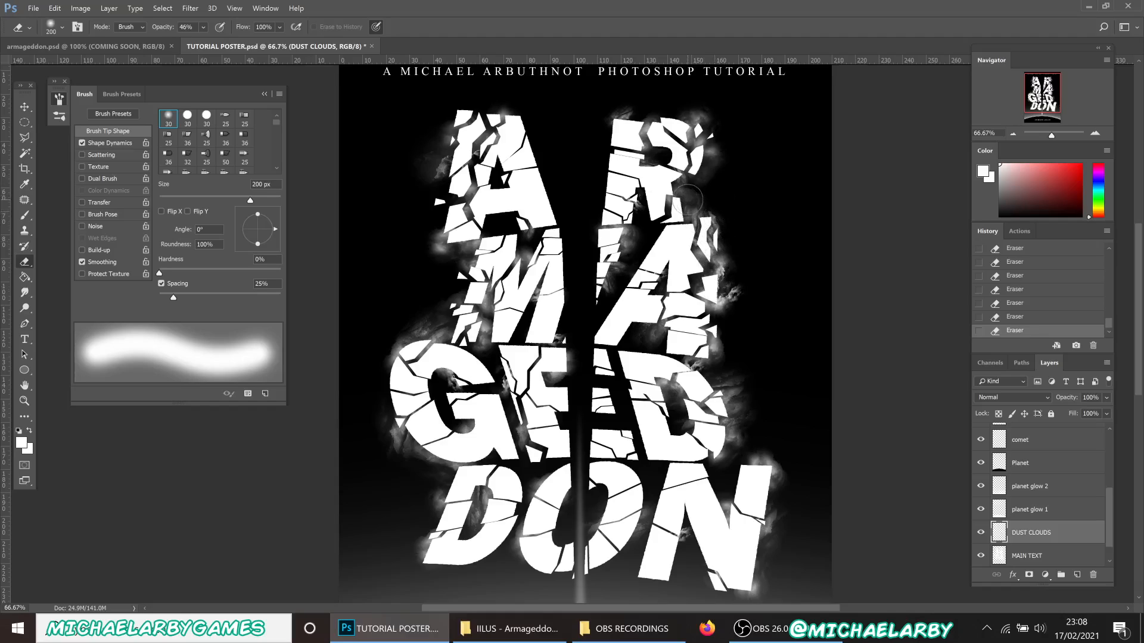
{"action": "left_click", "coordinate": [722, 311]}
{"action": "left_click", "coordinate": [397, 445]}
{"action": "left_click", "coordinate": [396, 445]}
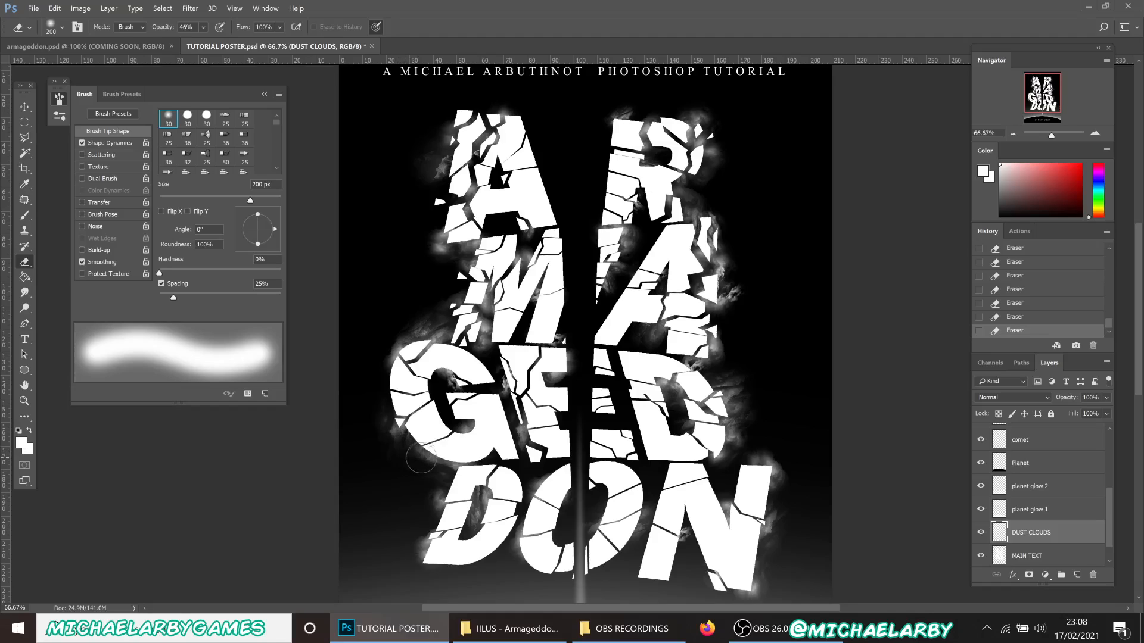
{"action": "left_click", "coordinate": [427, 455]}
{"action": "left_click", "coordinate": [433, 456]}
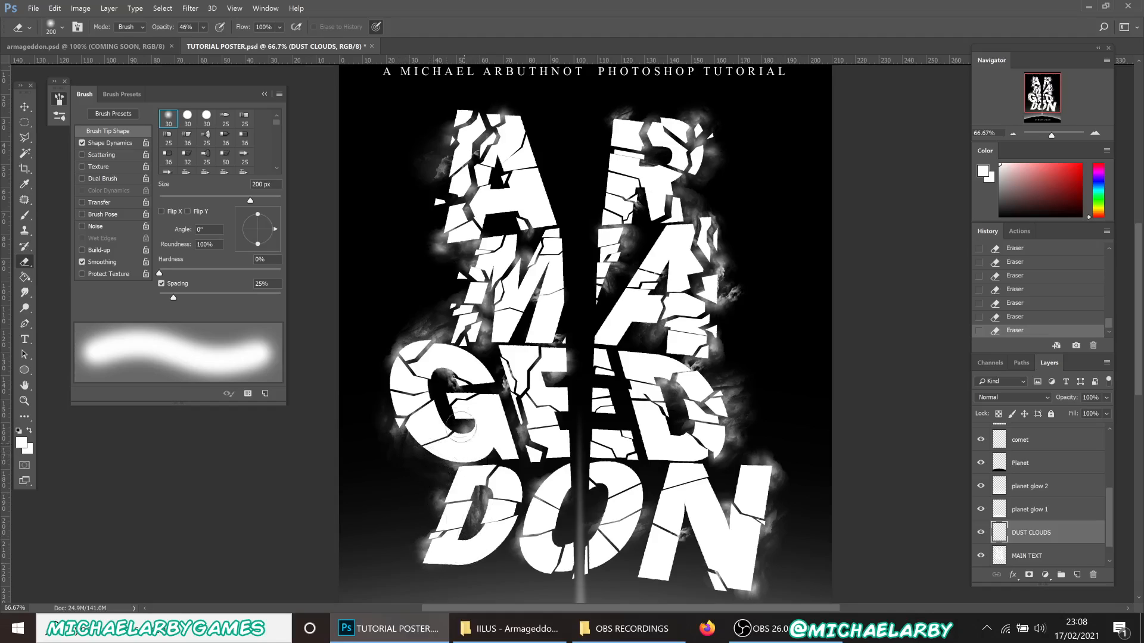
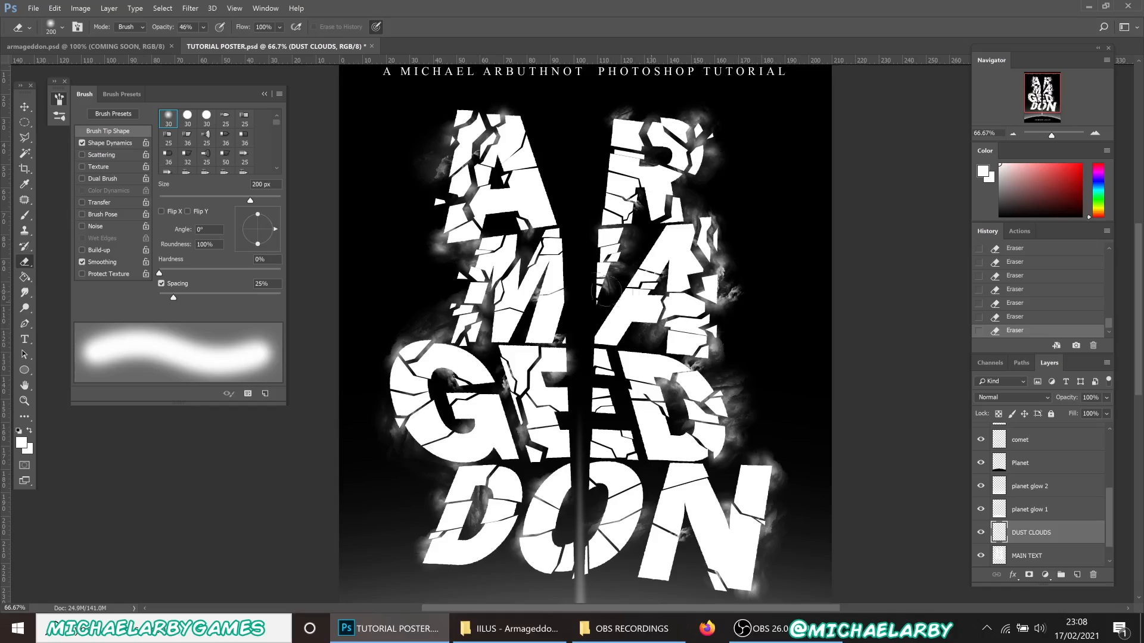
Check the dust around the letters in the reference poster armageddon.psd and return to TUTORIAL POSTER.psd.
{"action": "scroll", "coordinate": [603, 294], "scroll_direction": "down", "scroll_amount": 3}
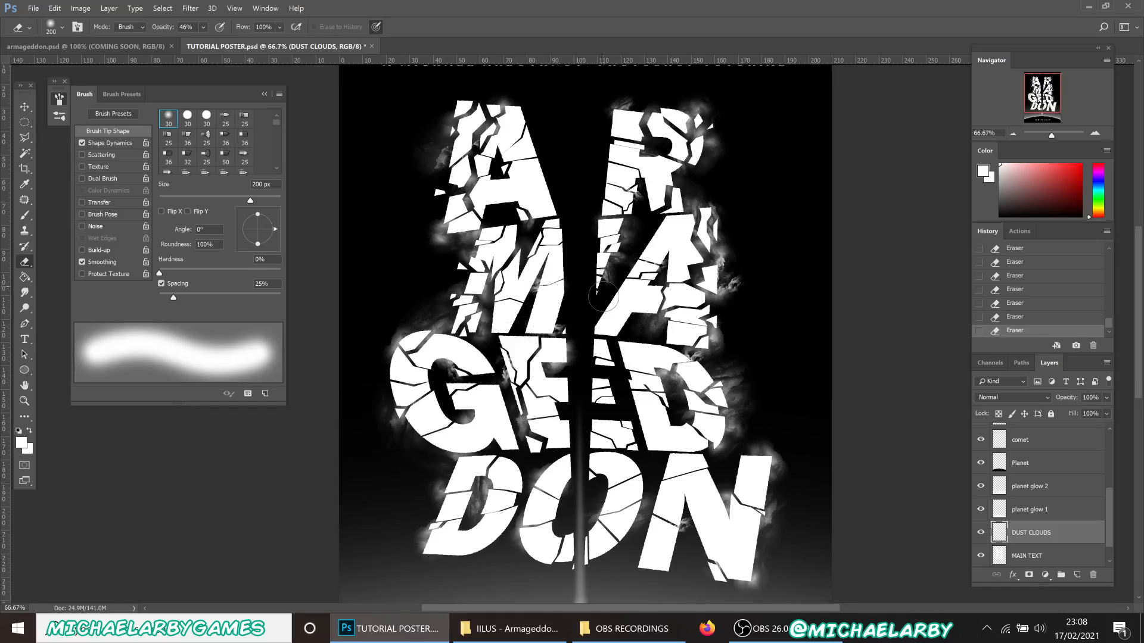
{"action": "scroll", "coordinate": [603, 296], "scroll_direction": "up", "scroll_amount": 1}
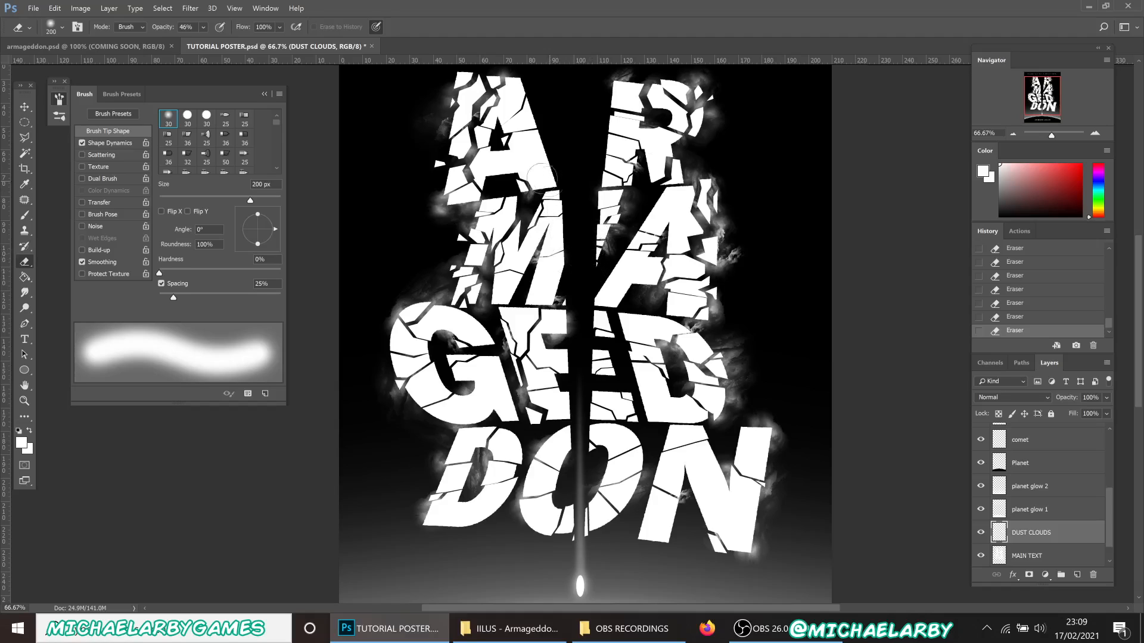
{"action": "left_click", "coordinate": [57, 44]}
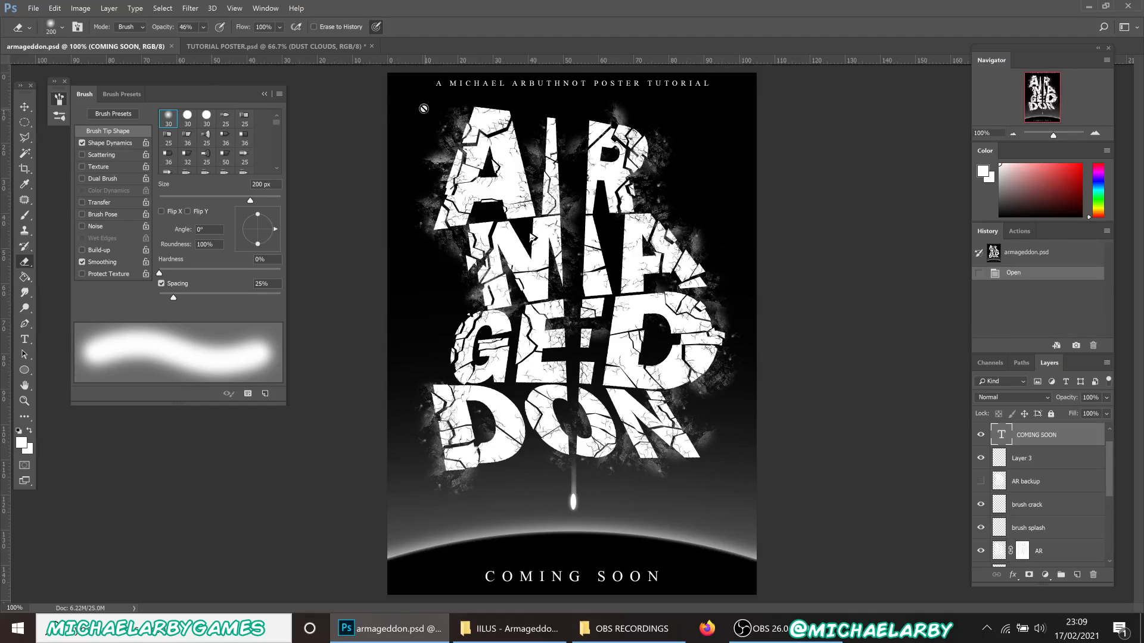
{"action": "left_click", "coordinate": [230, 46]}
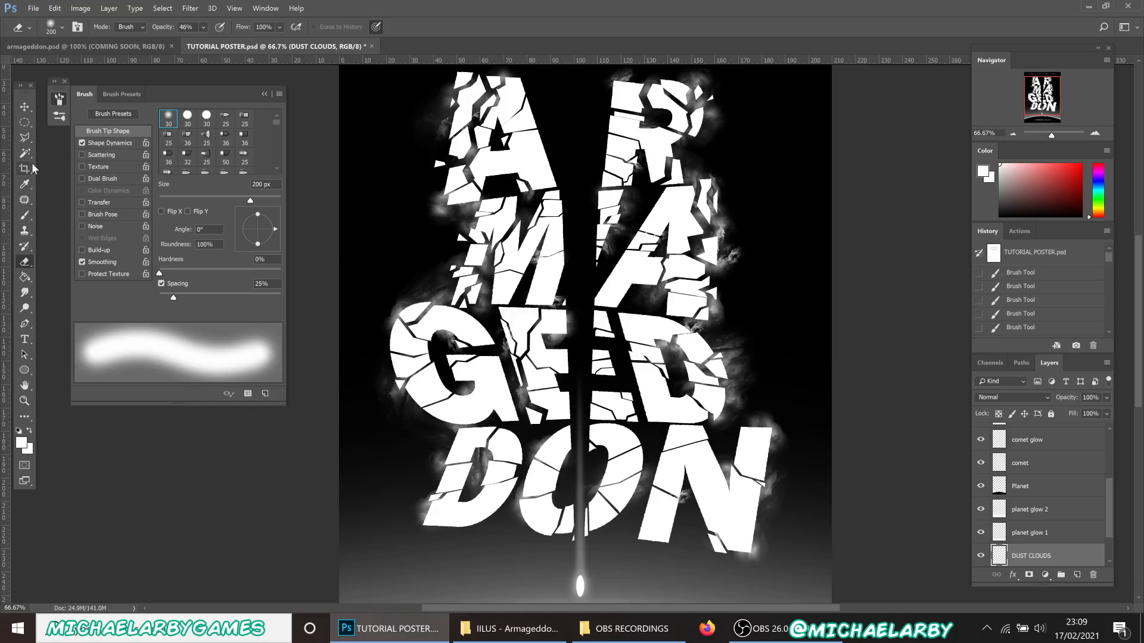
With the 250 px smoke brush, stamp dust below the R, around the E and D in GED, and over the O in DON.
{"action": "left_click", "coordinate": [24, 215]}
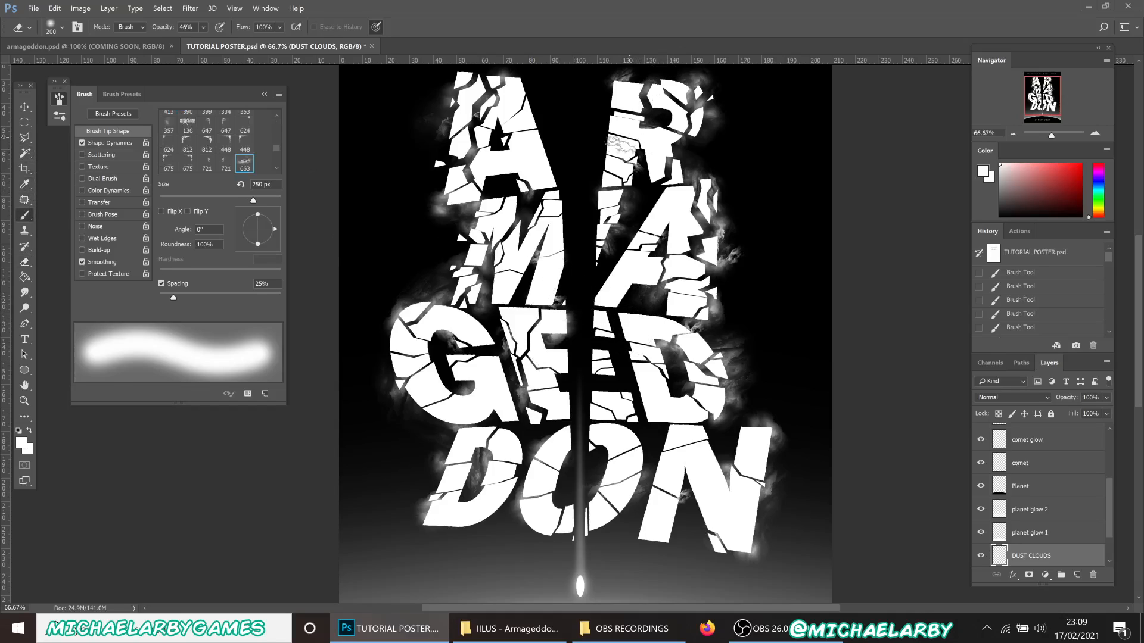
{"action": "left_click", "coordinate": [628, 186]}
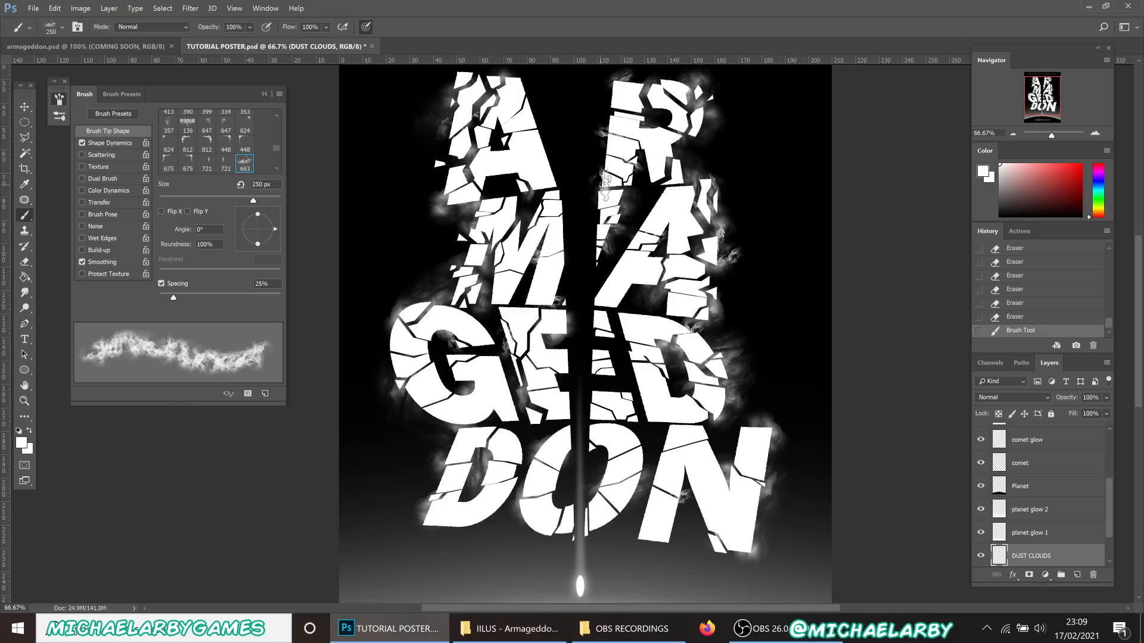
{"action": "left_click", "coordinate": [605, 186]}
{"action": "left_click", "coordinate": [597, 373]}
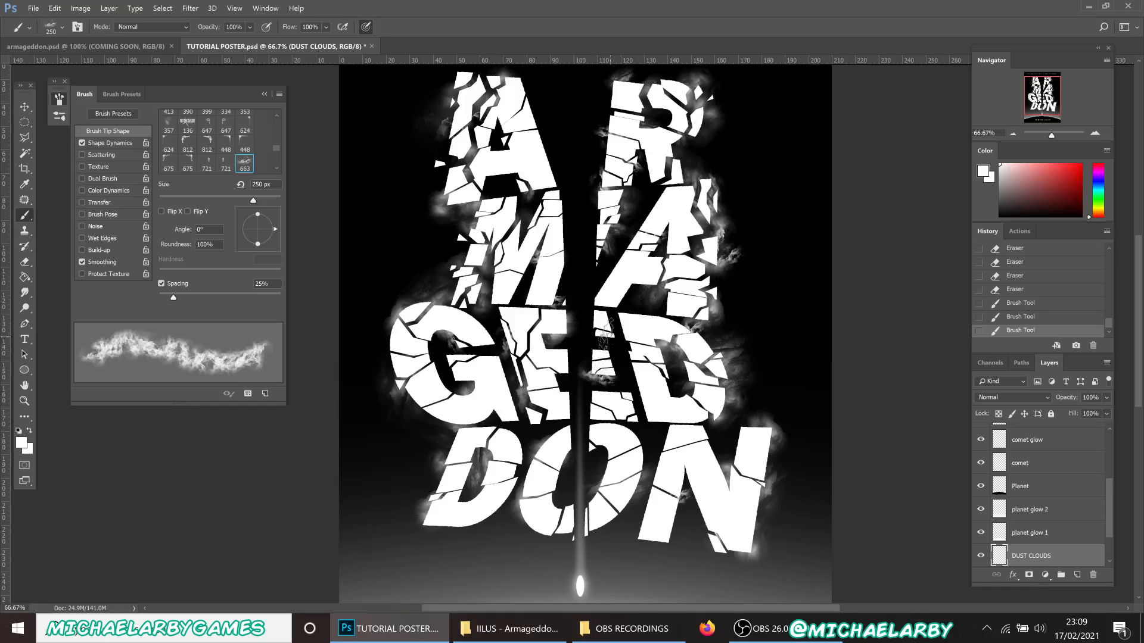
{"action": "left_click", "coordinate": [655, 423]}
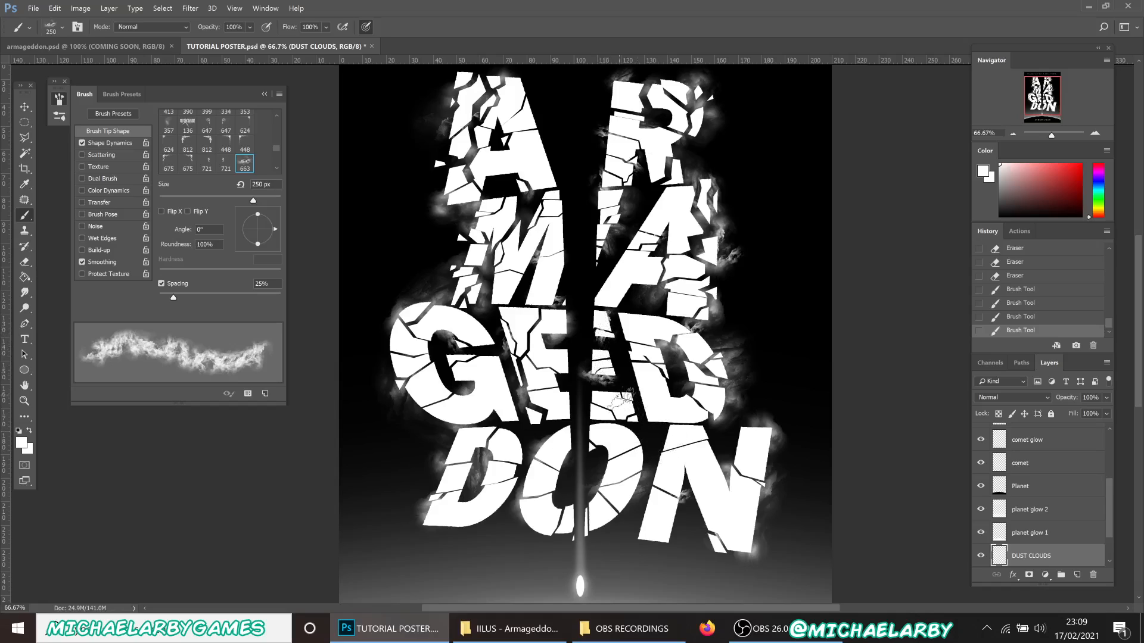
{"action": "left_click", "coordinate": [631, 483]}
{"action": "left_click", "coordinate": [593, 441]}
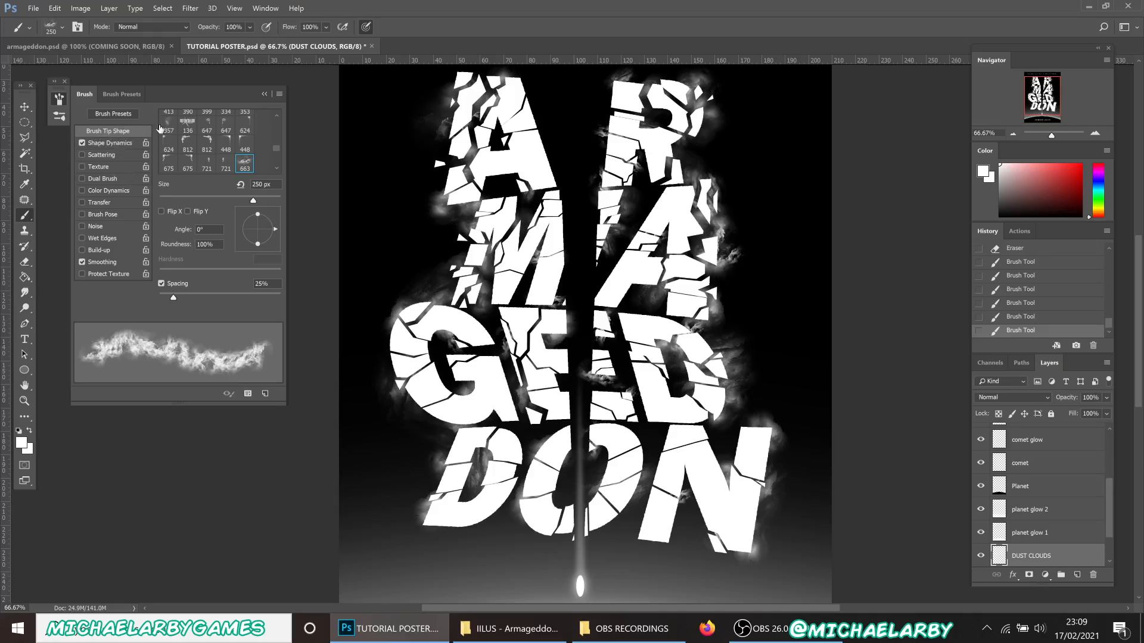
Choose the 563 px crack brush tip, test it left of the A and M, and undo the test stamps.
{"action": "scroll", "coordinate": [227, 145], "scroll_direction": "down", "scroll_amount": 3}
{"action": "scroll", "coordinate": [227, 145], "scroll_direction": "down", "scroll_amount": 2}
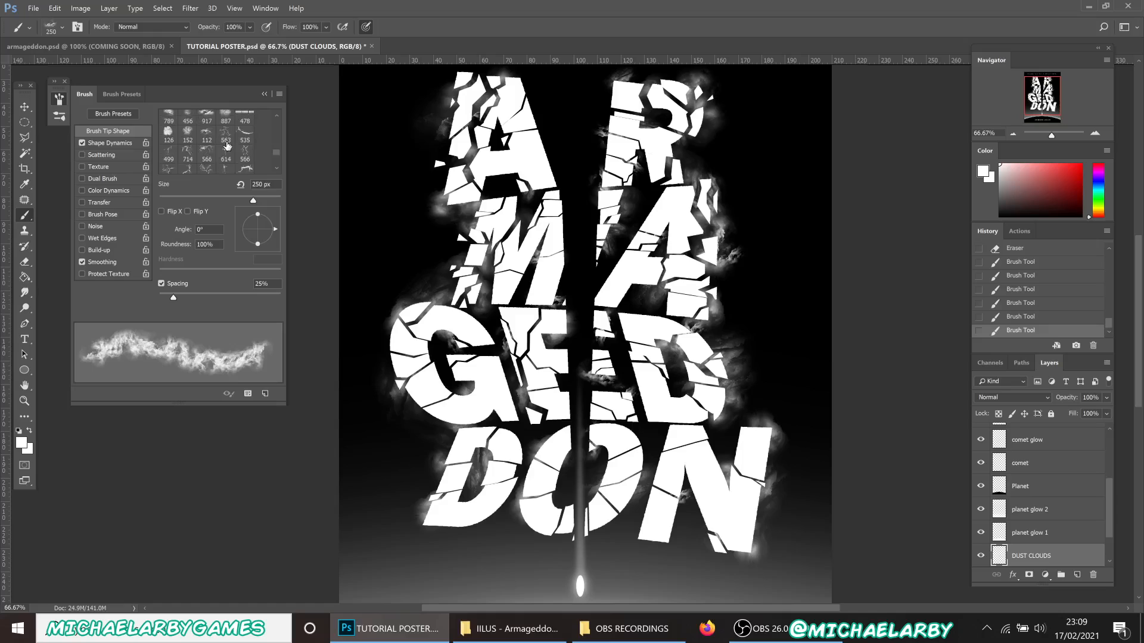
{"action": "left_click", "coordinate": [230, 138]}
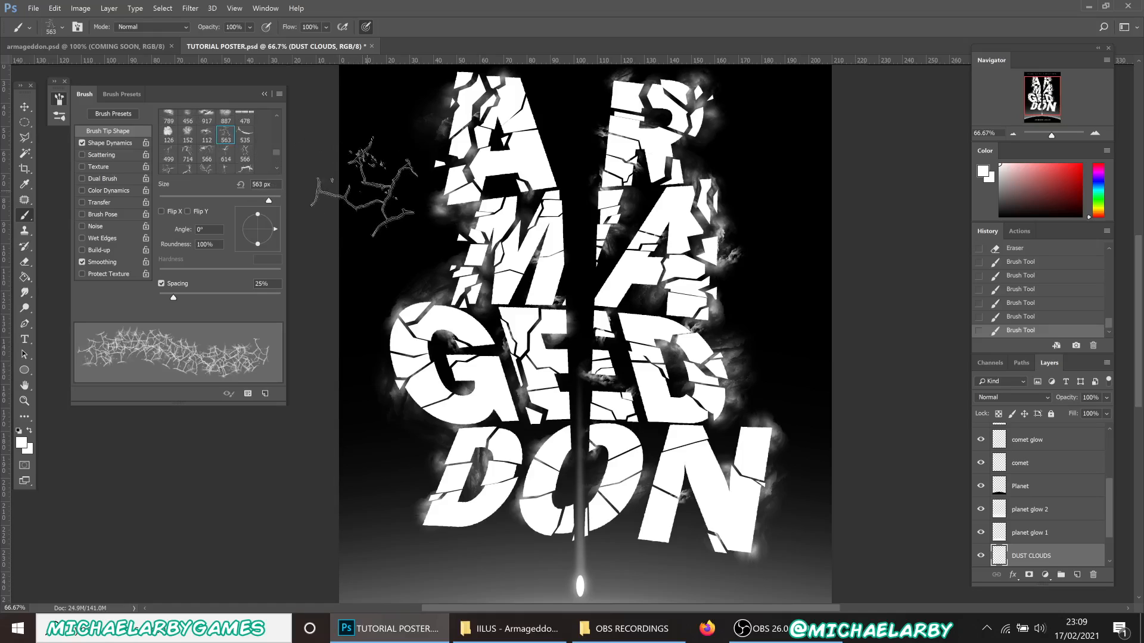
{"action": "left_click", "coordinate": [387, 210]}
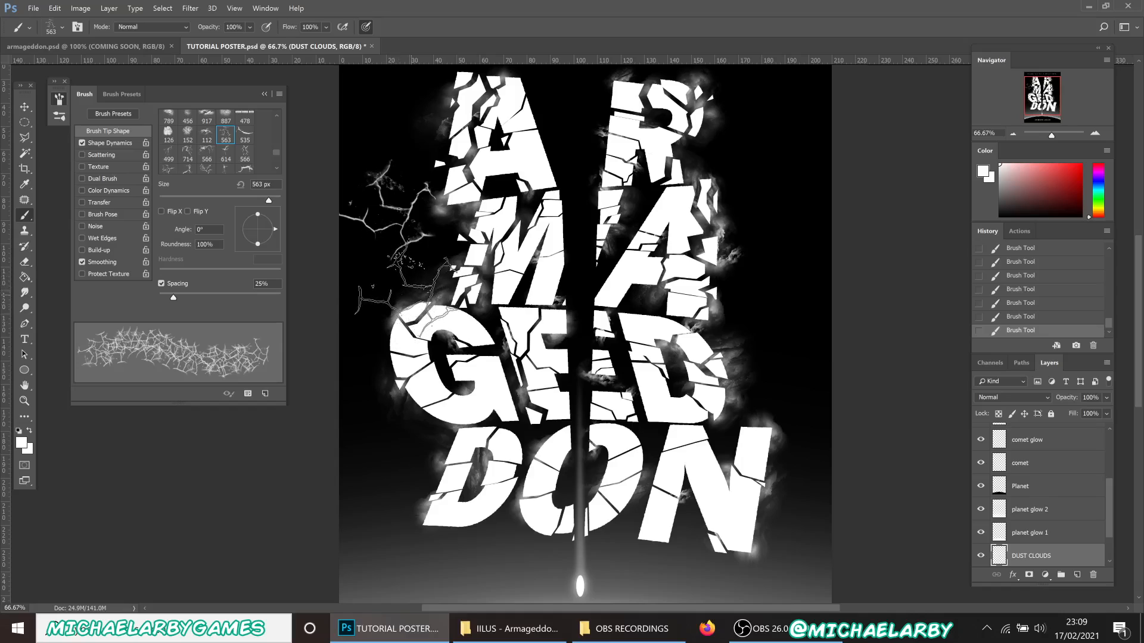
{"action": "key", "text": "ctrl+z"}
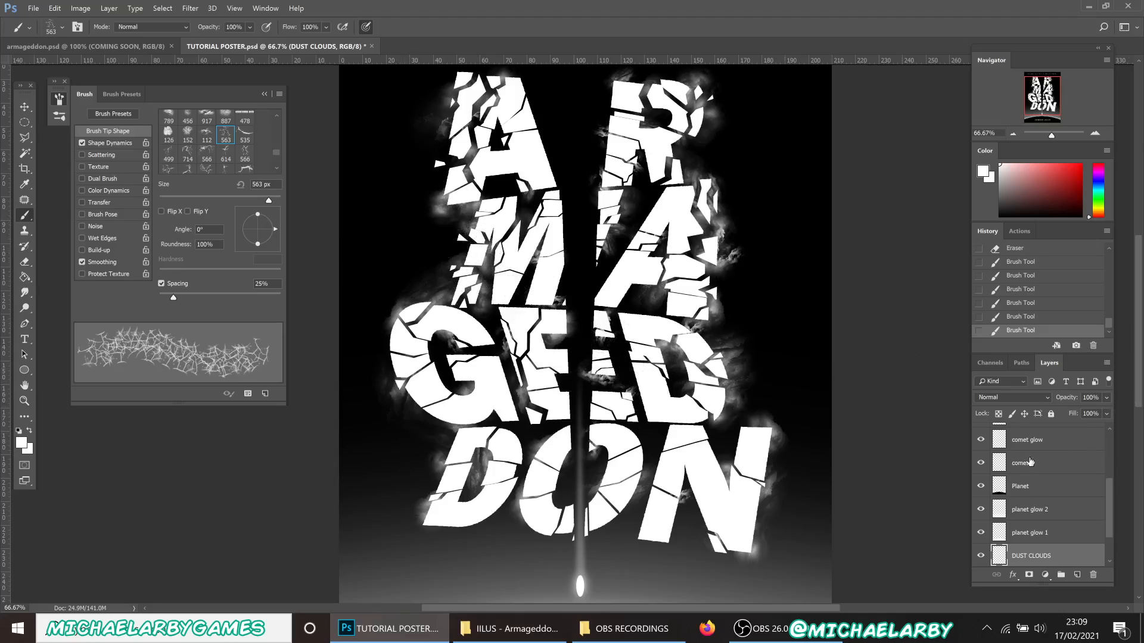
Select the MAIN TEXT layer, toggle its visibility to check it, and add a Reveal All layer mask.
{"action": "scroll", "coordinate": [1034, 485], "scroll_direction": "down", "scroll_amount": 2}
{"action": "left_click", "coordinate": [1027, 533]}
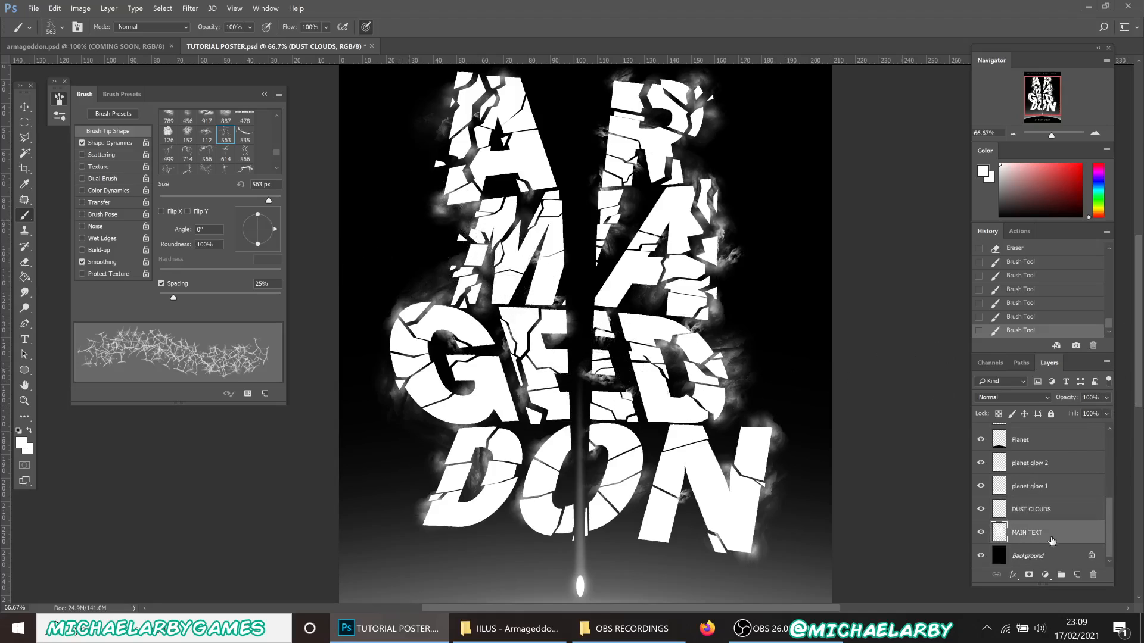
{"action": "left_click", "coordinate": [980, 533]}
{"action": "left_click", "coordinate": [981, 533]}
{"action": "left_click", "coordinate": [980, 532]}
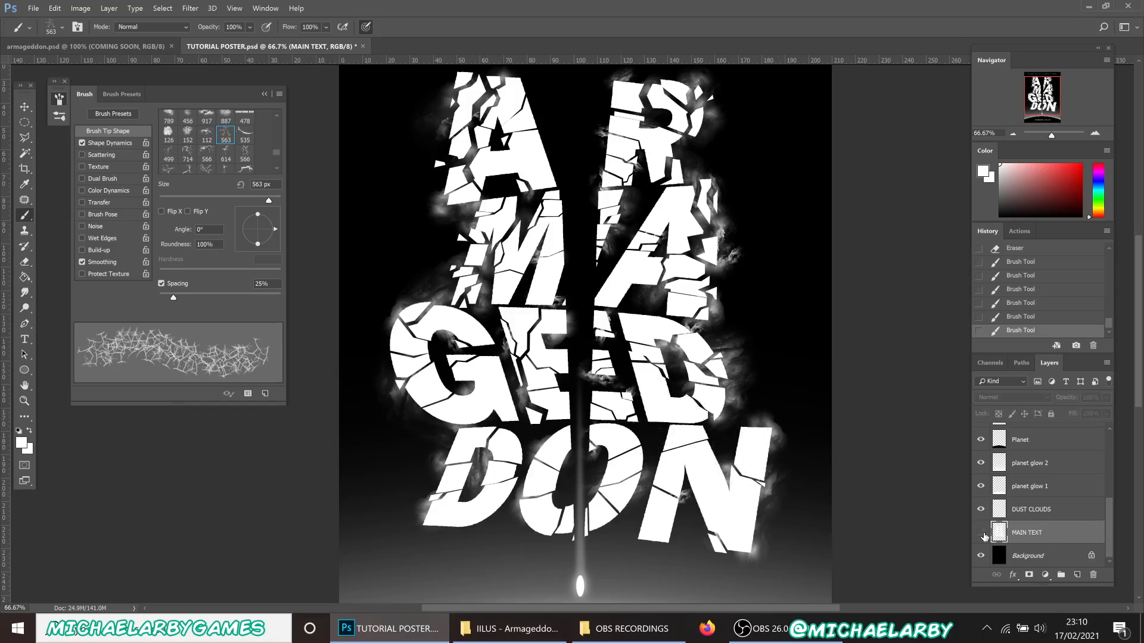
{"action": "left_click", "coordinate": [981, 532]}
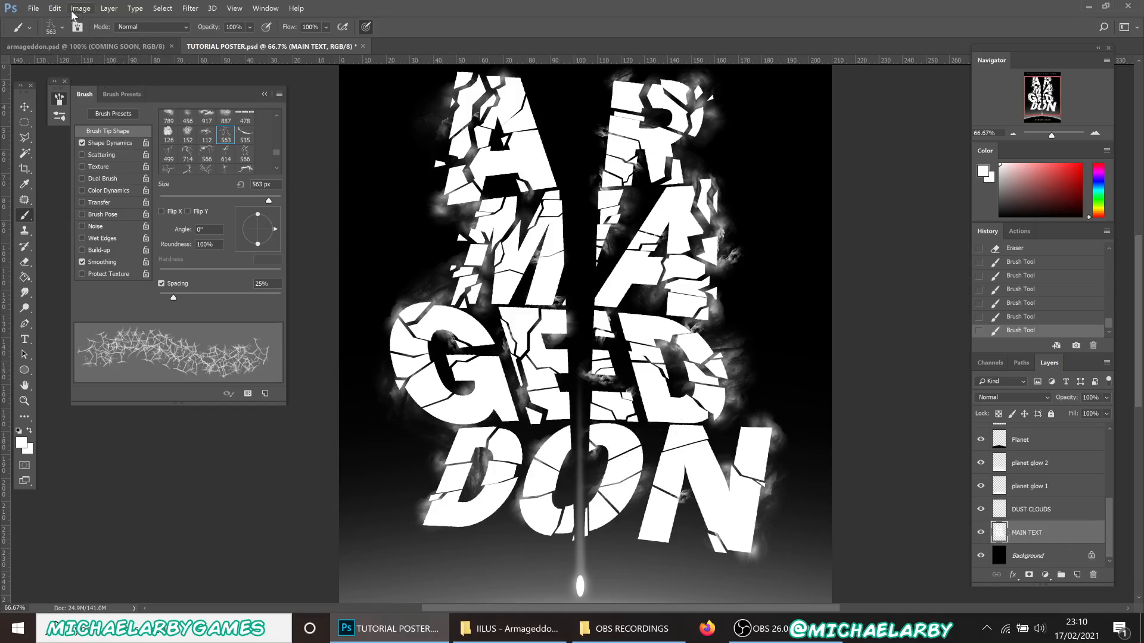
{"action": "left_click", "coordinate": [109, 8]}
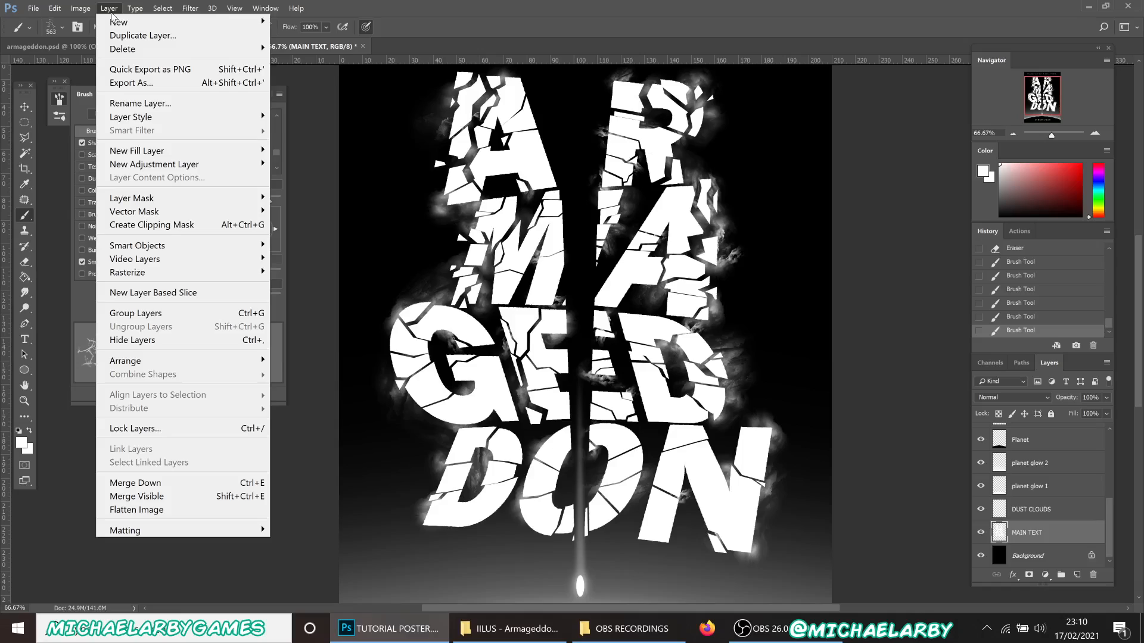
{"action": "mouse_move", "coordinate": [149, 199]}
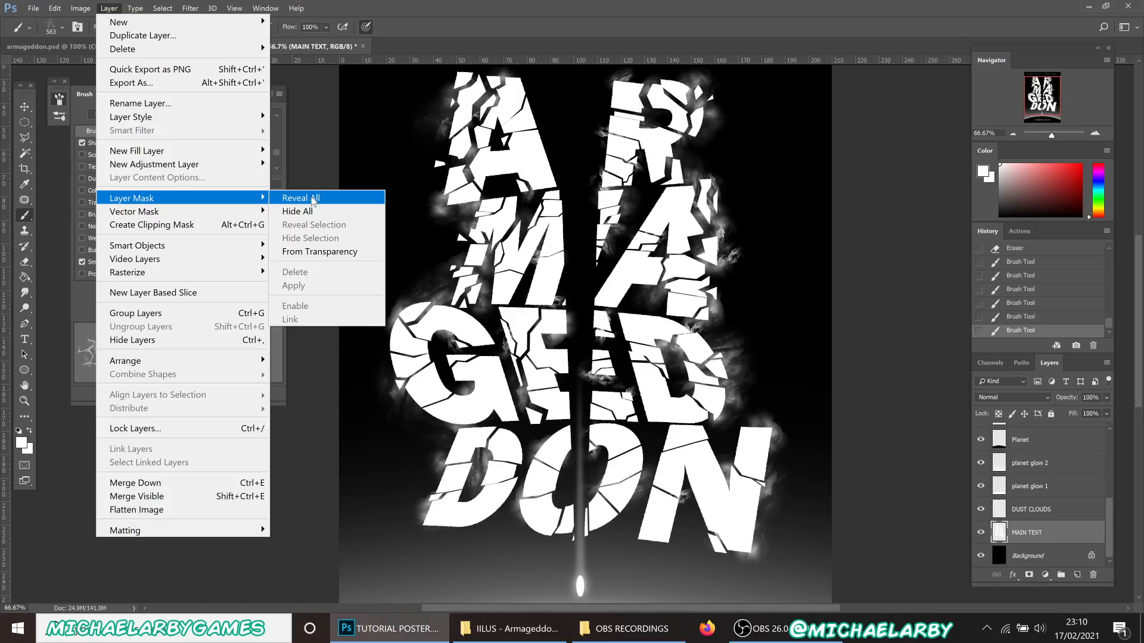
{"action": "left_click", "coordinate": [312, 199]}
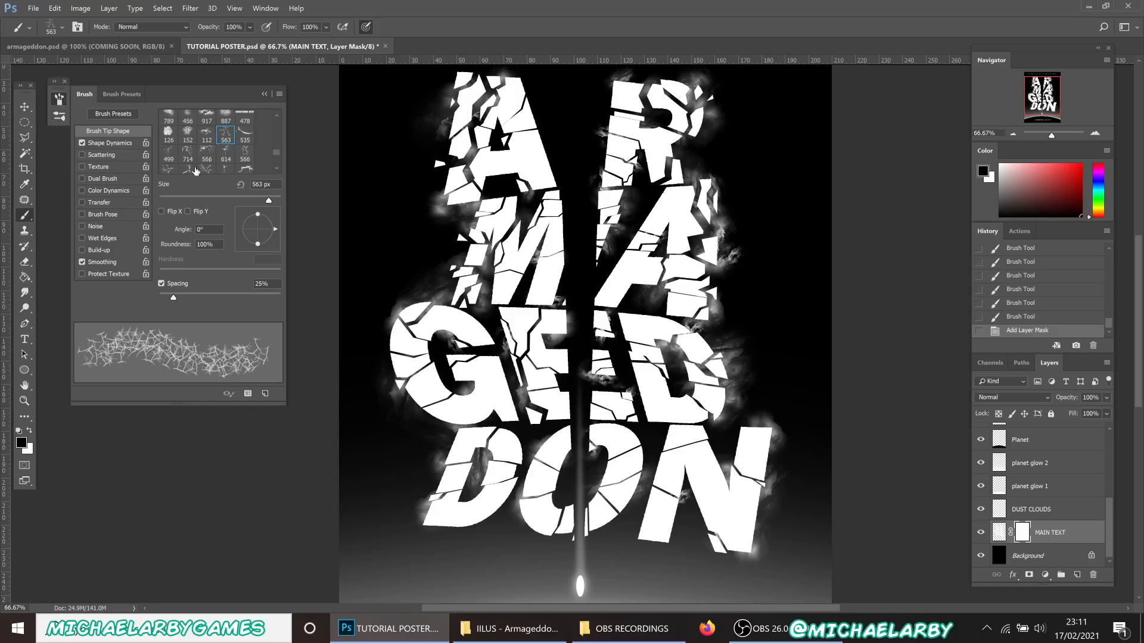
Test the mask by painting black over part of the first A with a 79 px hard round brush, then restore it with white.
{"action": "left_click_drag", "start_coordinate": [276, 153], "coordinate": [277, 116]}
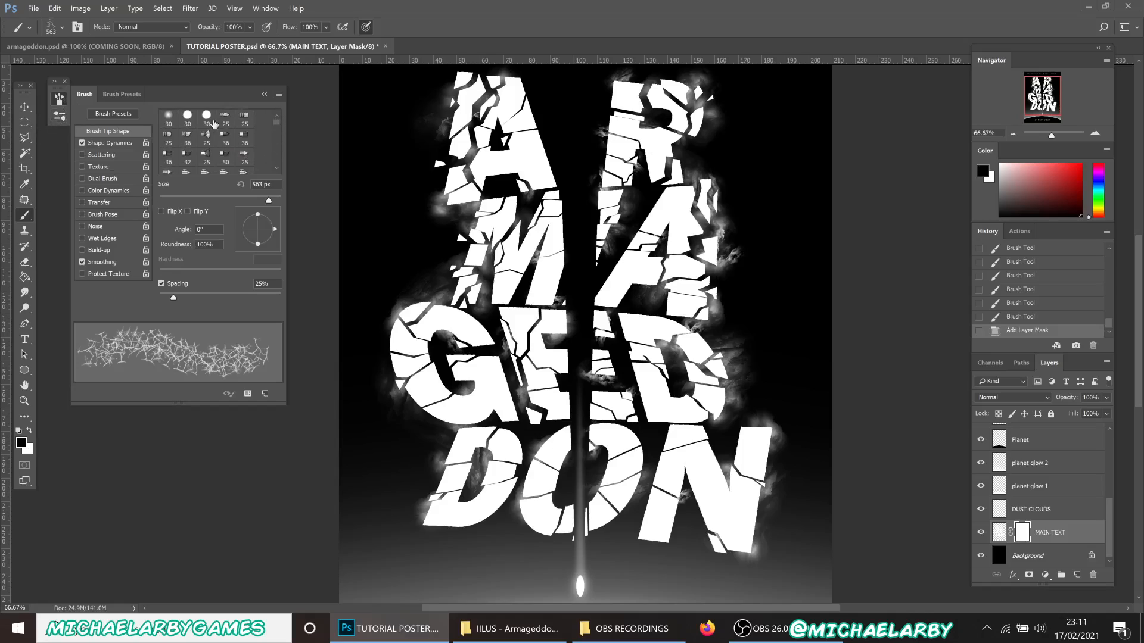
{"action": "left_click", "coordinate": [189, 116]}
{"action": "left_click", "coordinate": [206, 196]}
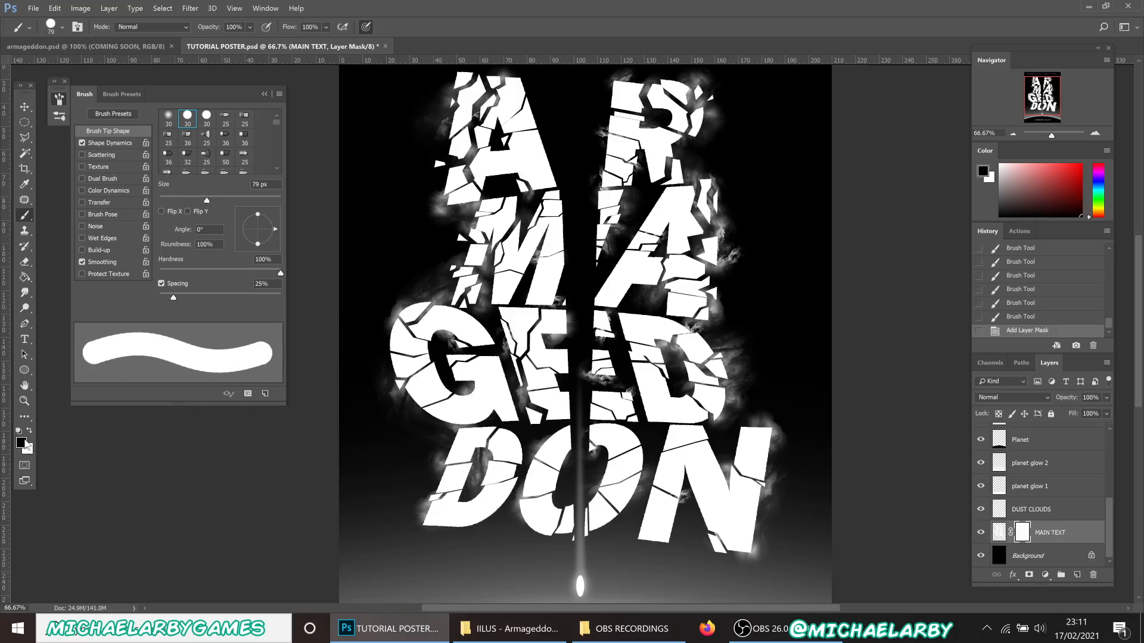
{"action": "mouse_move", "coordinate": [513, 140]}
{"action": "left_mouse_down"}
{"action": "mouse_move", "coordinate": [542, 118]}
{"action": "mouse_move", "coordinate": [523, 190]}
{"action": "mouse_move", "coordinate": [532, 199]}
{"action": "mouse_move", "coordinate": [535, 174]}
{"action": "mouse_move", "coordinate": [520, 205]}
{"action": "mouse_move", "coordinate": [499, 184]}
{"action": "mouse_move", "coordinate": [501, 126]}
{"action": "mouse_move", "coordinate": [462, 188]}
{"action": "mouse_move", "coordinate": [498, 153]}
{"action": "left_mouse_up"}
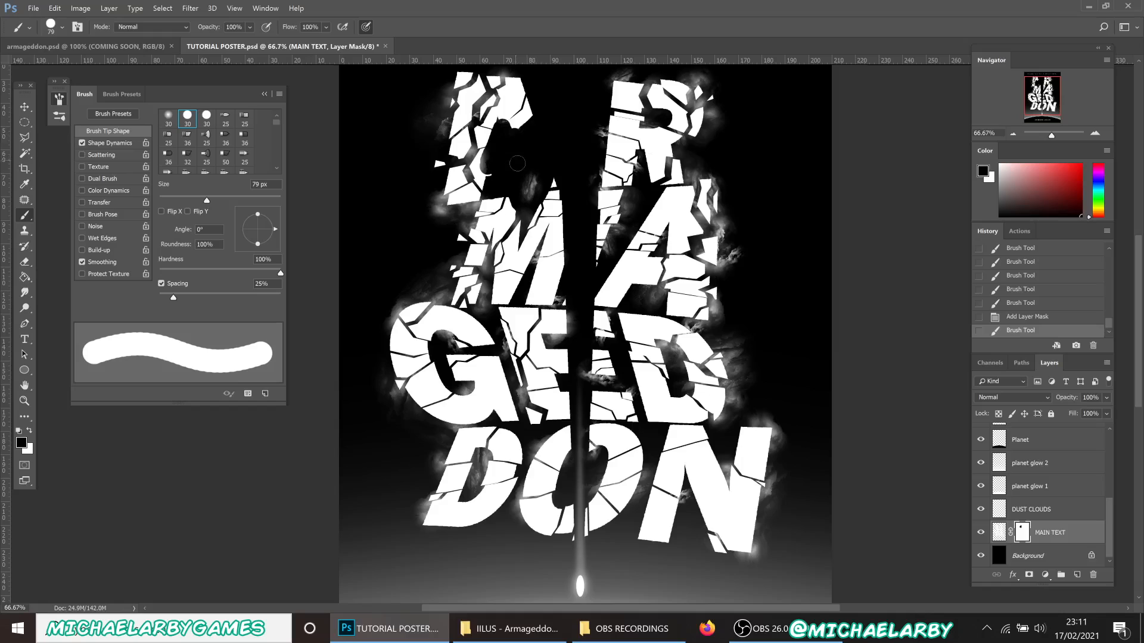
{"action": "left_click", "coordinate": [980, 556]}
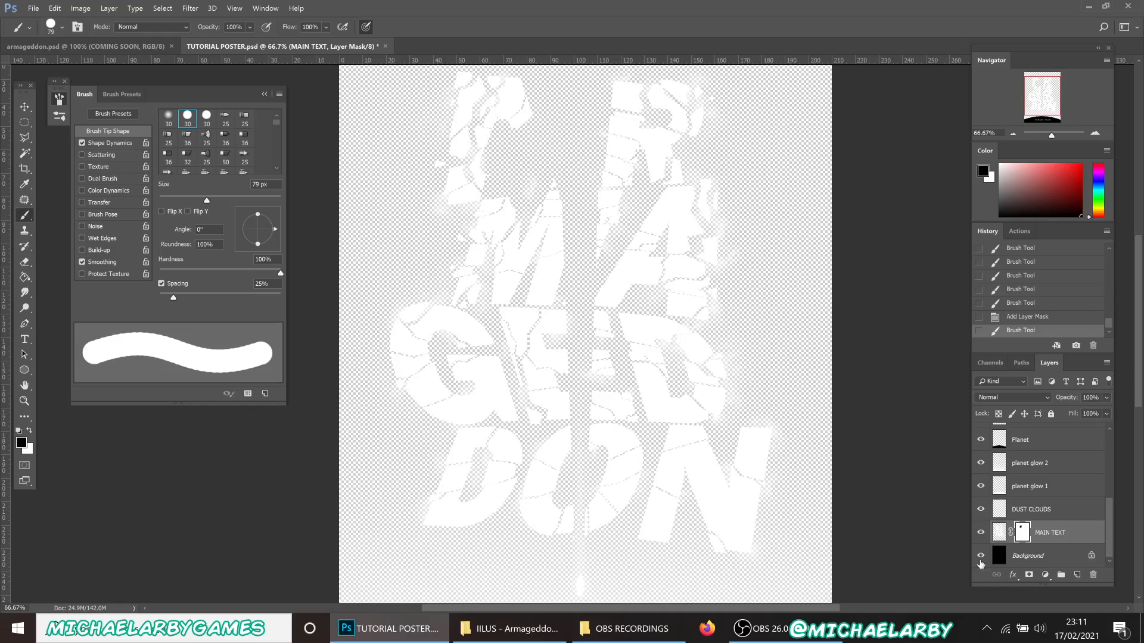
{"action": "left_click", "coordinate": [980, 557]}
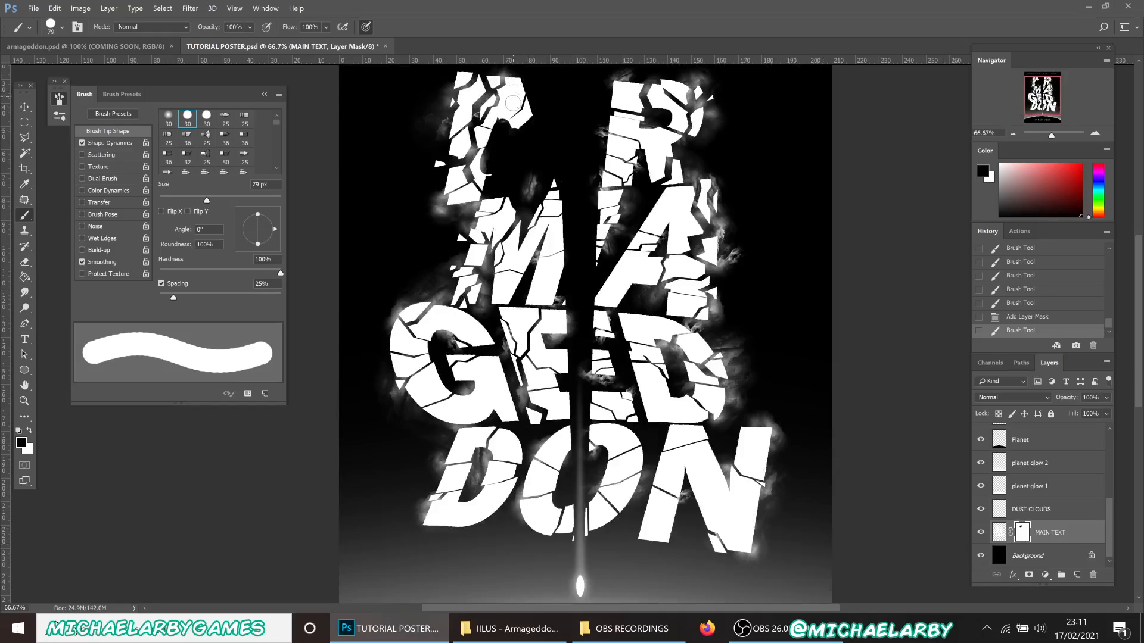
{"action": "mouse_move", "coordinate": [517, 130]}
{"action": "left_mouse_down"}
{"action": "mouse_move", "coordinate": [546, 97]}
{"action": "mouse_move", "coordinate": [519, 145]}
{"action": "left_mouse_up"}
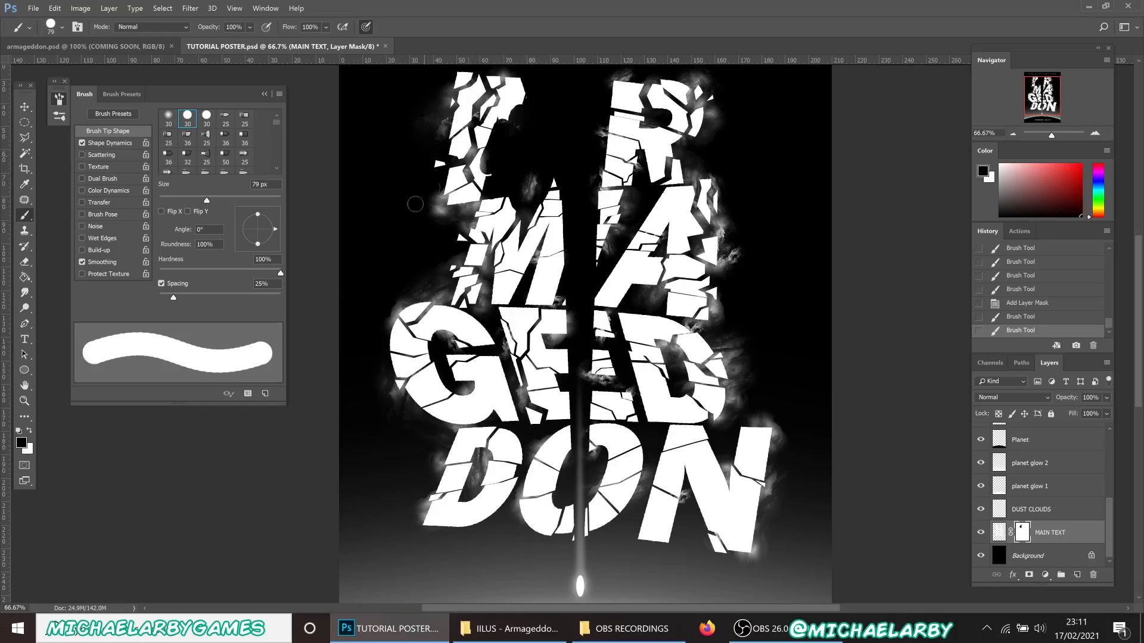
{"action": "left_click", "coordinate": [29, 432]}
{"action": "mouse_move", "coordinate": [508, 113]}
{"action": "left_mouse_down"}
{"action": "mouse_move", "coordinate": [522, 92]}
{"action": "mouse_move", "coordinate": [510, 149]}
{"action": "mouse_move", "coordinate": [503, 141]}
{"action": "mouse_move", "coordinate": [517, 125]}
{"action": "mouse_move", "coordinate": [525, 168]}
{"action": "mouse_move", "coordinate": [532, 111]}
{"action": "mouse_move", "coordinate": [550, 181]}
{"action": "mouse_move", "coordinate": [520, 189]}
{"action": "mouse_move", "coordinate": [514, 150]}
{"action": "mouse_move", "coordinate": [535, 207]}
{"action": "mouse_move", "coordinate": [516, 206]}
{"action": "mouse_move", "coordinate": [524, 173]}
{"action": "mouse_move", "coordinate": [504, 146]}
{"action": "mouse_move", "coordinate": [480, 178]}
{"action": "mouse_move", "coordinate": [499, 113]}
{"action": "mouse_move", "coordinate": [501, 174]}
{"action": "mouse_move", "coordinate": [527, 172]}
{"action": "mouse_move", "coordinate": [501, 207]}
{"action": "mouse_move", "coordinate": [530, 166]}
{"action": "left_mouse_up"}
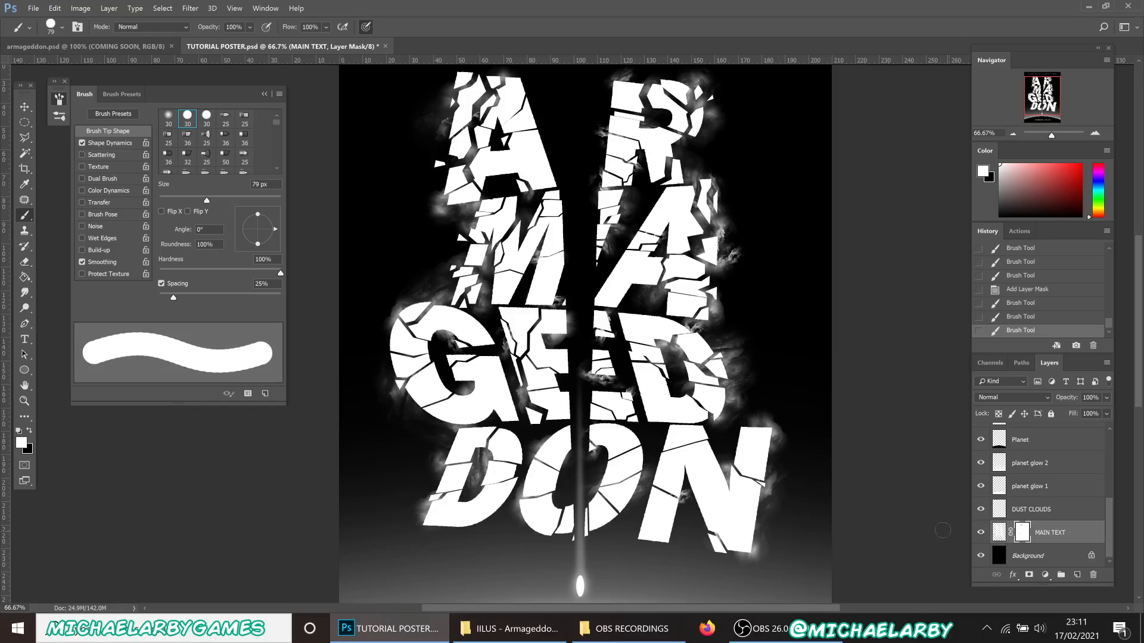
Target the MAIN TEXT layer mask with black as foreground and choose the 741 px crack brush tip, reduced to 250 px.
{"action": "left_click", "coordinate": [1000, 535]}
{"action": "left_click", "coordinate": [1027, 536]}
{"action": "left_click", "coordinate": [30, 430]}
{"action": "left_click_drag", "start_coordinate": [276, 123], "coordinate": [272, 154]}
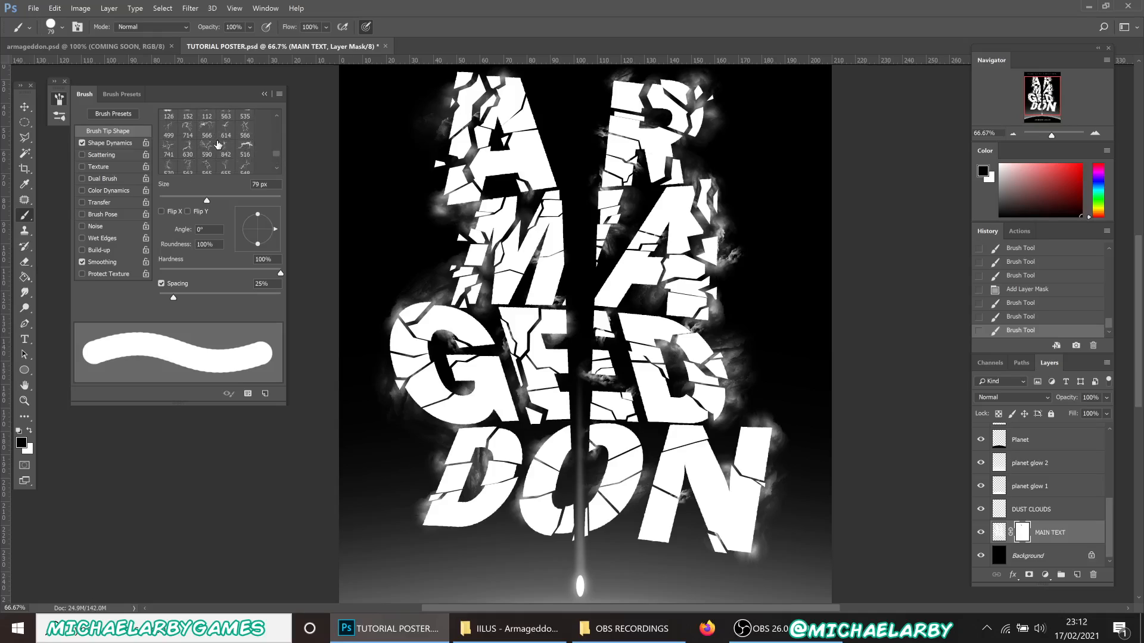
{"action": "scroll", "coordinate": [202, 147], "scroll_direction": "up", "scroll_amount": 1}
{"action": "left_click", "coordinate": [168, 158]}
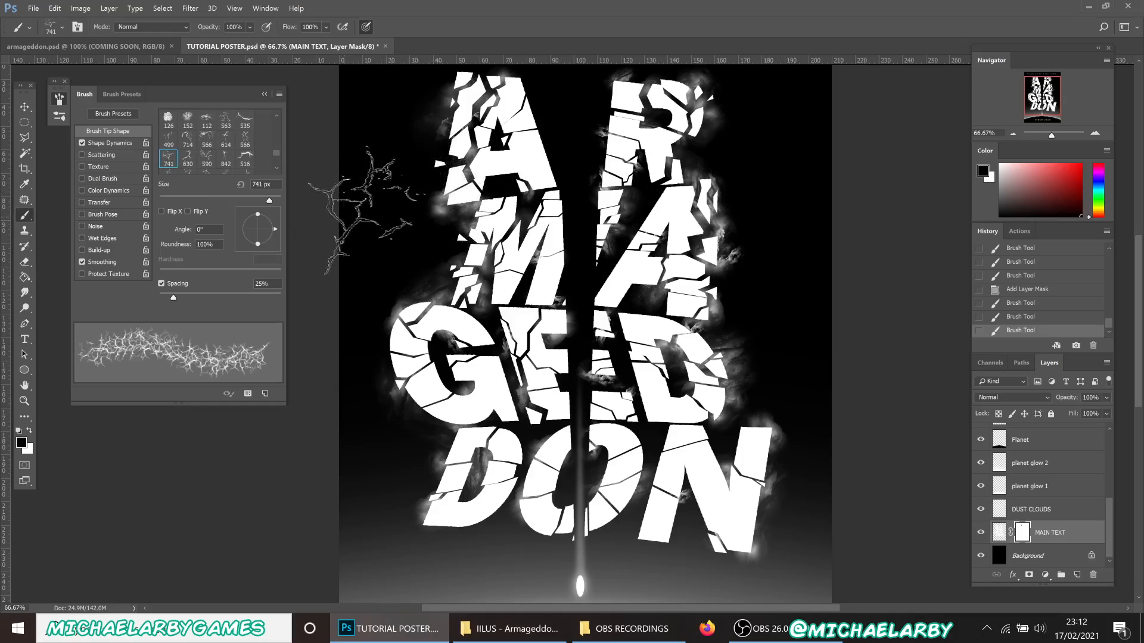
{"action": "key", "text": "bracketleft"}
{"action": "key", "text": "bracketleft"}
{"action": "key", "text": "bracketleft"}
{"action": "key", "text": "bracketleft"}
{"action": "key", "text": "bracketleft"}
{"action": "key", "text": "bracketleft"}
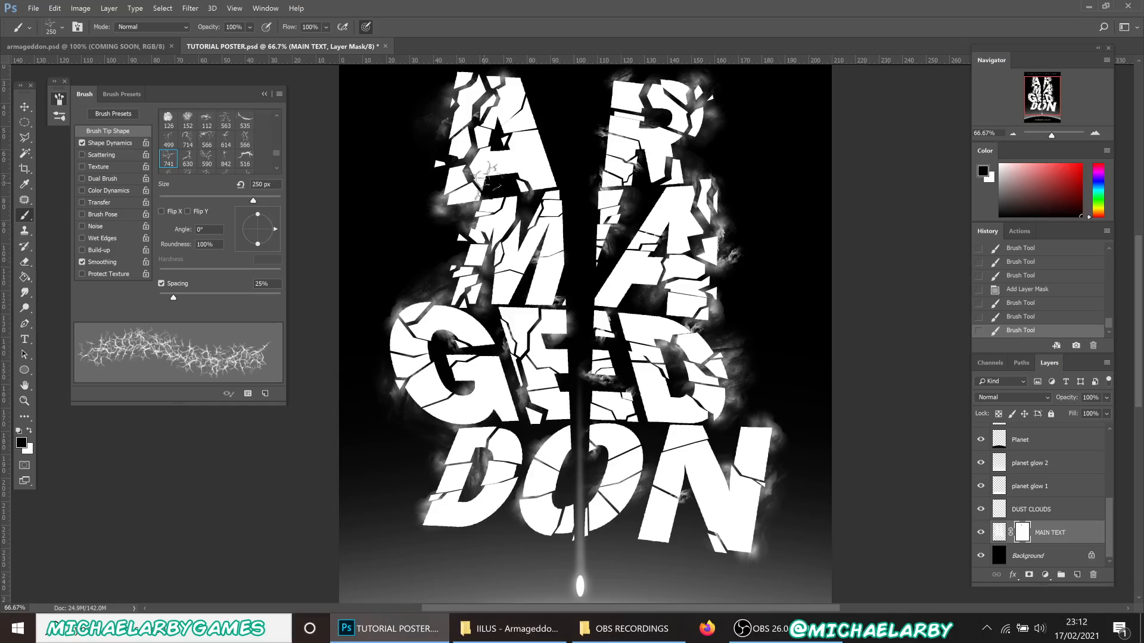
Stamp fine cracks on the mask over the first A and the M, reducing the brush to 125 px for smaller cracks.
{"action": "left_click", "coordinate": [518, 311]}
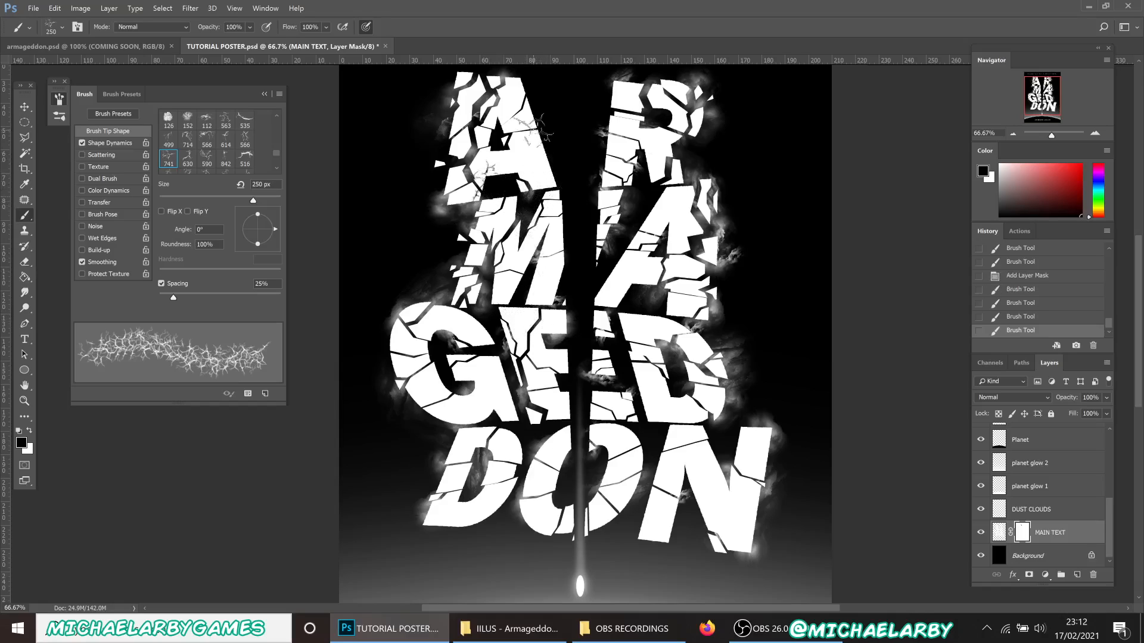
{"action": "left_click", "coordinate": [525, 131]}
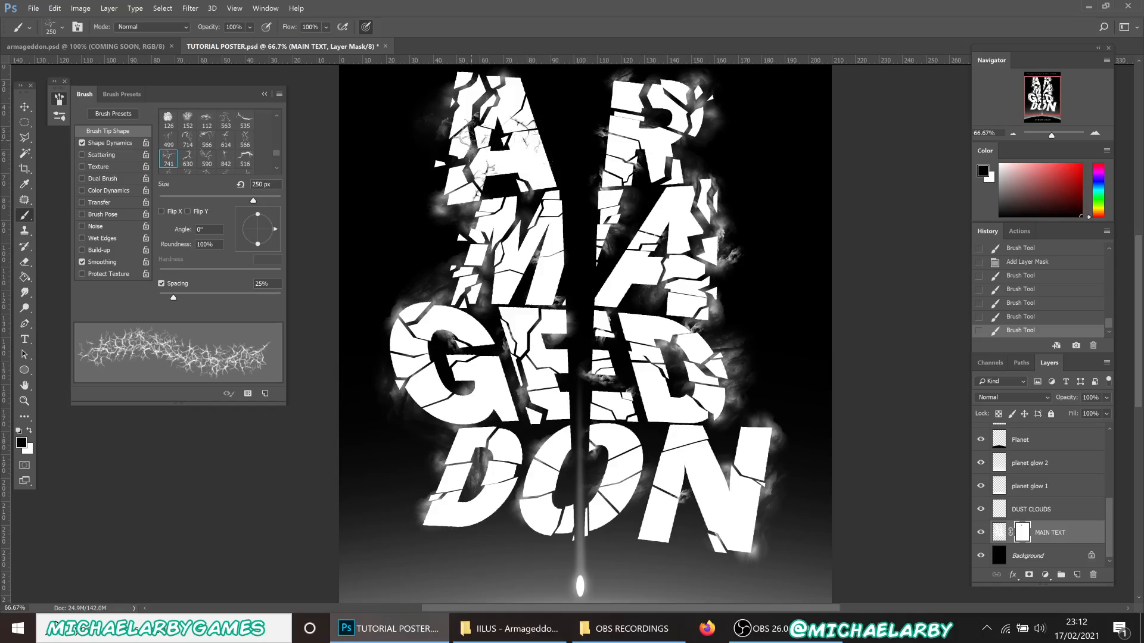
{"action": "left_click", "coordinate": [465, 140]}
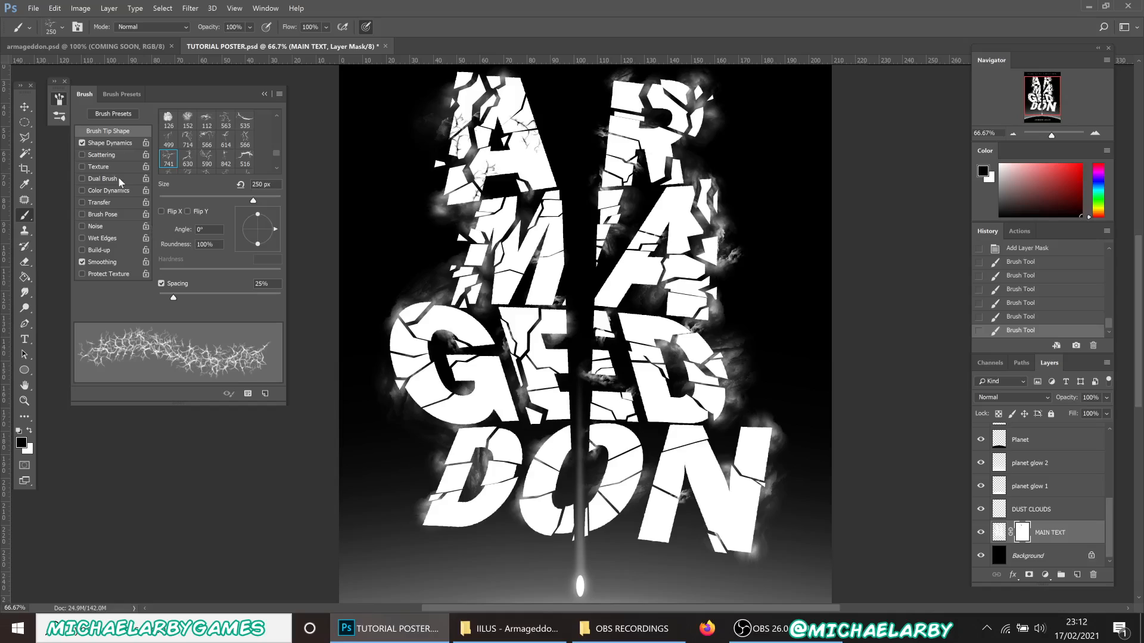
{"action": "left_click", "coordinate": [126, 144]}
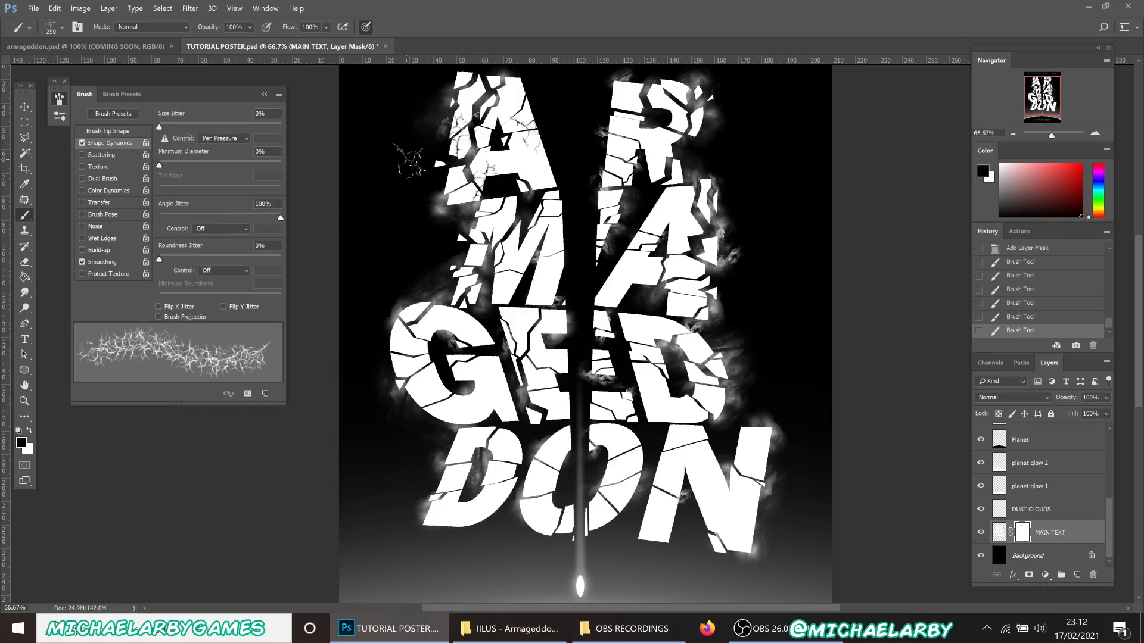
{"action": "left_click", "coordinate": [400, 154]}
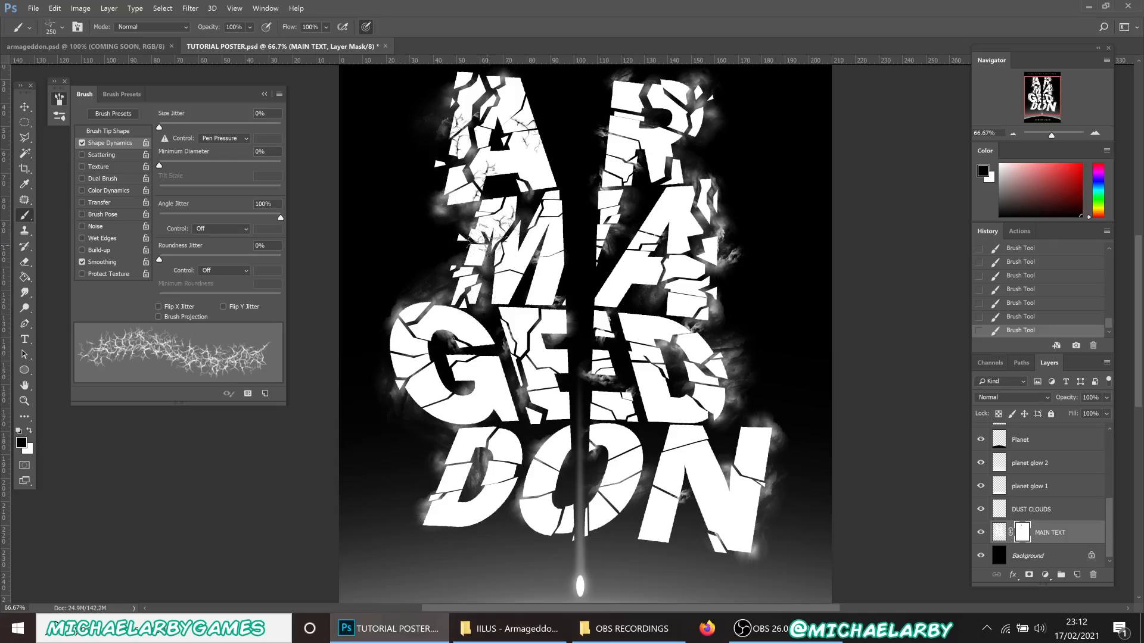
{"action": "key", "text": "bracketleft"}
{"action": "key", "text": "bracketleft"}
{"action": "key", "text": "bracketleft"}
{"action": "key", "text": "bracketleft"}
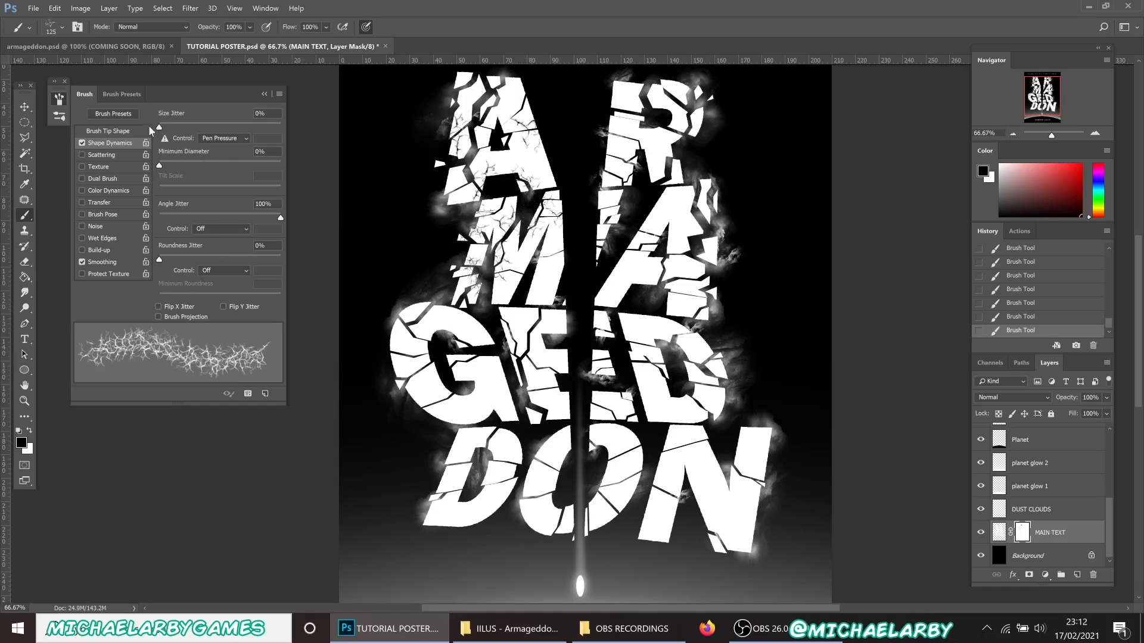
Switch to the 630 px crack brush tip at 200 px and stamp cracks over the G and the D in DON.
{"action": "left_click", "coordinate": [128, 130]}
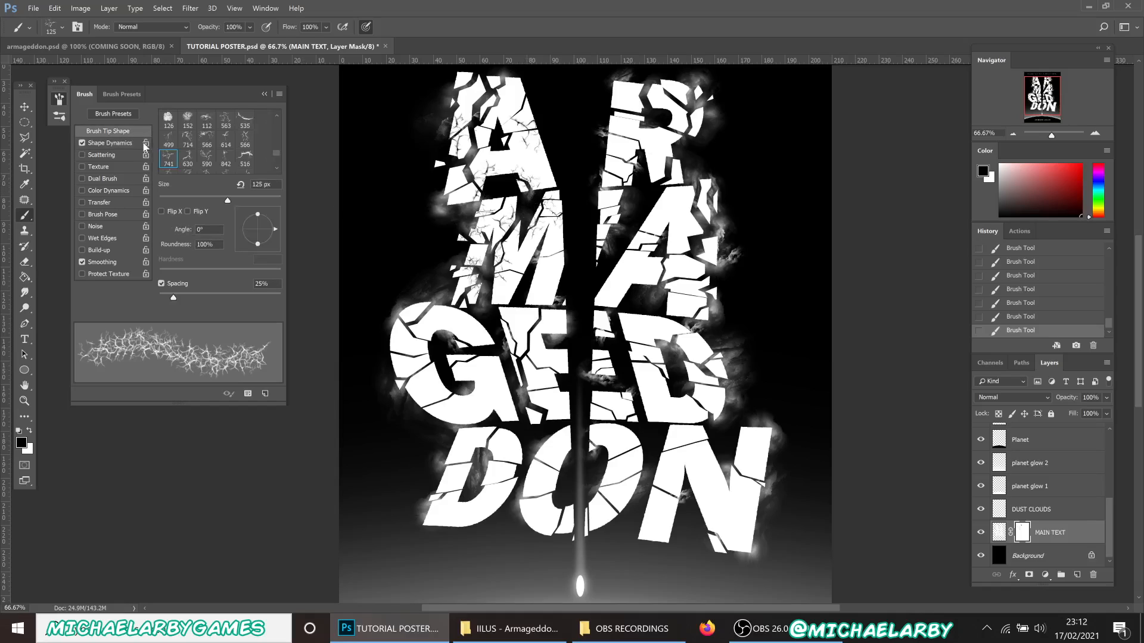
{"action": "left_click", "coordinate": [183, 163]}
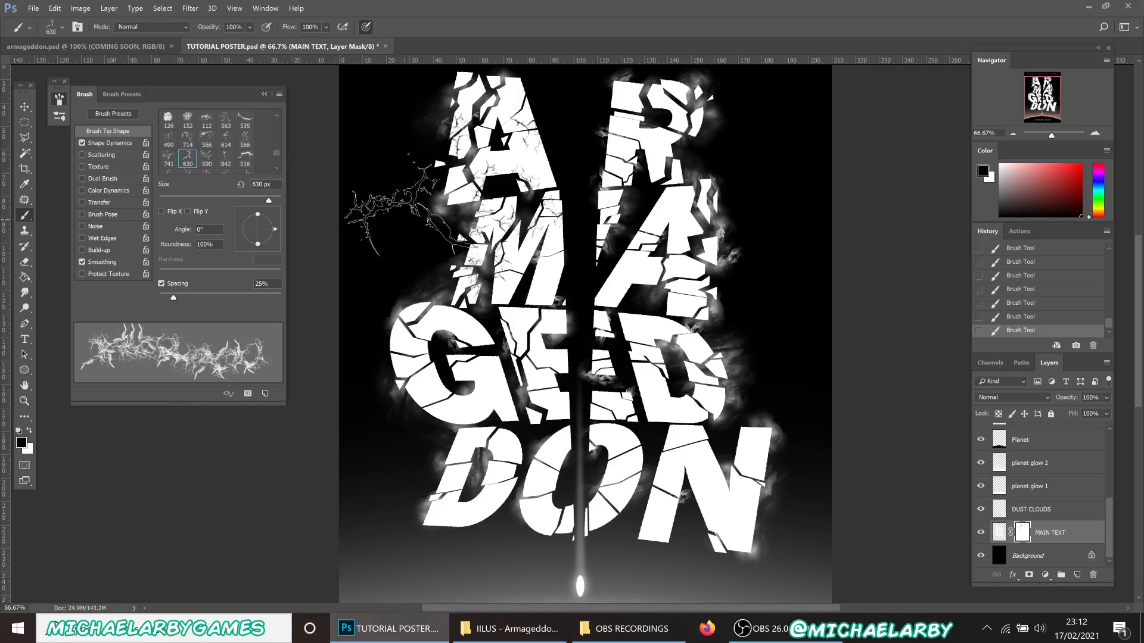
{"action": "key", "text": "bracketleft"}
{"action": "key", "text": "bracketleft"}
{"action": "key", "text": "bracketleft"}
{"action": "key", "text": "bracketleft"}
{"action": "key", "text": "bracketleft"}
{"action": "key", "text": "bracketleft"}
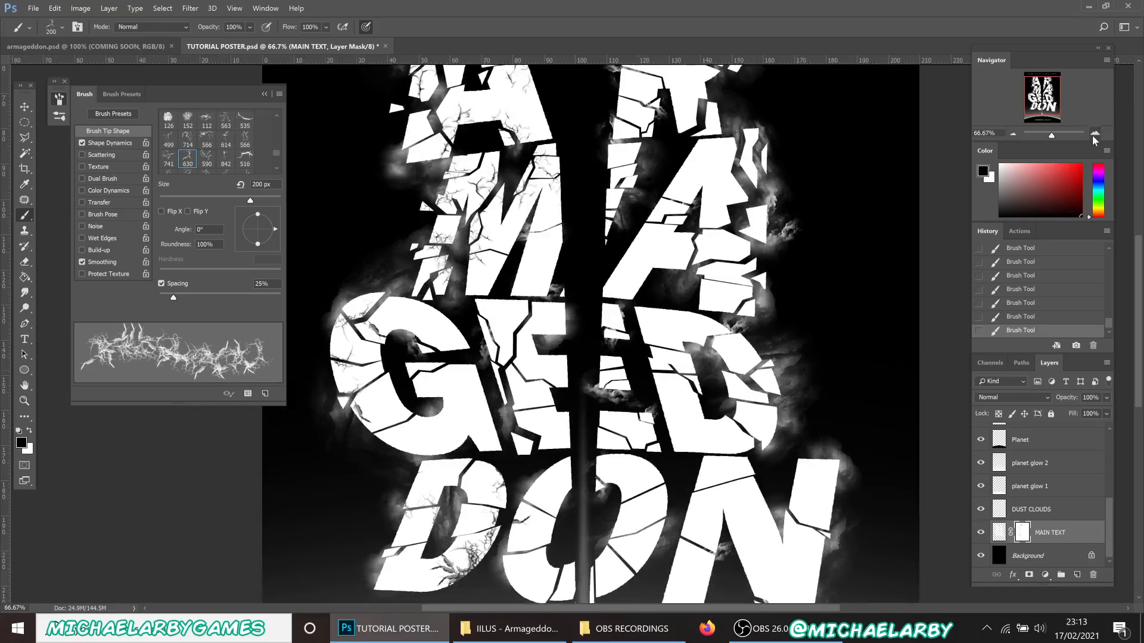
At 100% zoom, step back two crack stamps, stamp new cracks on the D's left edge and the O in DON, and undo the last stamp.
{"action": "left_click", "coordinate": [1095, 134]}
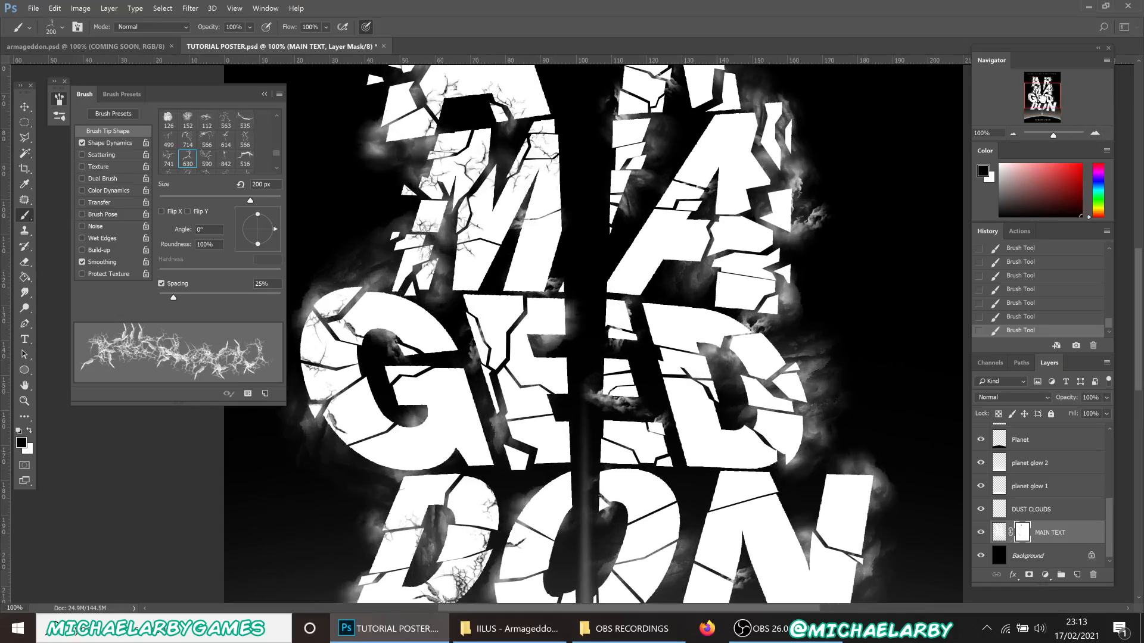
{"action": "left_click_drag", "start_coordinate": [1042, 110], "coordinate": [1042, 125]}
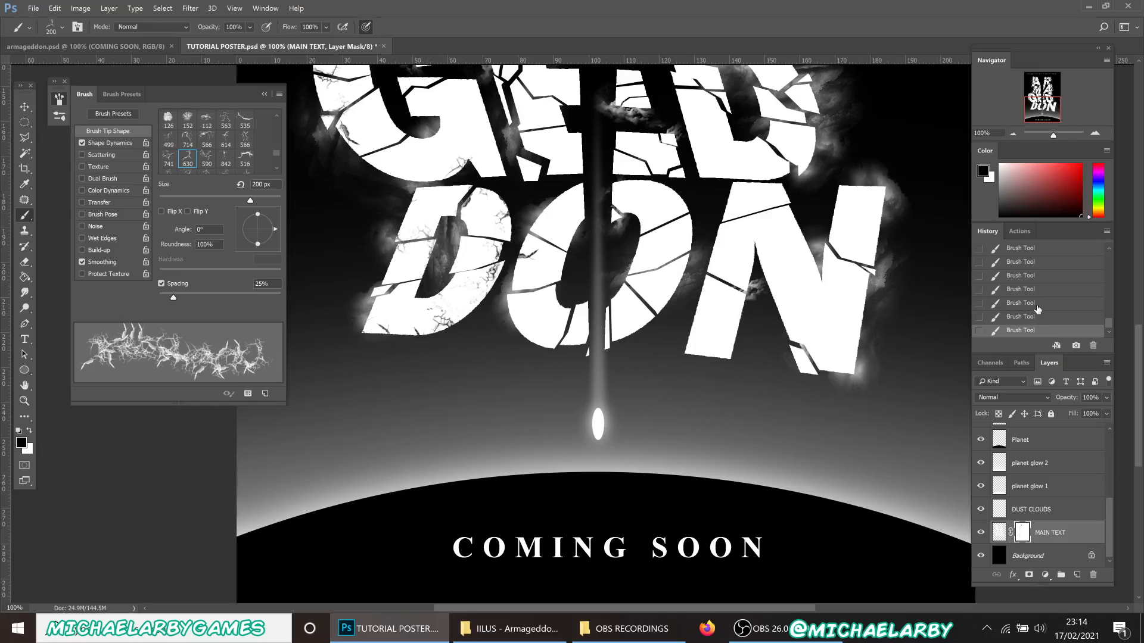
{"action": "left_click", "coordinate": [1021, 303]}
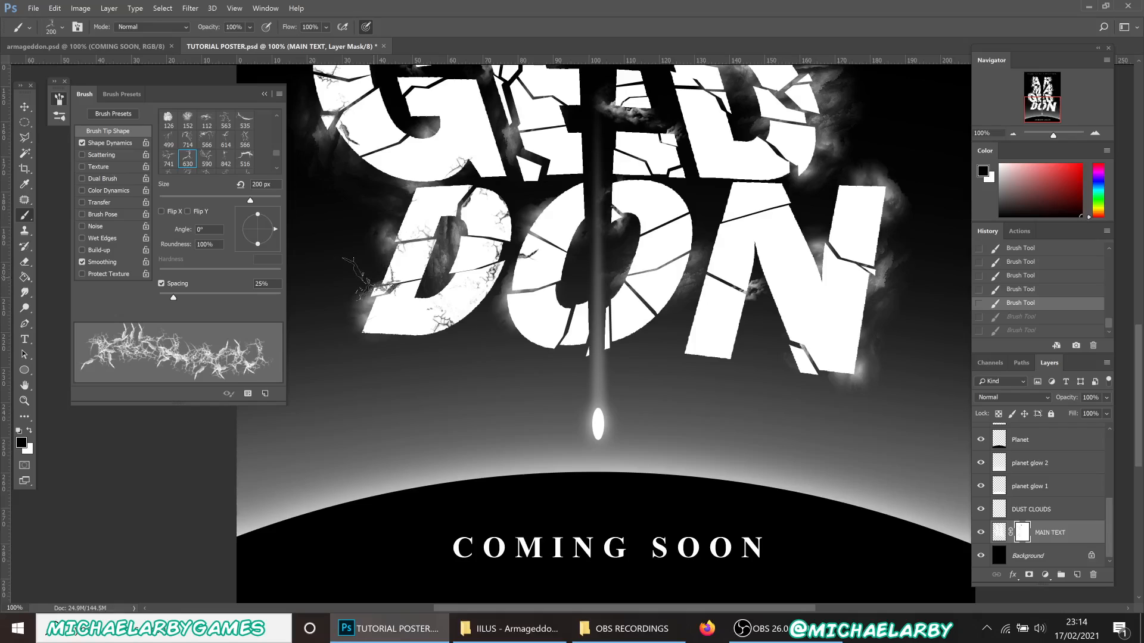
{"action": "left_click", "coordinate": [366, 277]}
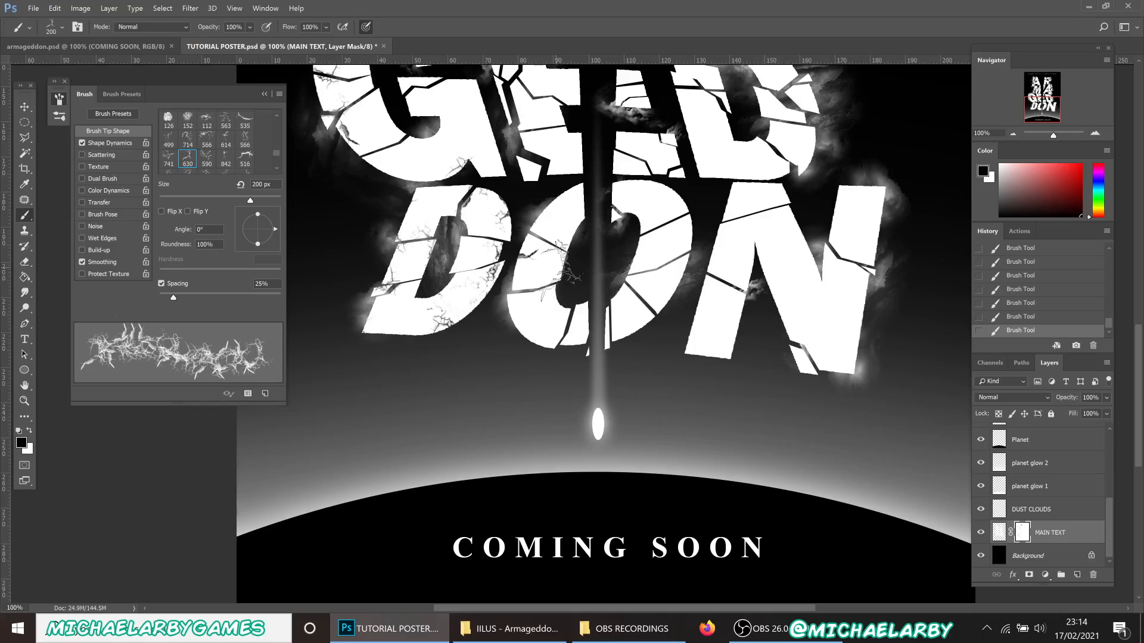
{"action": "left_click", "coordinate": [555, 268]}
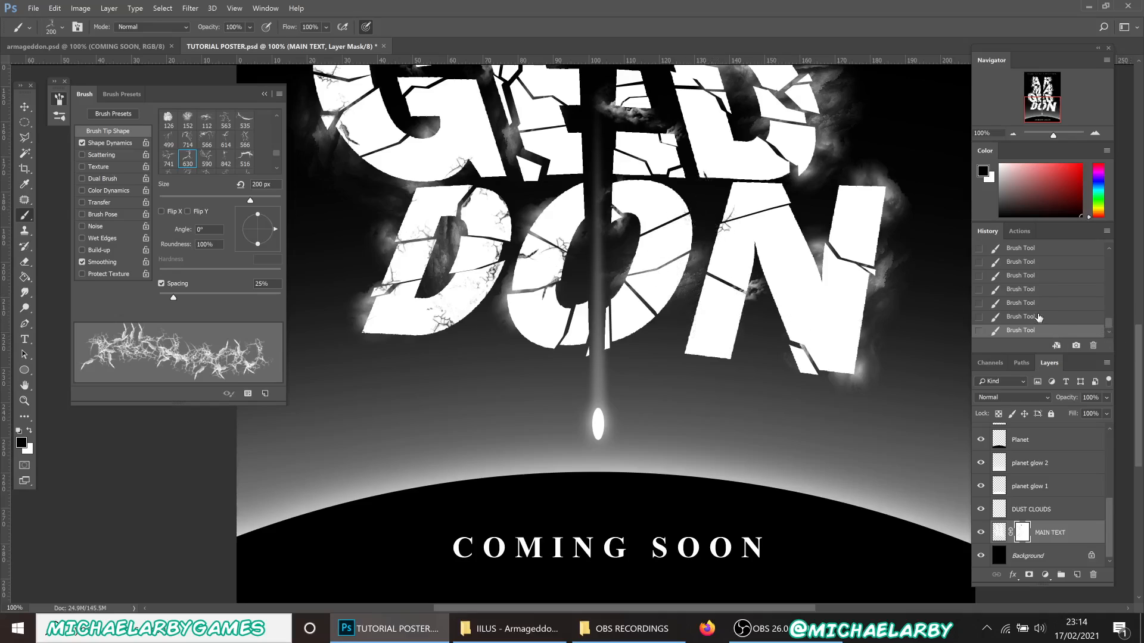
{"action": "left_click", "coordinate": [1022, 319]}
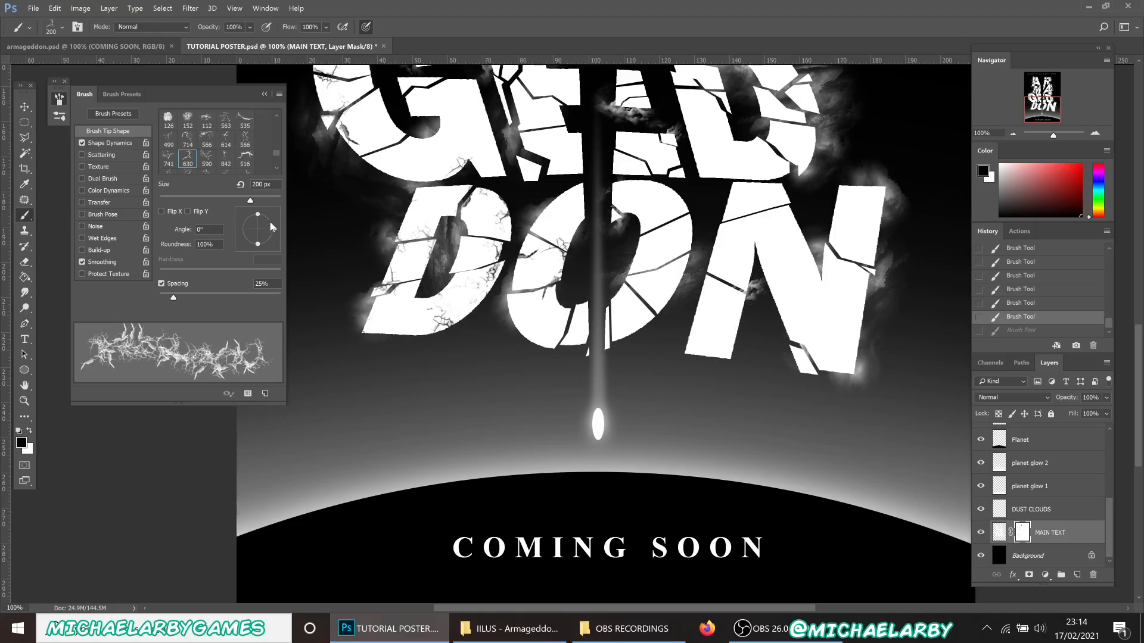
Rotate the crack brush tip to 40° and stamp cracks along the O's lower edge and over the N in DON.
{"action": "left_click_drag", "start_coordinate": [271, 226], "coordinate": [270, 218]}
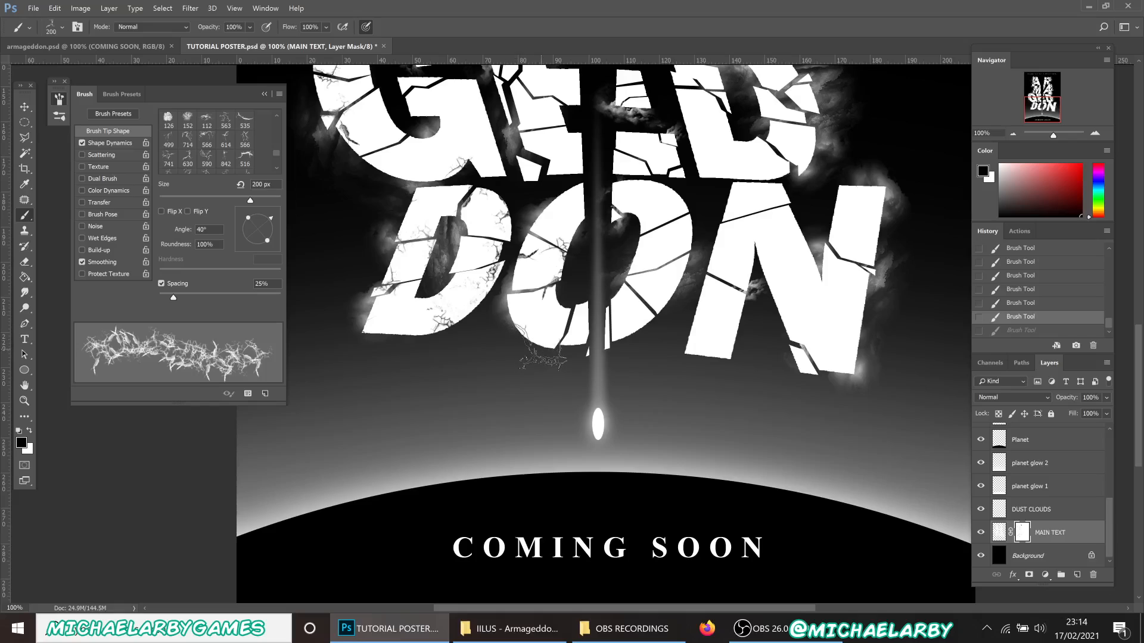
{"action": "left_click", "coordinate": [542, 353]}
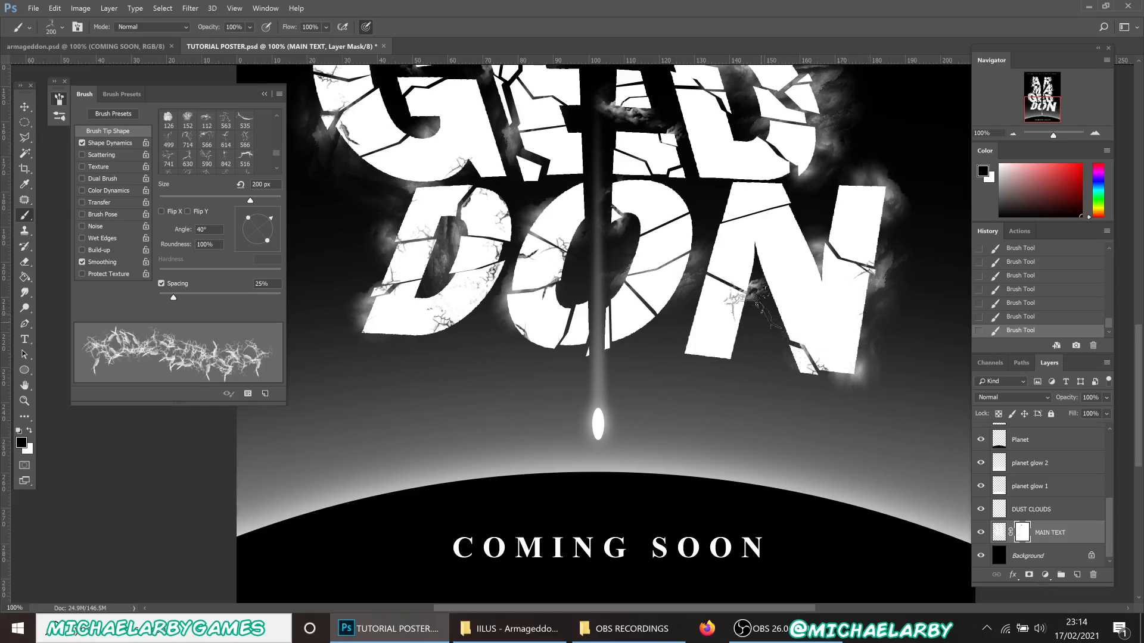
{"action": "scroll", "coordinate": [747, 304], "scroll_direction": "up", "scroll_amount": 3}
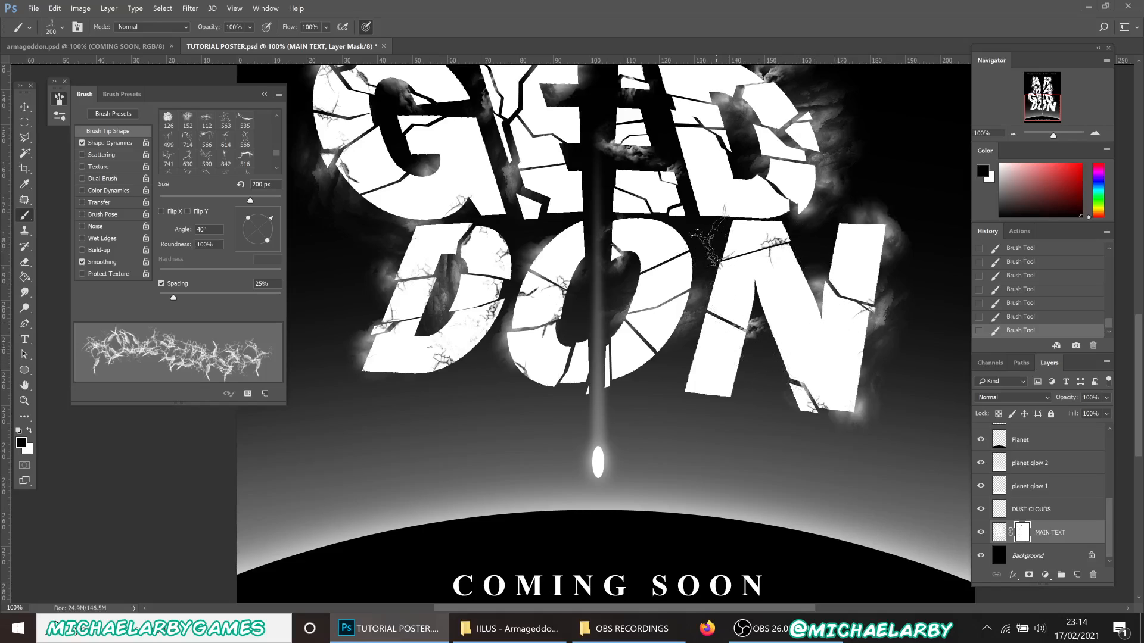
{"action": "scroll", "coordinate": [596, 233], "scroll_direction": "up", "scroll_amount": 5}
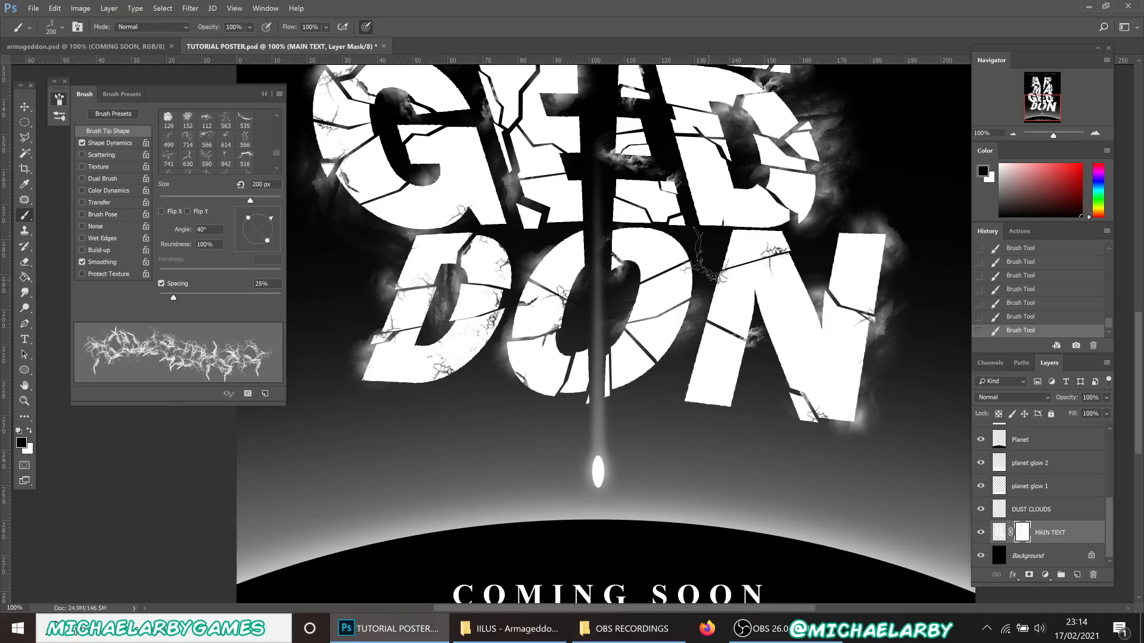
Stamp fine cracks on the mask over the R of the top row with the 200 px brush, covering its bowl, stem and leg.
{"action": "scroll", "coordinate": [577, 216], "scroll_direction": "up", "scroll_amount": 2}
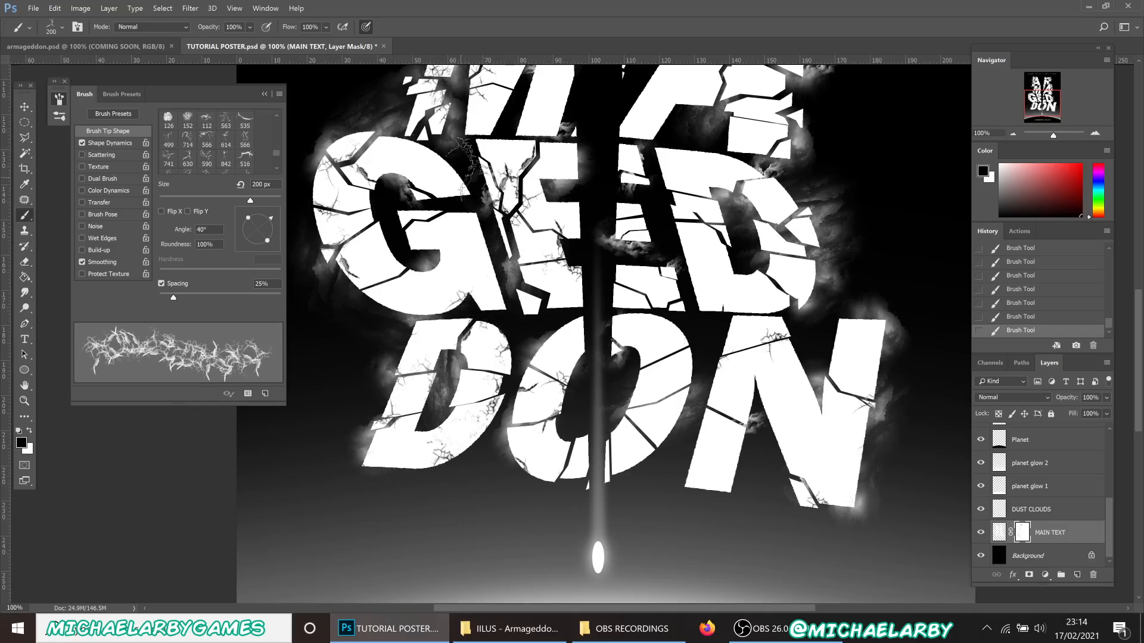
{"action": "scroll", "coordinate": [512, 310], "scroll_direction": "up", "scroll_amount": 3}
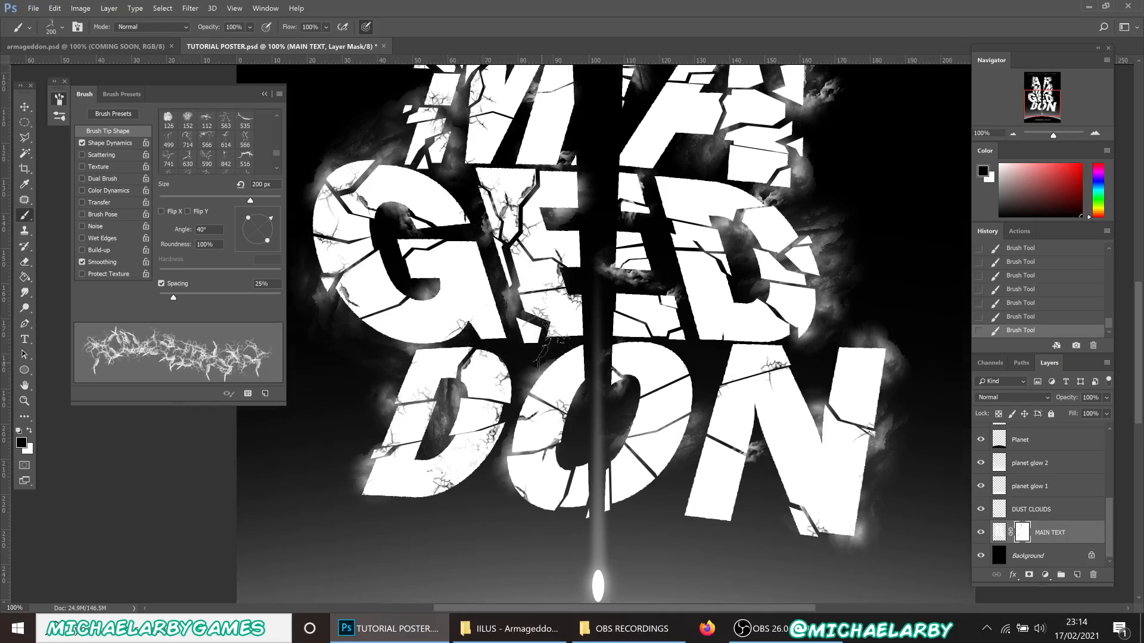
{"action": "scroll", "coordinate": [429, 301], "scroll_direction": "up", "scroll_amount": 1}
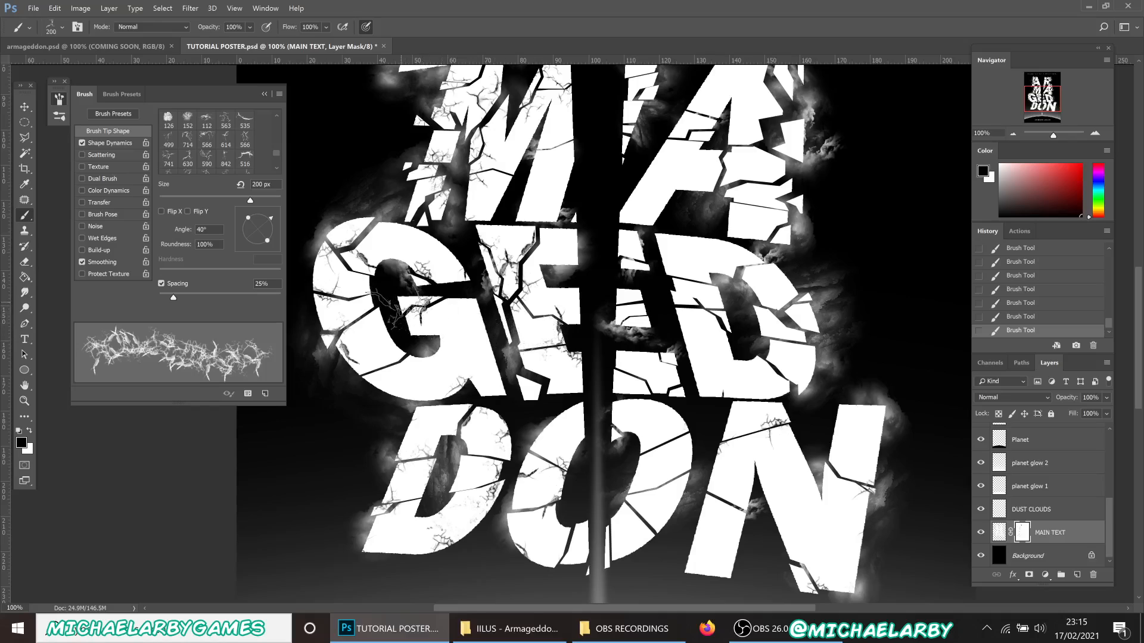
{"action": "scroll", "coordinate": [512, 324], "scroll_direction": "up", "scroll_amount": 5}
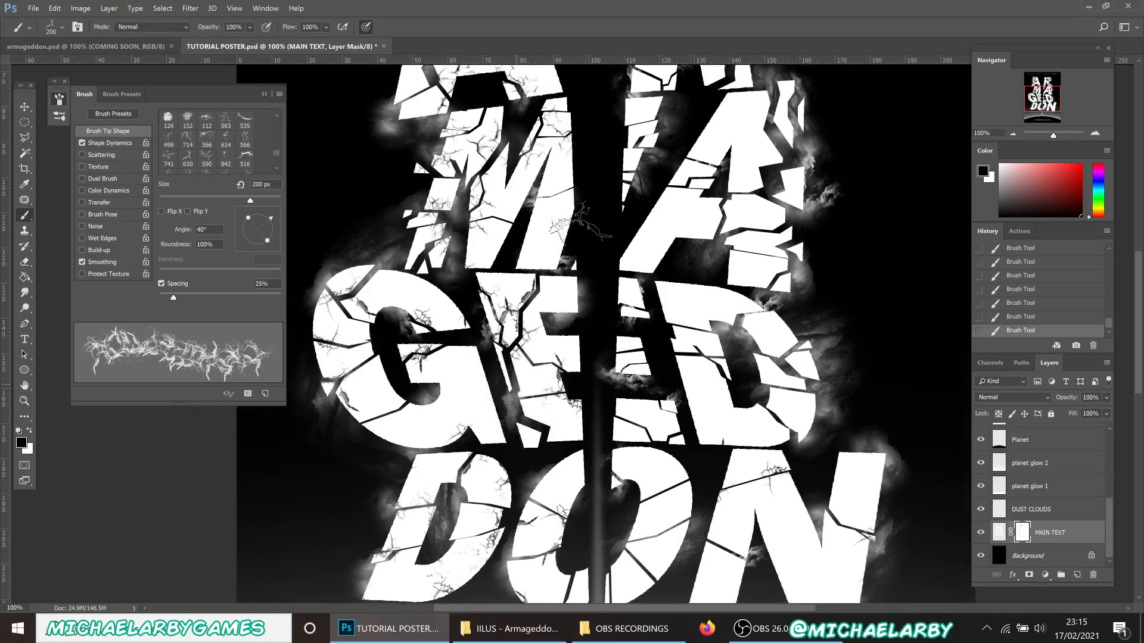
{"action": "scroll", "coordinate": [593, 200], "scroll_direction": "up", "scroll_amount": 5}
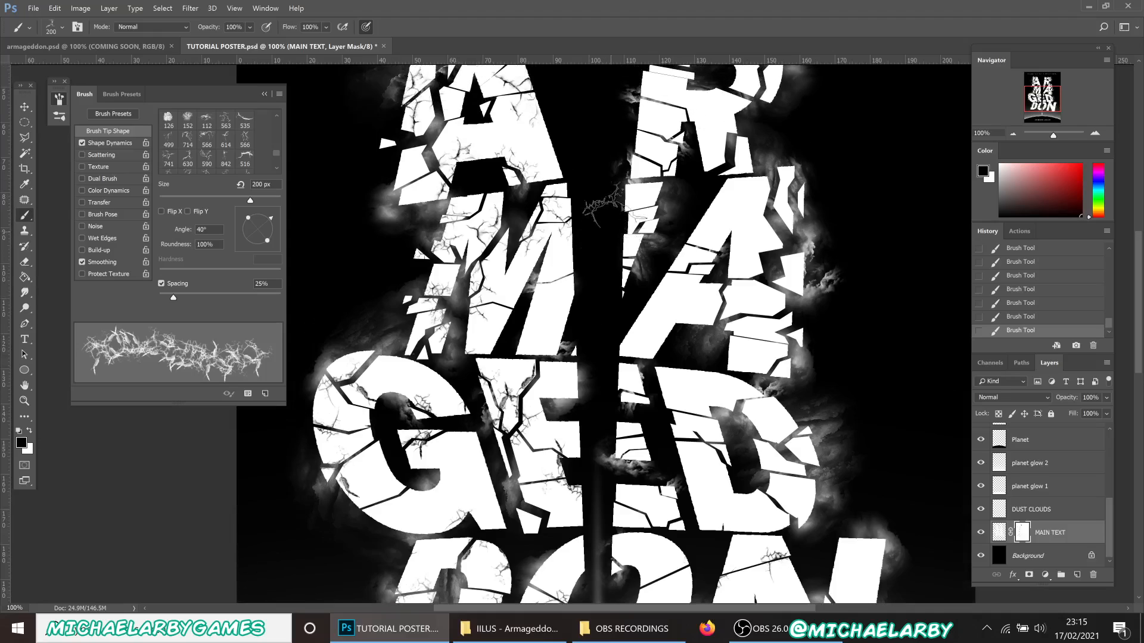
{"action": "scroll", "coordinate": [601, 206], "scroll_direction": "up", "scroll_amount": 8}
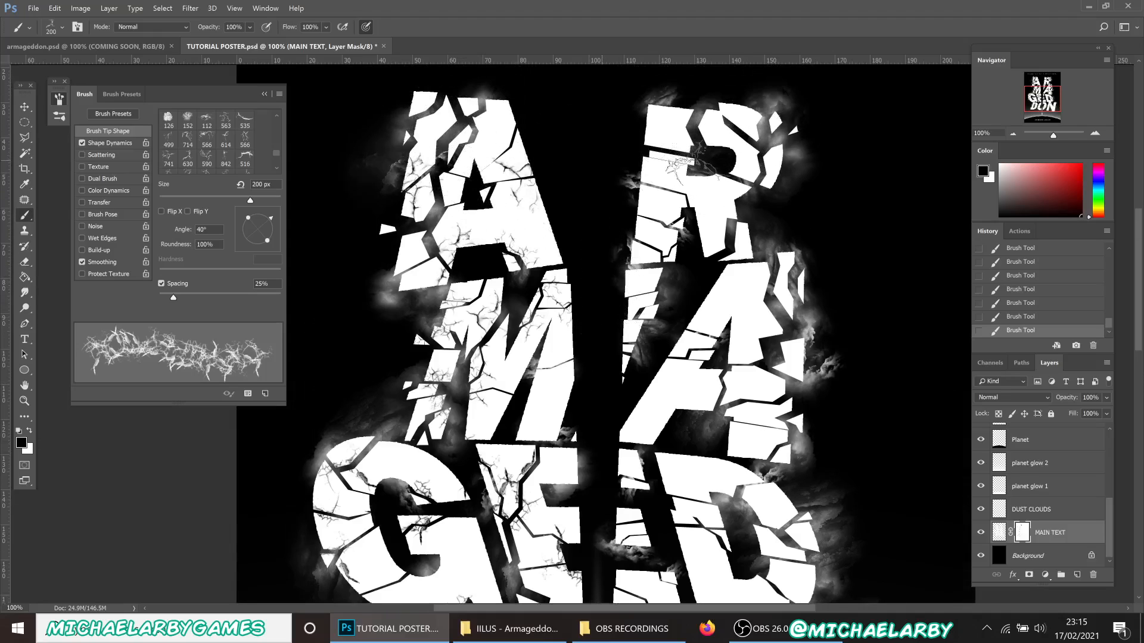
{"action": "scroll", "coordinate": [739, 271], "scroll_direction": "up", "scroll_amount": 4}
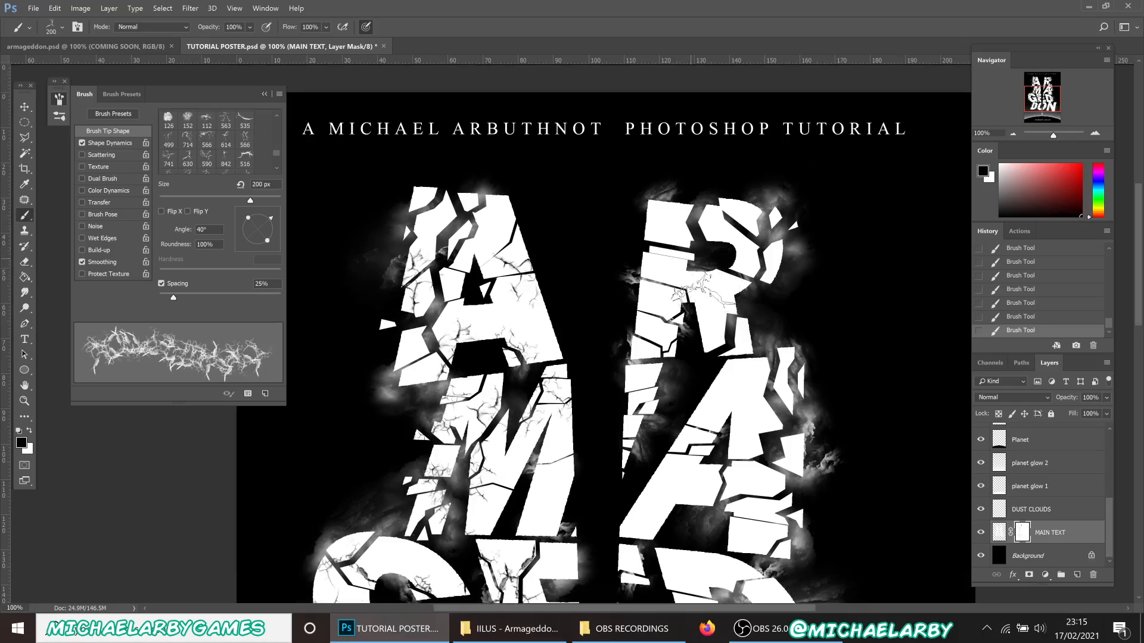
{"action": "left_click", "coordinate": [704, 260]}
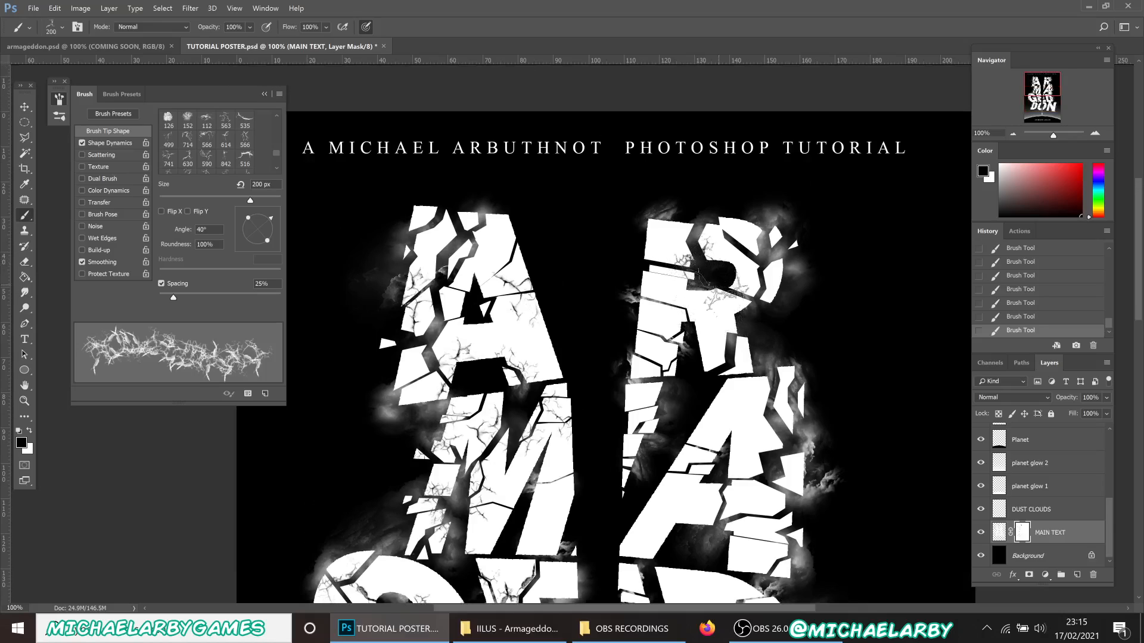
{"action": "left_click", "coordinate": [737, 263]}
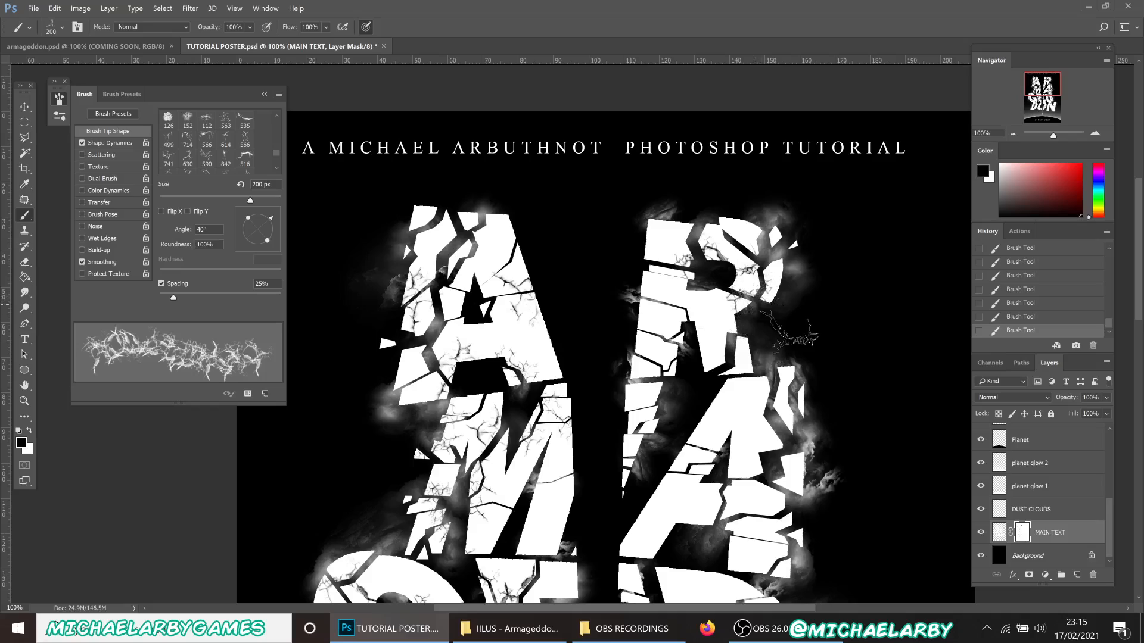
{"action": "left_click", "coordinate": [783, 260]}
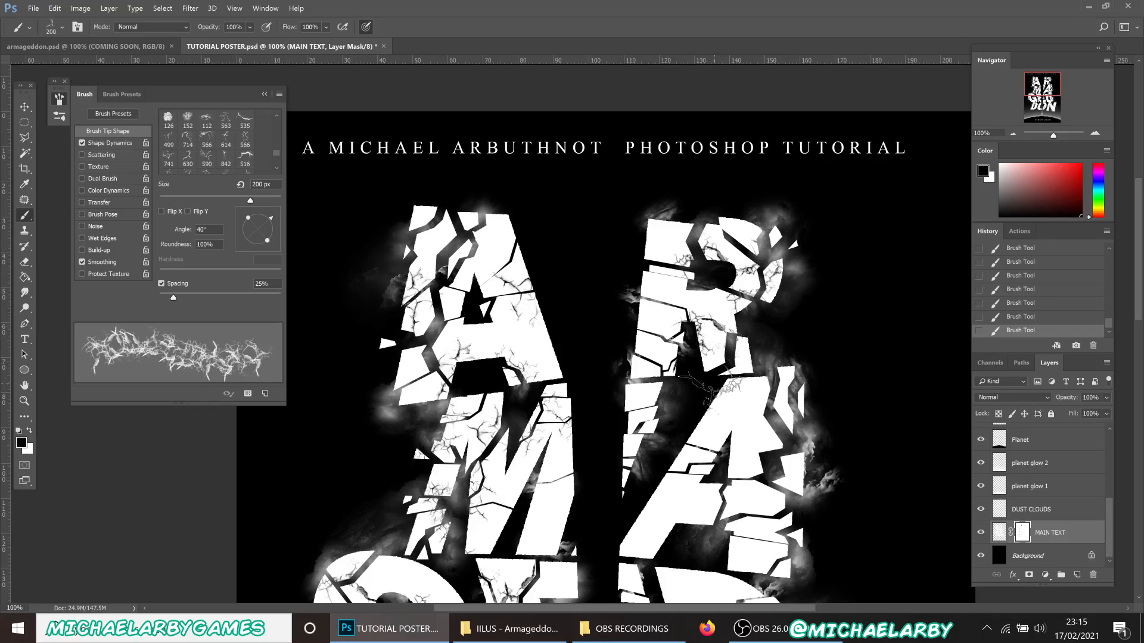
{"action": "left_click", "coordinate": [662, 337]}
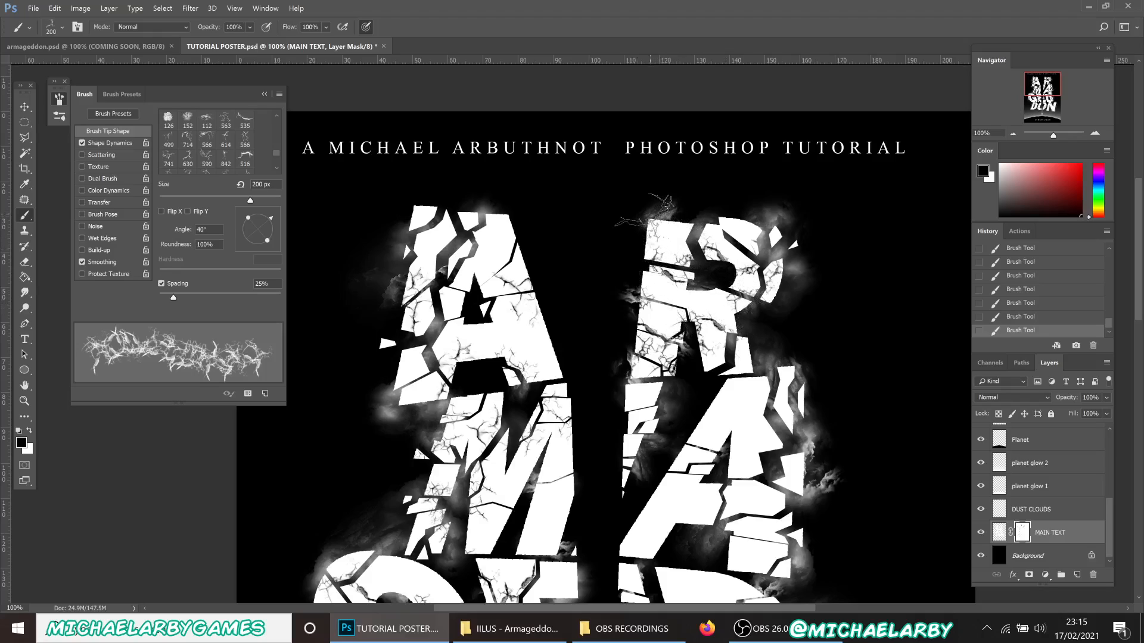
{"action": "left_click", "coordinate": [709, 325]}
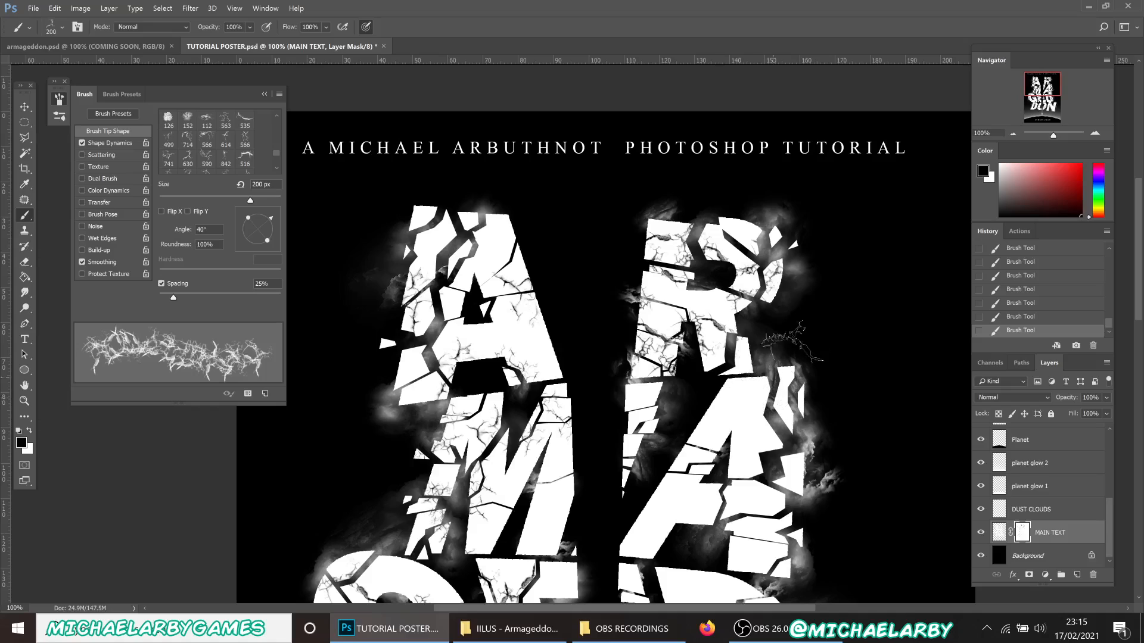
Switch to the 714 px crack brush tip at 200 px and stamp cracks over the first A's upper part and crossbar.
{"action": "left_click", "coordinate": [187, 139]}
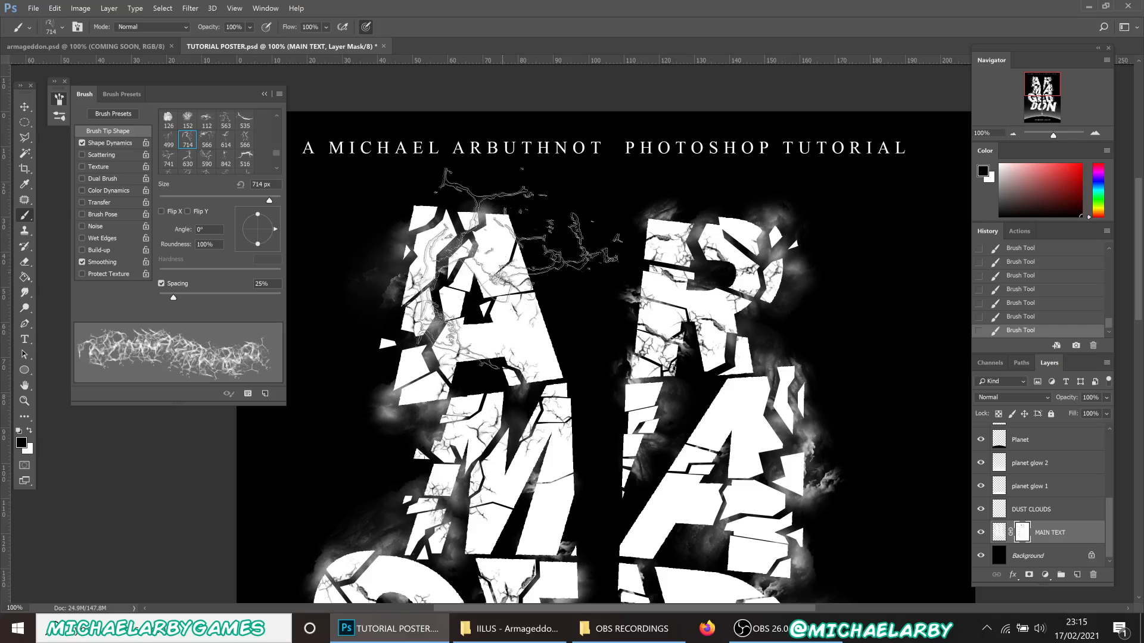
{"action": "key", "text": "bracketleft"}
{"action": "key", "text": "bracketleft"}
{"action": "key", "text": "bracketleft"}
{"action": "key", "text": "bracketleft"}
{"action": "key", "text": "bracketleft"}
{"action": "key", "text": "bracketleft"}
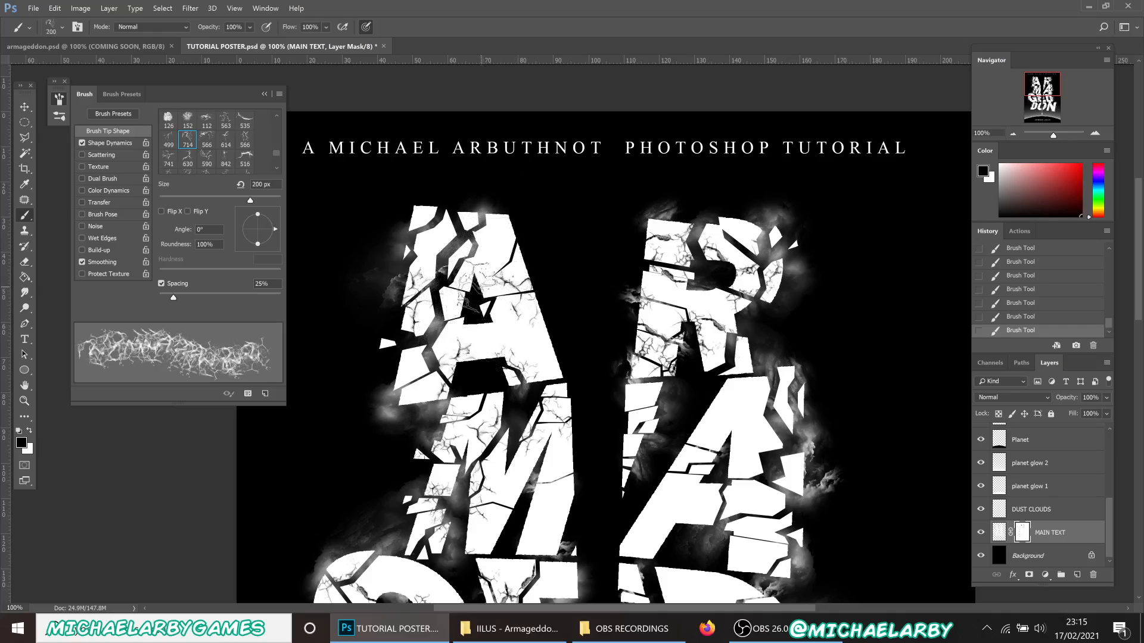
{"action": "left_click", "coordinate": [465, 263]}
{"action": "left_click", "coordinate": [516, 231]}
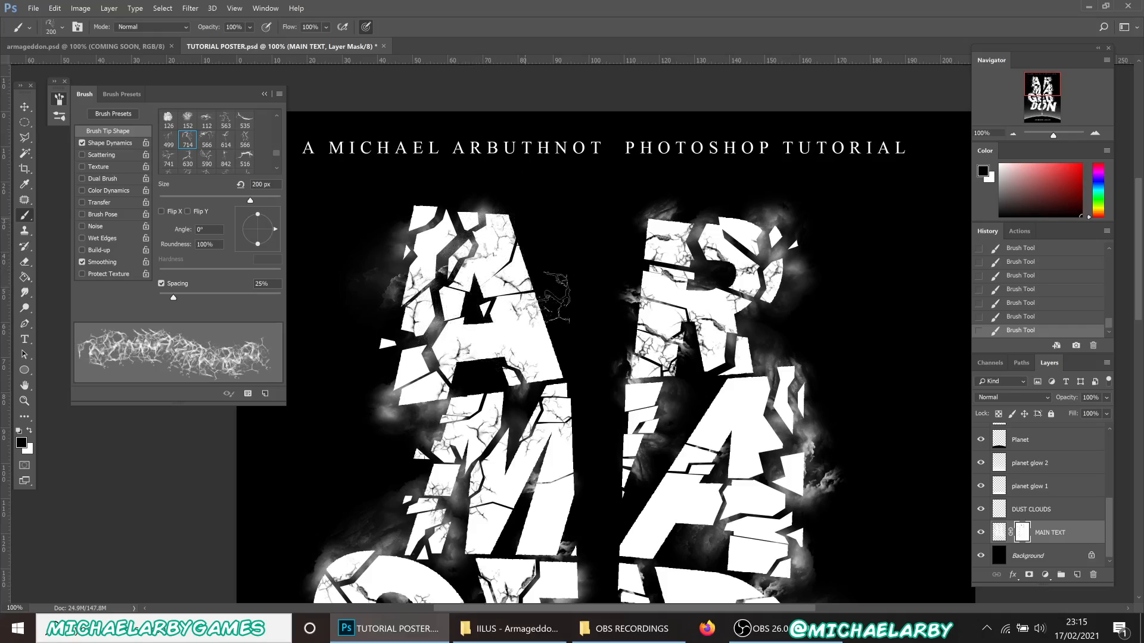
{"action": "left_click", "coordinate": [477, 348]}
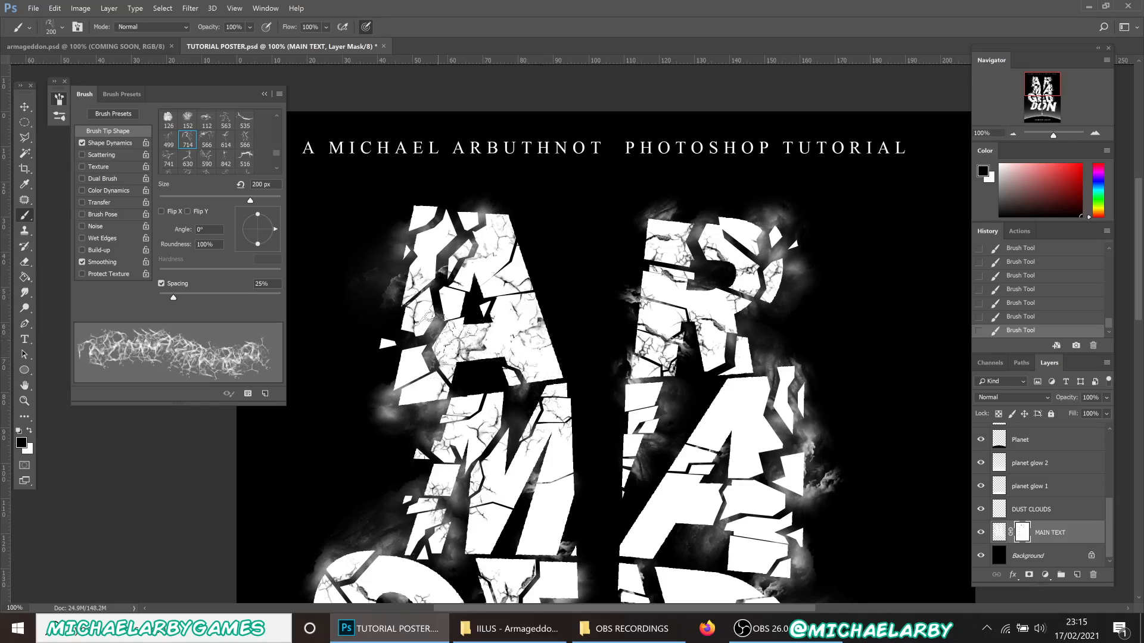
Stamp more fine cracks along the first A's left leg and over its upper left fragments.
{"action": "left_click", "coordinate": [442, 343]}
{"action": "left_click", "coordinate": [395, 356]}
{"action": "left_click", "coordinate": [428, 384]}
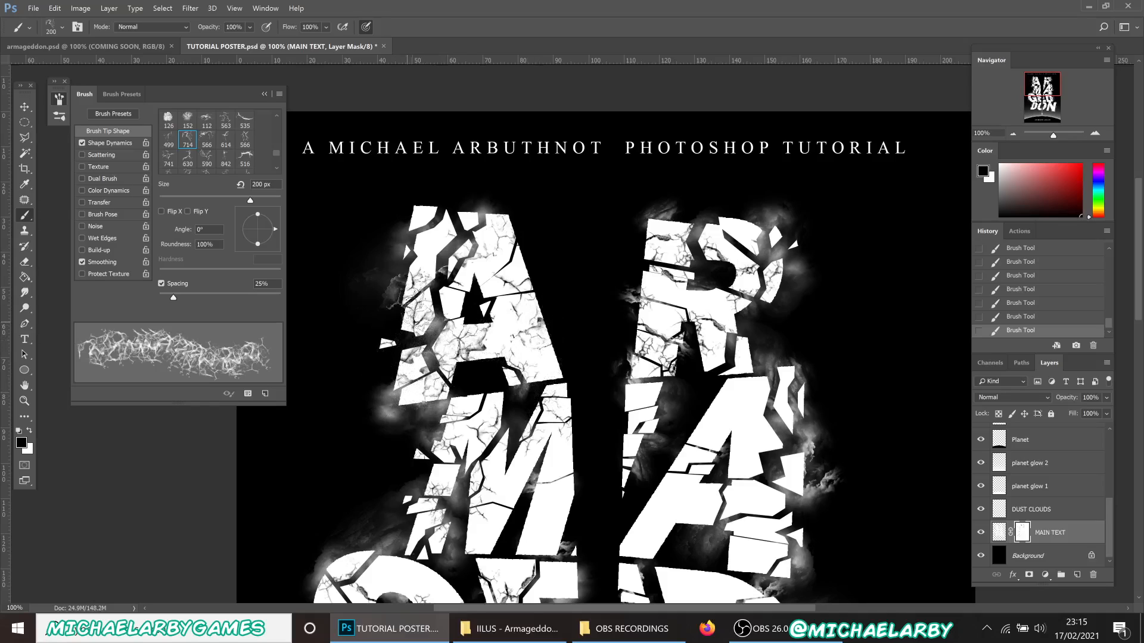
{"action": "left_click", "coordinate": [438, 255]}
{"action": "left_click", "coordinate": [416, 259]}
{"action": "left_click", "coordinate": [419, 206]}
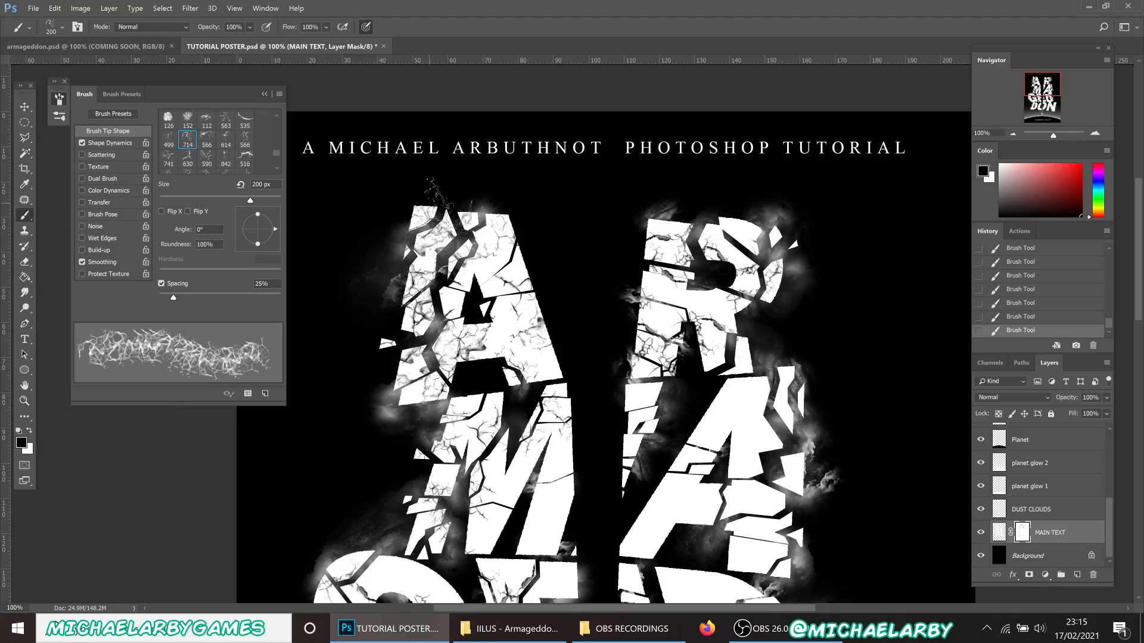
Stamp denser cracks over the R's bowl, leg and stem with the same brush tip.
{"action": "scroll", "coordinate": [554, 337], "scroll_direction": "down", "scroll_amount": 1}
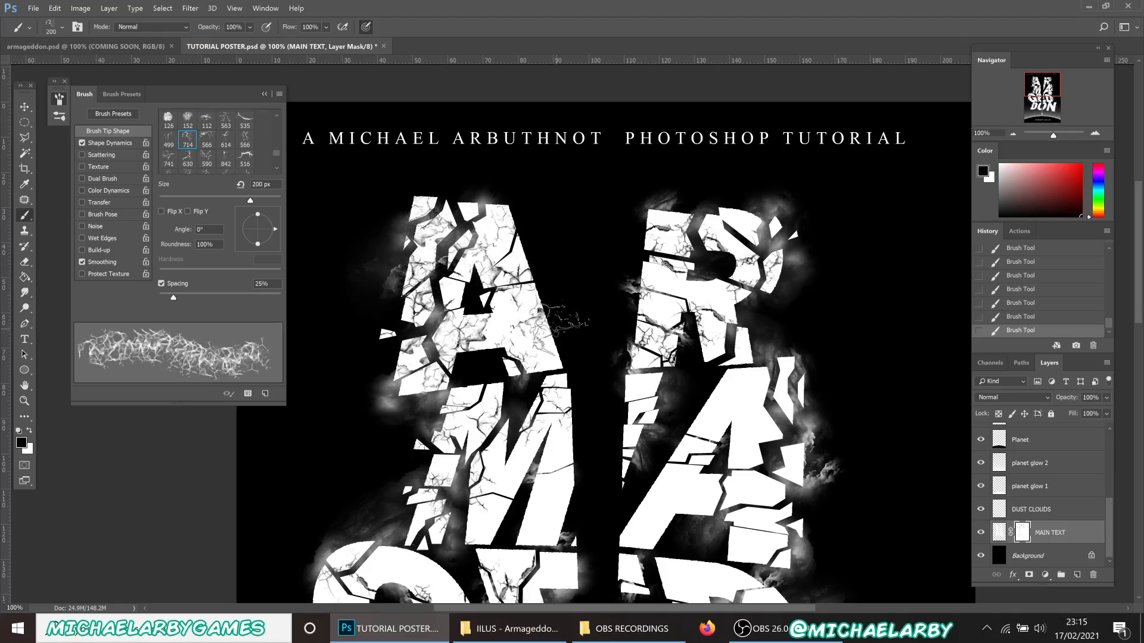
{"action": "scroll", "coordinate": [709, 296], "scroll_direction": "down", "scroll_amount": 1}
{"action": "left_click", "coordinate": [728, 257]}
{"action": "left_click", "coordinate": [742, 302]}
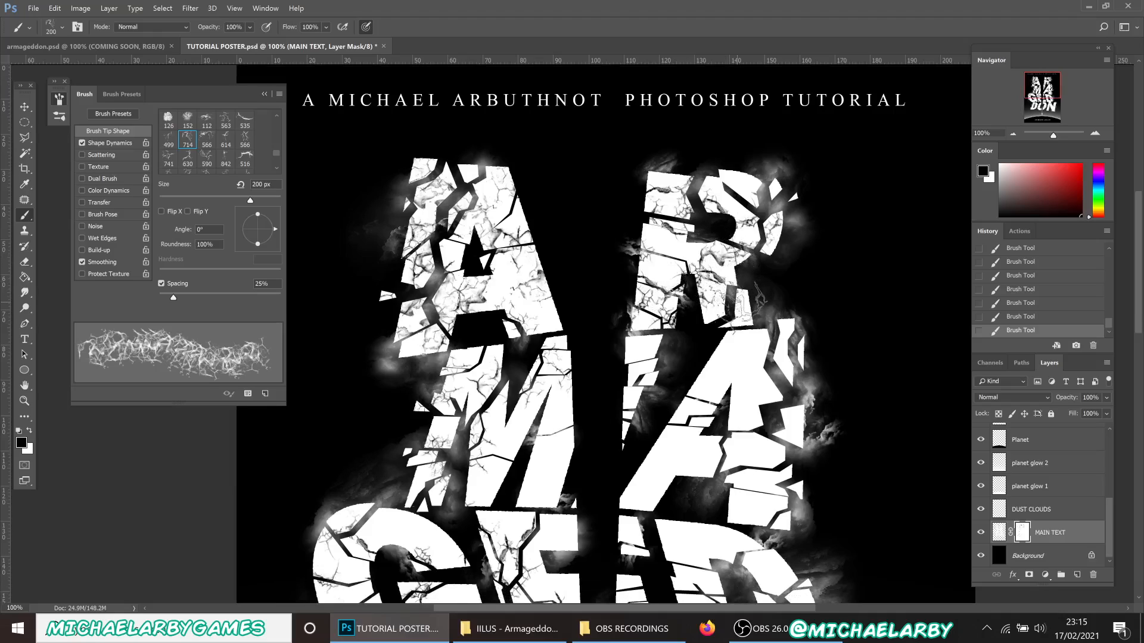
{"action": "left_click", "coordinate": [680, 253]}
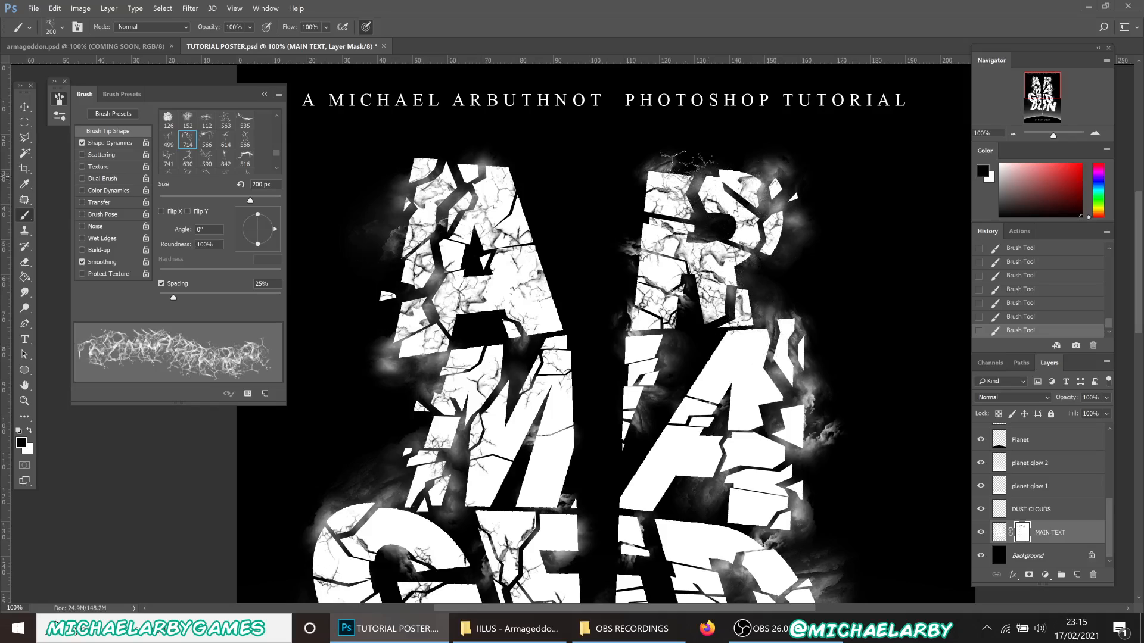
Switch to the 563 px crack brush tip at 175 px and stamp cracks over the lower part of the second A.
{"action": "scroll", "coordinate": [712, 345], "scroll_direction": "down", "scroll_amount": 5}
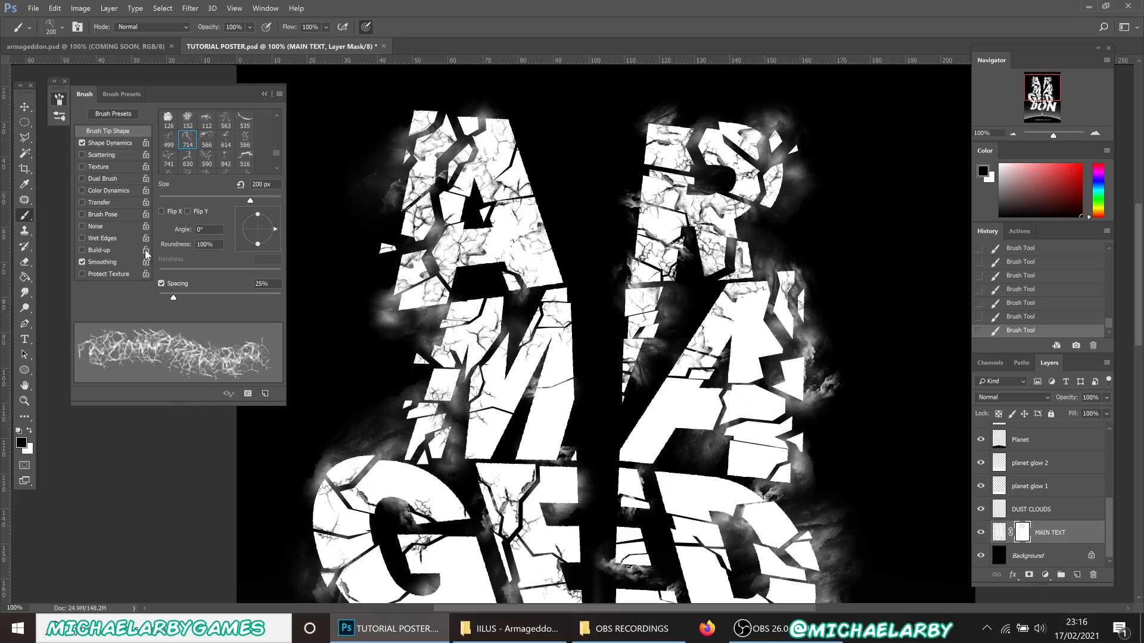
{"action": "left_click", "coordinate": [225, 122]}
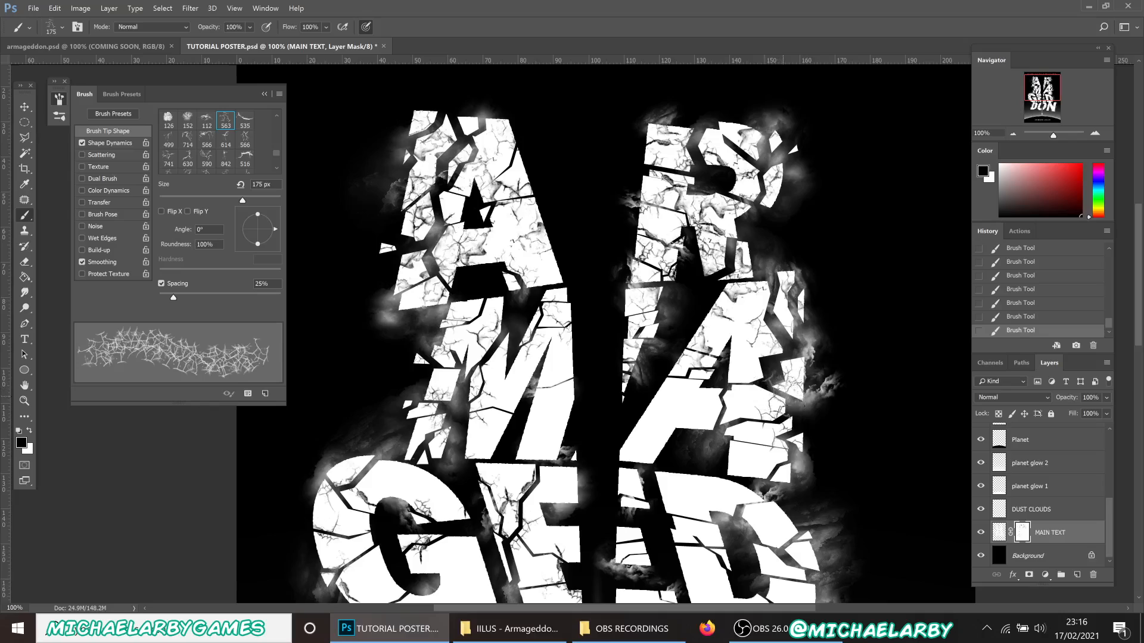
{"action": "left_click", "coordinate": [719, 409]}
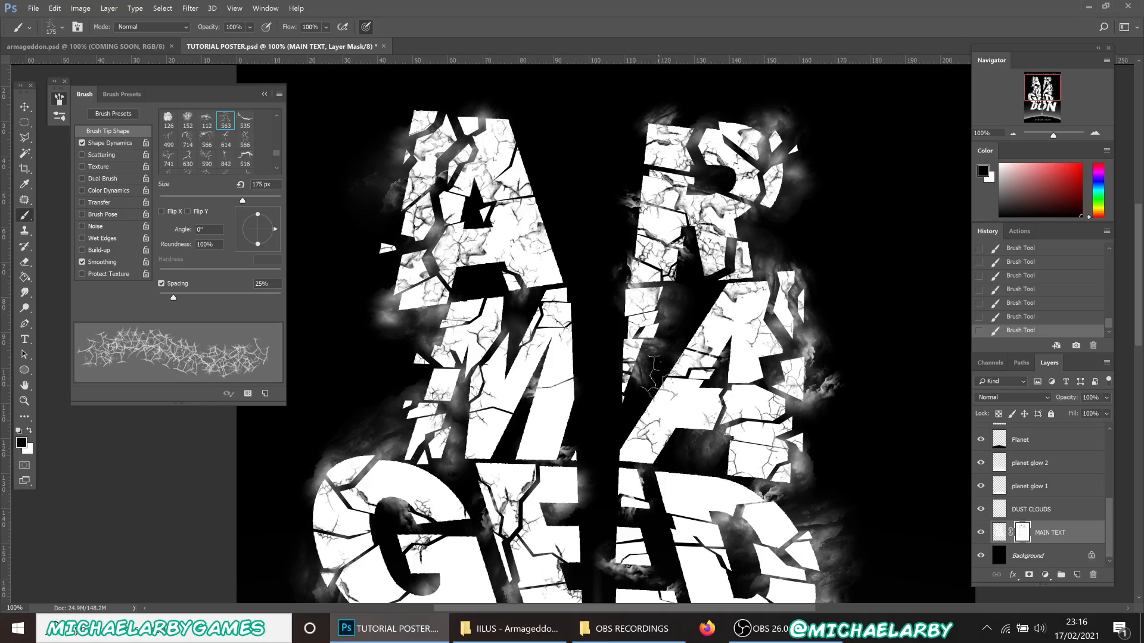
Disable the MAIN TEXT layer mask to compare the title without the cracks, and enable it again.
{"action": "scroll", "coordinate": [654, 382], "scroll_direction": "down", "scroll_amount": 5}
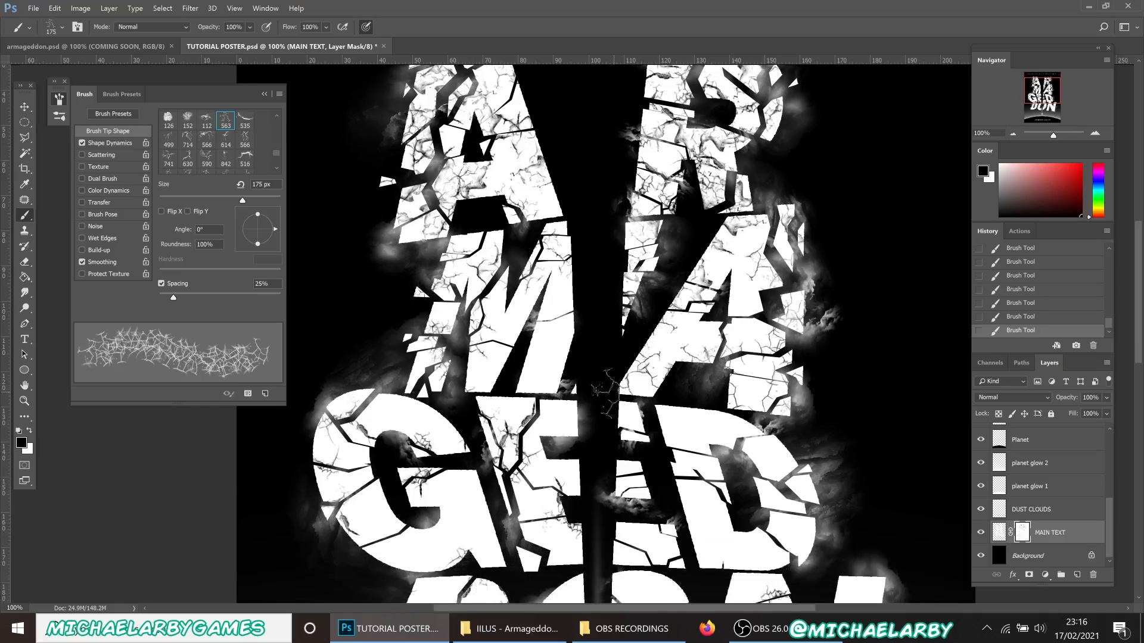
{"action": "right_click", "coordinate": [1023, 537]}
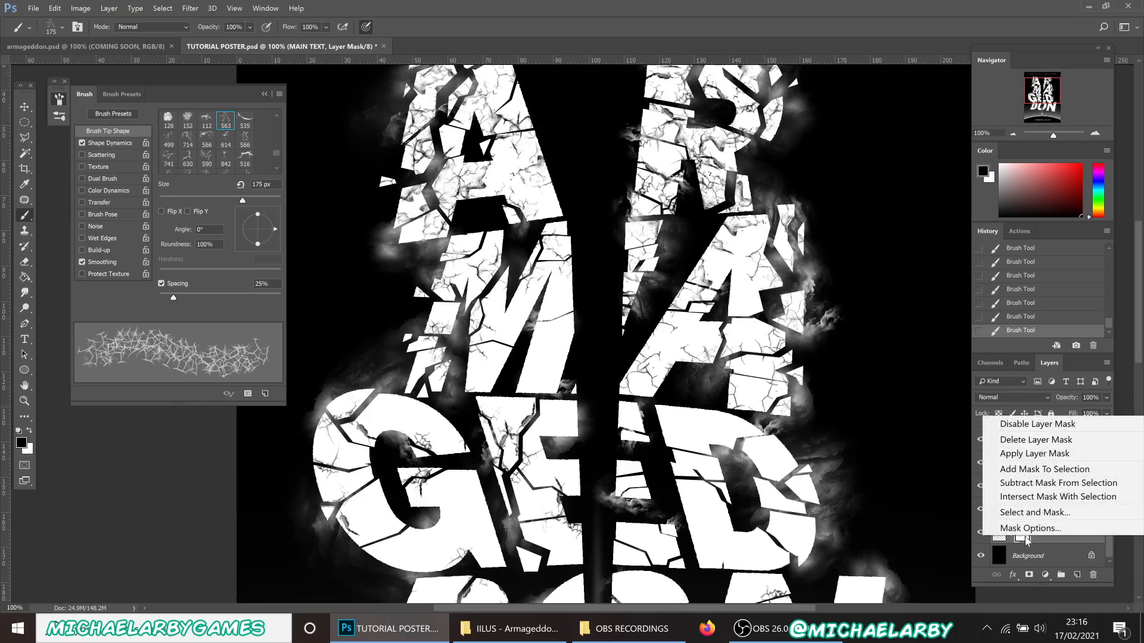
{"action": "left_click", "coordinate": [1022, 424]}
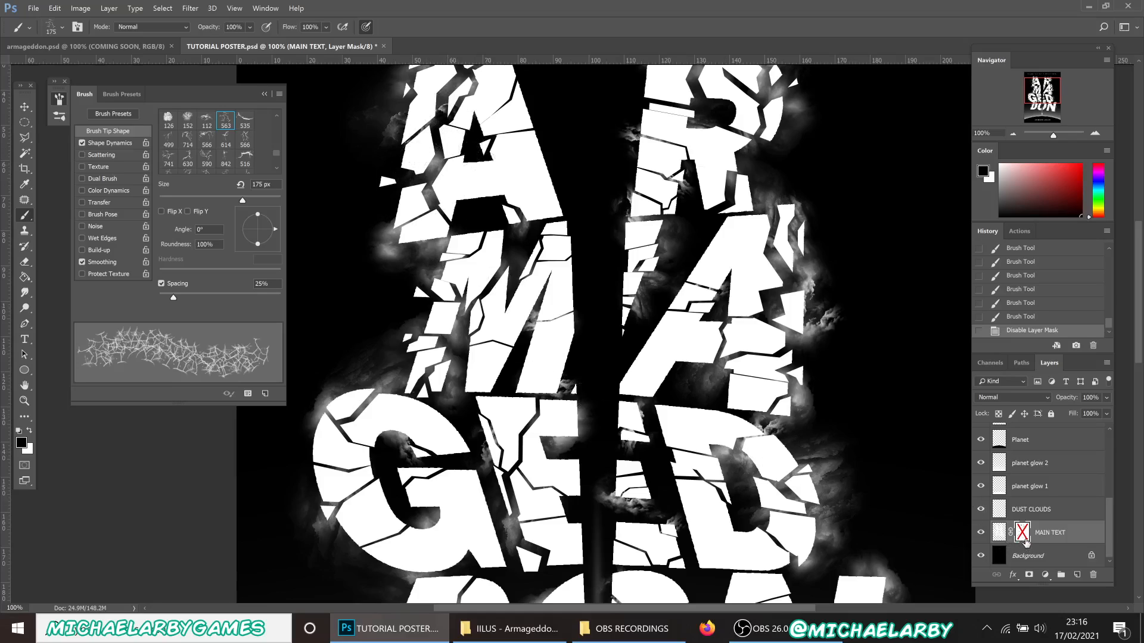
{"action": "right_click", "coordinate": [1022, 534]}
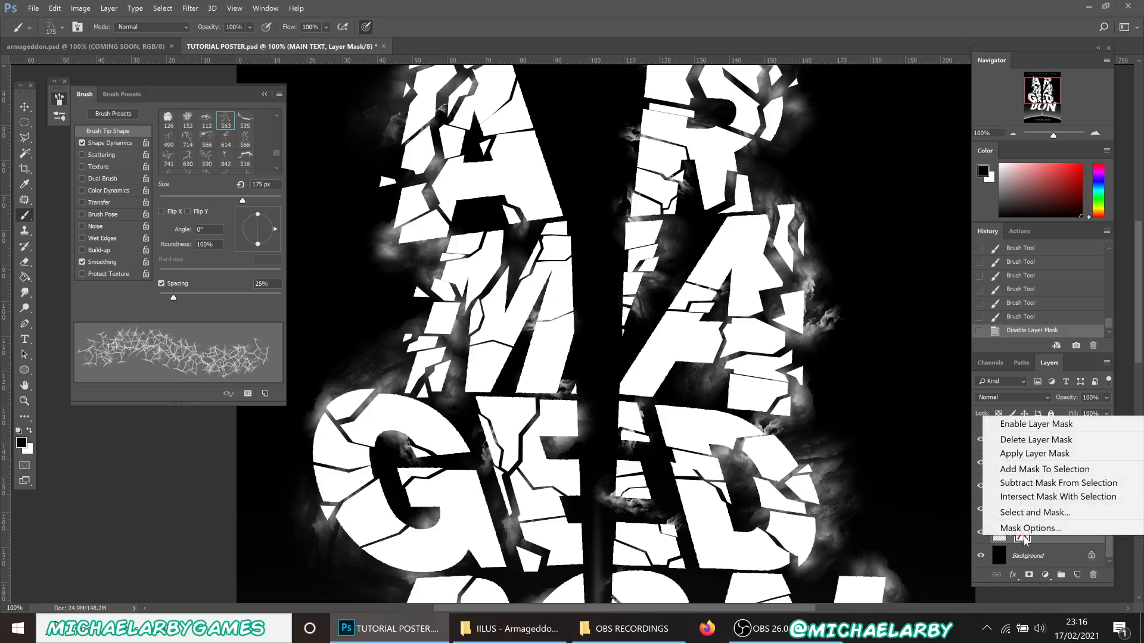
{"action": "left_click", "coordinate": [1031, 424]}
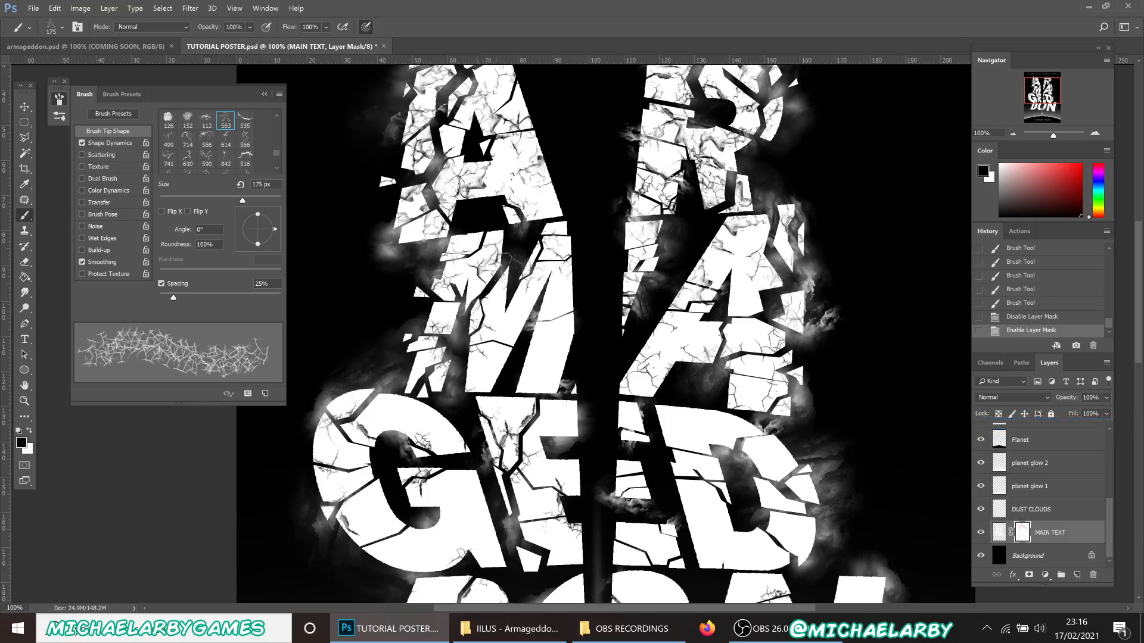
Stamp fine cracks along the M's right edge and over its lower ends.
{"action": "scroll", "coordinate": [530, 348], "scroll_direction": "down", "scroll_amount": 1}
{"action": "left_click", "coordinate": [585, 315]}
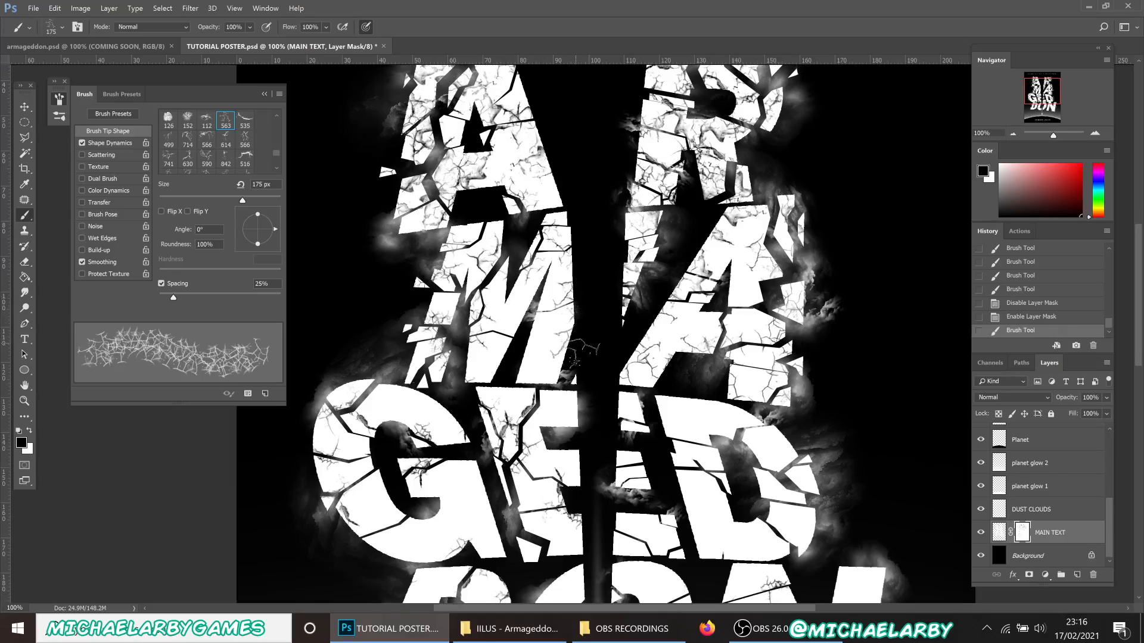
{"action": "left_click", "coordinate": [578, 366]}
{"action": "left_click", "coordinate": [516, 377]}
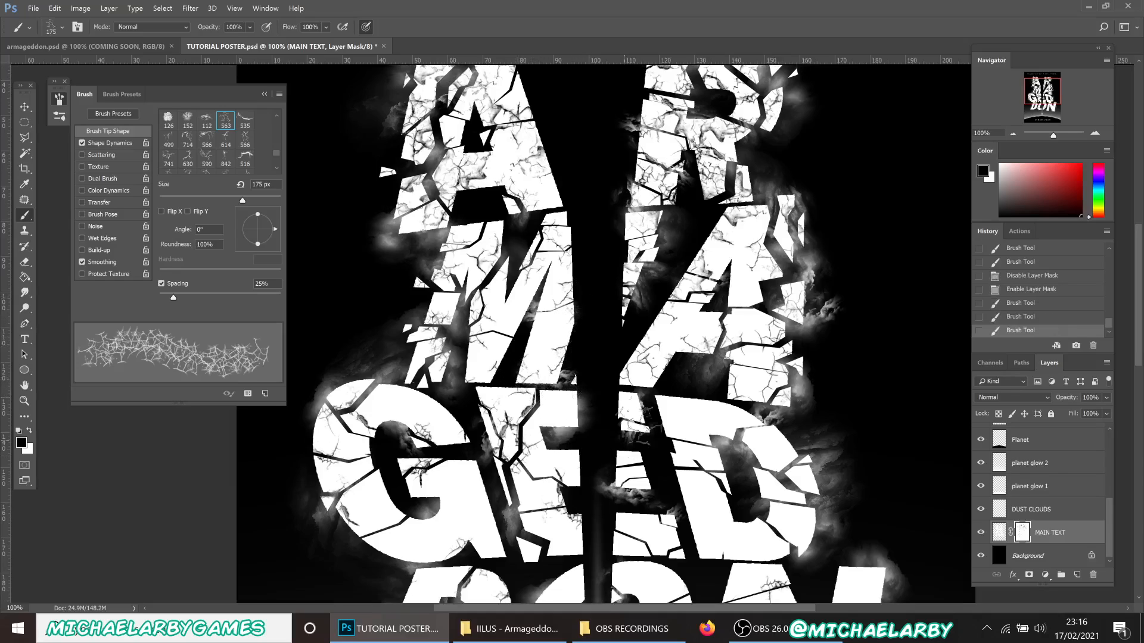
Zoom out to 66.67% and review the cracks across the whole title.
{"action": "scroll", "coordinate": [700, 341], "scroll_direction": "up", "scroll_amount": 5}
{"action": "scroll", "coordinate": [610, 305], "scroll_direction": "up", "scroll_amount": 3}
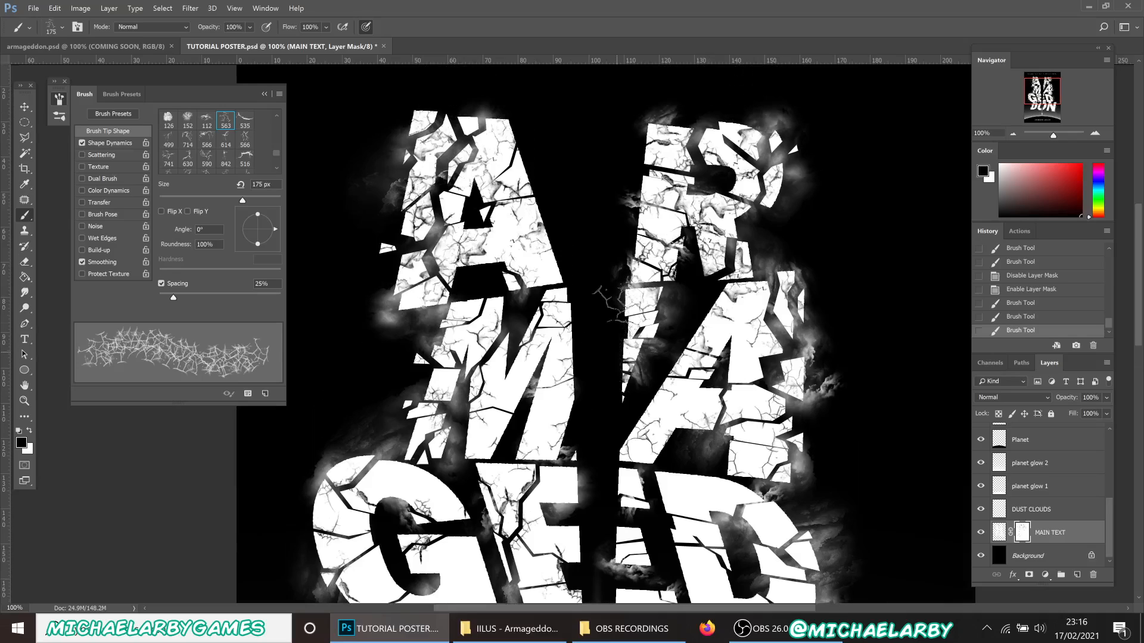
{"action": "scroll", "coordinate": [613, 297], "scroll_direction": "down", "scroll_amount": 4}
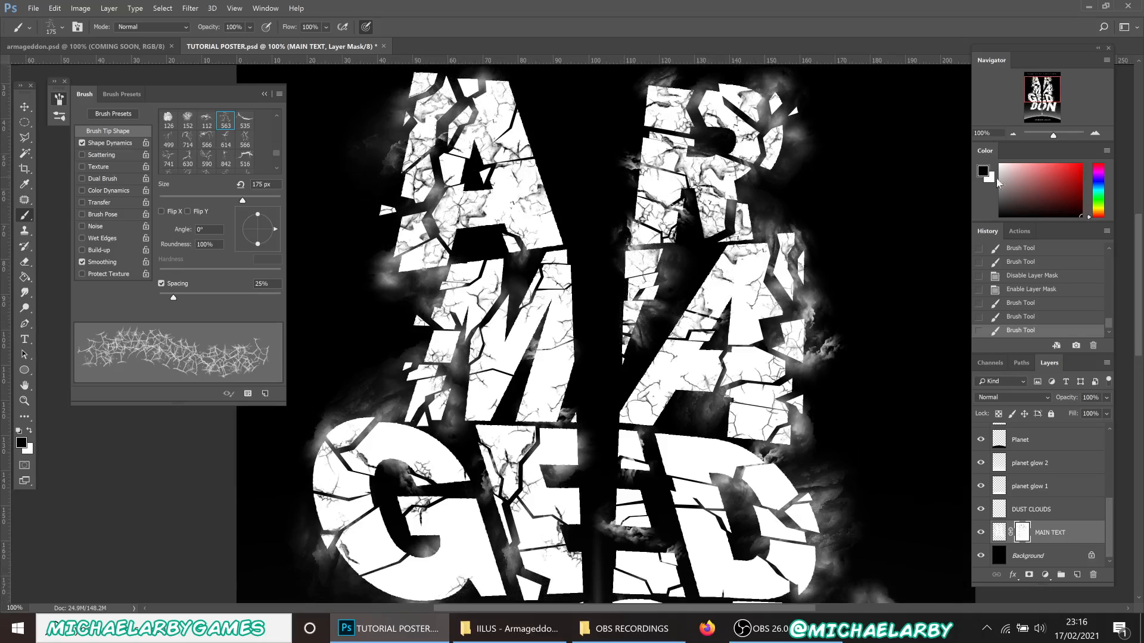
{"action": "left_click", "coordinate": [1013, 133]}
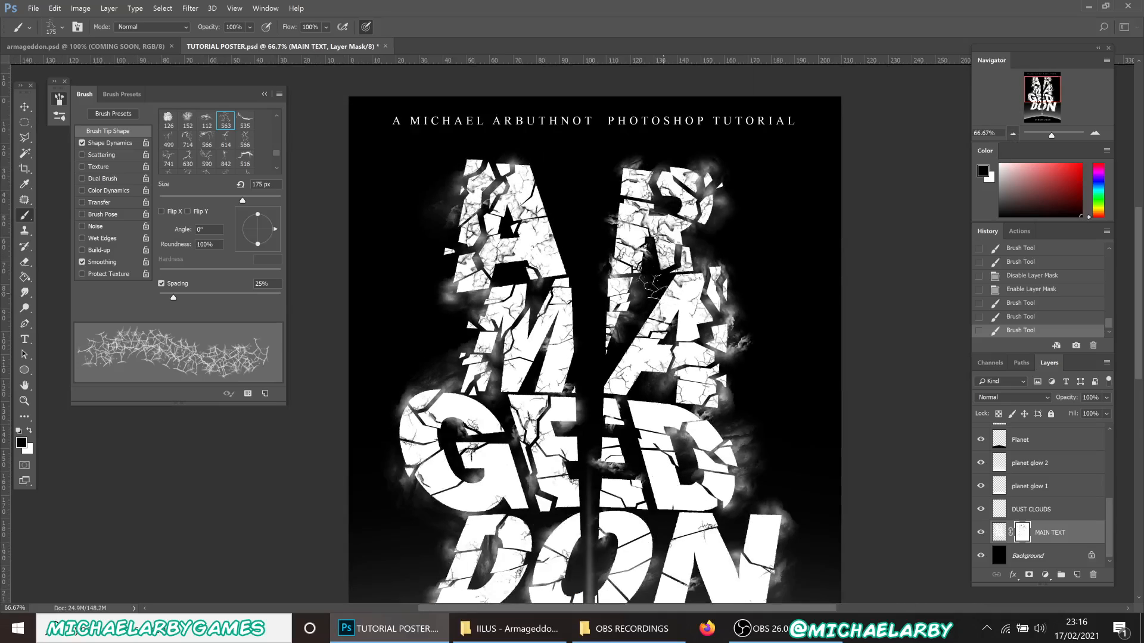
{"action": "scroll", "coordinate": [777, 209], "scroll_direction": "down", "scroll_amount": 2}
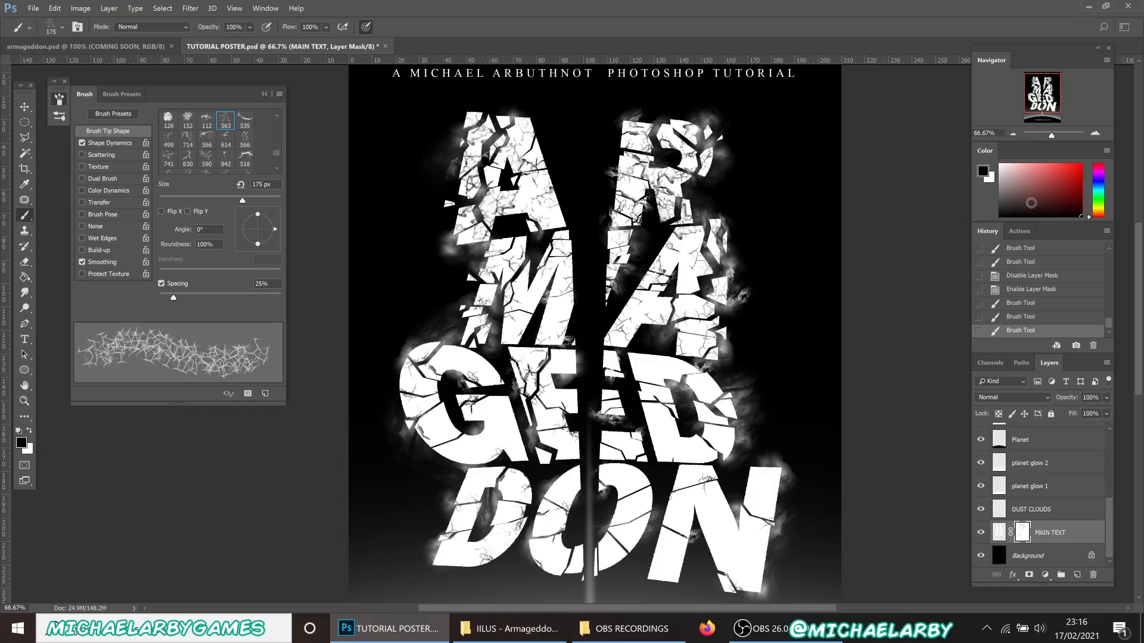
Stamp fine cracks with the 175 px crack brush over the letters G, E and D and across the bottom row DON.
{"action": "left_click", "coordinate": [1095, 133]}
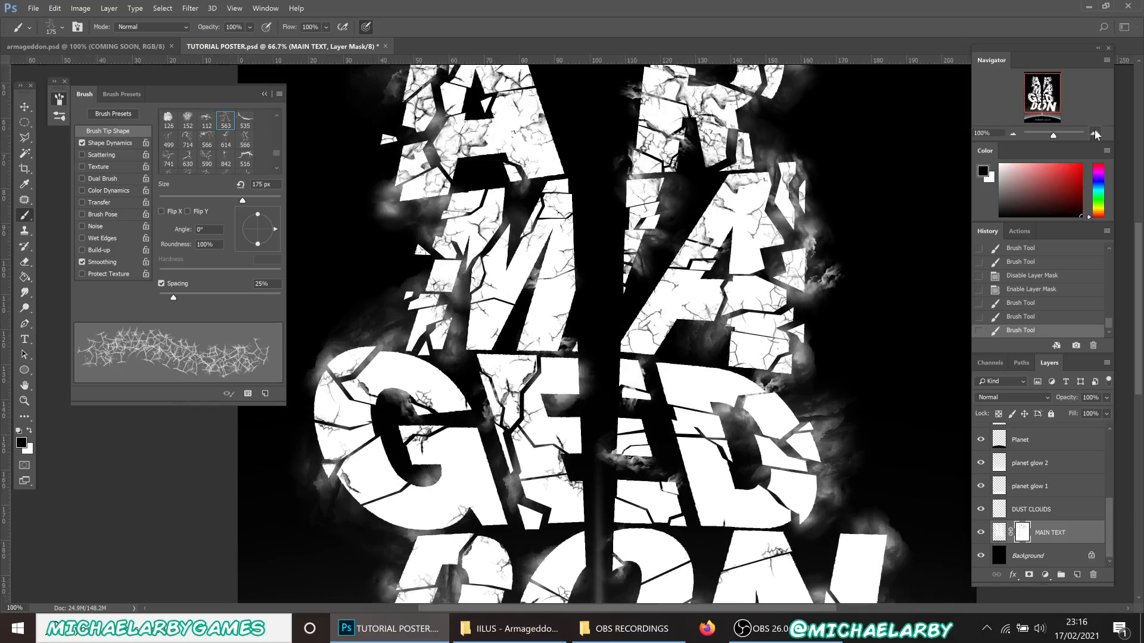
{"action": "left_click", "coordinate": [512, 299]}
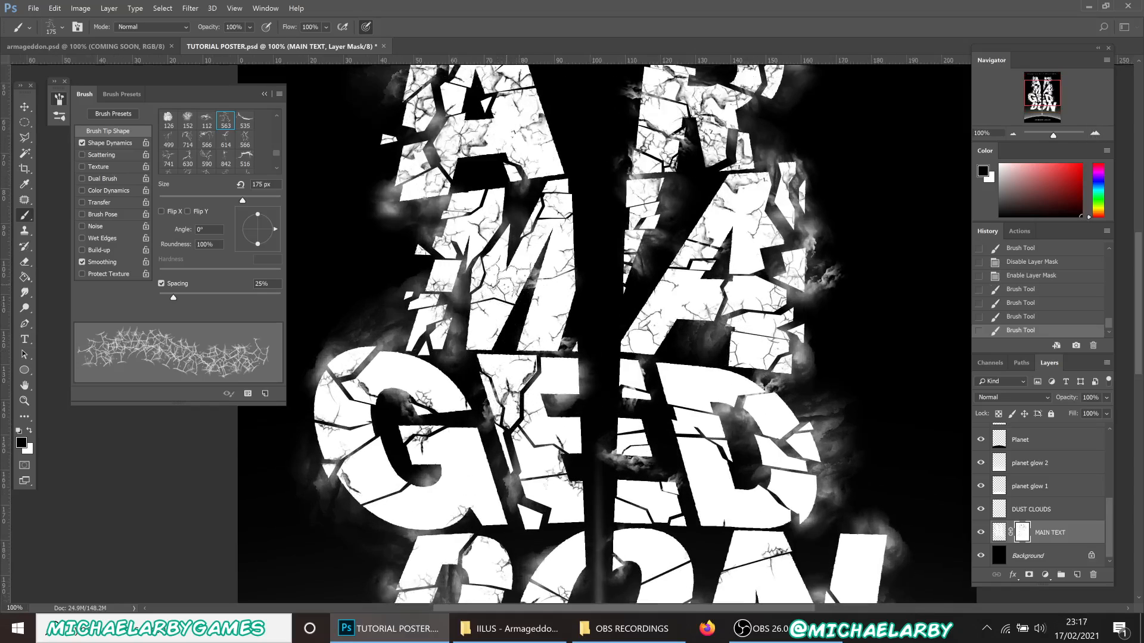
{"action": "scroll", "coordinate": [465, 387], "scroll_direction": "down", "scroll_amount": 2}
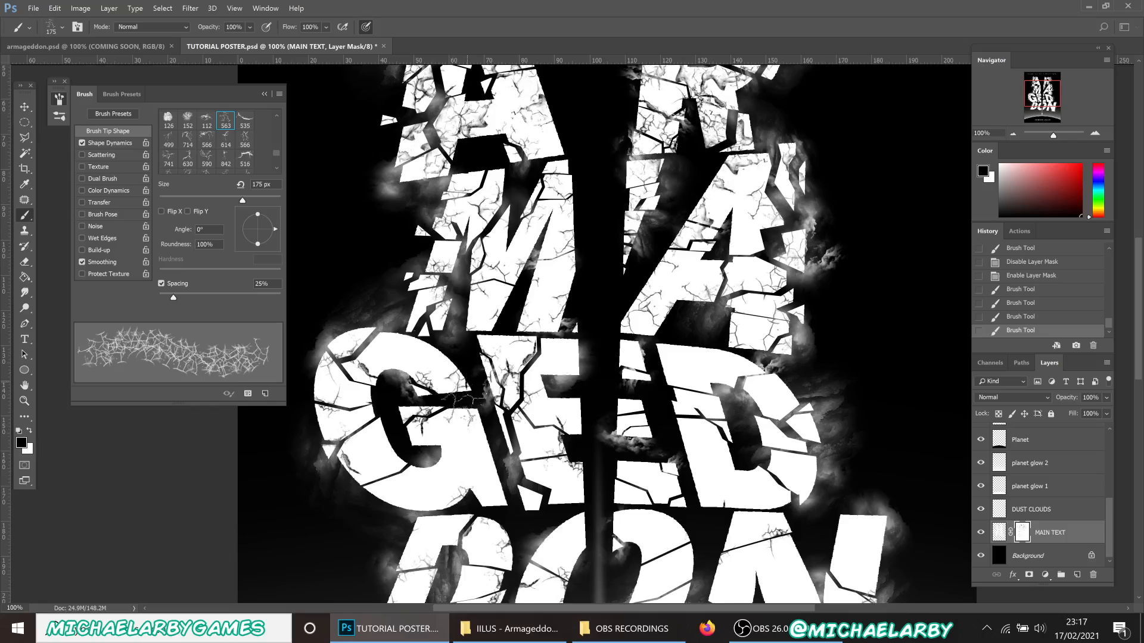
{"action": "left_click", "coordinate": [415, 437]}
{"action": "left_click", "coordinate": [395, 459]}
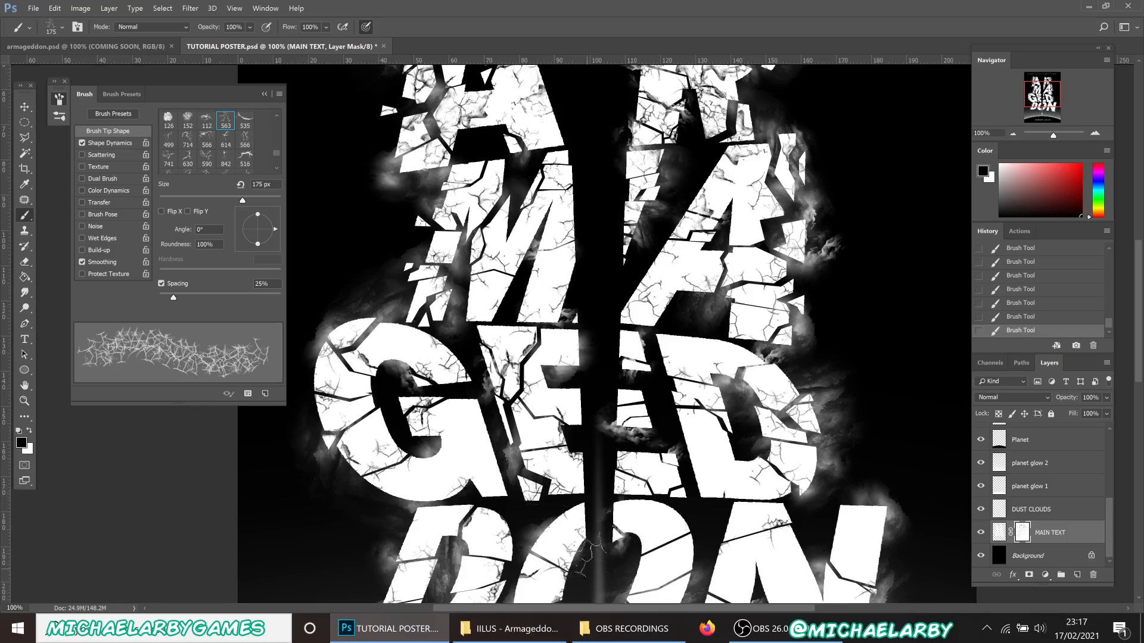
{"action": "scroll", "coordinate": [602, 476], "scroll_direction": "down", "scroll_amount": 5}
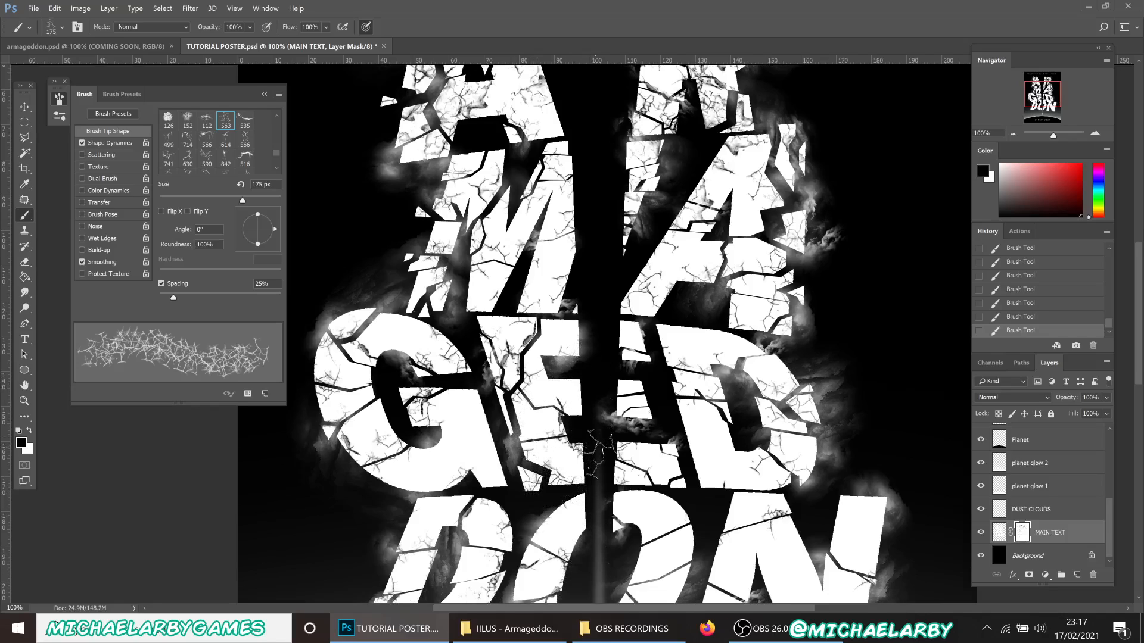
{"action": "scroll", "coordinate": [605, 477], "scroll_direction": "down", "scroll_amount": 3}
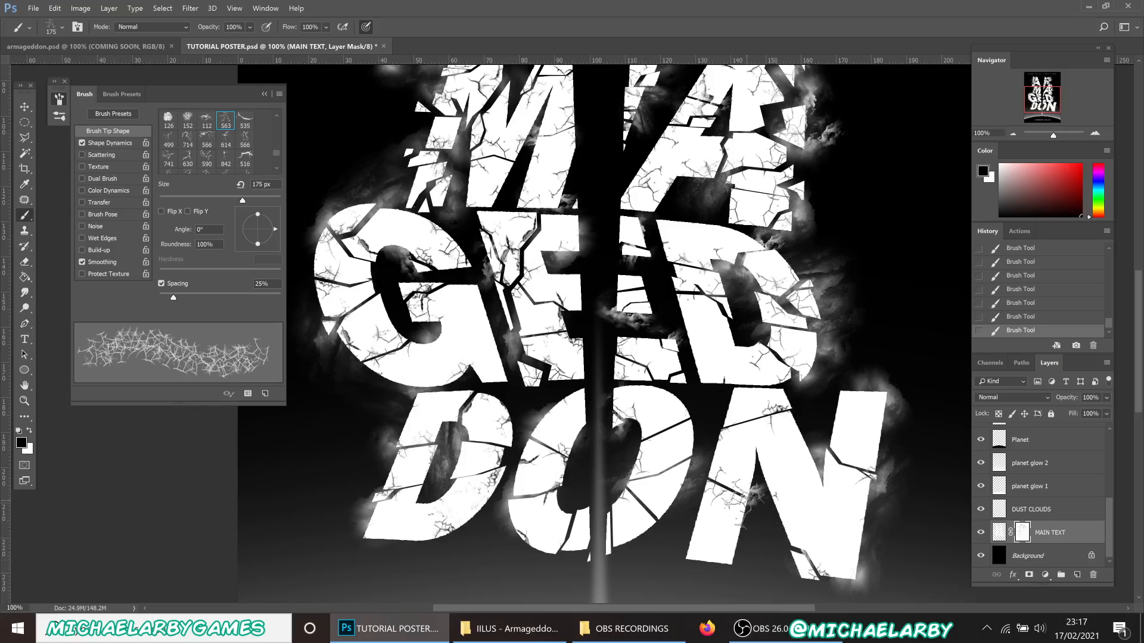
Switch to the 516 px crack brush tip at 200 px and stamp a crack on the right side of the N.
{"action": "left_click", "coordinate": [245, 159]}
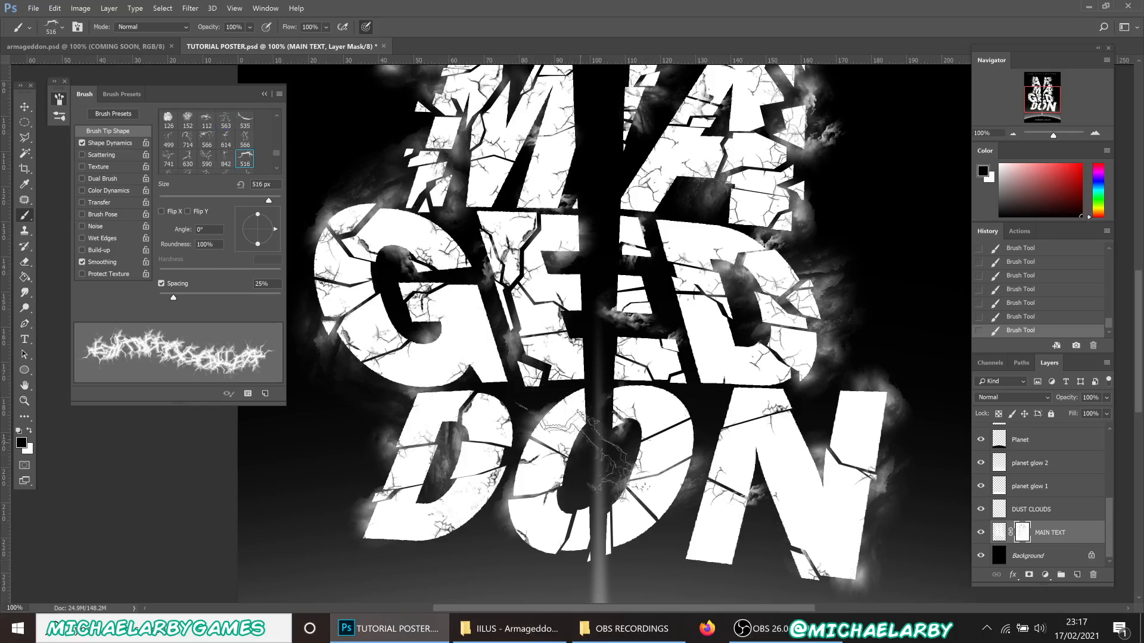
{"action": "key", "text": "bracketleft"}
{"action": "key", "text": "bracketleft"}
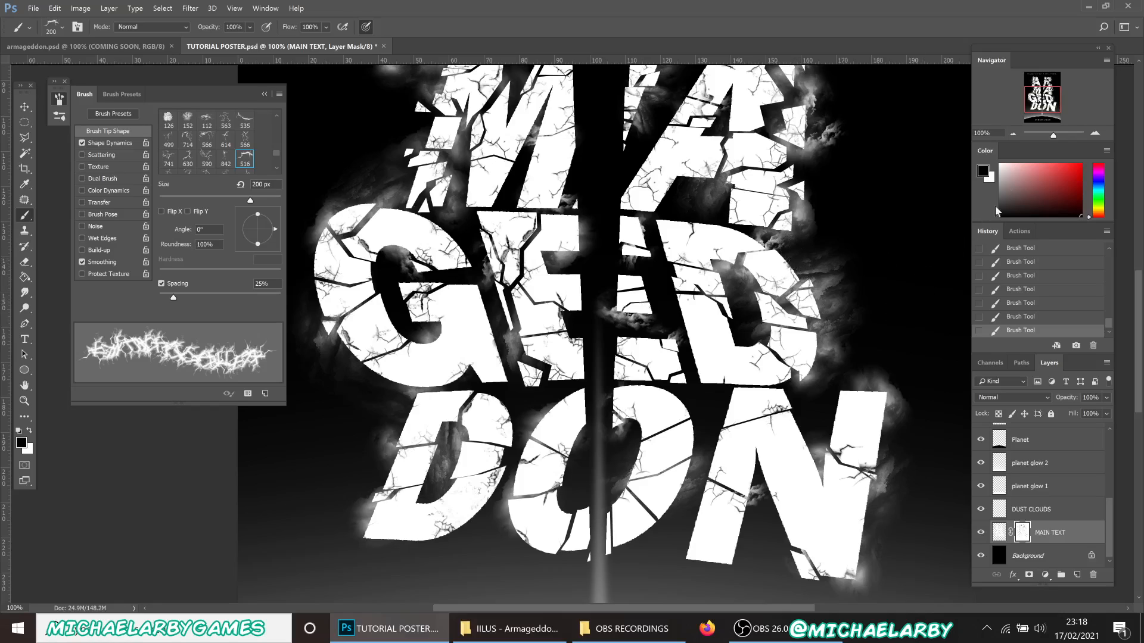
{"action": "left_click", "coordinate": [1013, 133]}
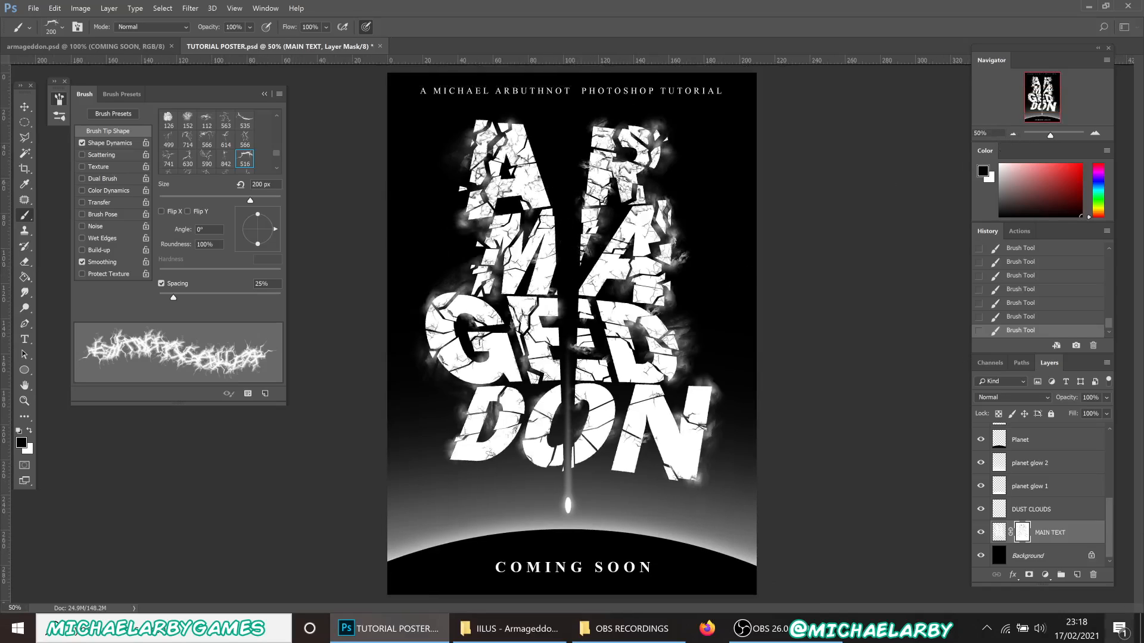
Add a new layer above DUST CLOUDS and name it "dust clouds 2".
{"action": "left_click", "coordinate": [1059, 510]}
{"action": "left_click", "coordinate": [1077, 574]}
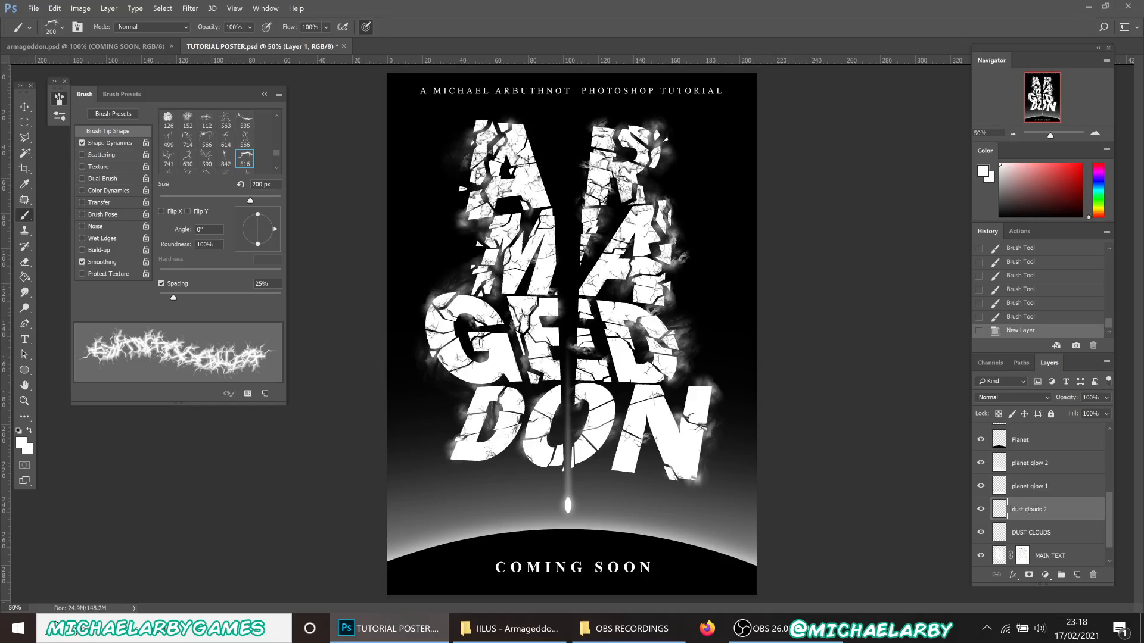
{"action": "type", "text": "dust clouds 2"}
{"action": "key", "text": "Return"}
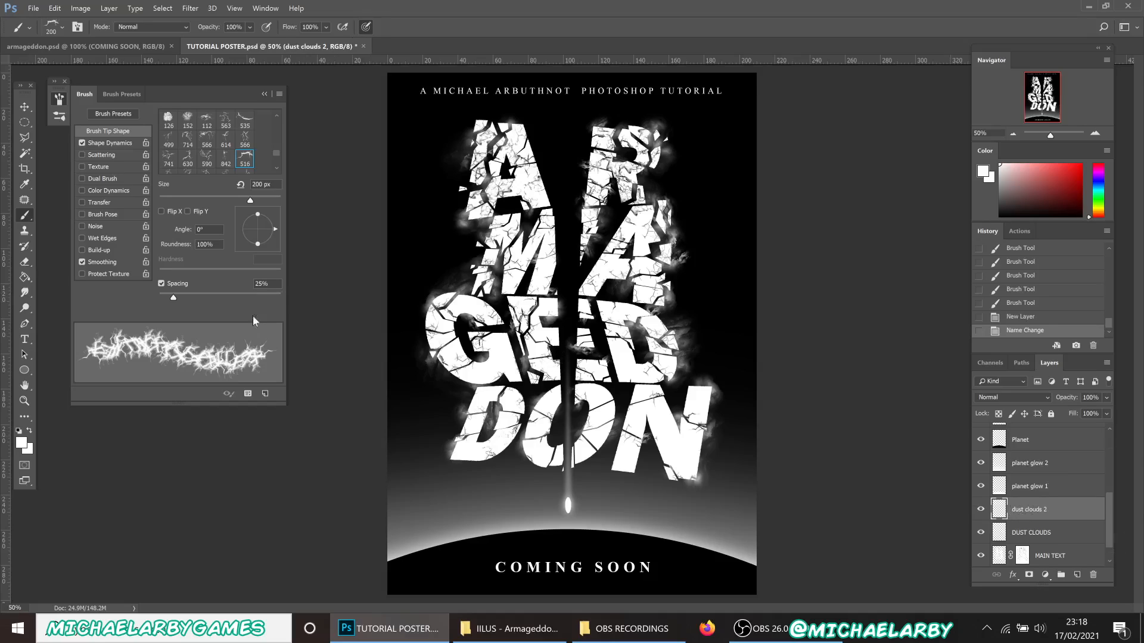
Choose the 663 px cloud brush tip and set its size to 1100 px and its opacity to 42%.
{"action": "scroll", "coordinate": [248, 151], "scroll_direction": "up", "scroll_amount": 3}
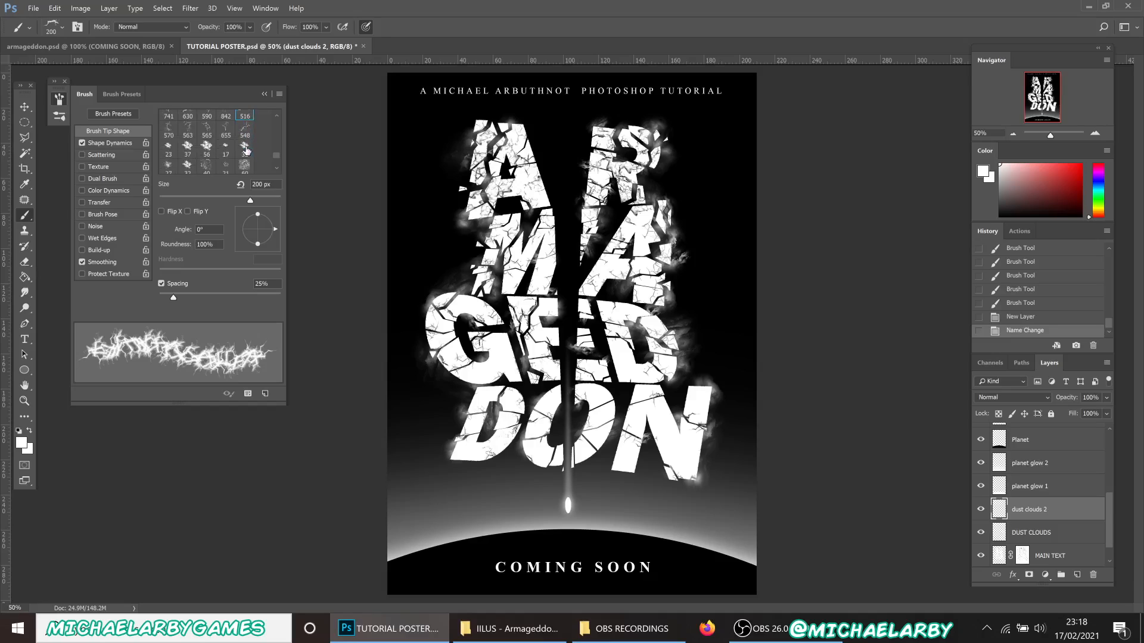
{"action": "scroll", "coordinate": [246, 151], "scroll_direction": "down", "scroll_amount": 3}
{"action": "scroll", "coordinate": [247, 150], "scroll_direction": "up", "scroll_amount": 3}
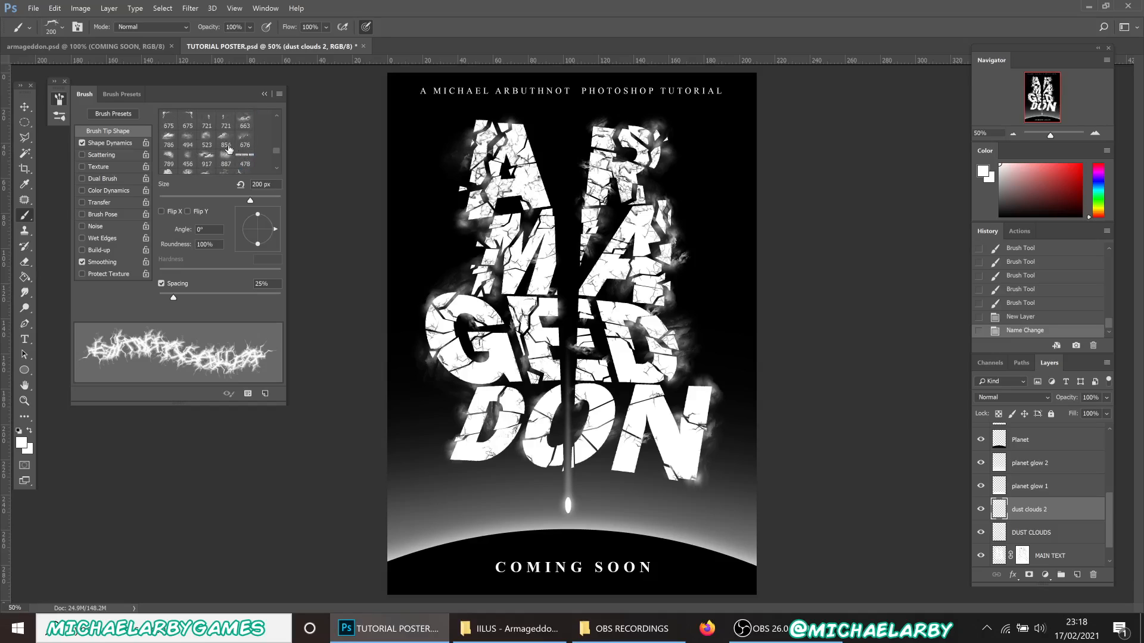
{"action": "left_click", "coordinate": [244, 122]}
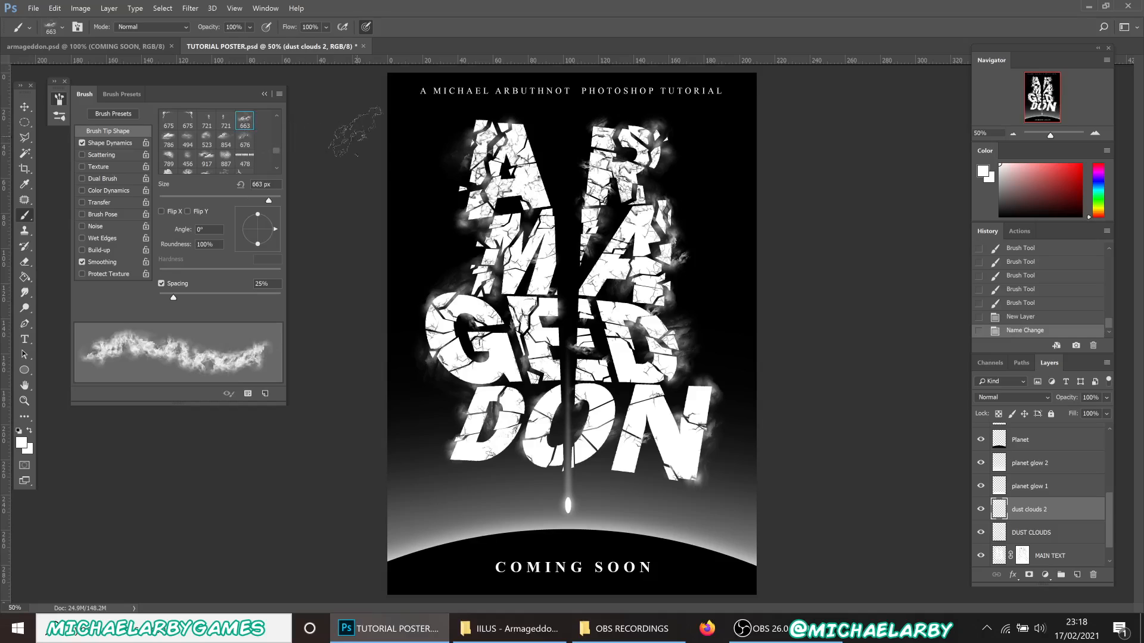
{"action": "key", "text": "bracketright"}
{"action": "key", "text": "bracketright"}
{"action": "key", "text": "bracketright"}
{"action": "key", "text": "bracketright"}
{"action": "key", "text": "bracketright"}
{"action": "left_click", "coordinate": [250, 27]}
Stamp white dust clouds around the first A, the R and the M on the dust clouds 2 layer.
{"action": "left_click", "coordinate": [467, 150]}
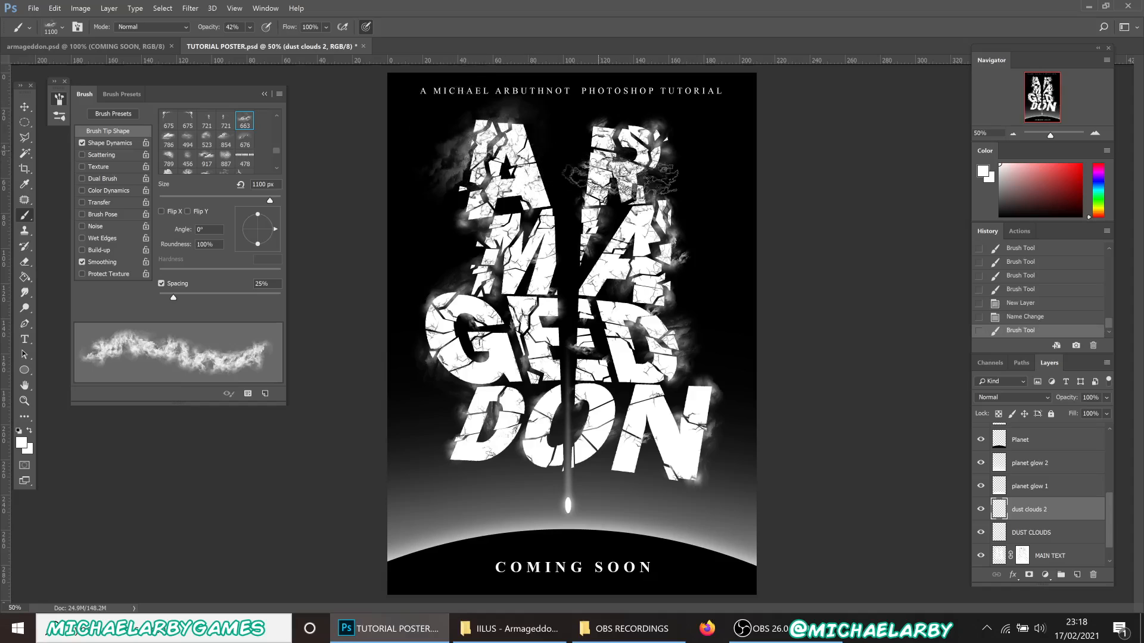
{"action": "left_click", "coordinate": [649, 128]}
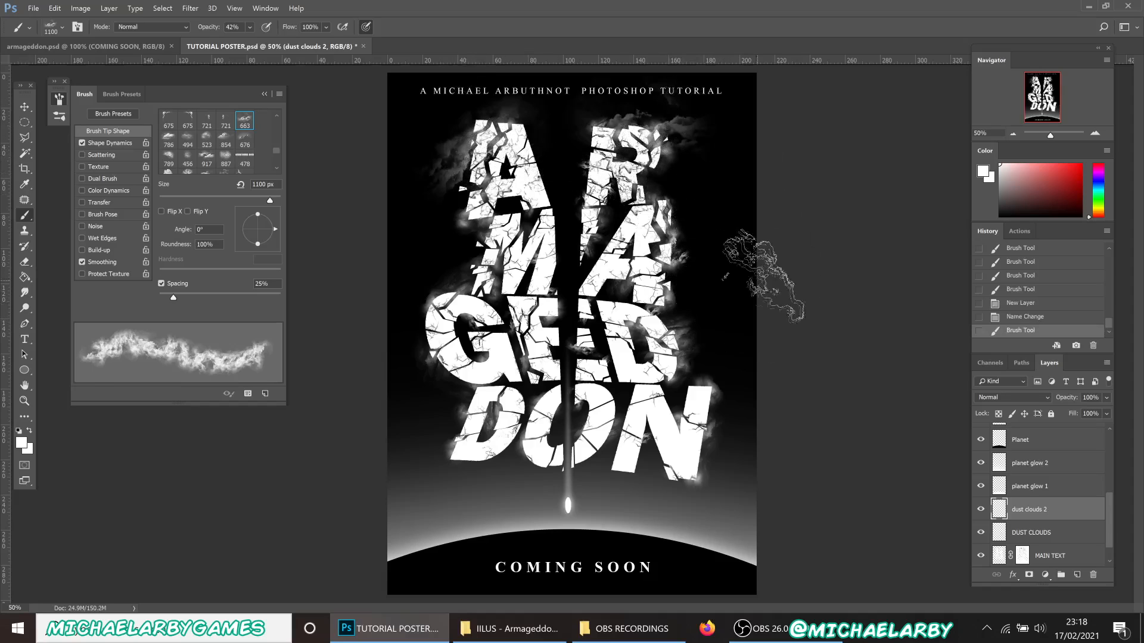
{"action": "left_click", "coordinate": [638, 184]}
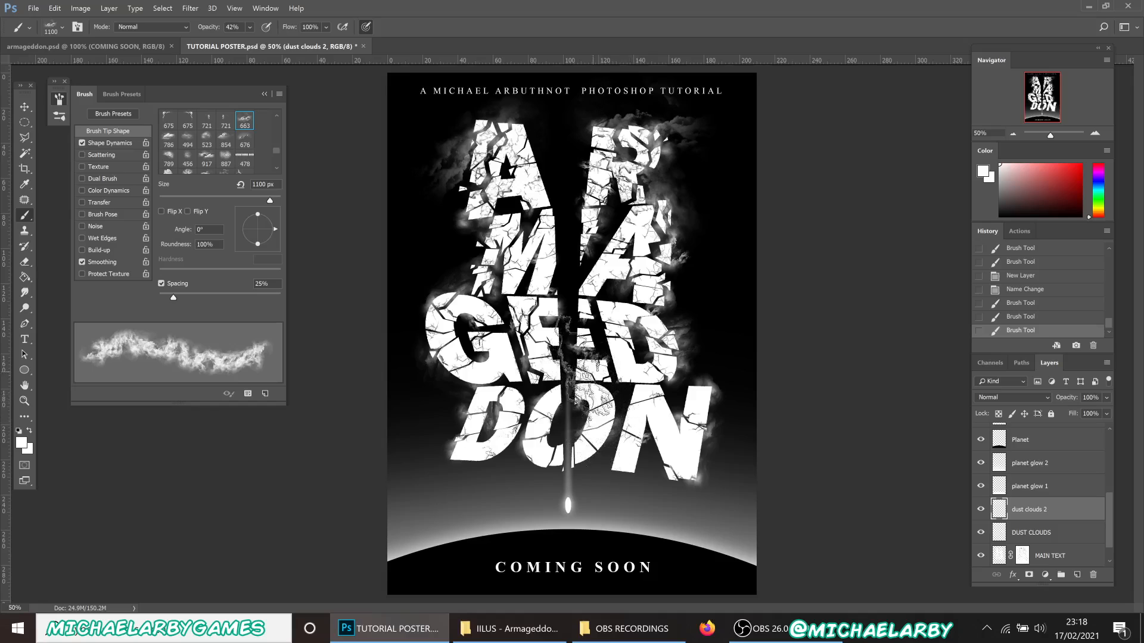
{"action": "left_click", "coordinate": [703, 362]}
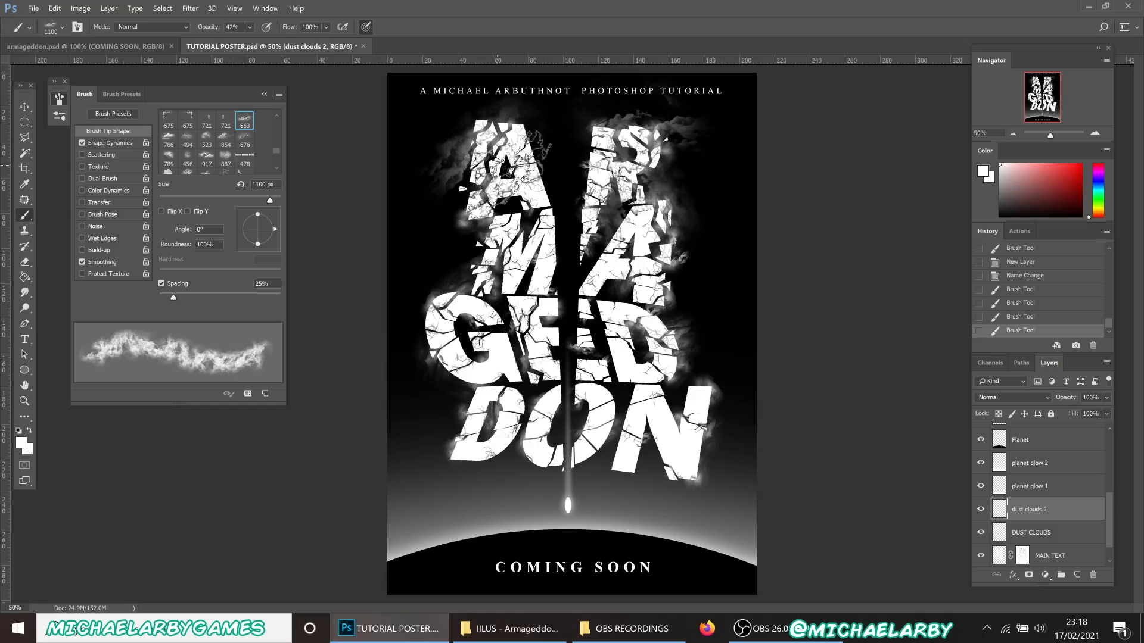
{"action": "left_click", "coordinate": [502, 222]}
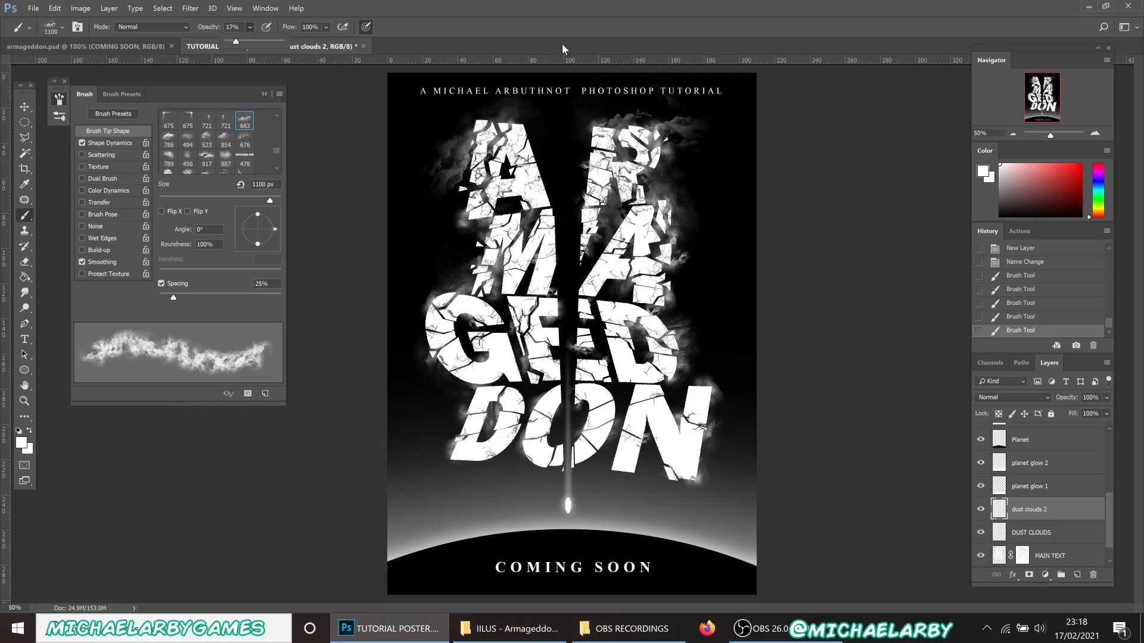
Lower the brush opacity to 17% and stamp fainter dust clouds around both sides of the title's upper letters.
{"action": "left_click", "coordinate": [540, 321]}
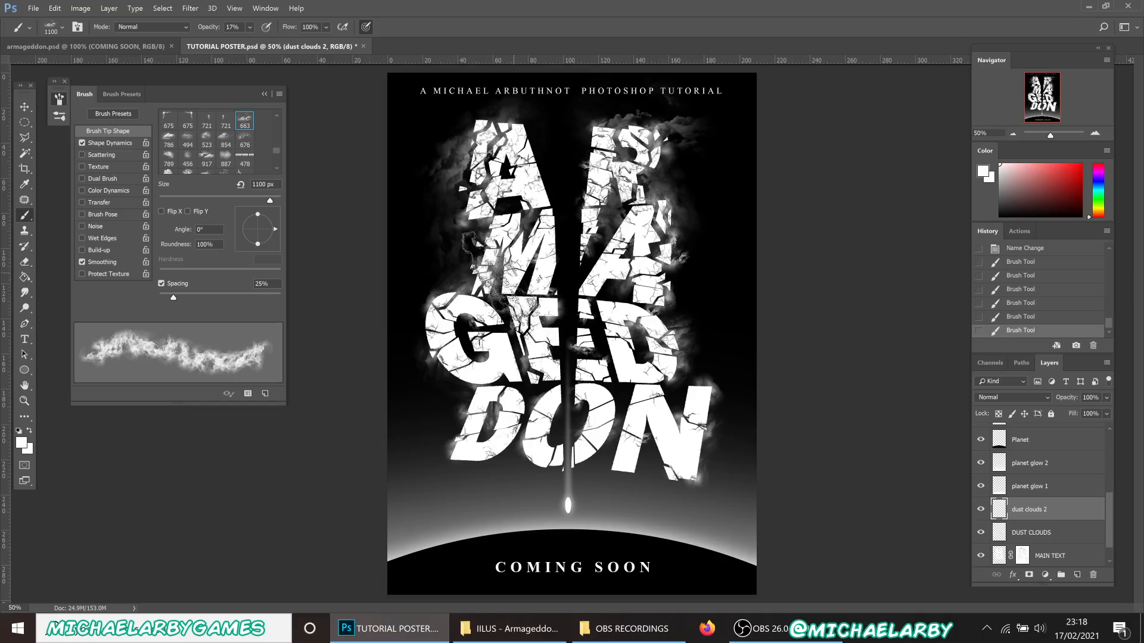
{"action": "left_click", "coordinate": [687, 169]}
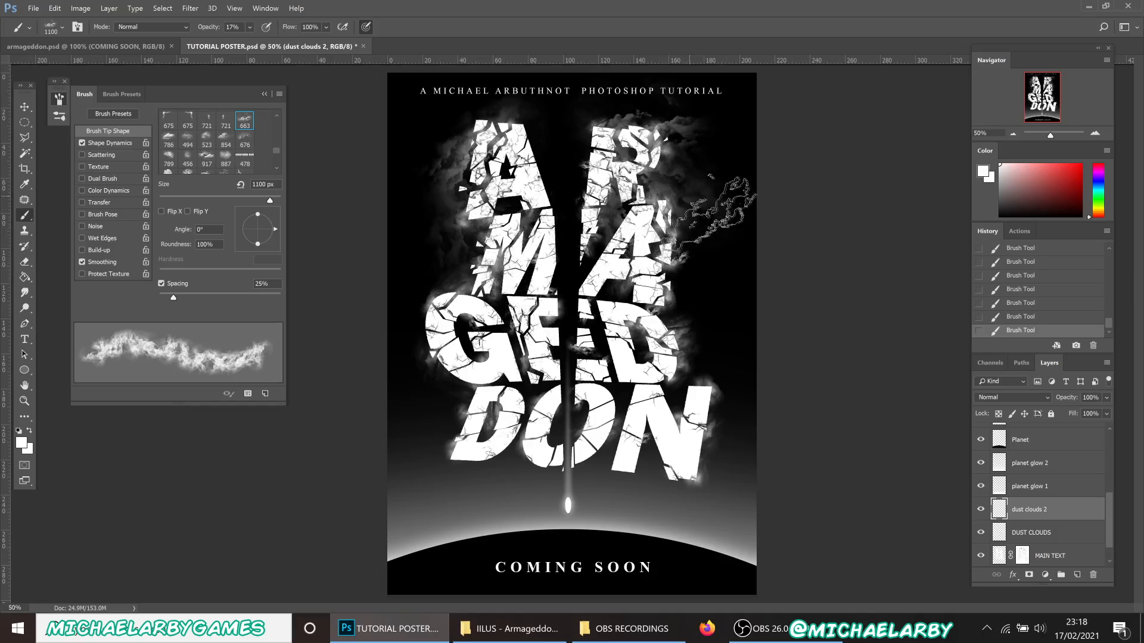
{"action": "left_click", "coordinate": [711, 218]}
{"action": "left_click", "coordinate": [722, 139]}
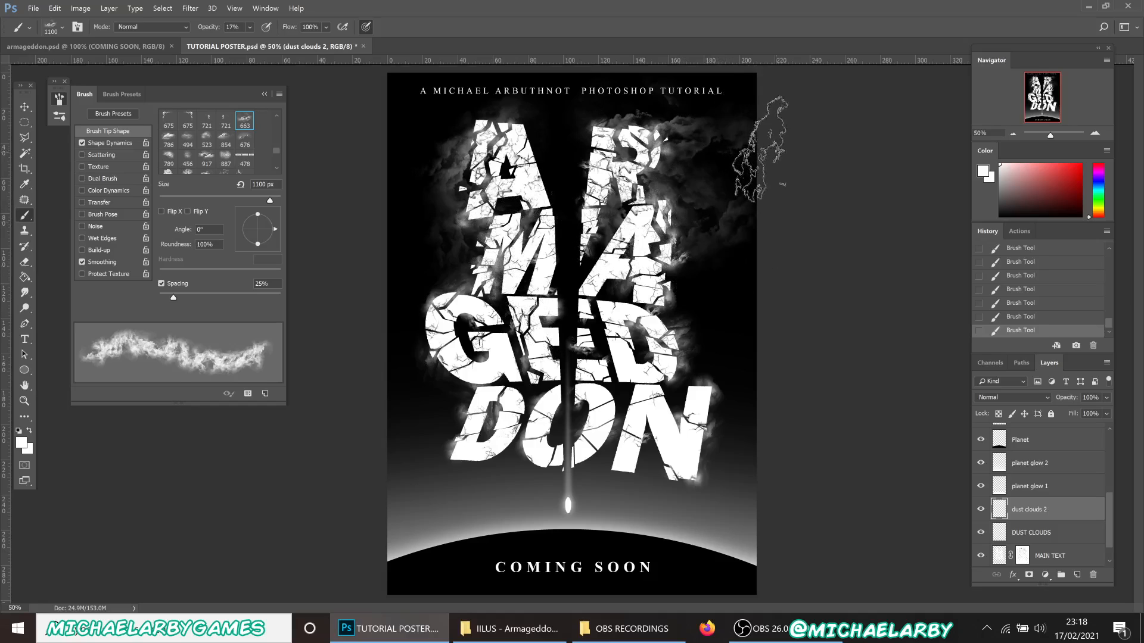
{"action": "left_click", "coordinate": [431, 159]}
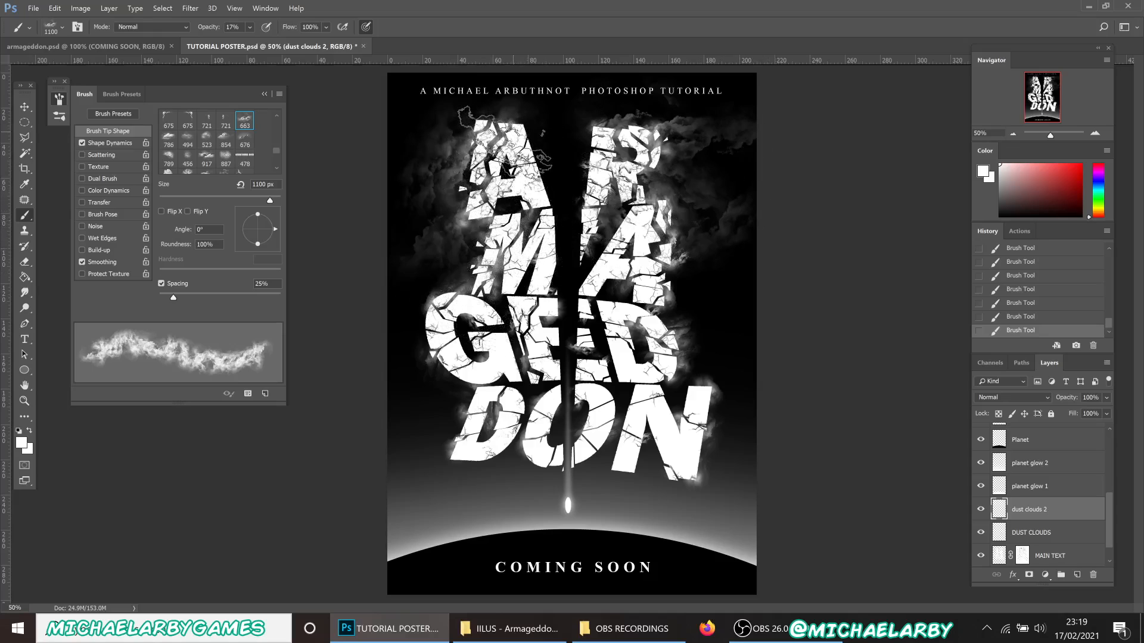
{"action": "left_click", "coordinate": [599, 164]}
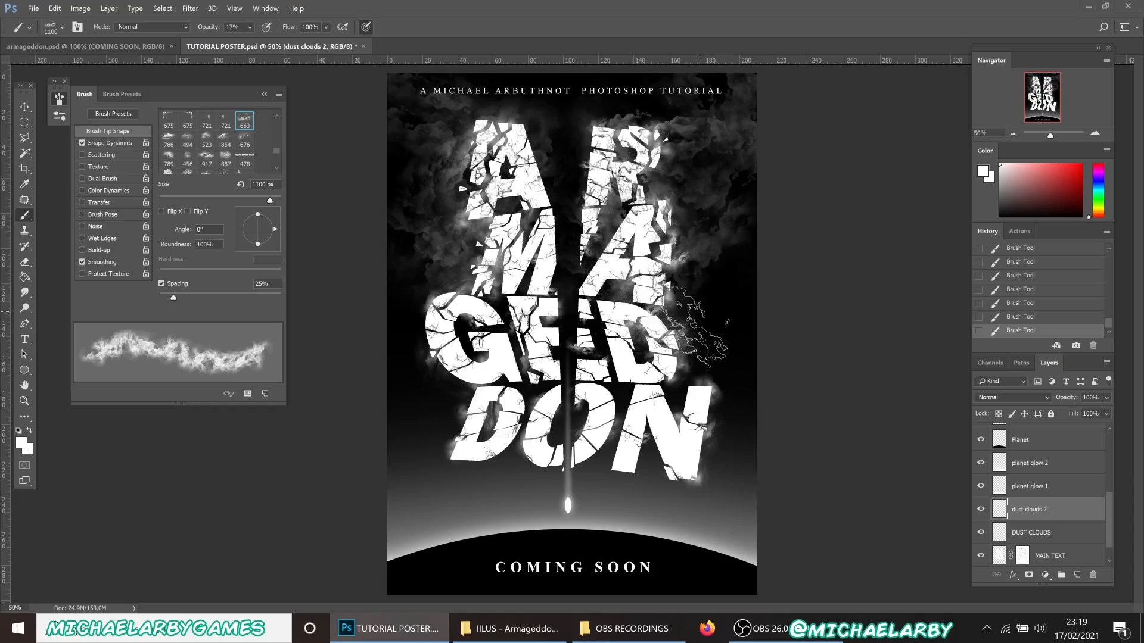
Compare the tutorial poster with the finished poster in armageddon.psd, and return to TUTORIAL POSTER.psd.
{"action": "left_click", "coordinate": [117, 50]}
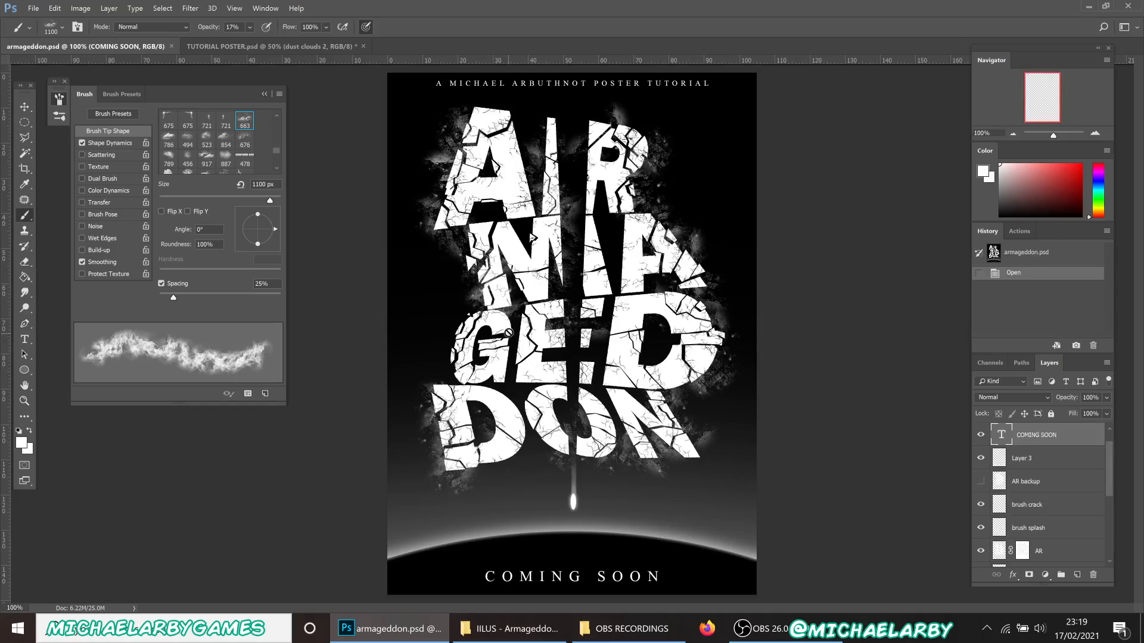
{"action": "left_click", "coordinate": [291, 46]}
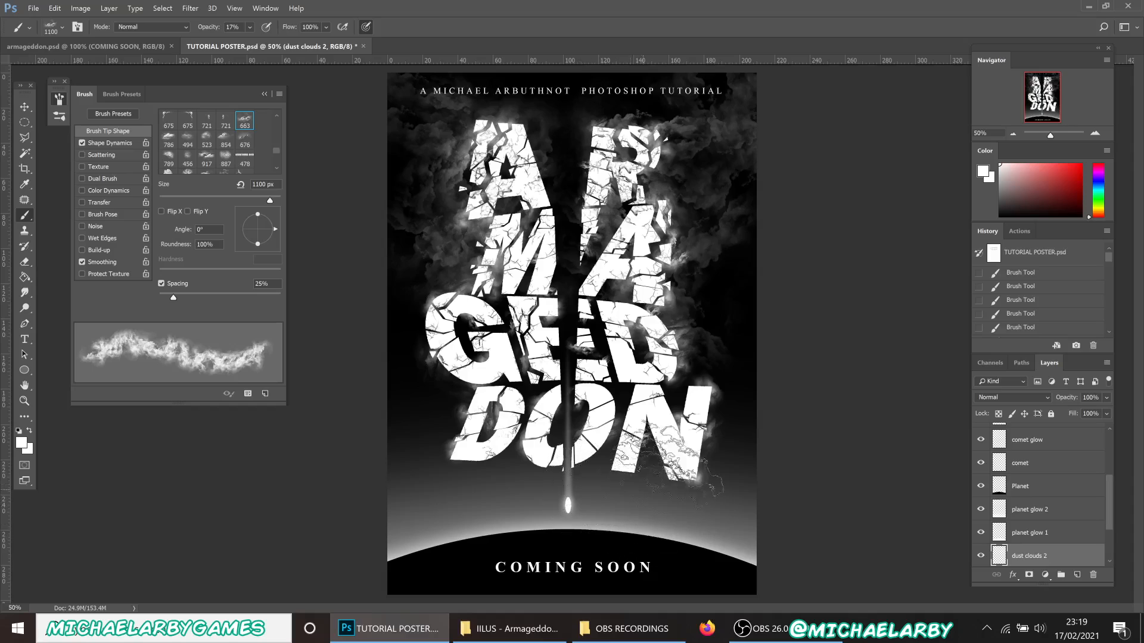
Add a new layer directly above planet glow 2 for clouds along the planet's horizon.
{"action": "left_click", "coordinate": [1095, 133]}
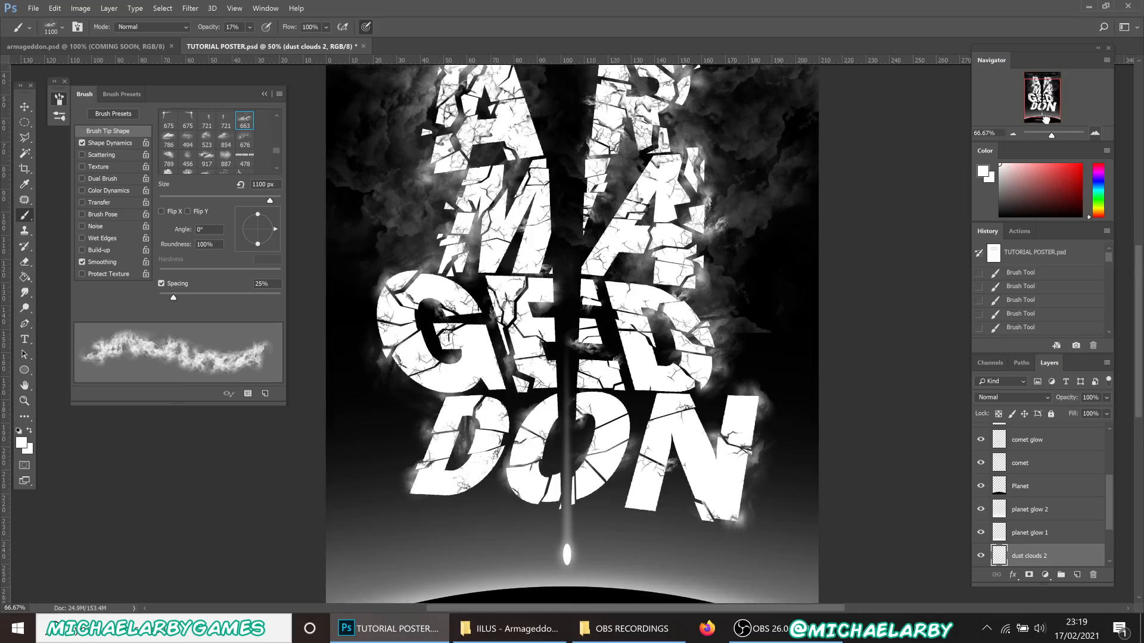
{"action": "left_click_drag", "start_coordinate": [1045, 120], "coordinate": [1046, 123]}
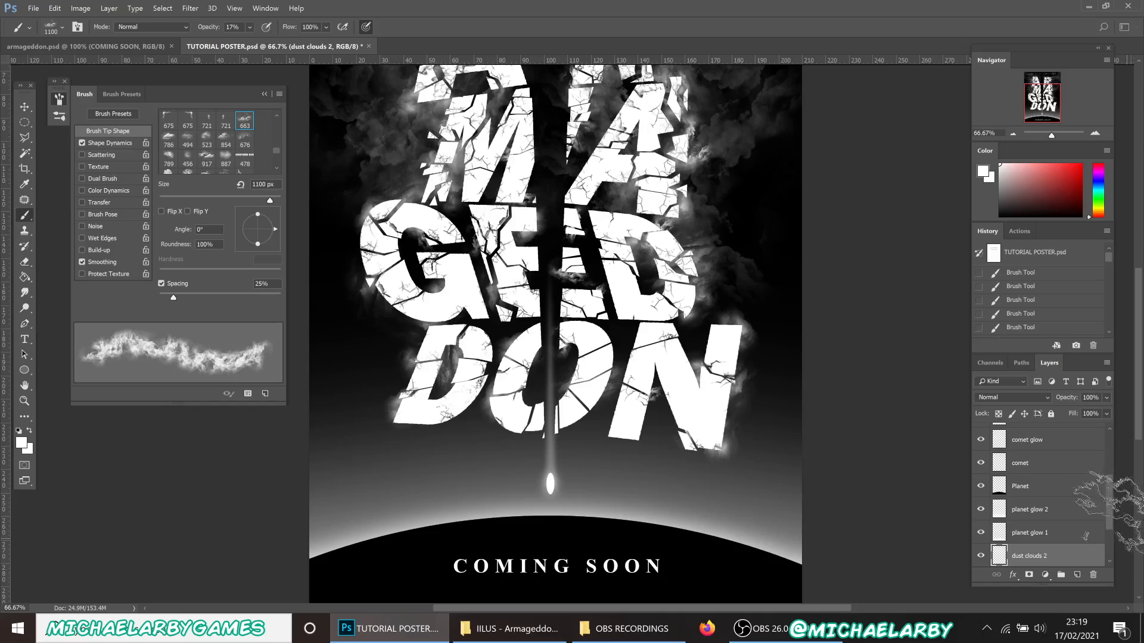
{"action": "scroll", "coordinate": [1107, 505], "scroll_direction": "down", "scroll_amount": 3}
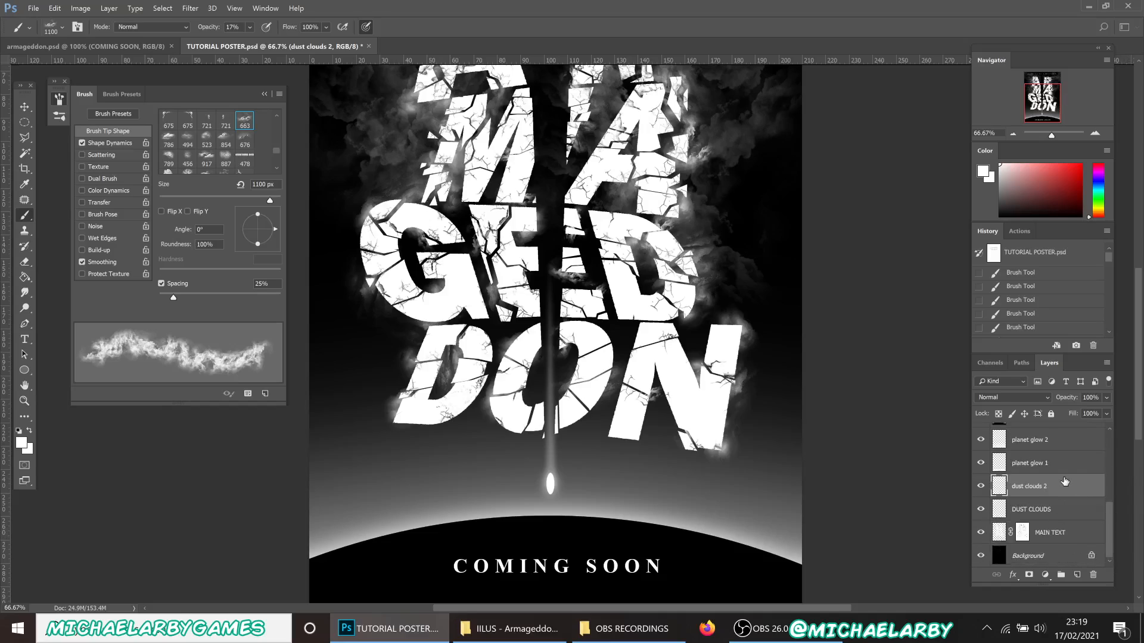
{"action": "scroll", "coordinate": [1064, 481], "scroll_direction": "up", "scroll_amount": 2}
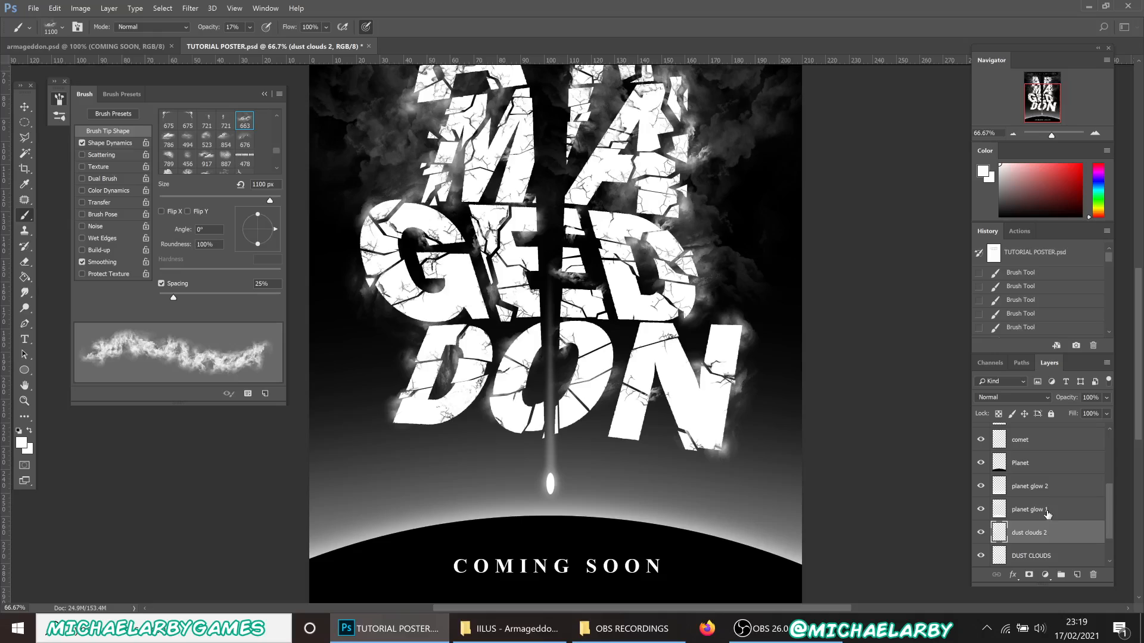
{"action": "left_click", "coordinate": [1057, 512]}
{"action": "left_click", "coordinate": [1061, 488]}
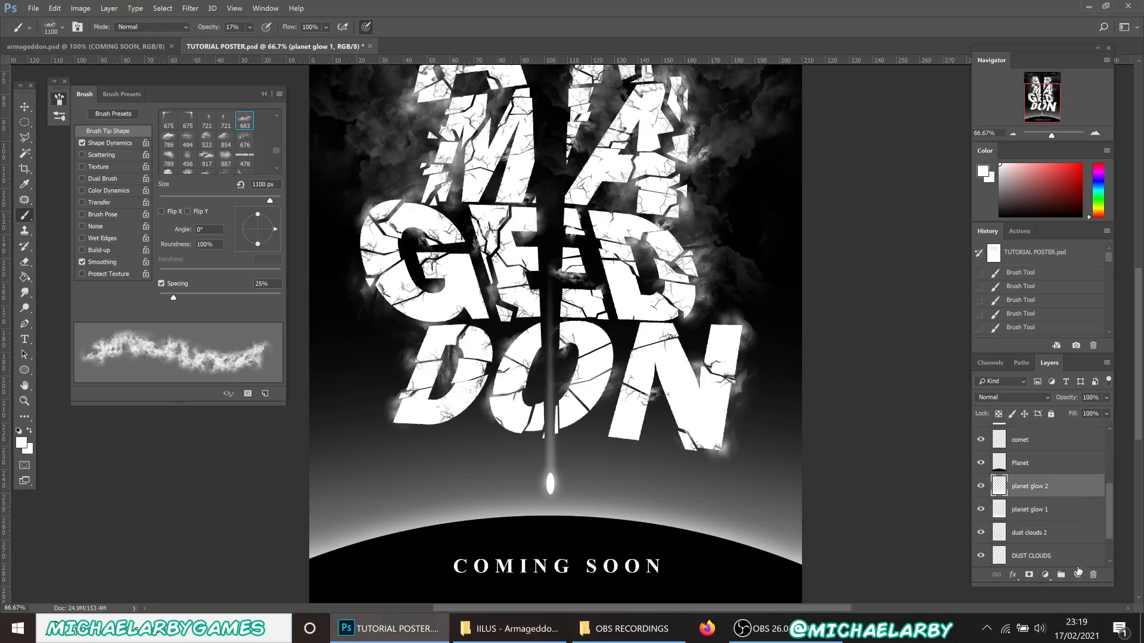
{"action": "left_click", "coordinate": [1078, 574]}
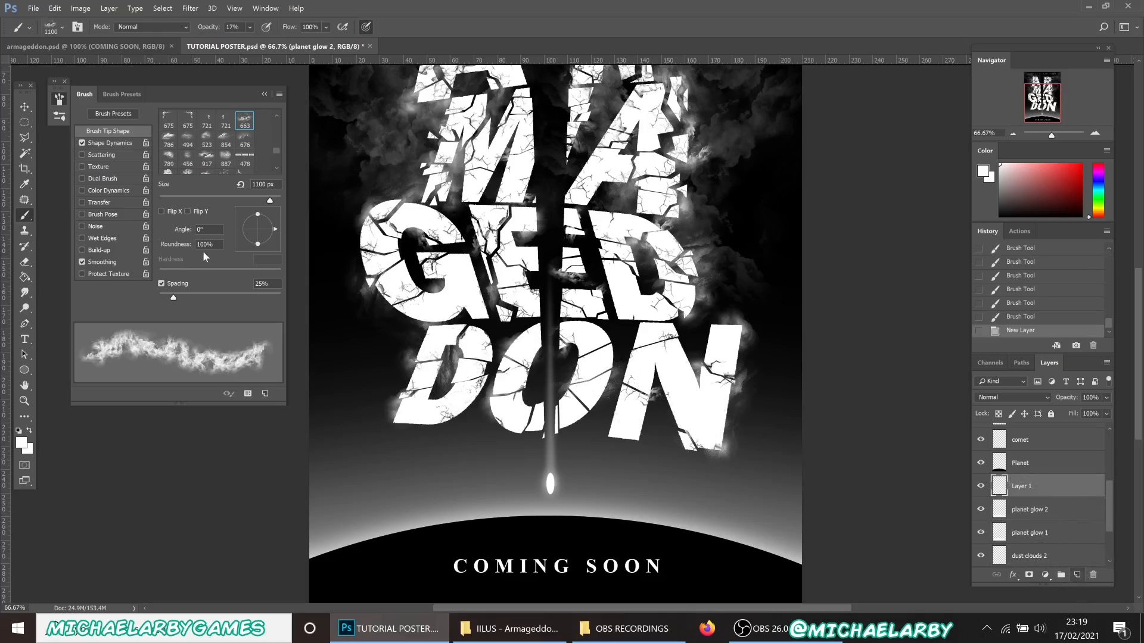
Set the cloud brush's angle jitter to 0% and its tip angle to 10°, and stamp clouds along the planet's left horizon.
{"action": "left_click", "coordinate": [99, 144]}
{"action": "left_click_drag", "start_coordinate": [193, 217], "coordinate": [149, 219]}
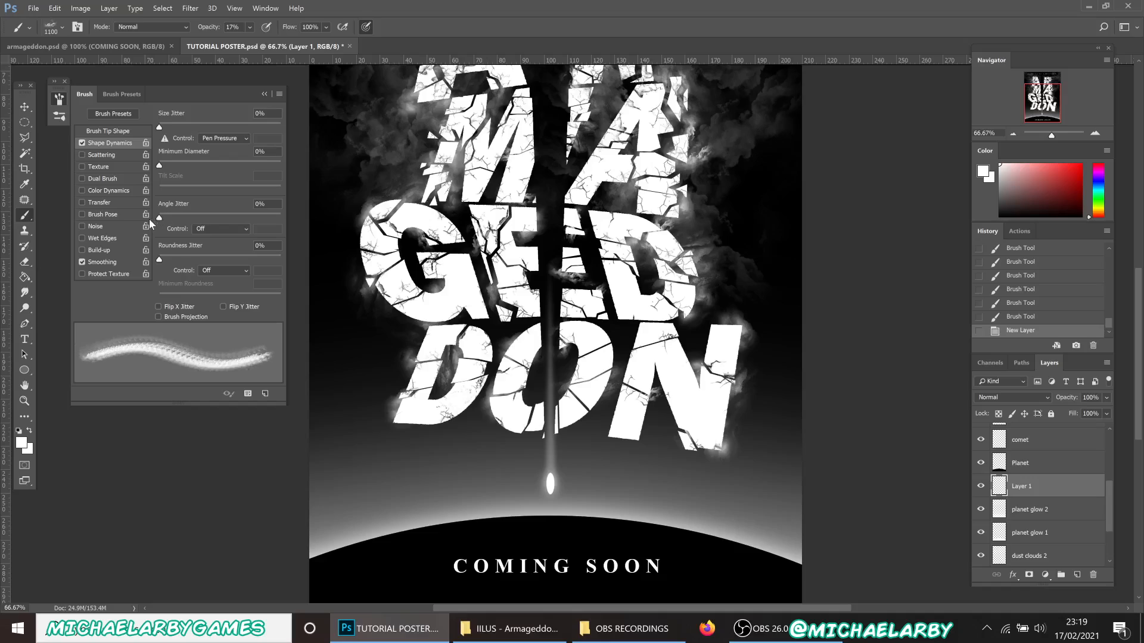
{"action": "left_click", "coordinate": [106, 131]}
{"action": "mouse_move", "coordinate": [258, 229]}
{"action": "left_mouse_down"}
{"action": "mouse_move", "coordinate": [247, 209]}
{"action": "mouse_move", "coordinate": [238, 220]}
{"action": "mouse_move", "coordinate": [257, 207]}
{"action": "mouse_move", "coordinate": [274, 225]}
{"action": "left_mouse_up"}
{"action": "left_click", "coordinate": [373, 535]}
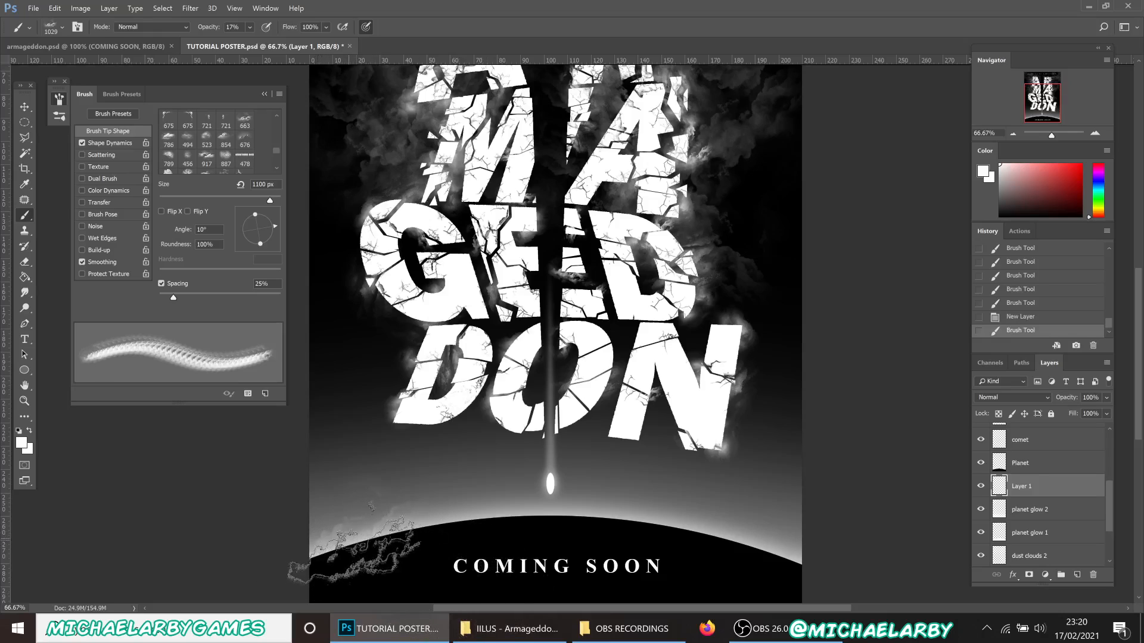
Stamp faint clouds along the centre and right of the planet's horizon, varying the brush tip angle between -7°, -33° and -13°.
{"action": "left_click_drag", "start_coordinate": [267, 235], "coordinate": [277, 231]}
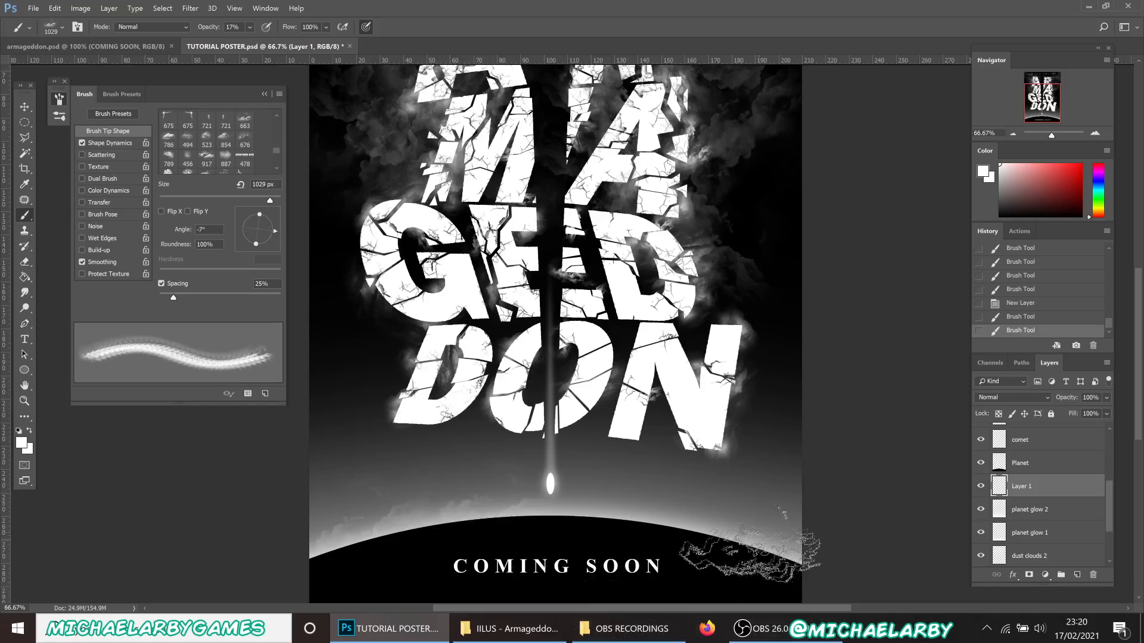
{"action": "left_click", "coordinate": [751, 535]}
{"action": "left_click_drag", "start_coordinate": [276, 230], "coordinate": [274, 242]}
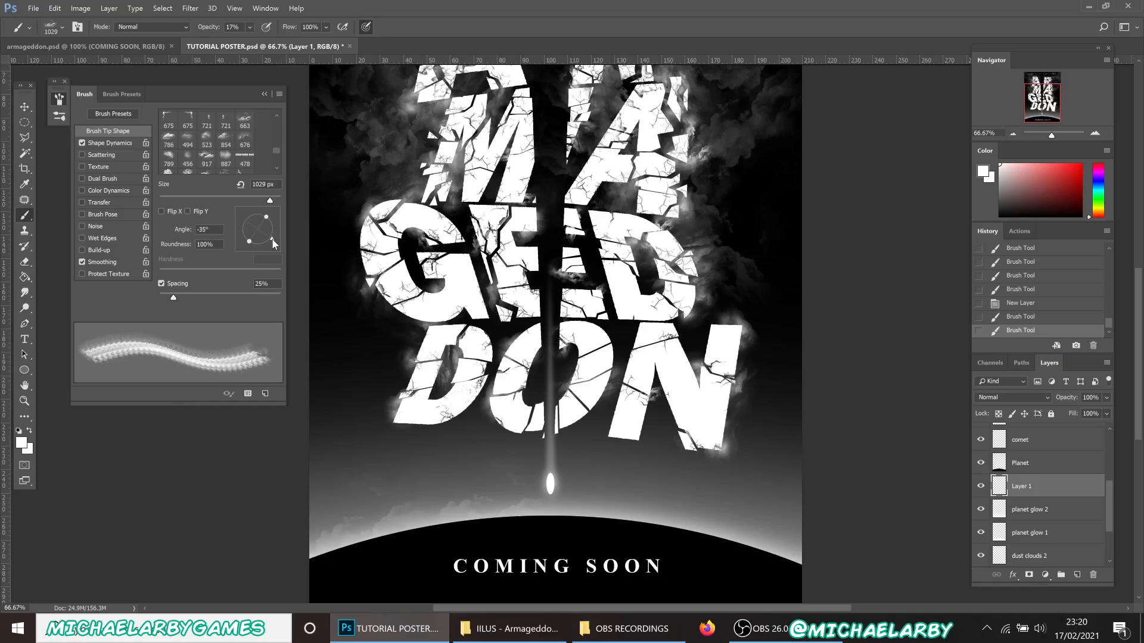
{"action": "left_click", "coordinate": [619, 536]}
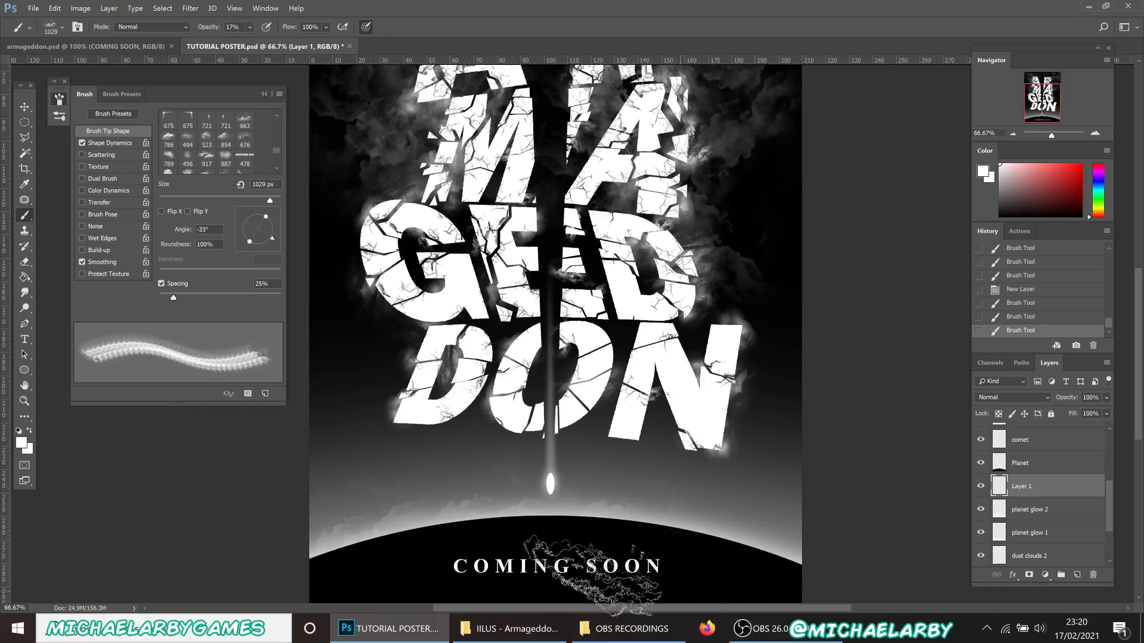
{"action": "left_click_drag", "start_coordinate": [279, 227], "coordinate": [278, 234]}
{"action": "left_click", "coordinate": [736, 554]}
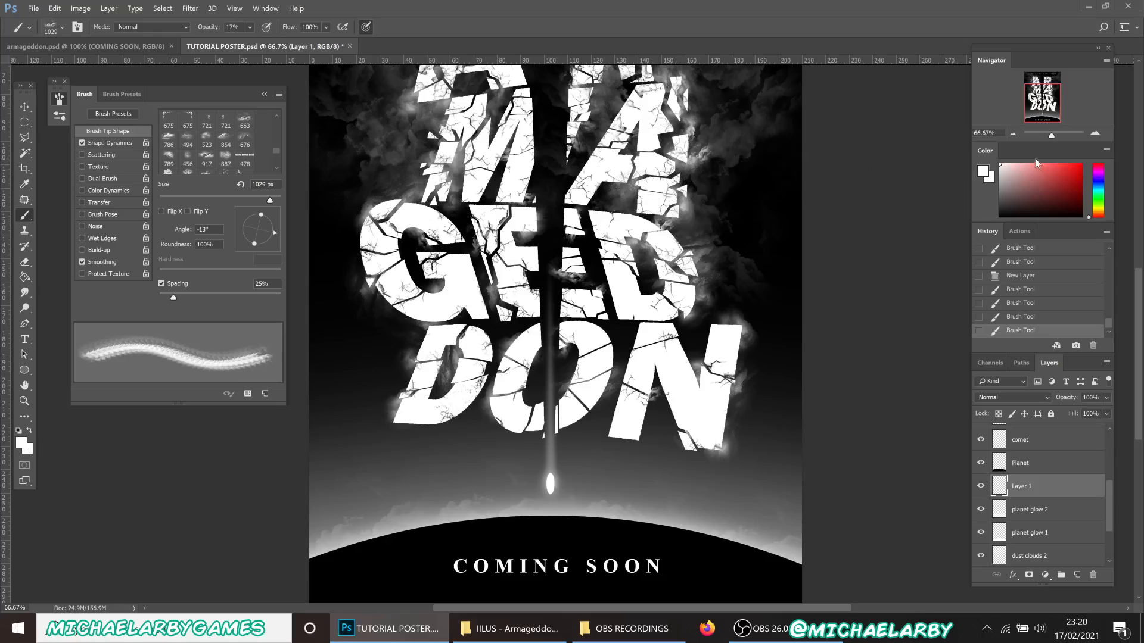
Examine the whole poster and compare it with the dust clouds 2 layer hidden and shown.
{"action": "left_click", "coordinate": [1011, 134]}
{"action": "left_click", "coordinate": [1012, 134]}
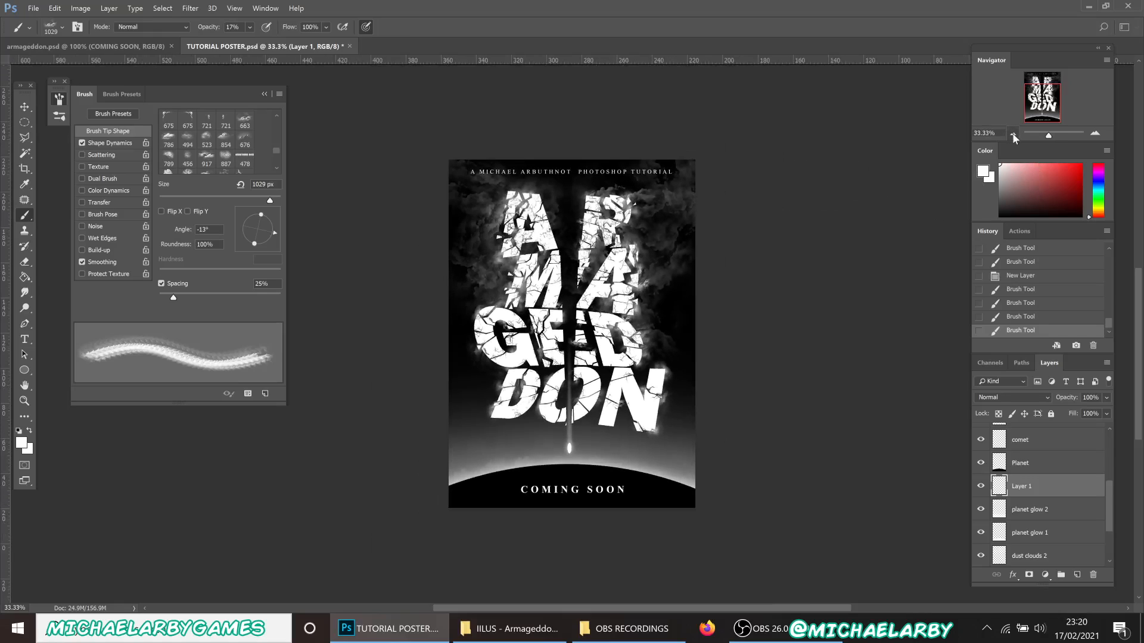
{"action": "left_click", "coordinate": [1093, 134]}
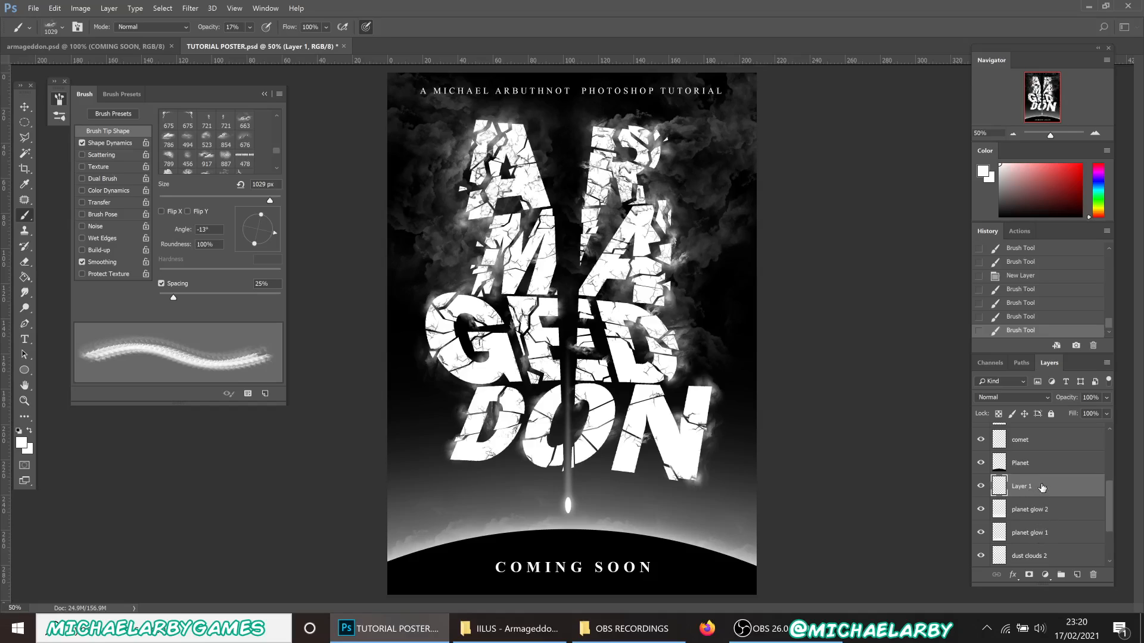
{"action": "scroll", "coordinate": [1041, 486], "scroll_direction": "up", "scroll_amount": 4}
{"action": "scroll", "coordinate": [1041, 484], "scroll_direction": "down", "scroll_amount": 6}
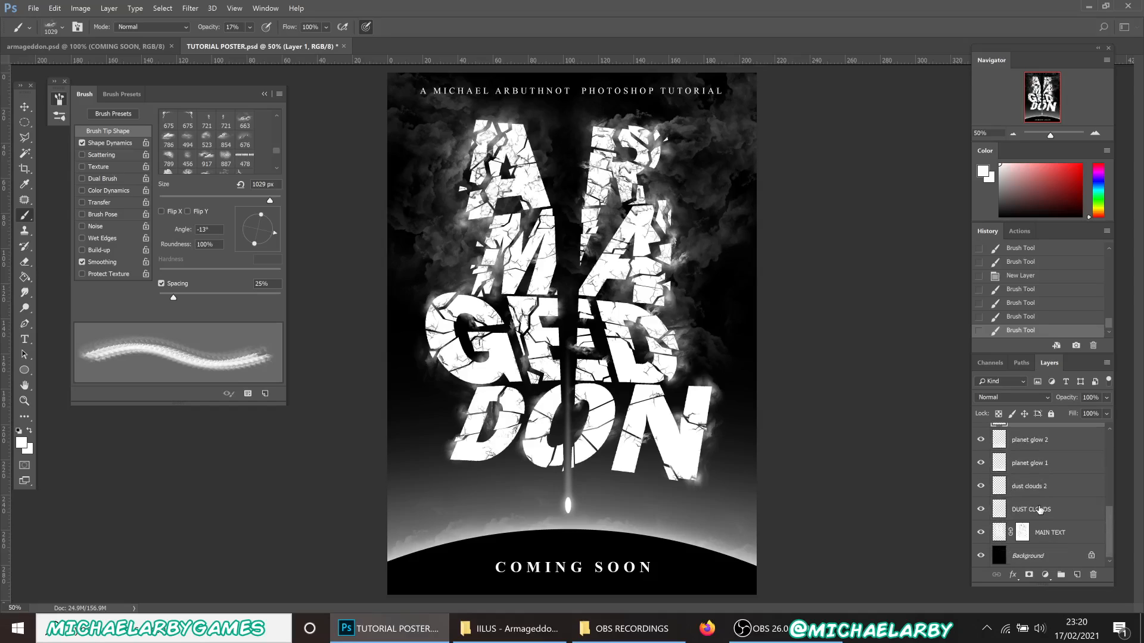
{"action": "left_click", "coordinate": [1039, 489]}
{"action": "left_click", "coordinate": [981, 486]}
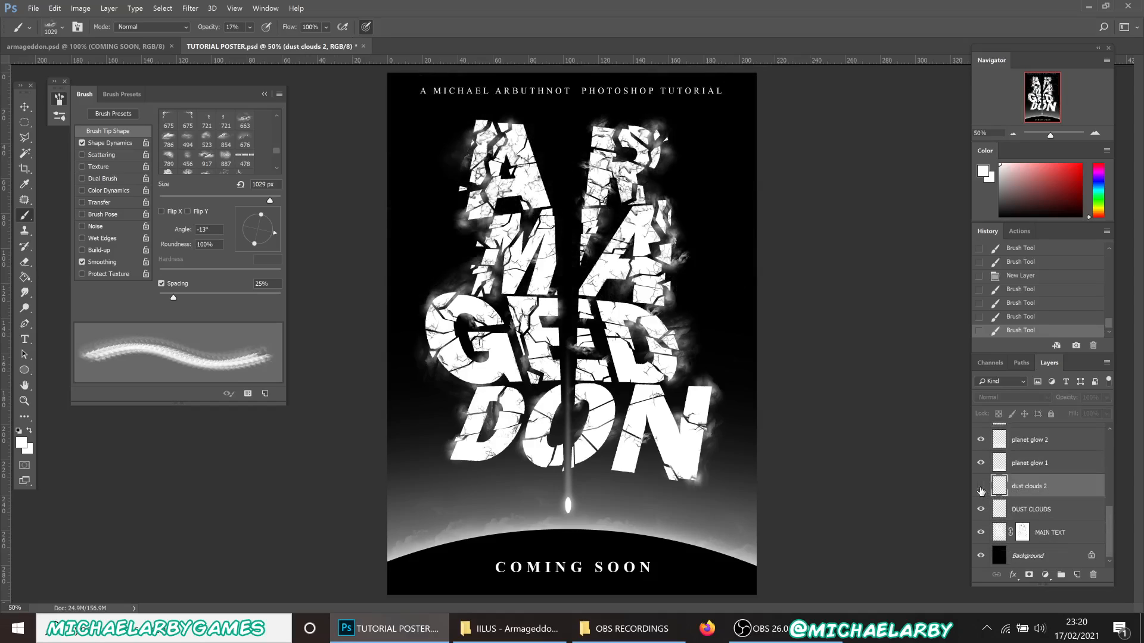
{"action": "left_click", "coordinate": [980, 486]}
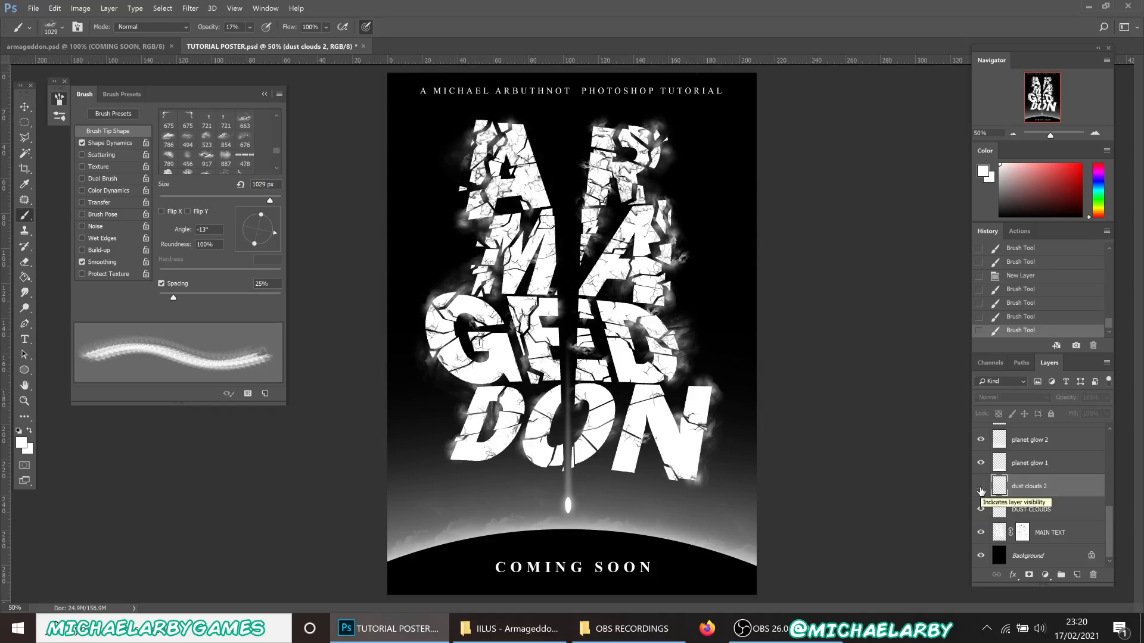
{"action": "left_click", "coordinate": [980, 487]}
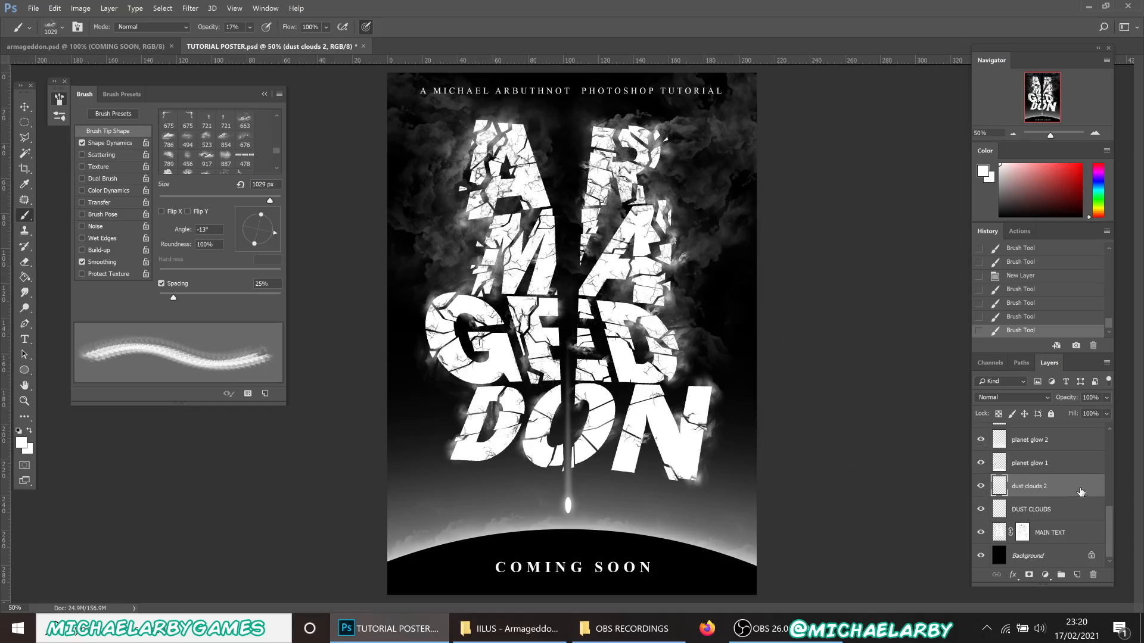
Lower the dust clouds 2 layer's opacity to about 59% and the DUST CLOUDS layer's opacity to 71%.
{"action": "left_click", "coordinate": [1103, 399]}
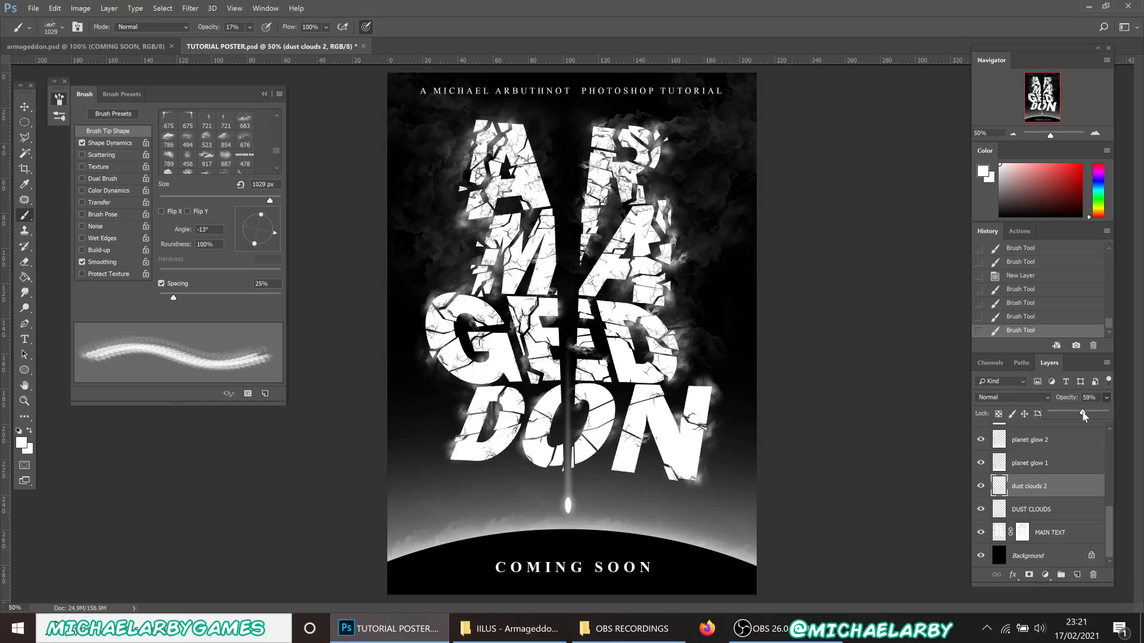
{"action": "left_click_drag", "start_coordinate": [1078, 414], "coordinate": [1078, 415]}
{"action": "left_click", "coordinate": [1061, 511]}
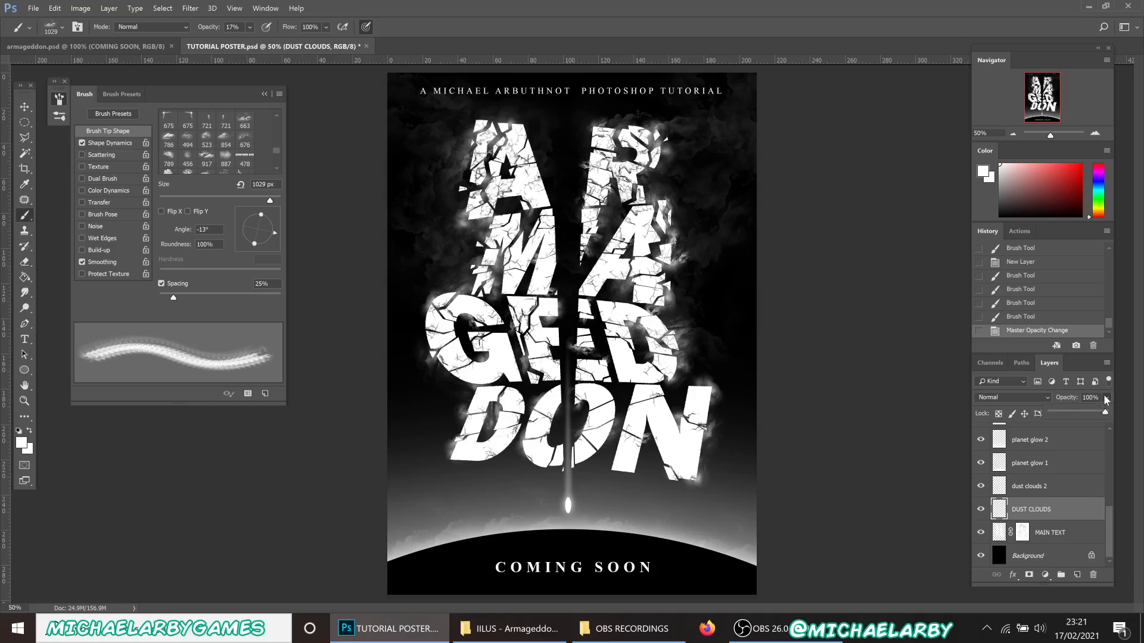
{"action": "left_click_drag", "start_coordinate": [1097, 409], "coordinate": [1091, 413]}
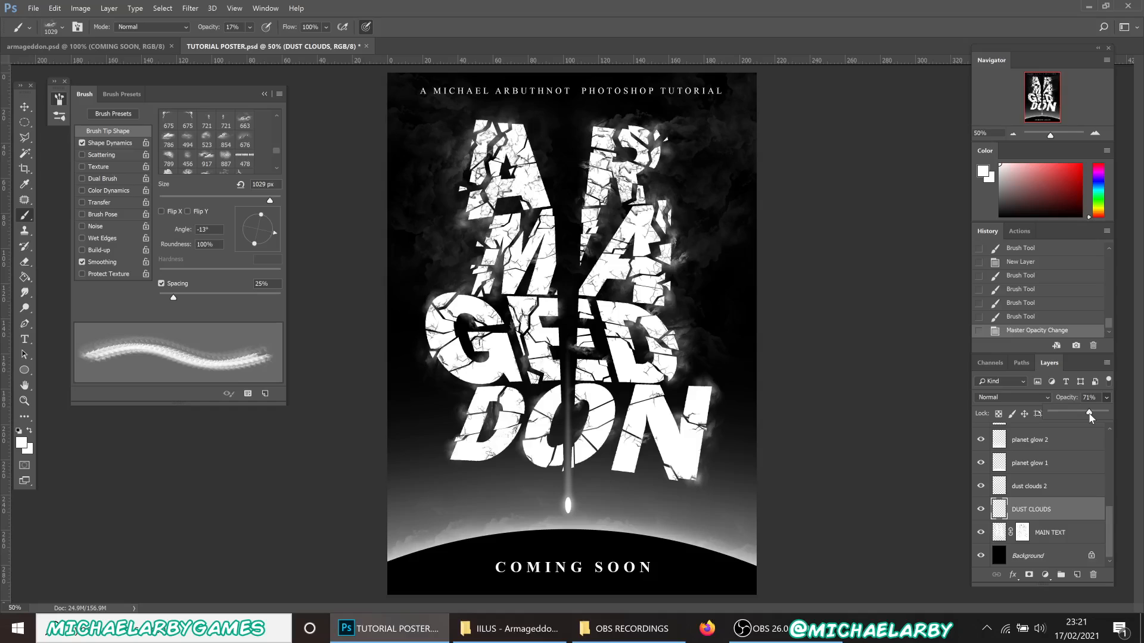
{"action": "left_click_drag", "start_coordinate": [1091, 418], "coordinate": [1090, 417]}
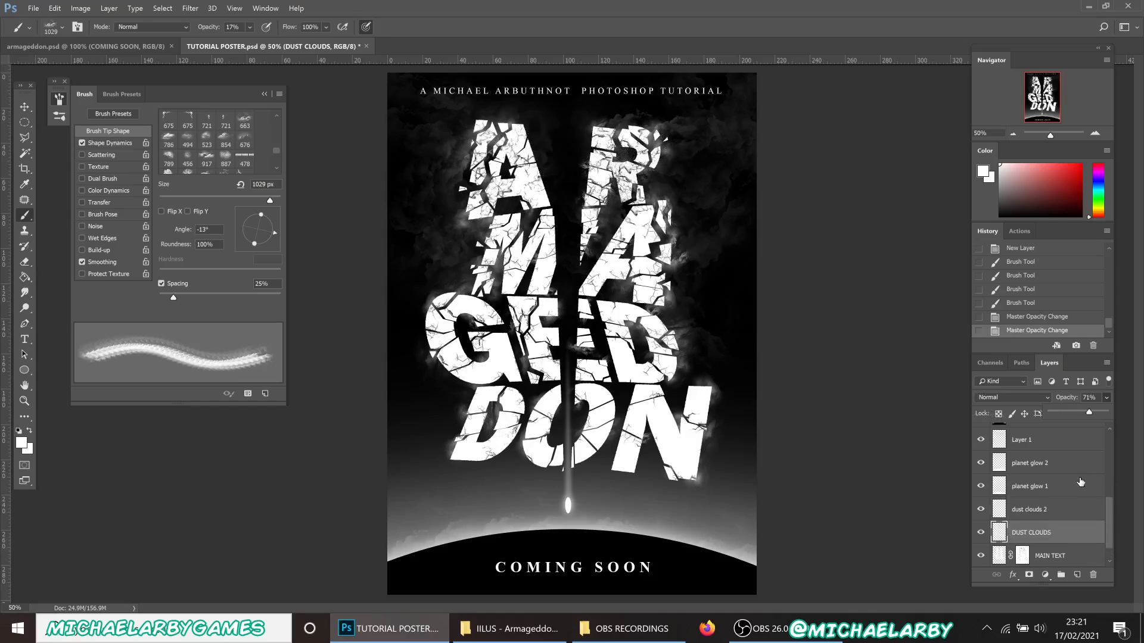
Try a lower opacity on the MAIN TEXT layer and return it to 100%.
{"action": "left_click", "coordinate": [1023, 533]}
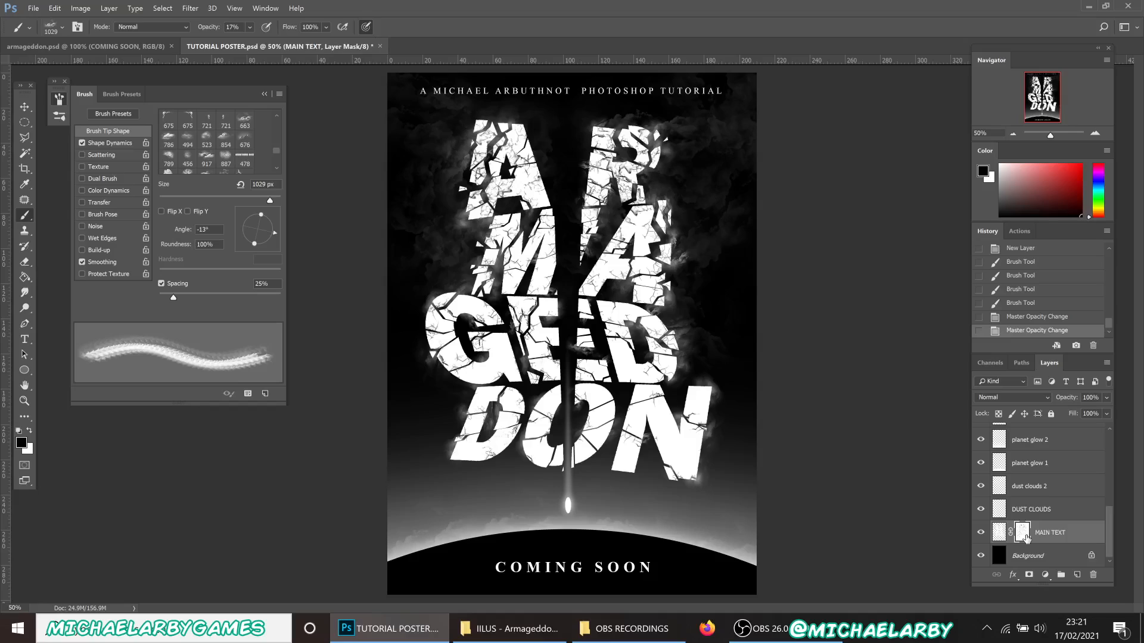
{"action": "right_click", "coordinate": [1025, 543]}
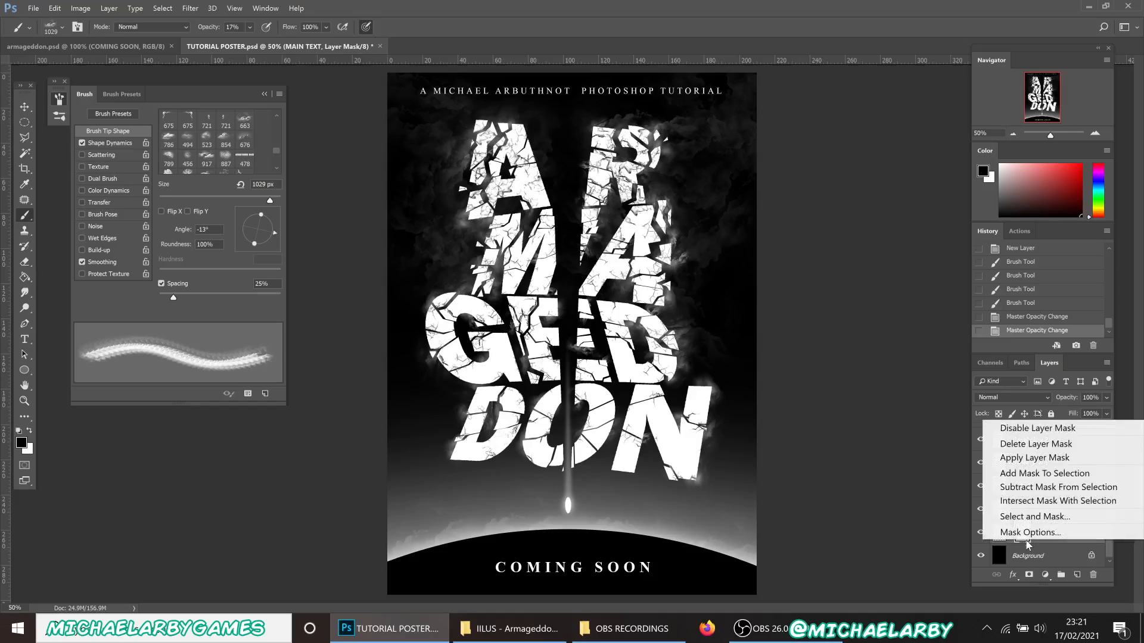
{"action": "left_click", "coordinate": [1061, 542]}
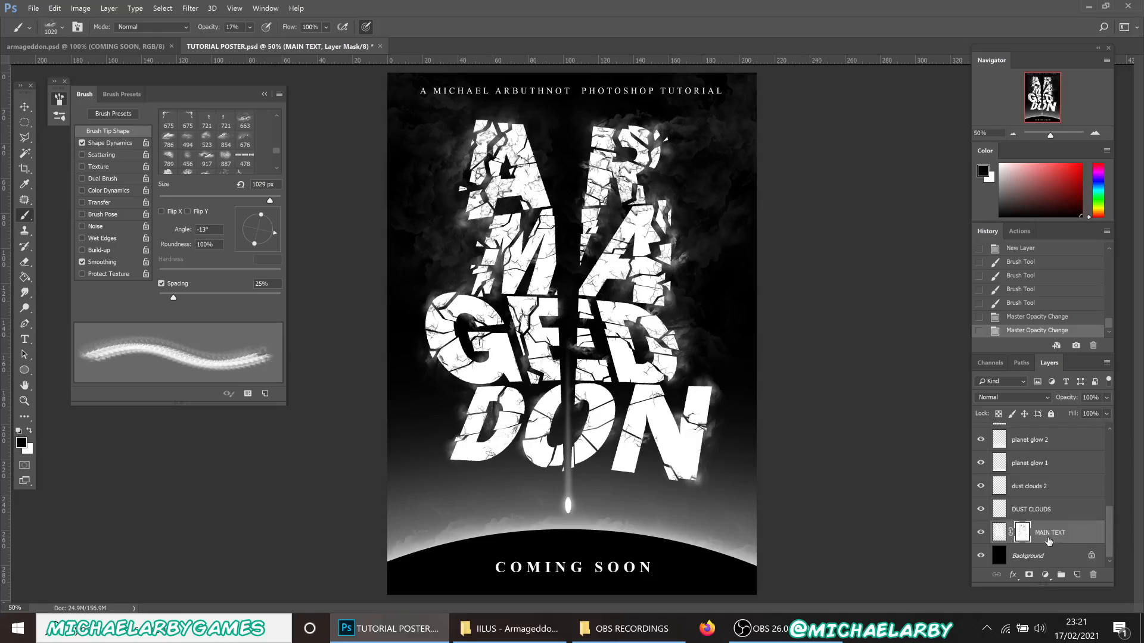
{"action": "left_click", "coordinate": [1106, 396]}
{"action": "left_click_drag", "start_coordinate": [1094, 414], "coordinate": [1091, 414]}
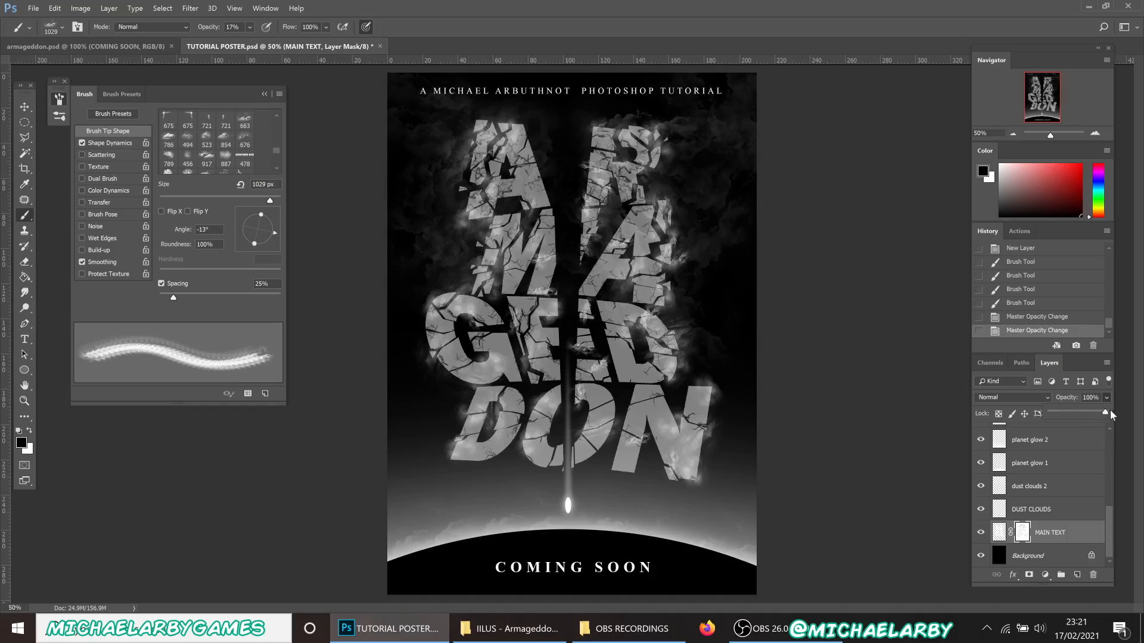
{"action": "left_click_drag", "start_coordinate": [1110, 409], "coordinate": [1113, 412]}
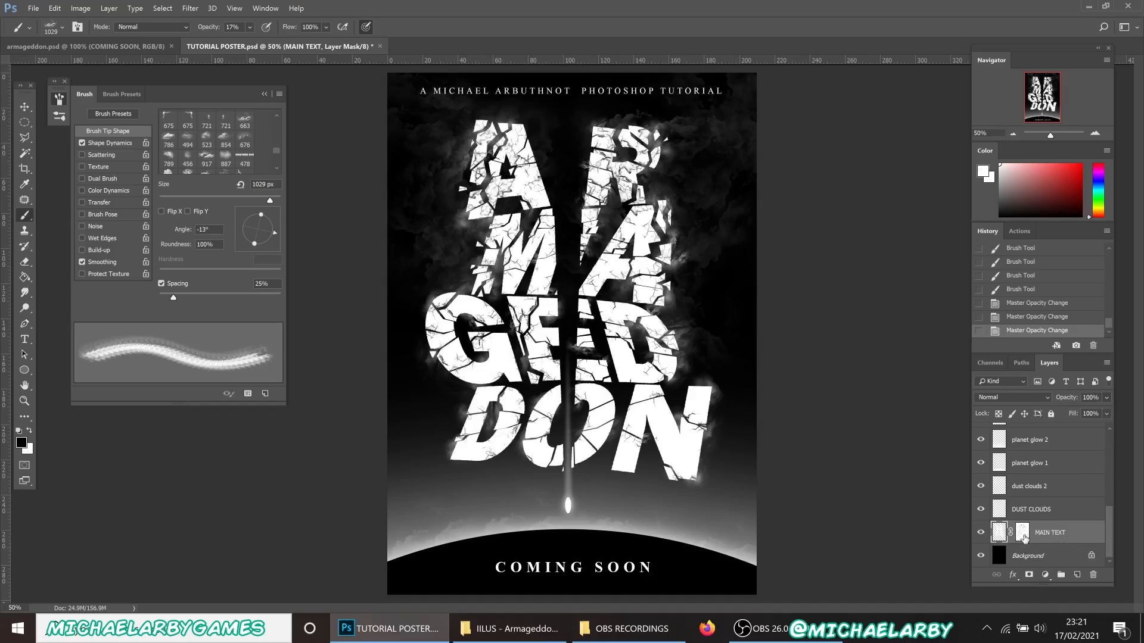
Set up a soft round brush with 0% hardness and a white foreground for painting on the MAIN TEXT layer mask.
{"action": "key", "text": "d"}
{"action": "left_click", "coordinate": [60, 27]}
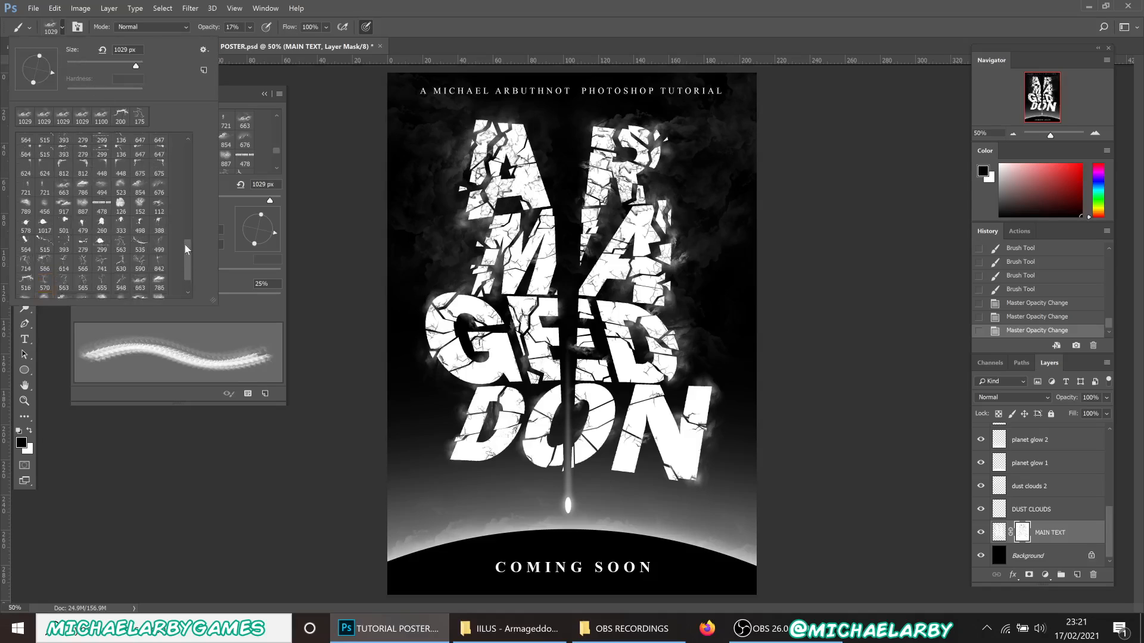
{"action": "left_click_drag", "start_coordinate": [186, 249], "coordinate": [191, 136]}
{"action": "left_click", "coordinate": [43, 142]}
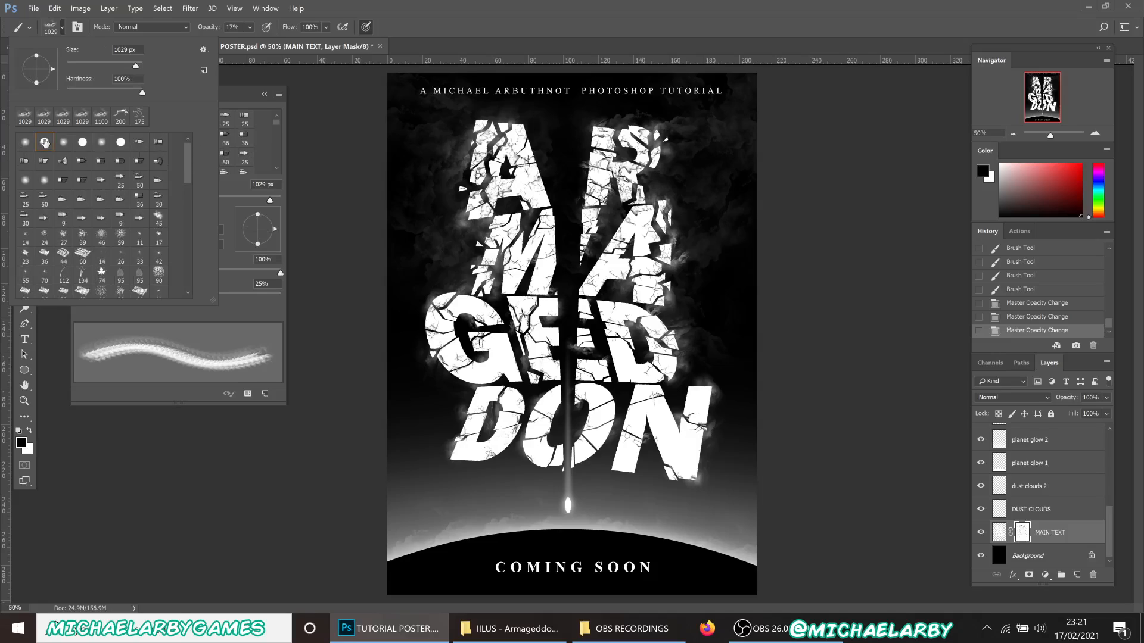
{"action": "left_click_drag", "start_coordinate": [84, 90], "coordinate": [64, 93]}
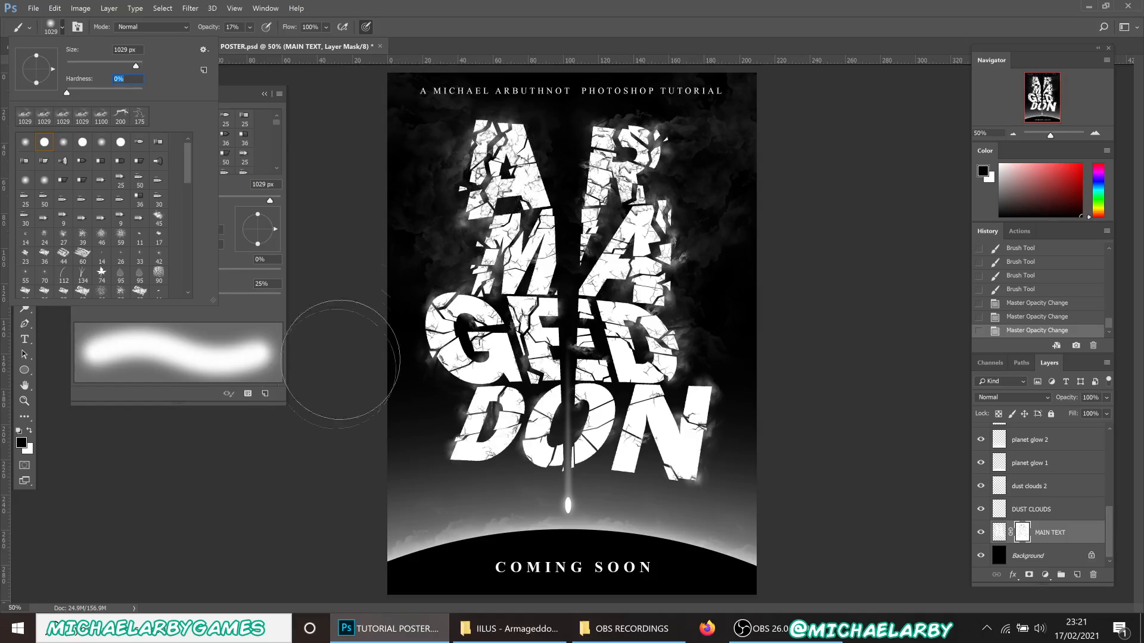
{"action": "key", "text": "Return"}
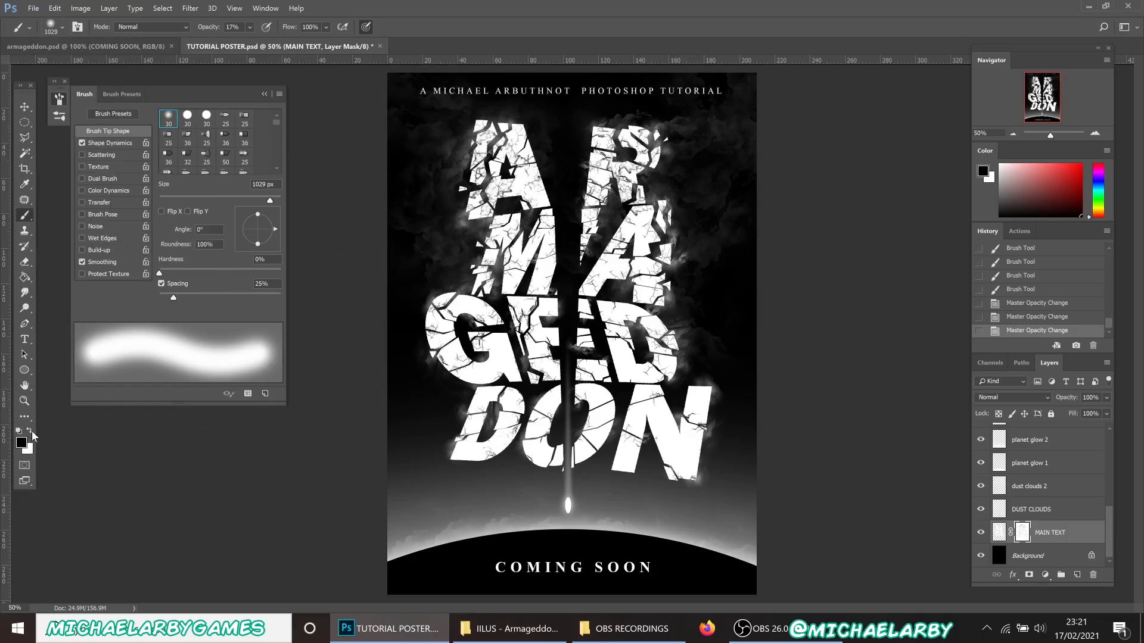
{"action": "left_click", "coordinate": [34, 431]}
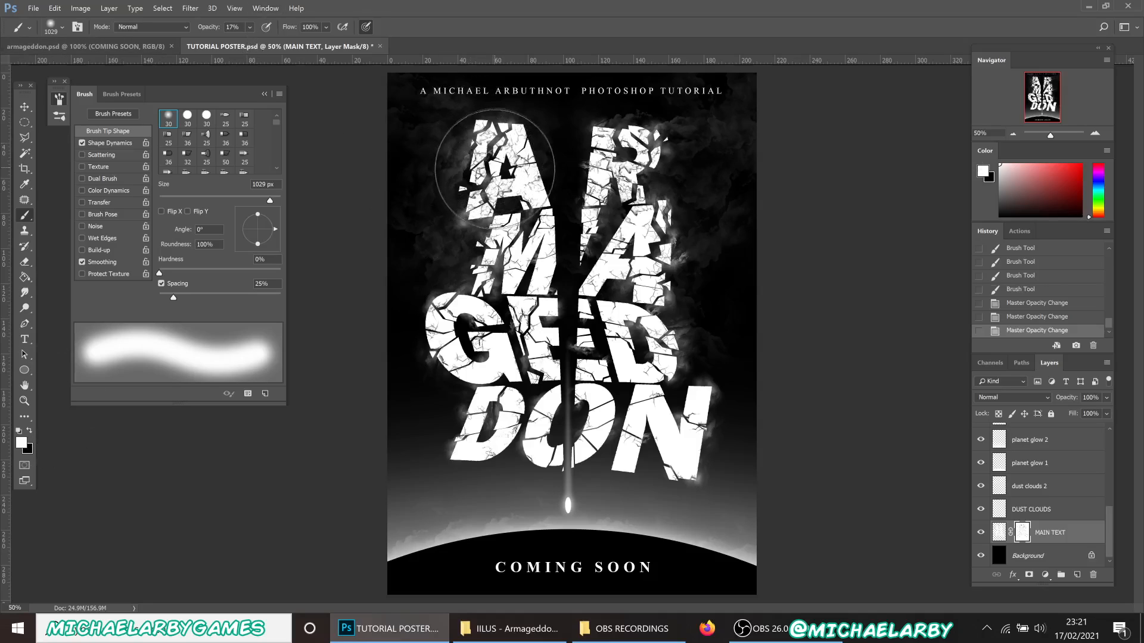
Dab white on the MAIN TEXT layer mask over the title's top letters A and R to fade their cracks.
{"action": "left_click", "coordinate": [490, 186]}
{"action": "left_click", "coordinate": [503, 162]}
{"action": "left_click", "coordinate": [518, 177]}
{"action": "left_click", "coordinate": [523, 178]}
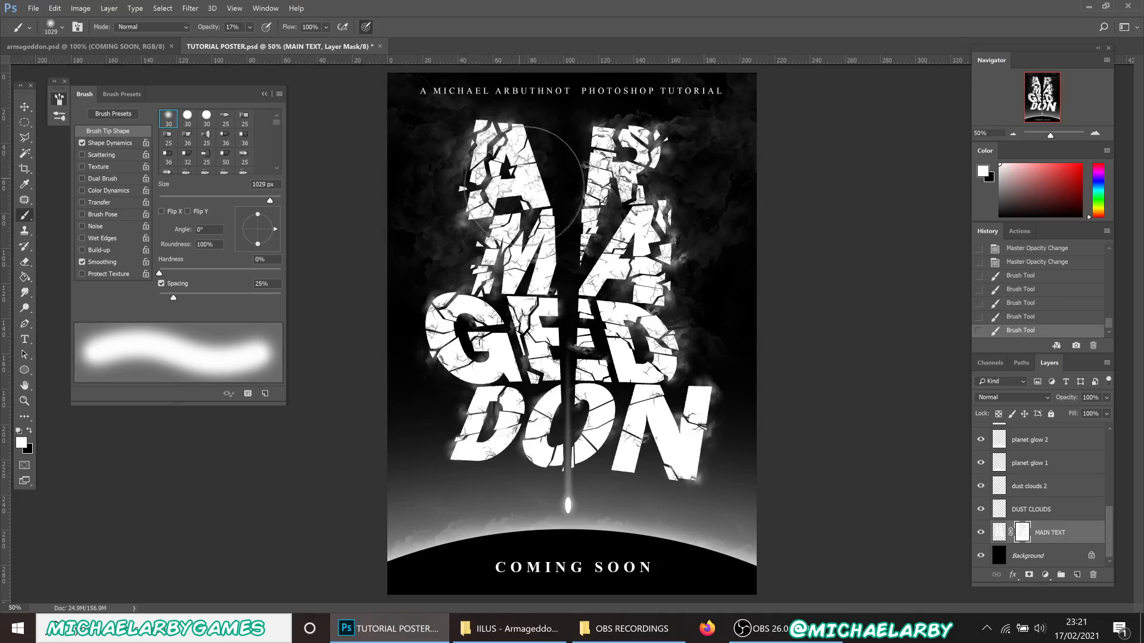
{"action": "left_click", "coordinate": [578, 162]}
{"action": "left_click", "coordinate": [649, 155]}
{"action": "left_click", "coordinate": [632, 166]}
{"action": "left_click", "coordinate": [631, 167]}
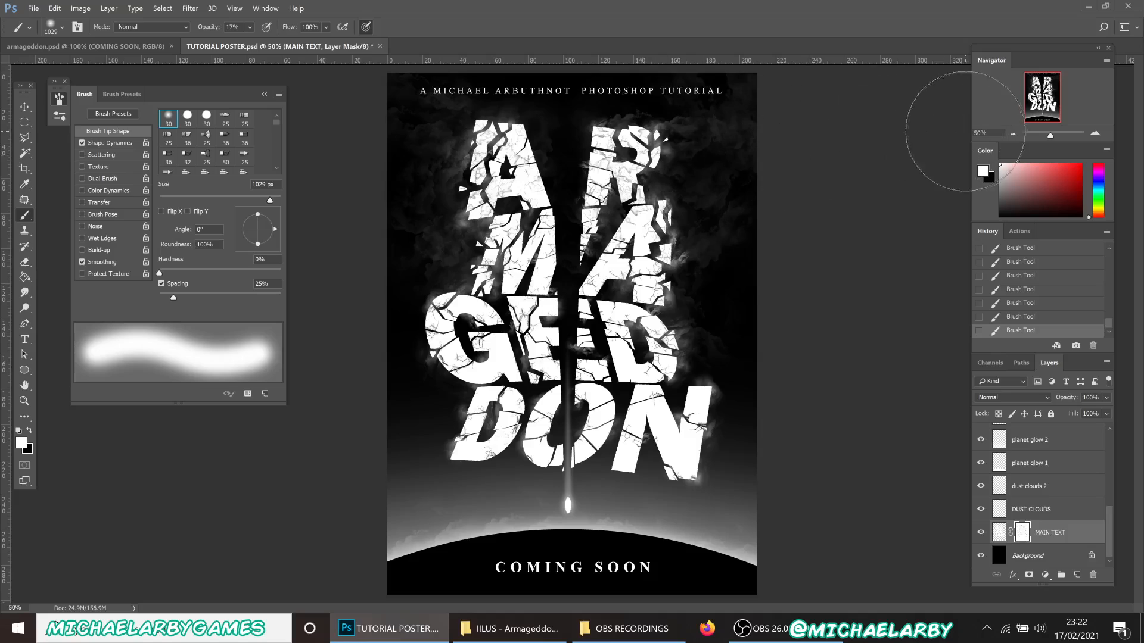
{"action": "left_click", "coordinate": [1011, 134]}
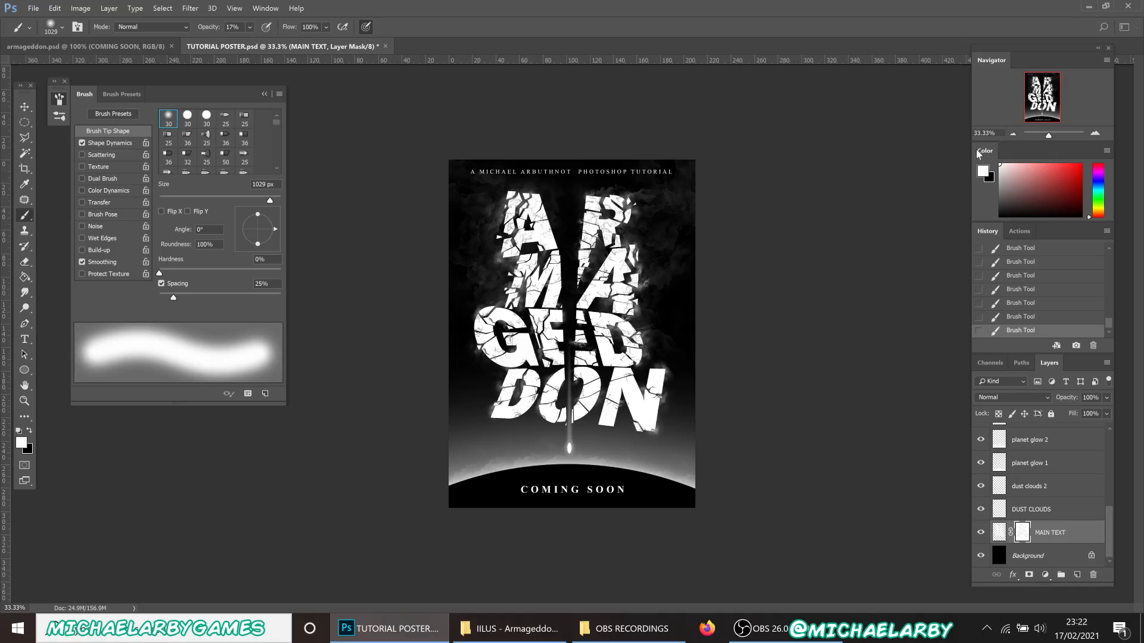
{"action": "left_click", "coordinate": [1095, 133]}
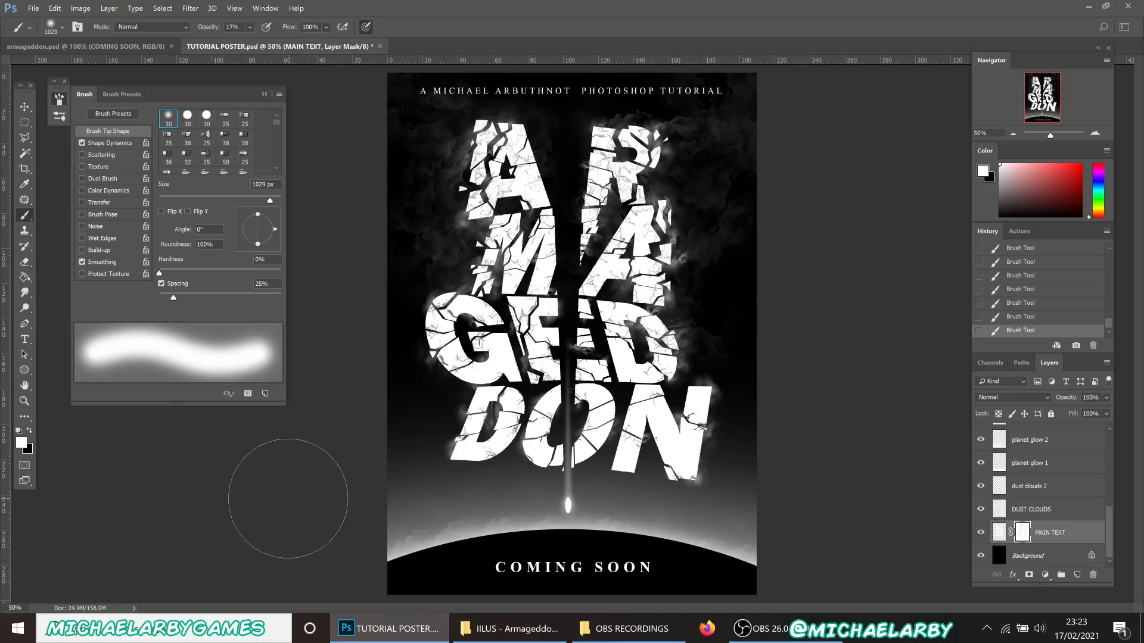
{"action": "mouse_move", "coordinate": [767, 633]}
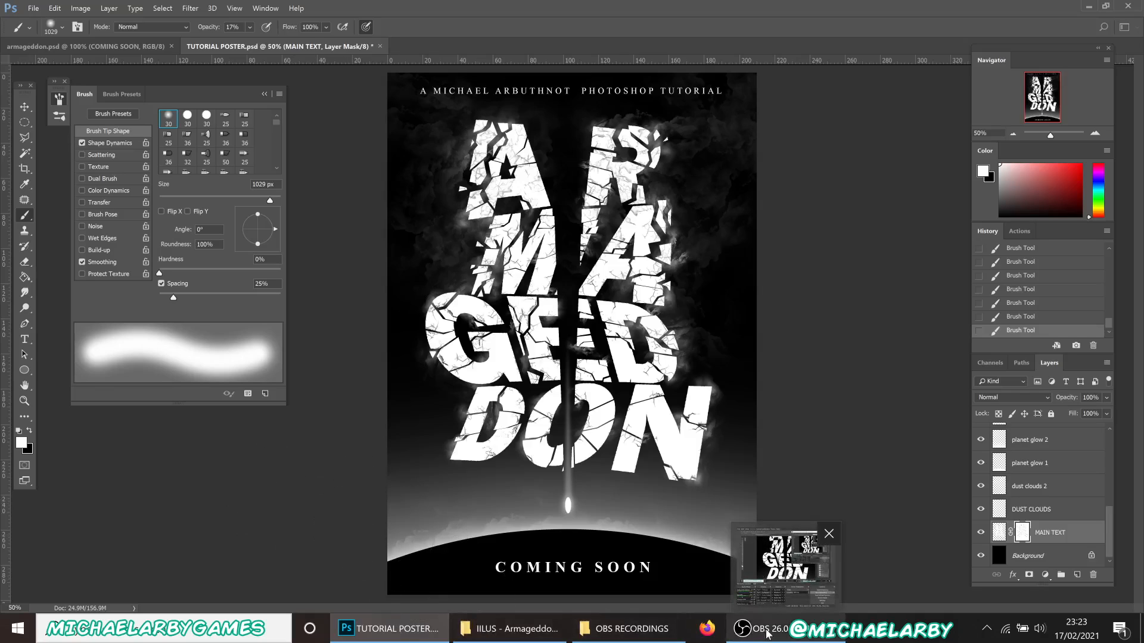
{"action": "left_click", "coordinate": [785, 563]}
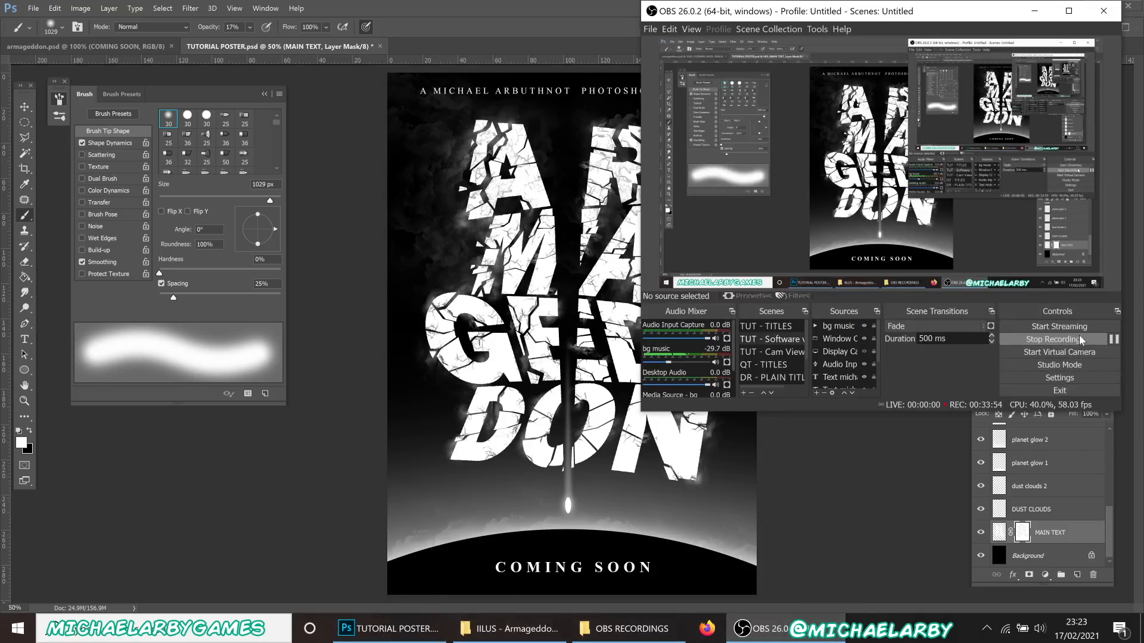